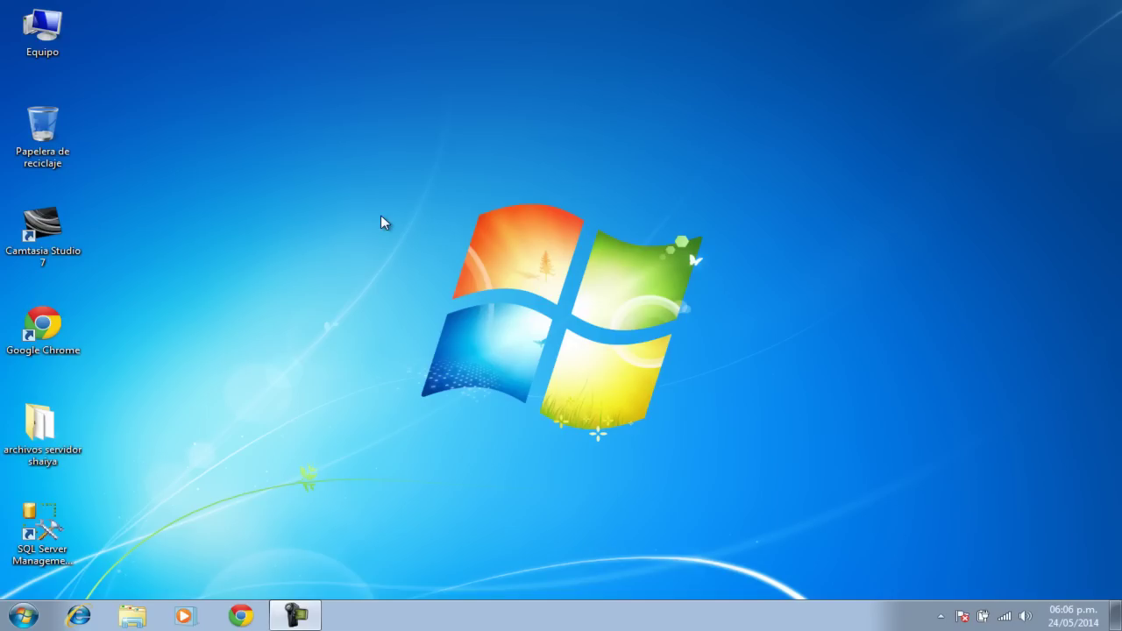
Step: Open the 'archivos servidor shaiya' folder from the desktop
double_click(67, 419)
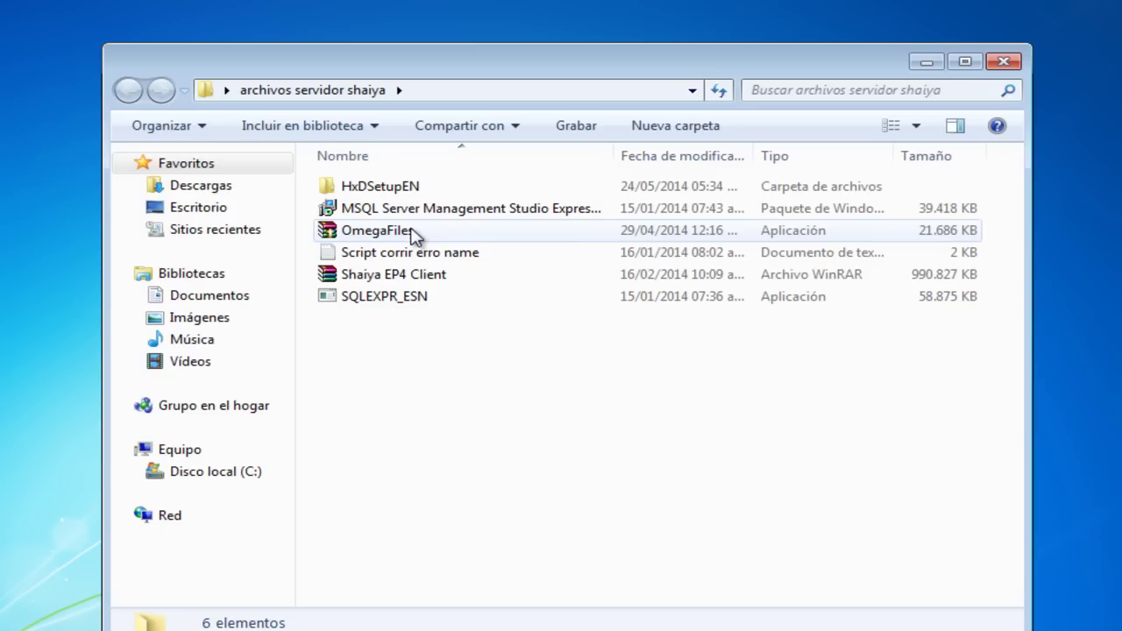
Step: Extract the OmegaFiles self-extracting archive into C:\ and return to the server files folder
double_click(412, 232)
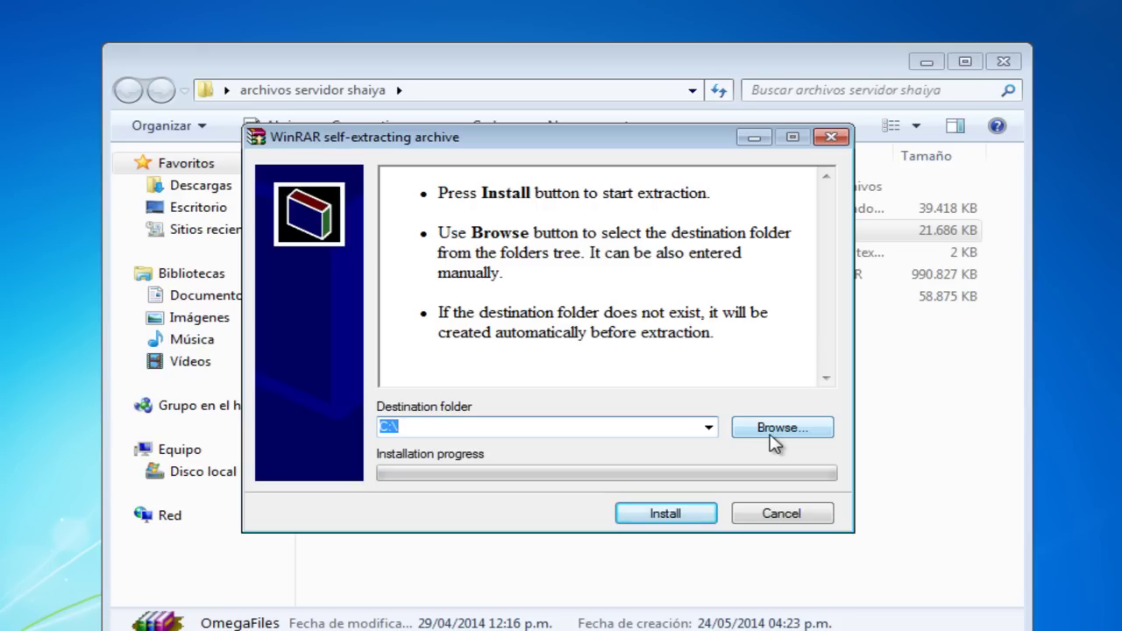
click(666, 516)
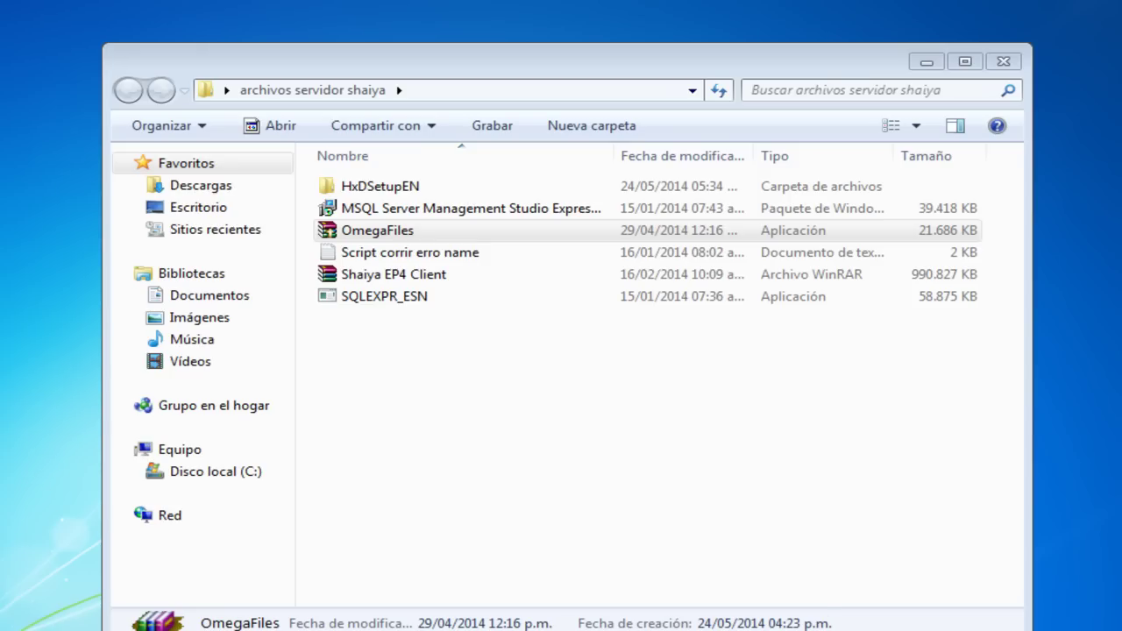
click(1027, 539)
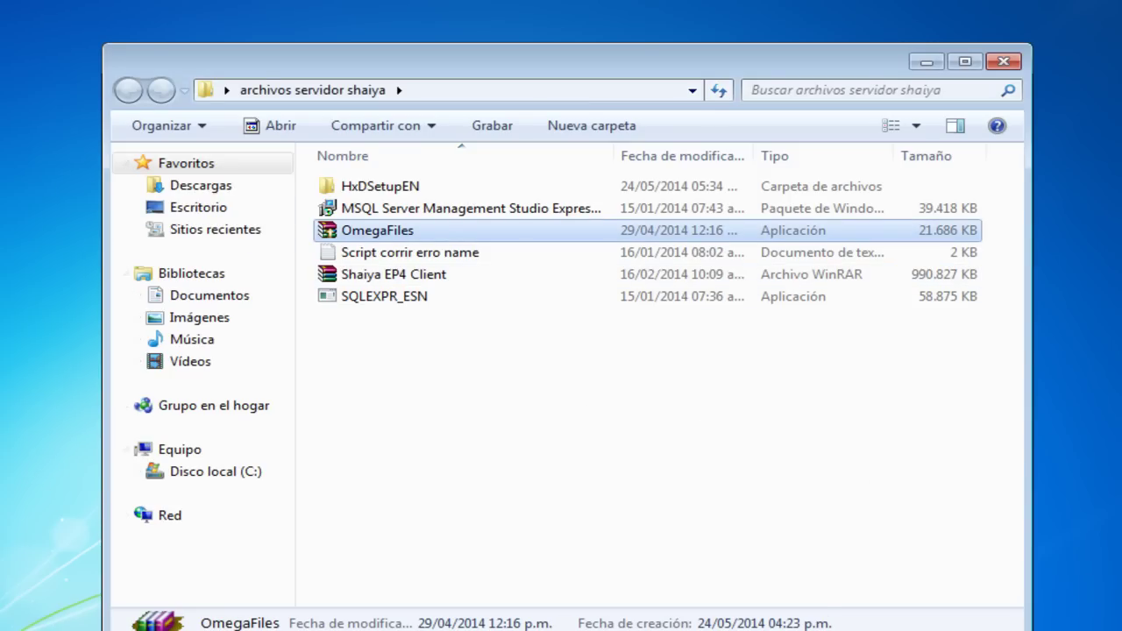
Step: Browse to C:\ShaiyaServer\SERVER in a new Explorer window
key(super+e)
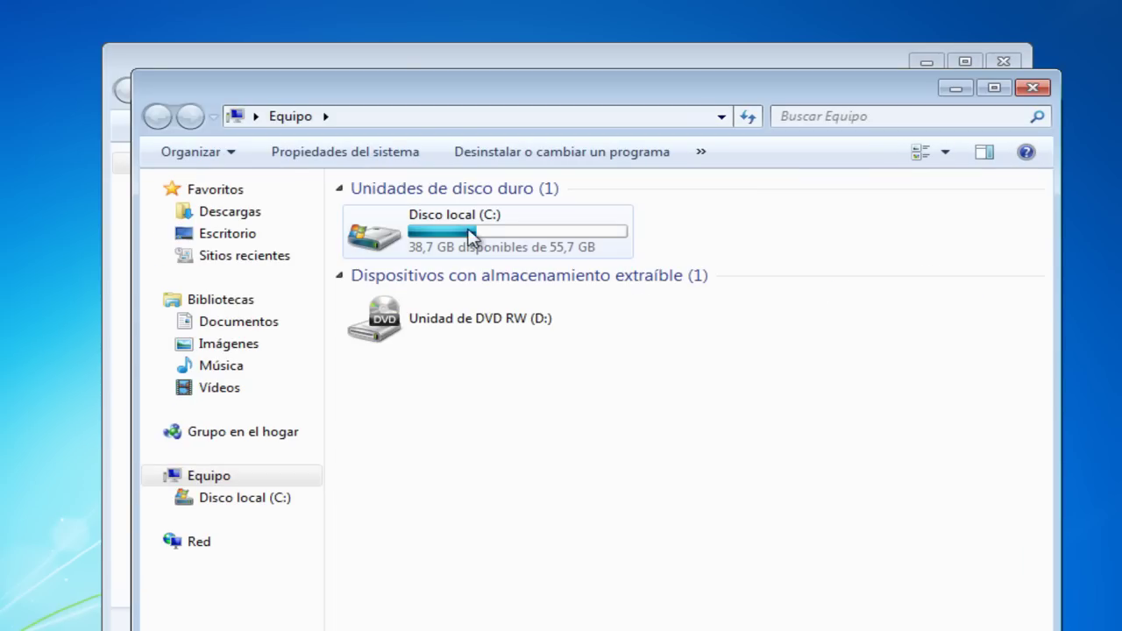
double_click(470, 235)
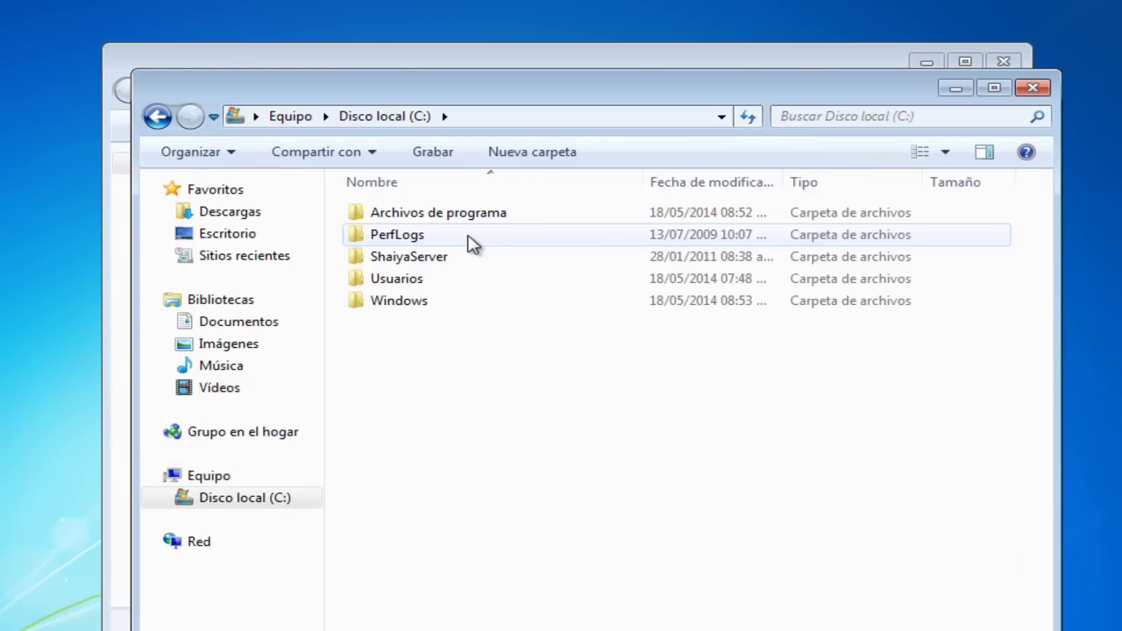
double_click(418, 258)
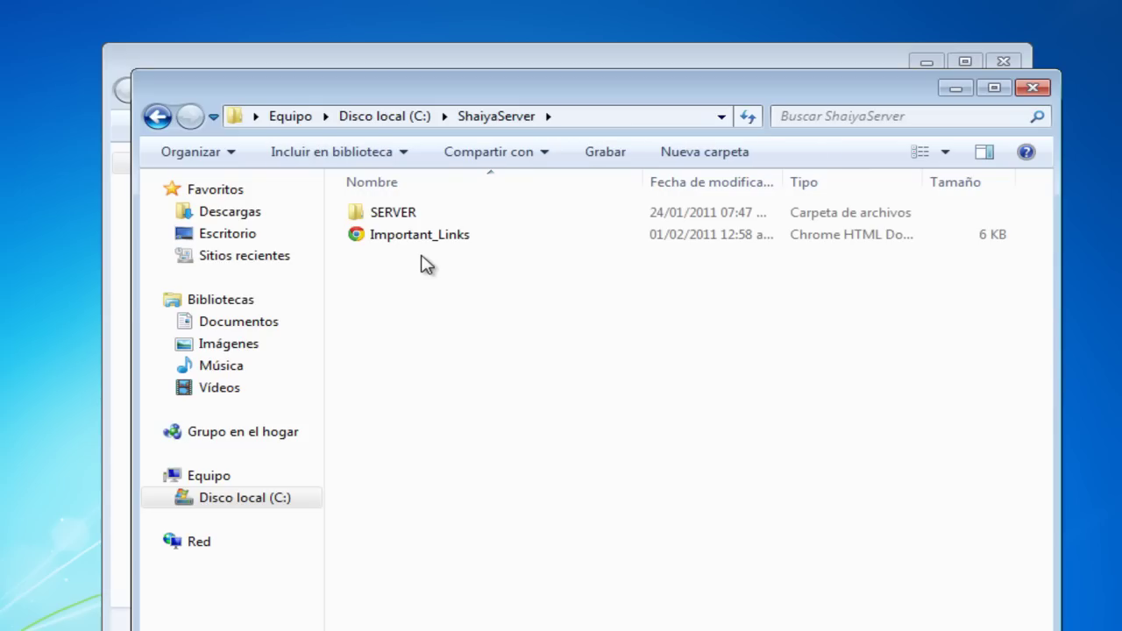
double_click(413, 214)
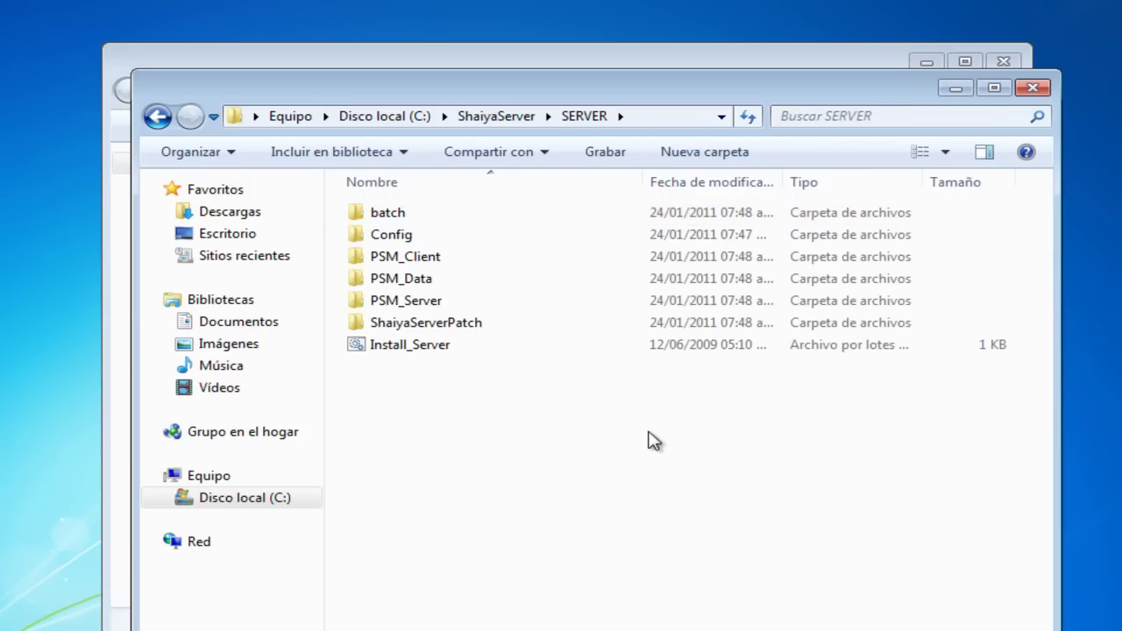
drag(756, 96, 692, 32)
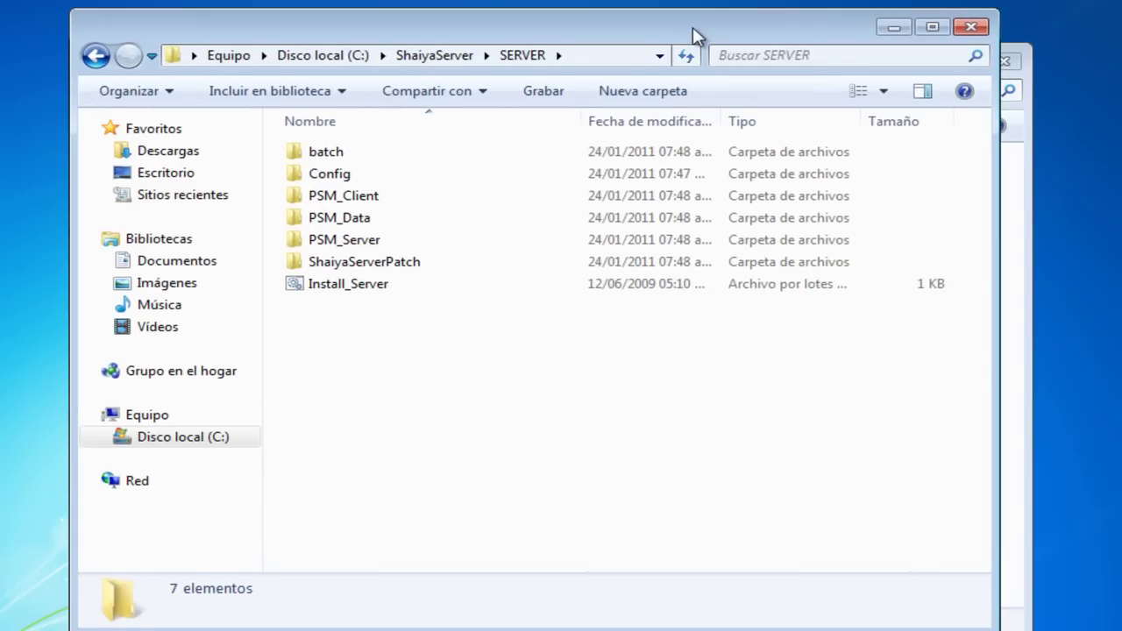
click(430, 55)
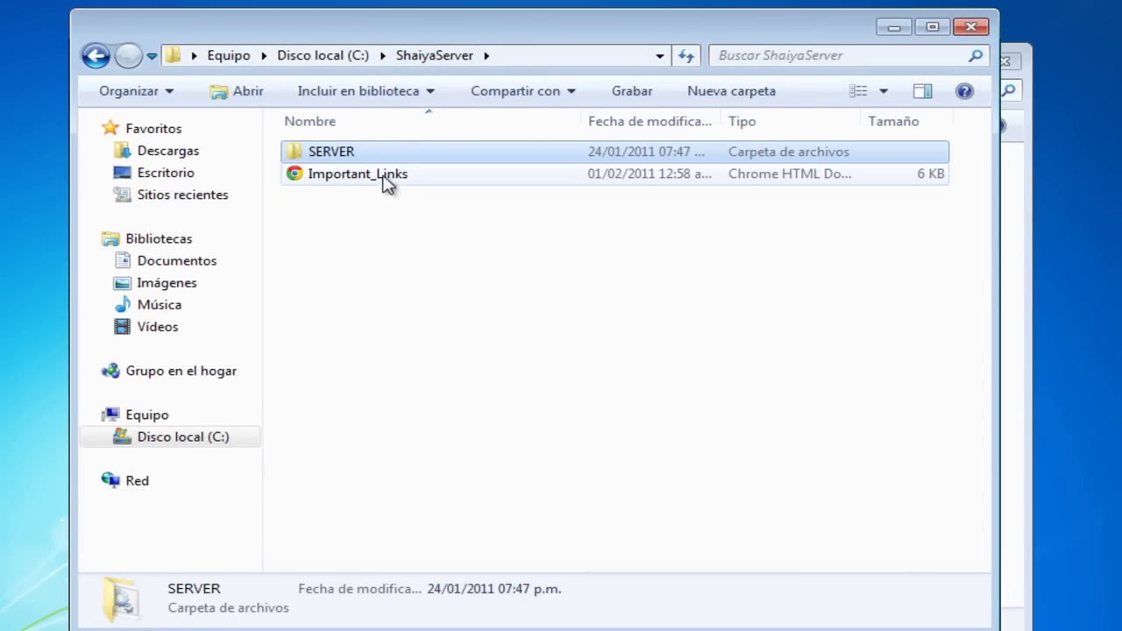
double_click(374, 156)
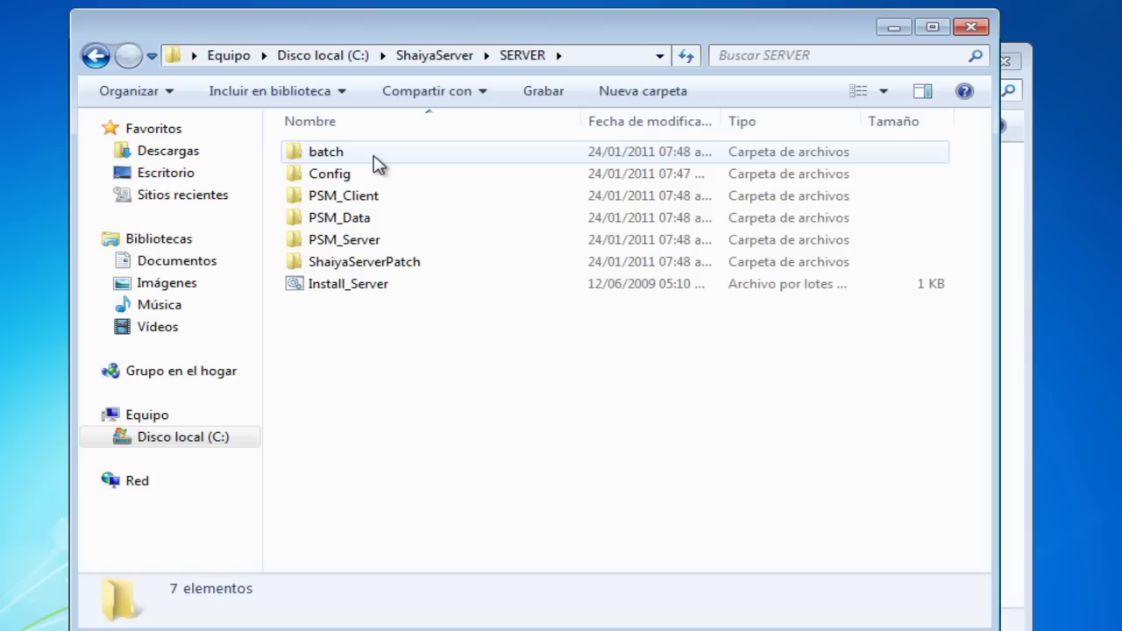
right_click(359, 292)
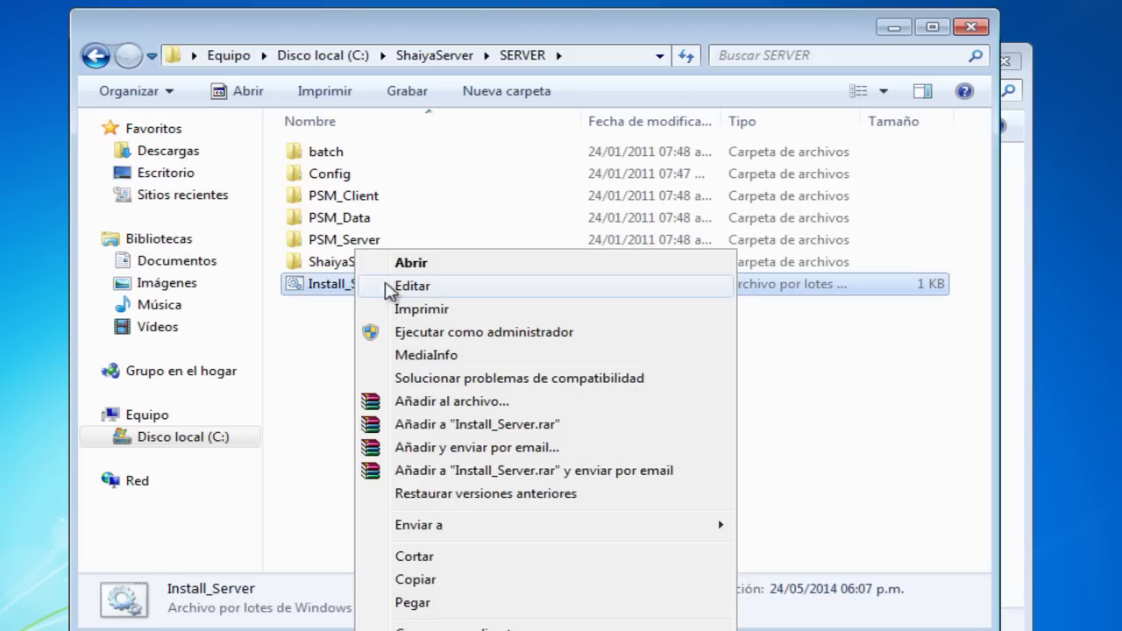
click(410, 288)
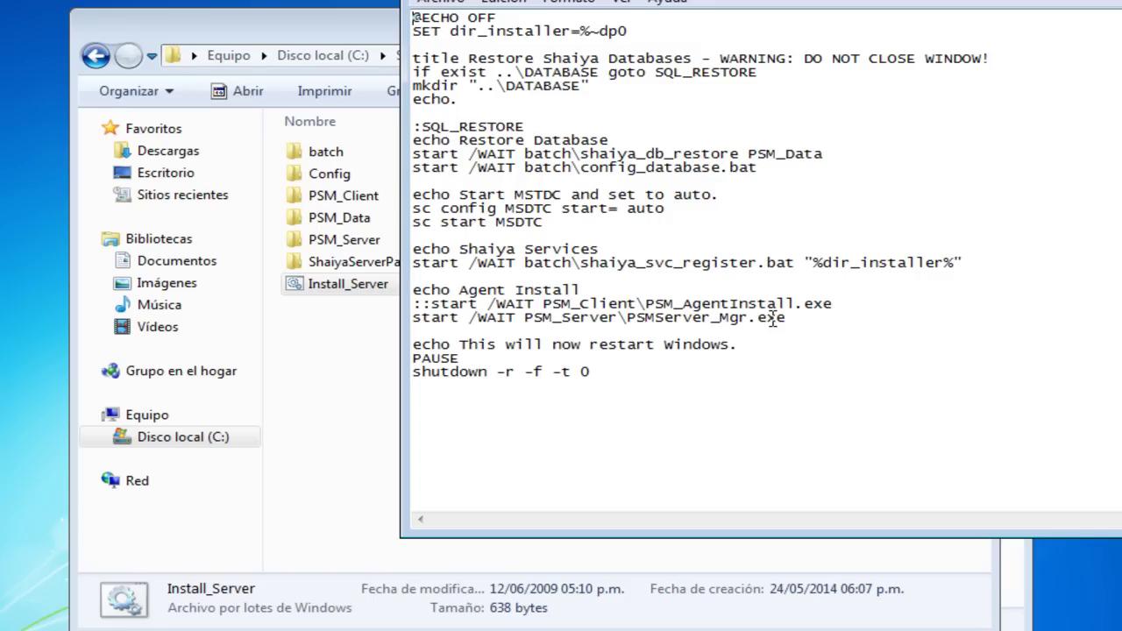
drag(768, 317, 759, 167)
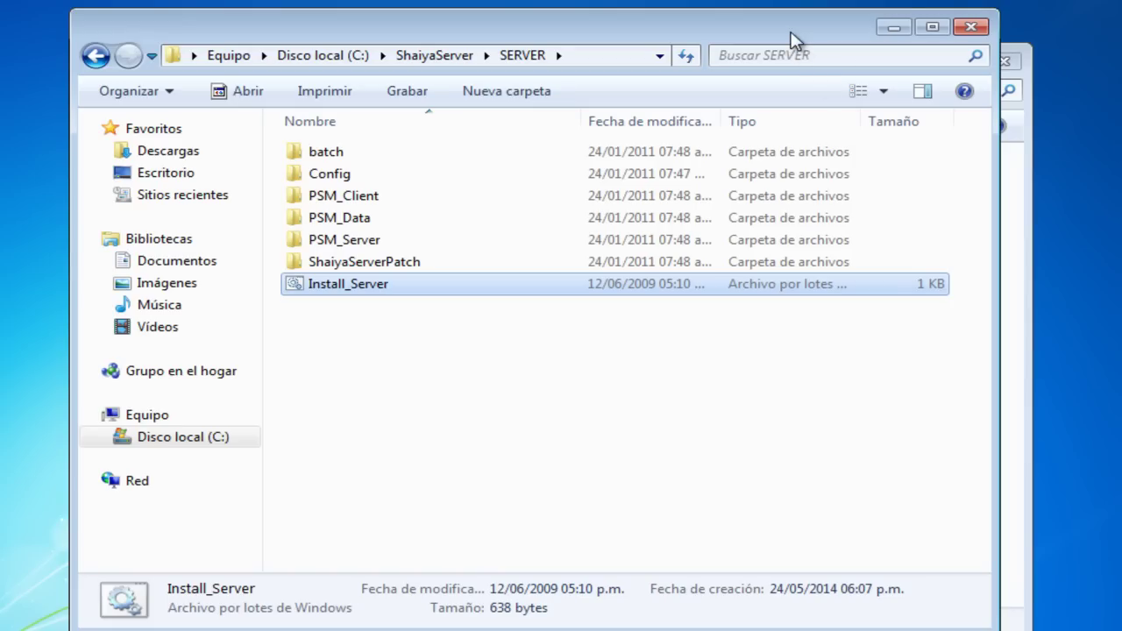
drag(793, 39, 826, 31)
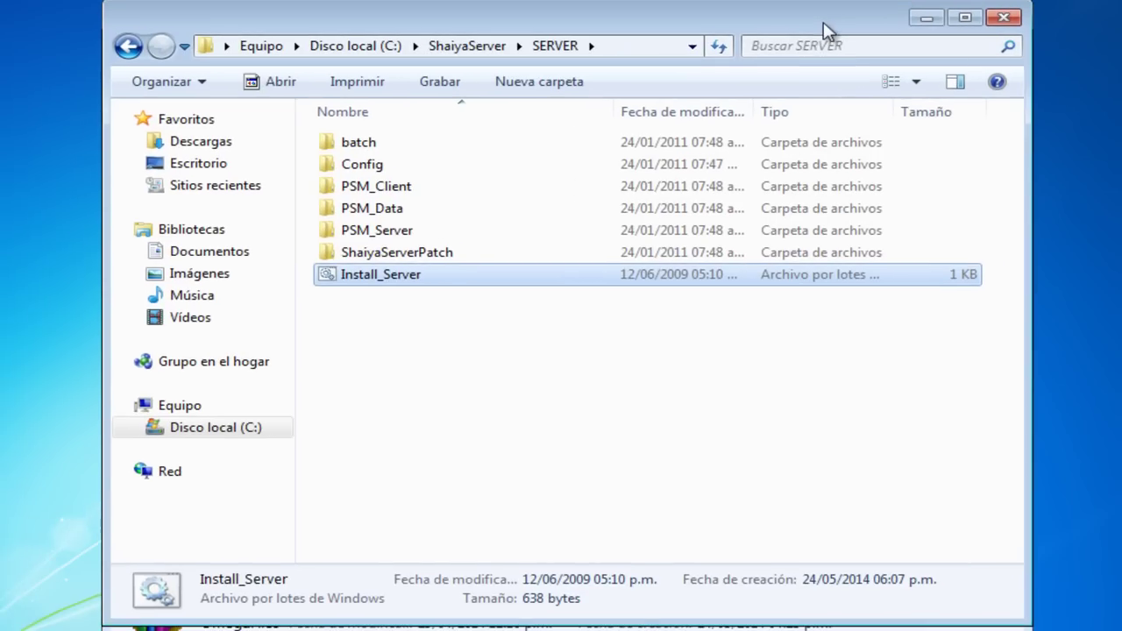
Step: Run the Install_Server script to restore the Shaiya databases
double_click(381, 275)
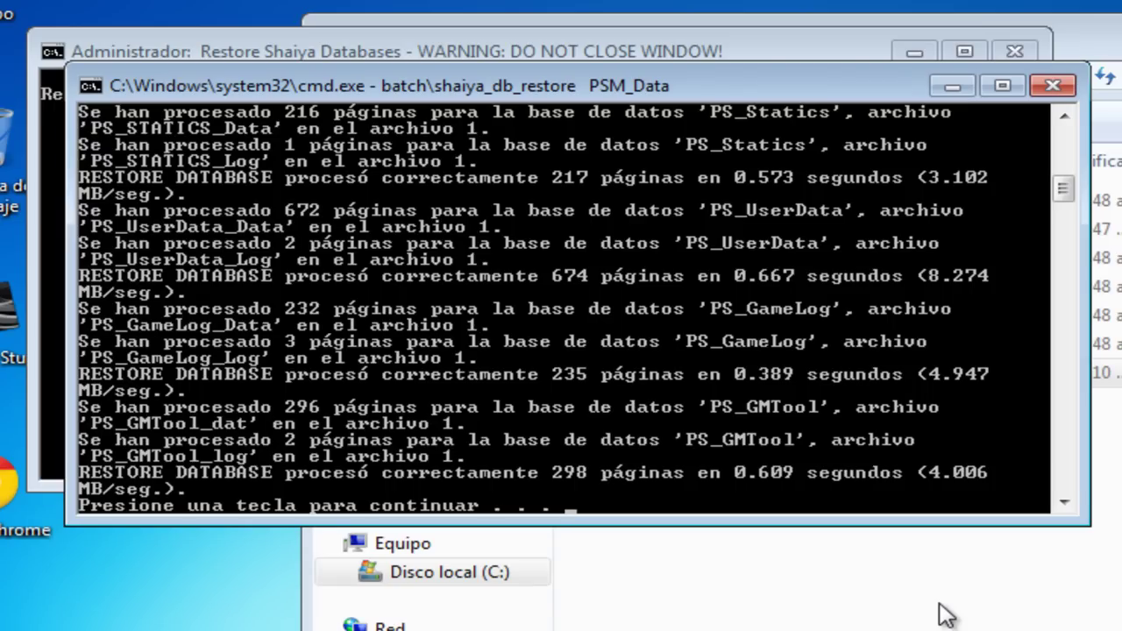
Step: Continue past the database restore, database configuration and service registration prompts
key(Return)
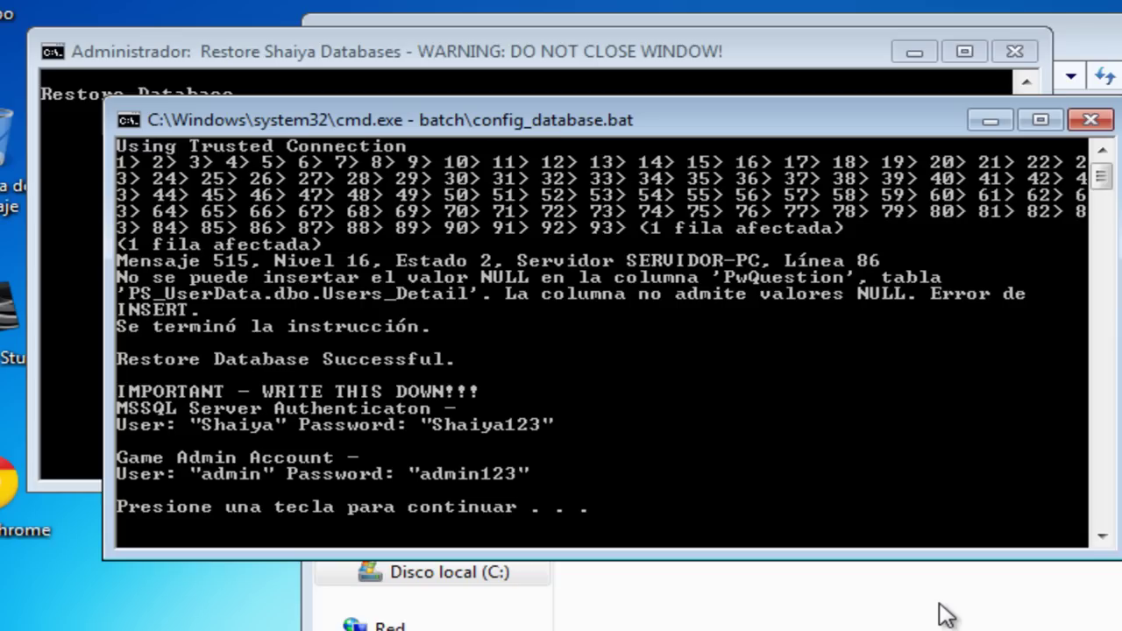
key(Return)
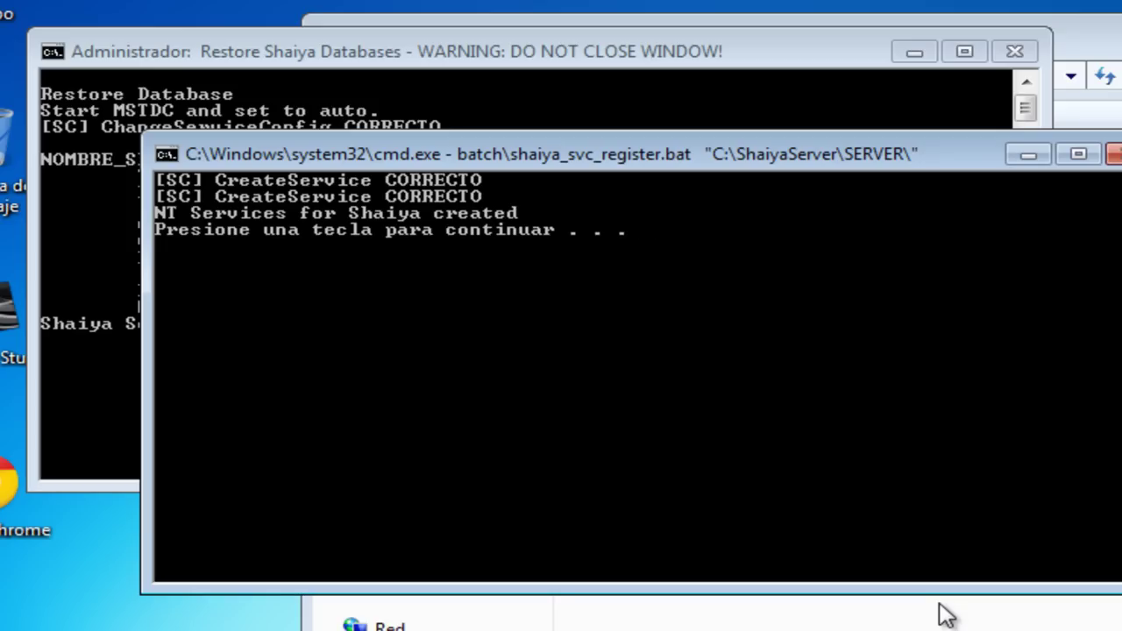
key(Return)
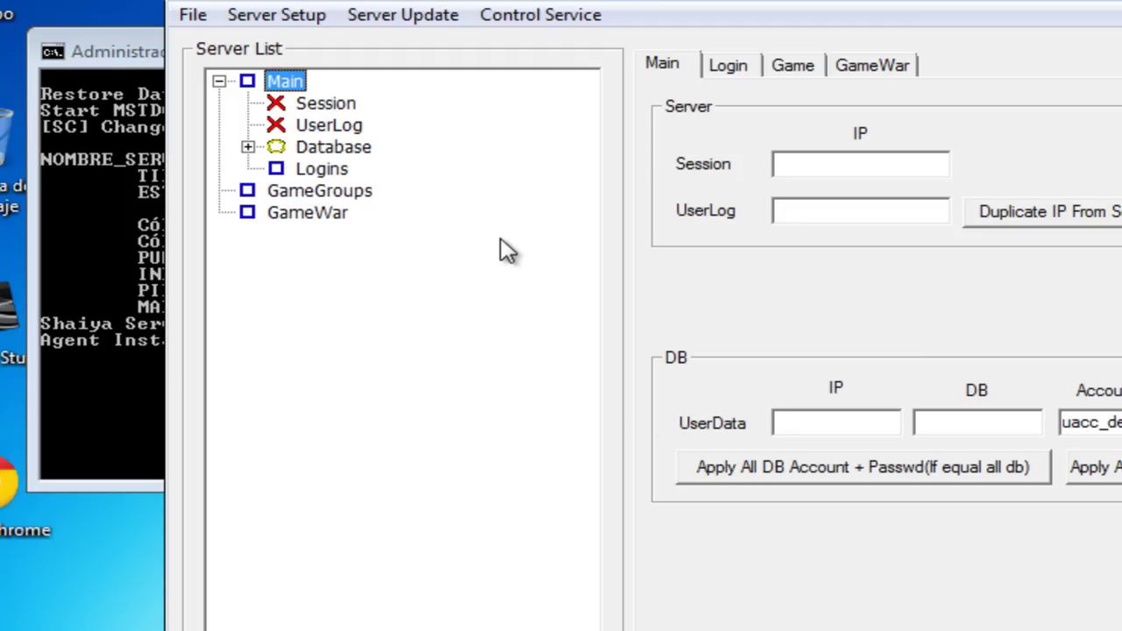
Step: Apply and confirm the window registry for ps_game and ps_login from Server Setup
click(302, 27)
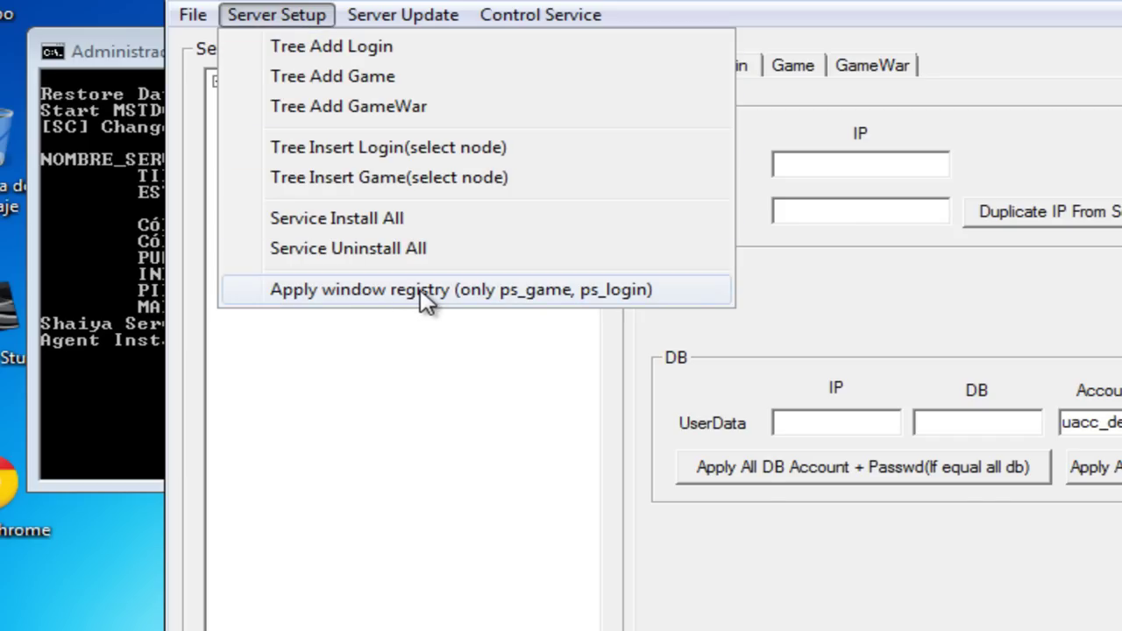
click(427, 291)
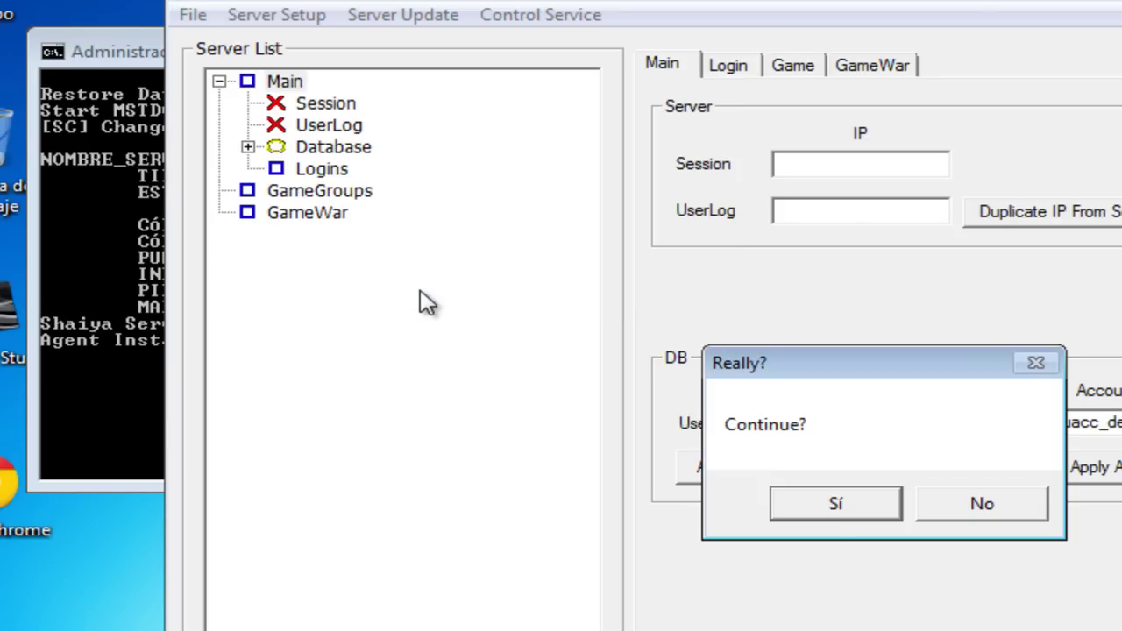
click(838, 511)
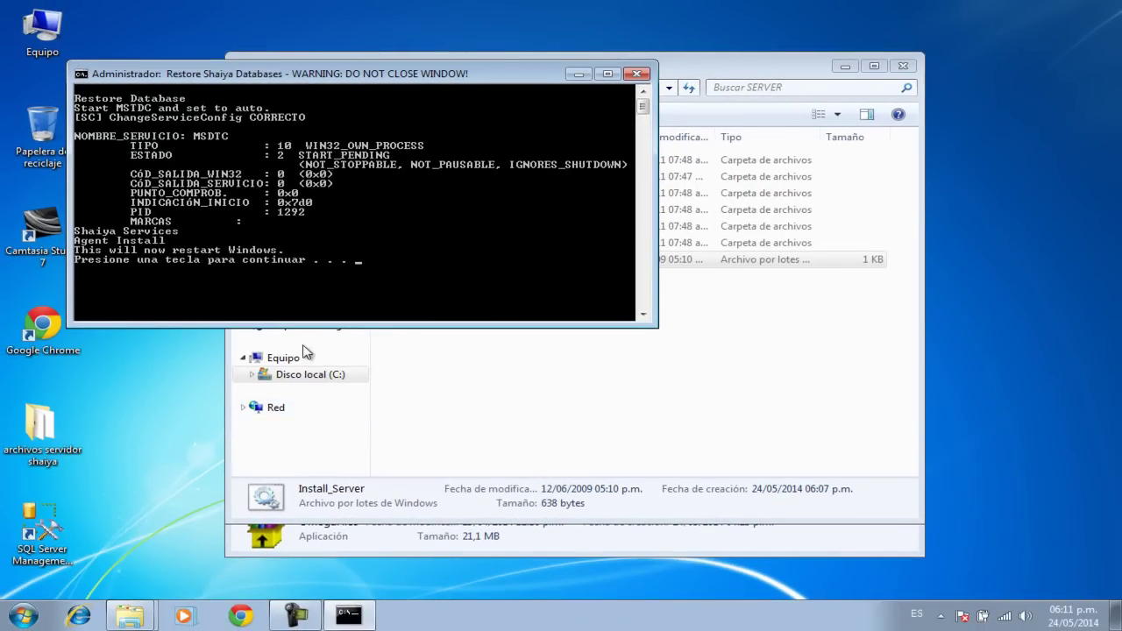
Step: Open C:\ShaiyaServer from the Computer icon and look inside the new DATABASE folder
click(296, 615)
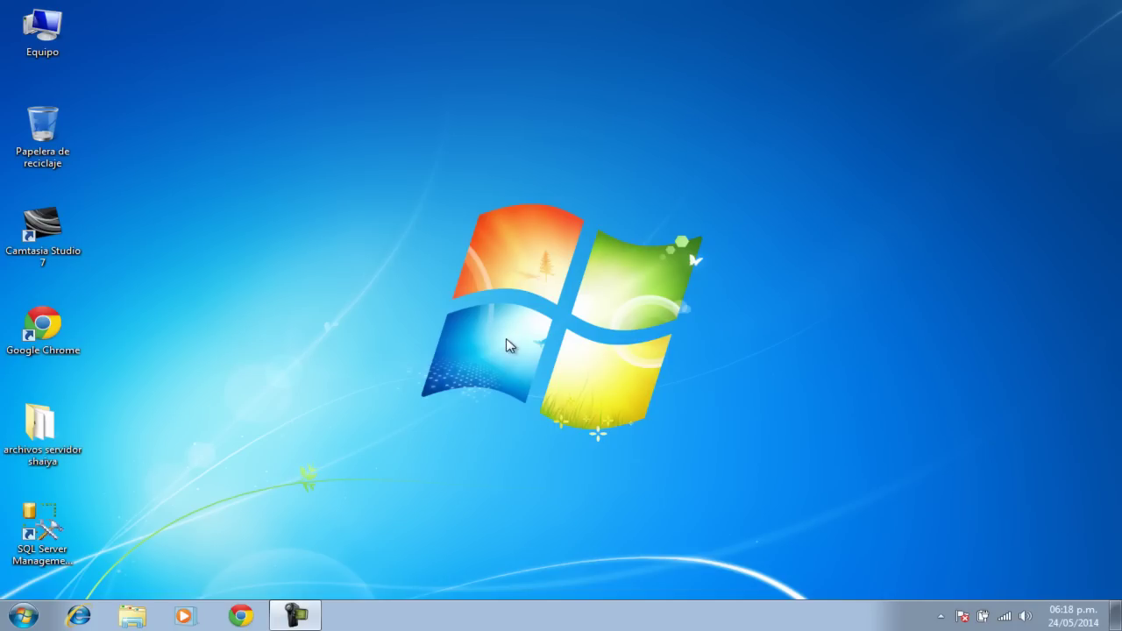
click(37, 35)
double_click(37, 35)
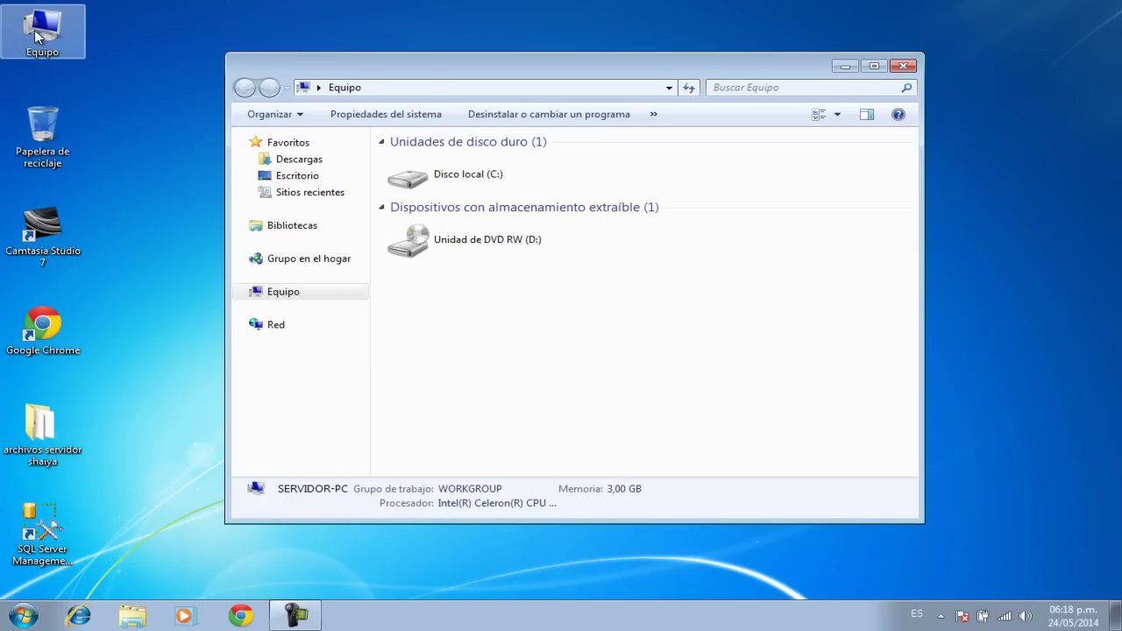
double_click(469, 181)
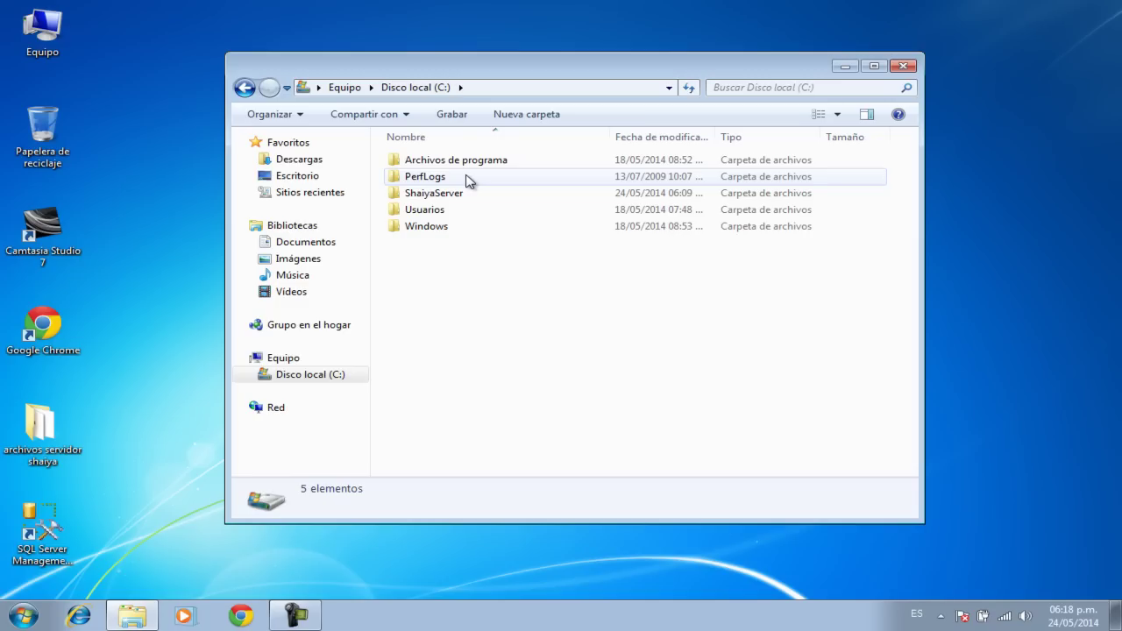
double_click(453, 193)
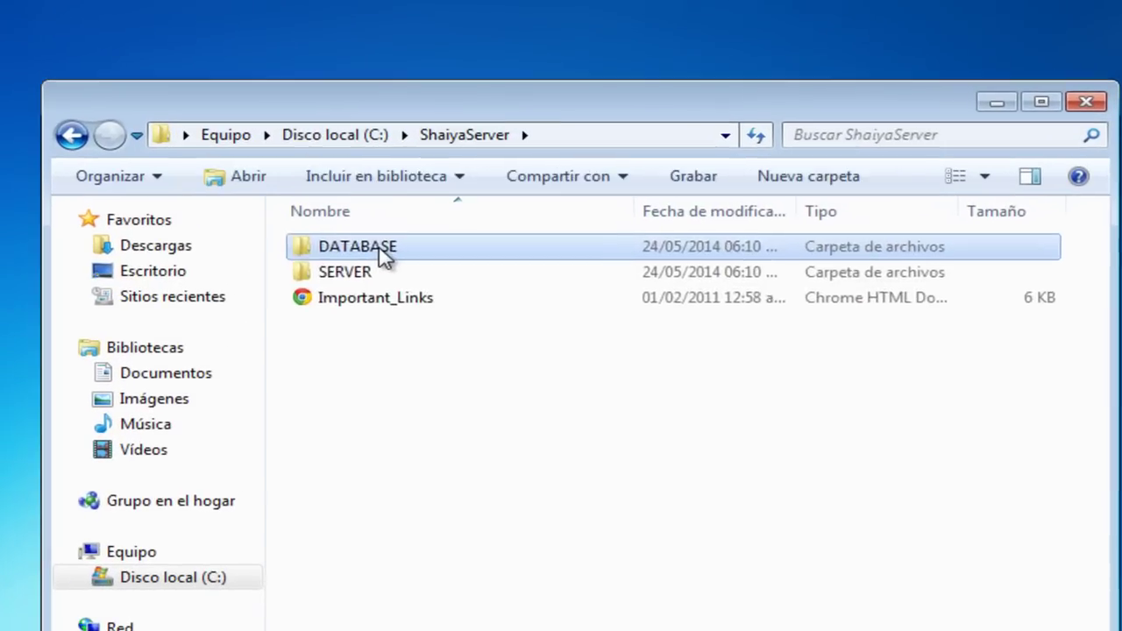
double_click(438, 161)
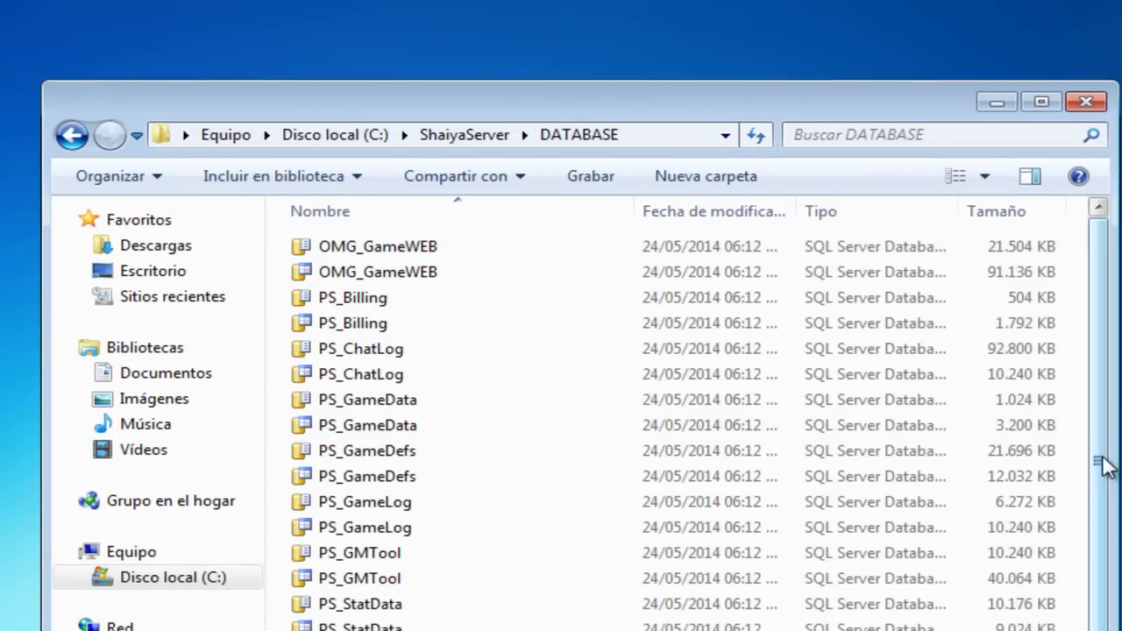
scroll(1102, 463, down, 1)
scroll(1115, 491, up, 1)
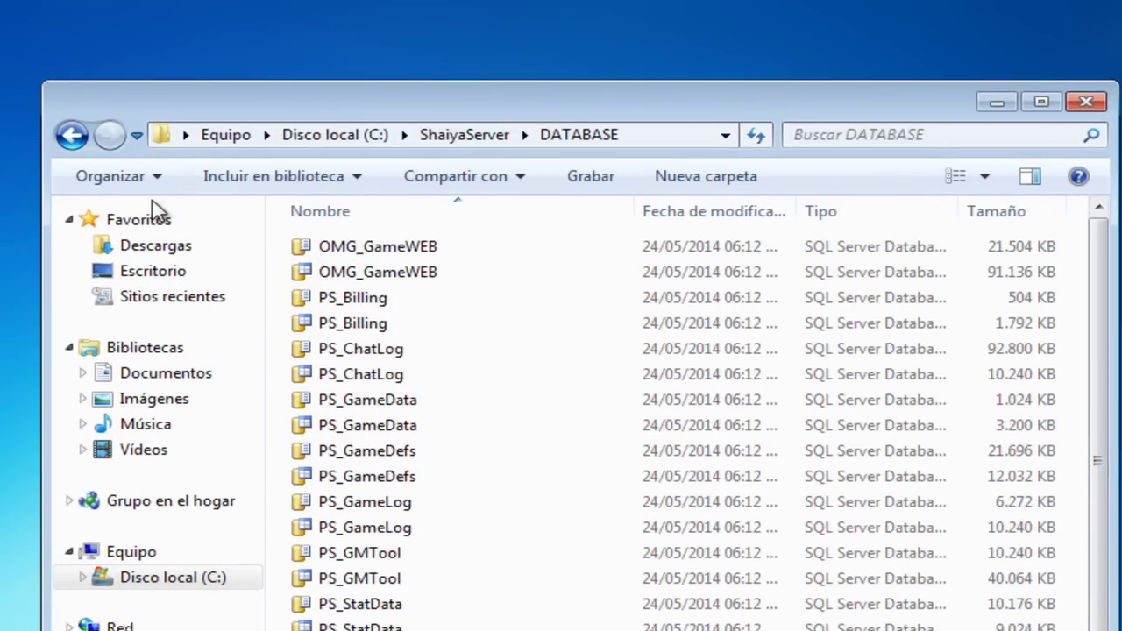
Step: Switch to the SERVER folder, then enlarge and reposition the Explorer window
click(63, 142)
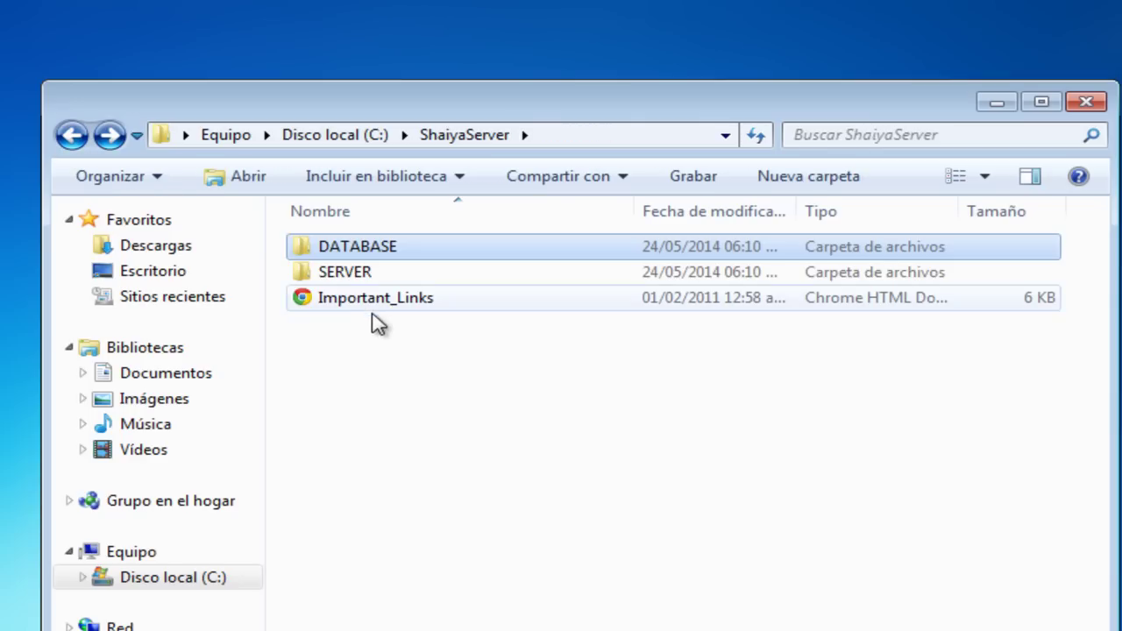
double_click(392, 273)
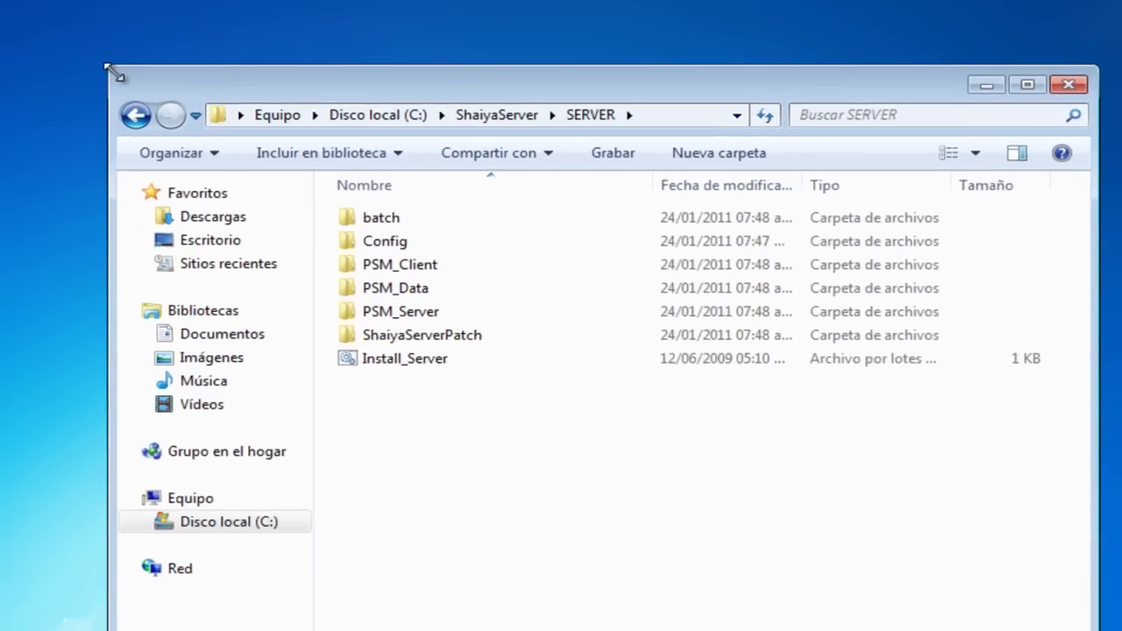
drag(112, 72, 0, 0)
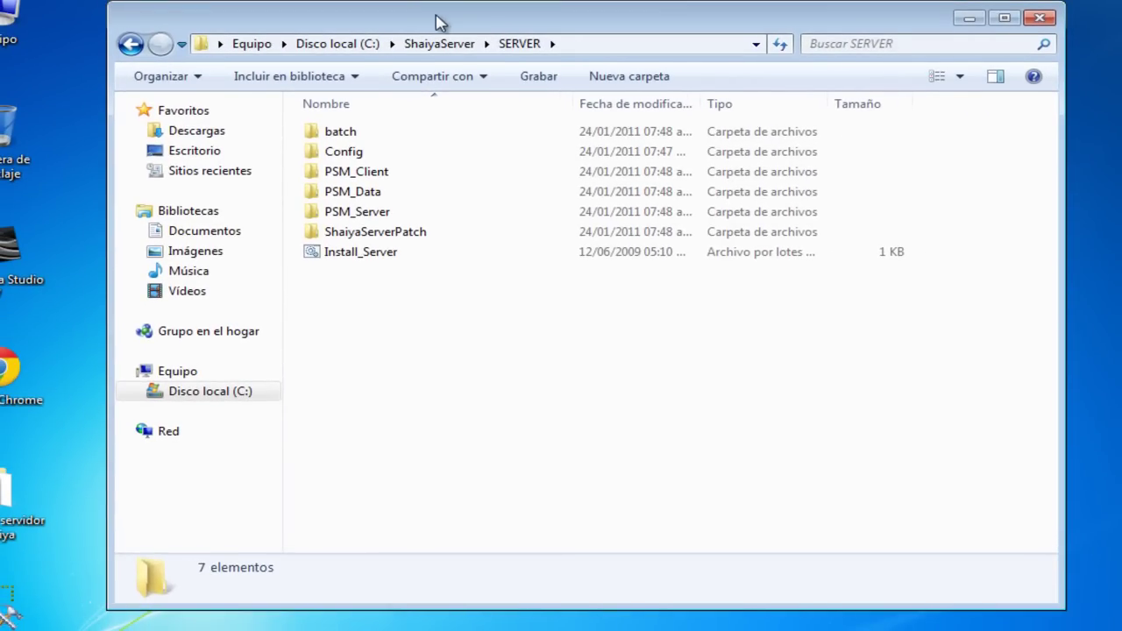
drag(433, 23, 493, 50)
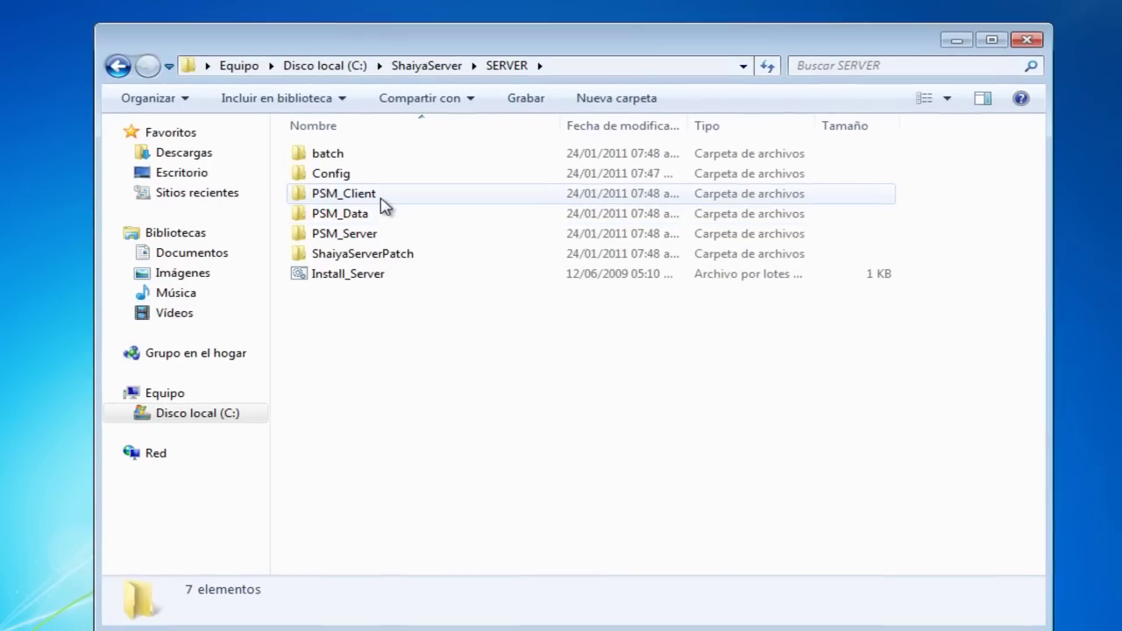
Step: Open ps_game from PSM_Client\Bin\Config in Notepad
double_click(381, 200)
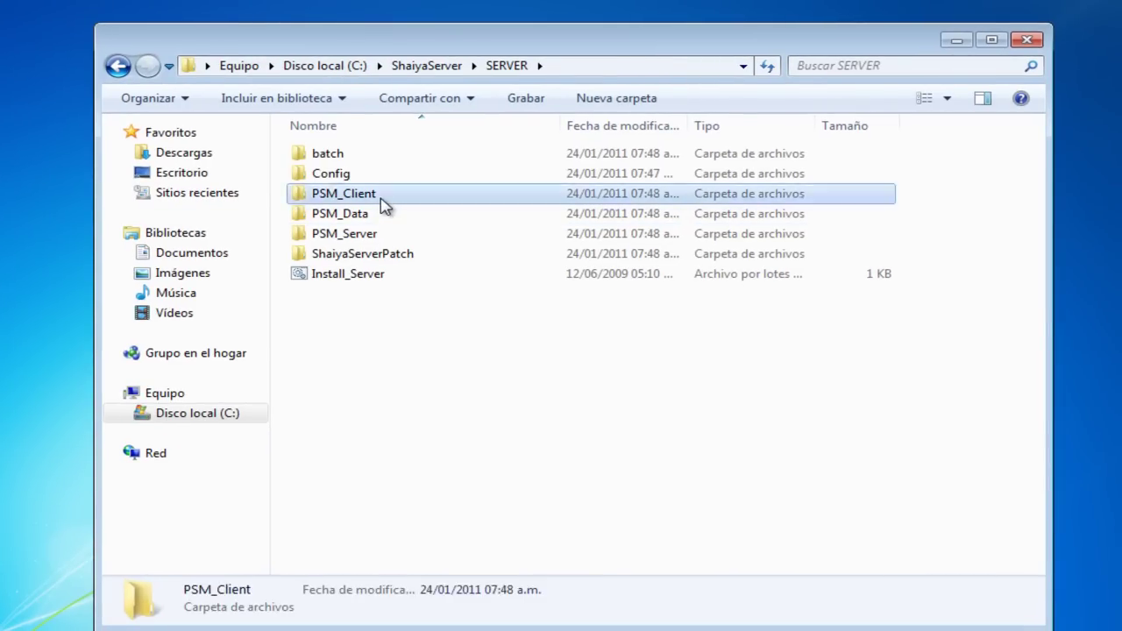
double_click(346, 153)
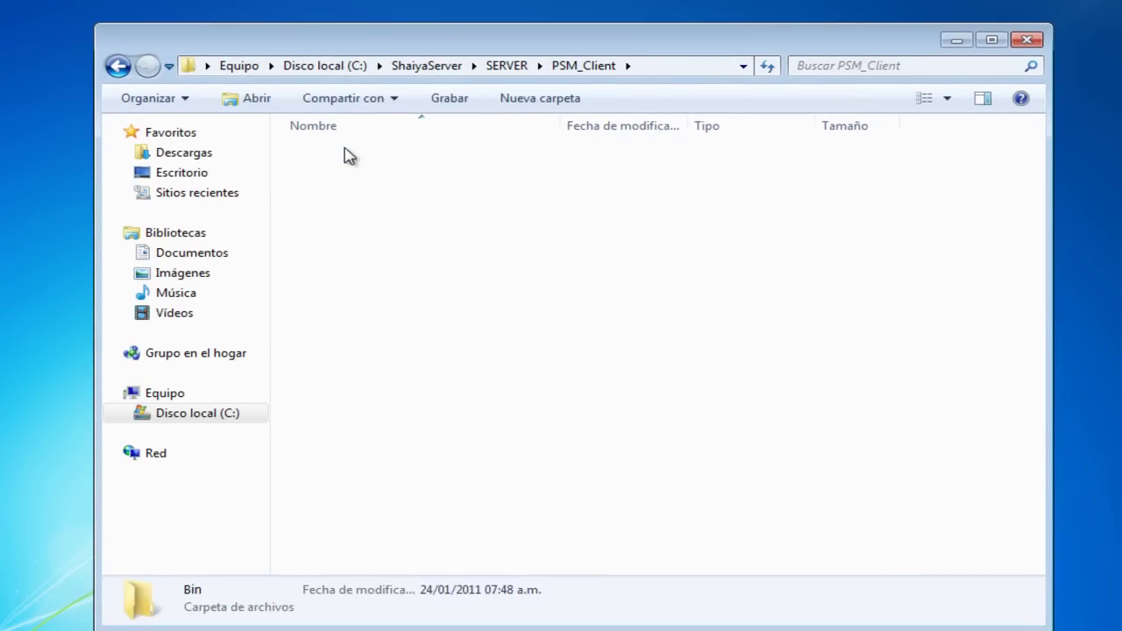
double_click(351, 155)
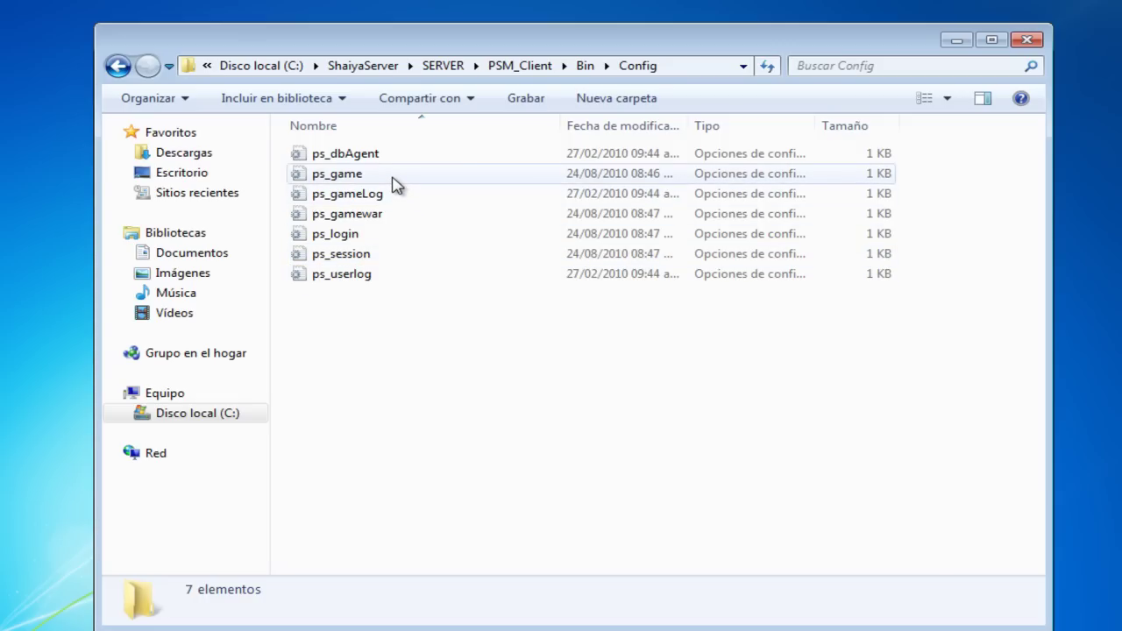
double_click(393, 177)
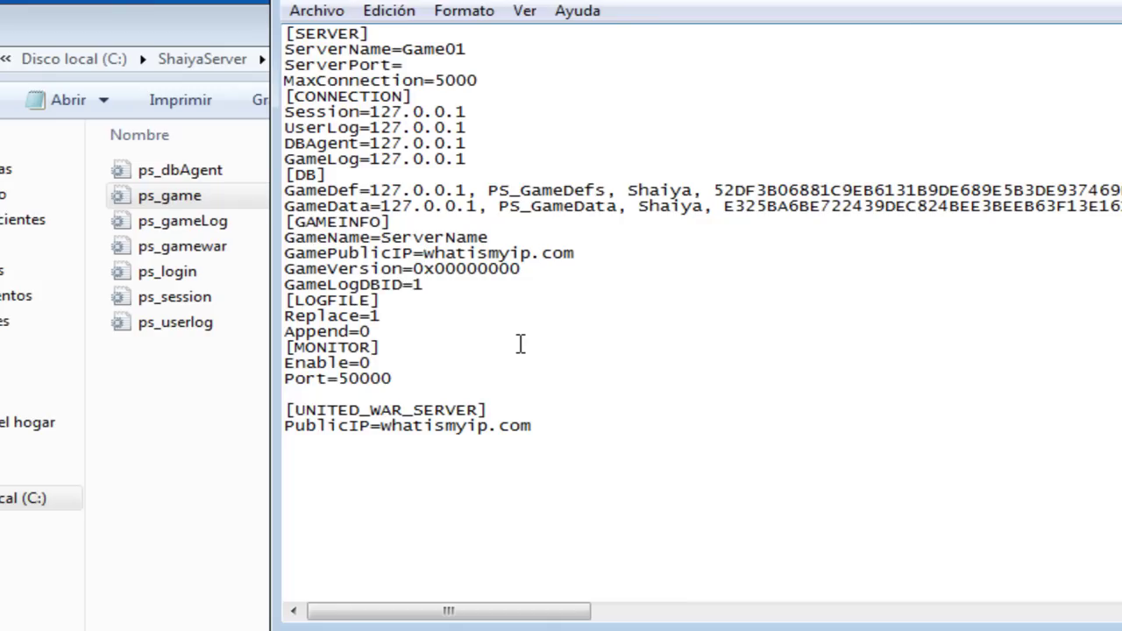
Step: Replace the GamePublicIP value whatismyip.com with 127.0.0.1
key(Delete)
key(Delete)
key(Delete)
key(Delete)
key(Delete)
key(Delete)
key(Delete)
key(Delete)
key(Delete)
key(Delete)
key(Delete)
key(Delete)
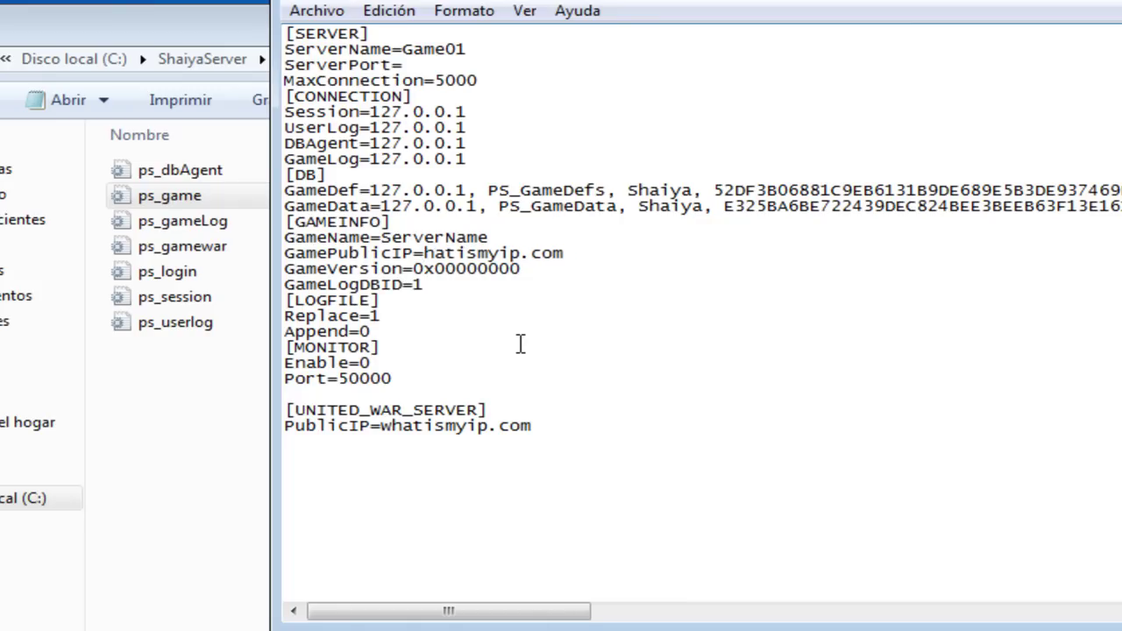
key(Delete)
key(Delete)
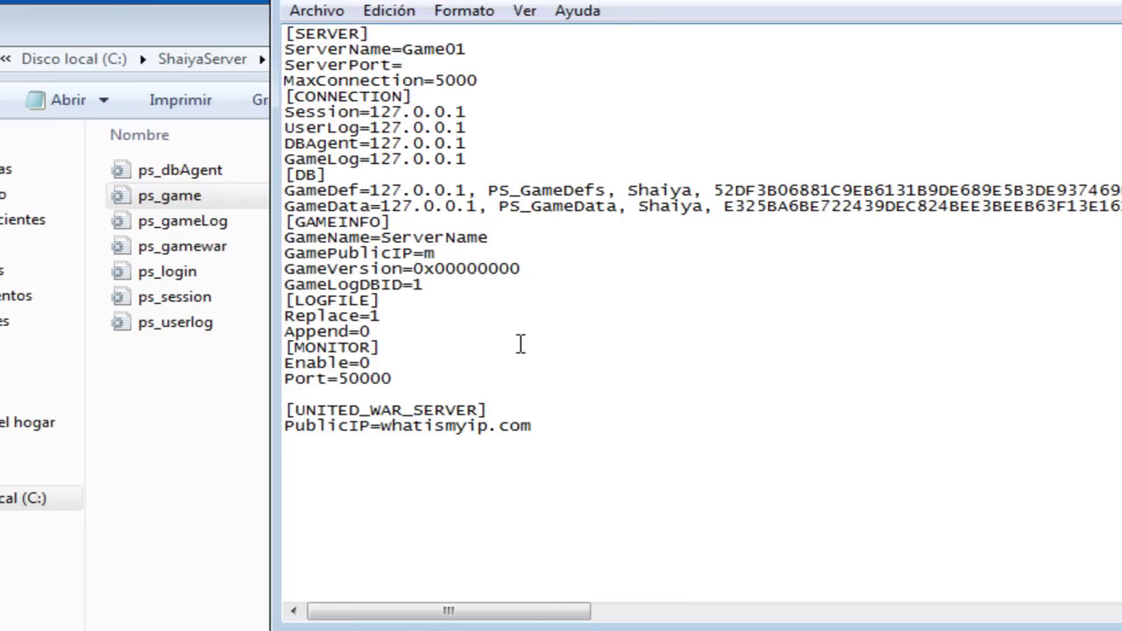
text(127.0.0.1)
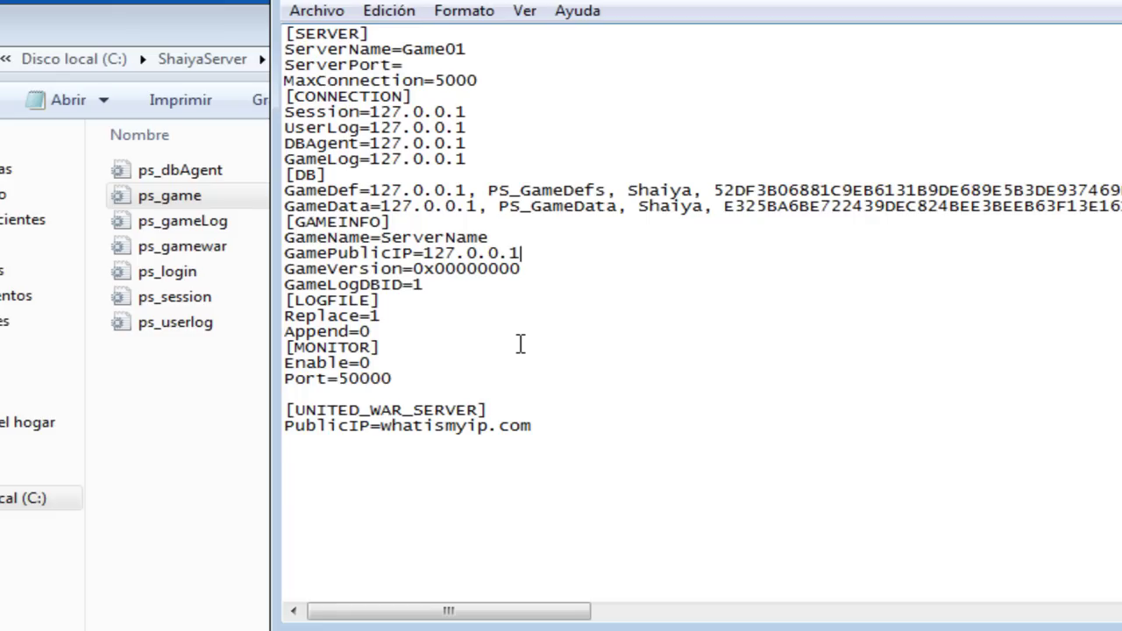
click(521, 344)
Step: Change GameName from ServerName to tutokun, then save ps_game while closing Notepad
click(547, 255)
click(494, 237)
key(BackSpace)
key(BackSpace)
key(BackSpace)
key(BackSpace)
key(BackSpace)
key(BackSpace)
key(BackSpace)
key(BackSpace)
key(BackSpace)
key(BackSpace)
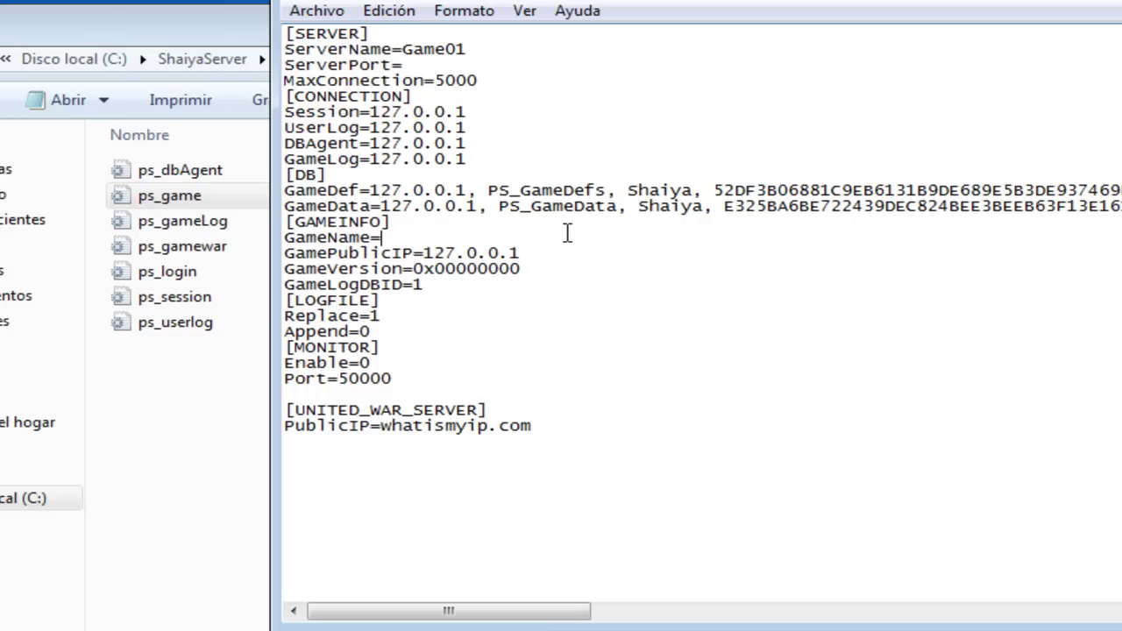
text(tutokun)
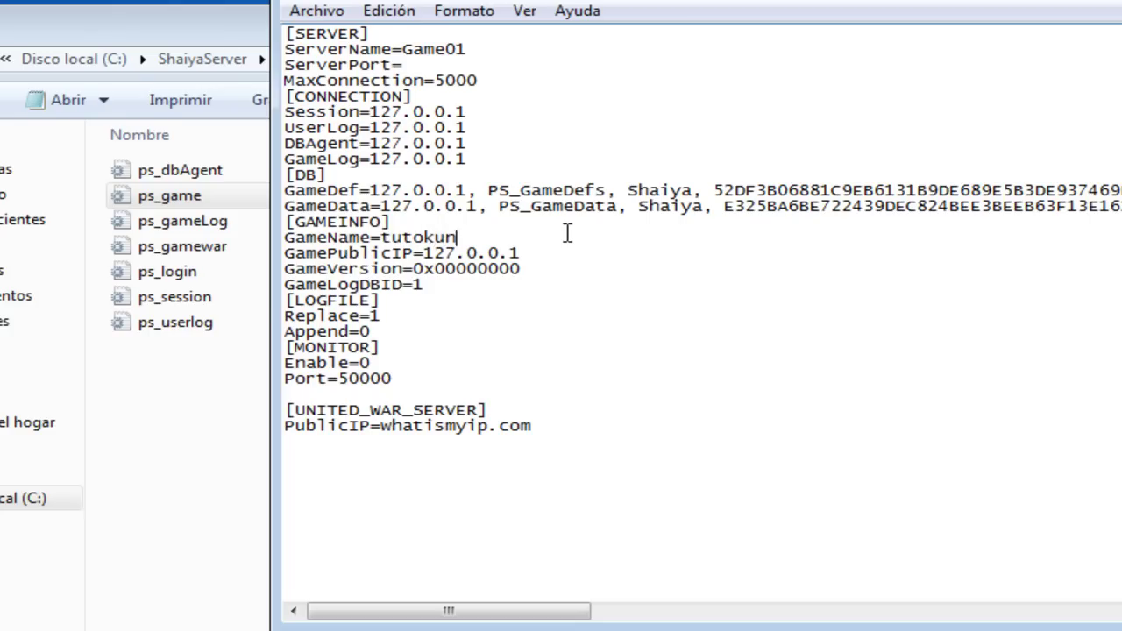
key(alt+F4)
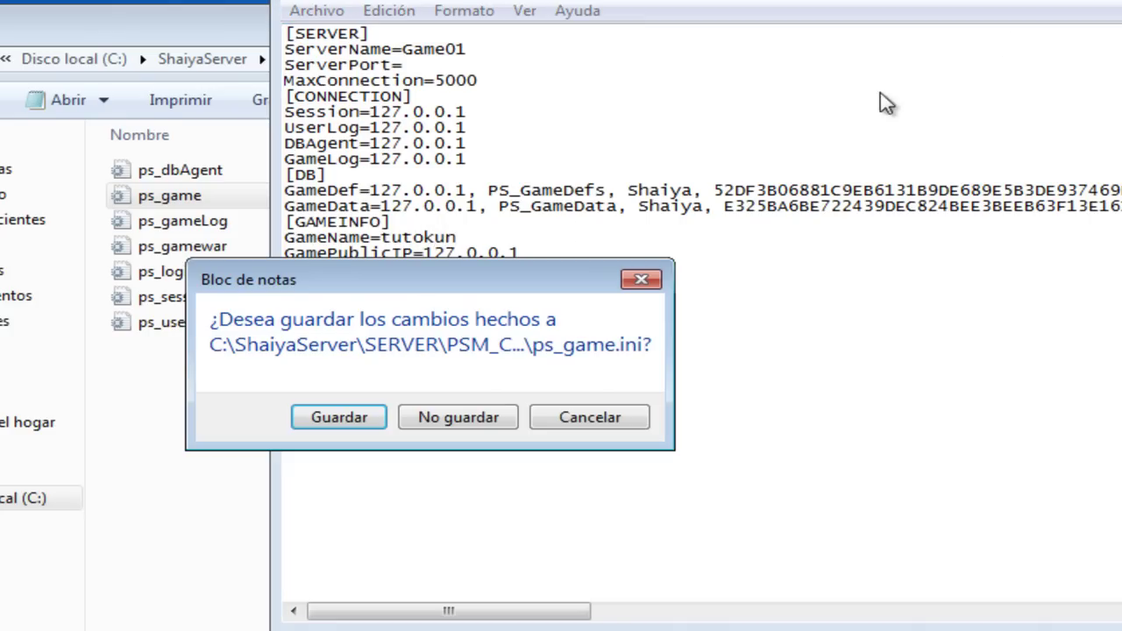
click(344, 418)
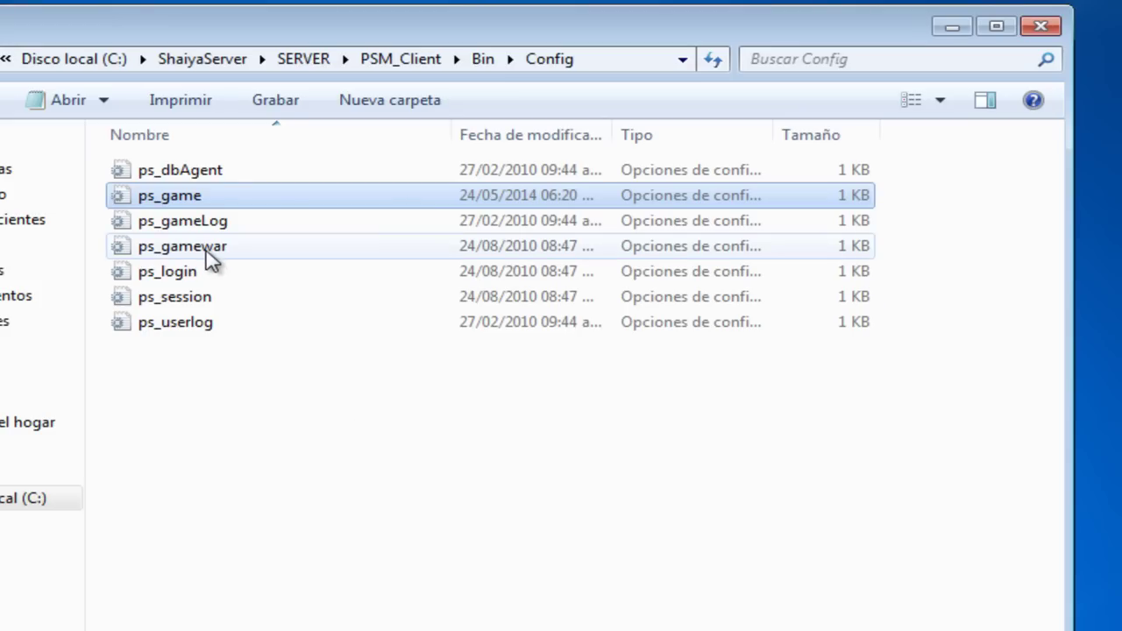
Step: Change Game01 from ServerName to tutokun in ps_session, then close Notepad and save the changes
double_click(203, 303)
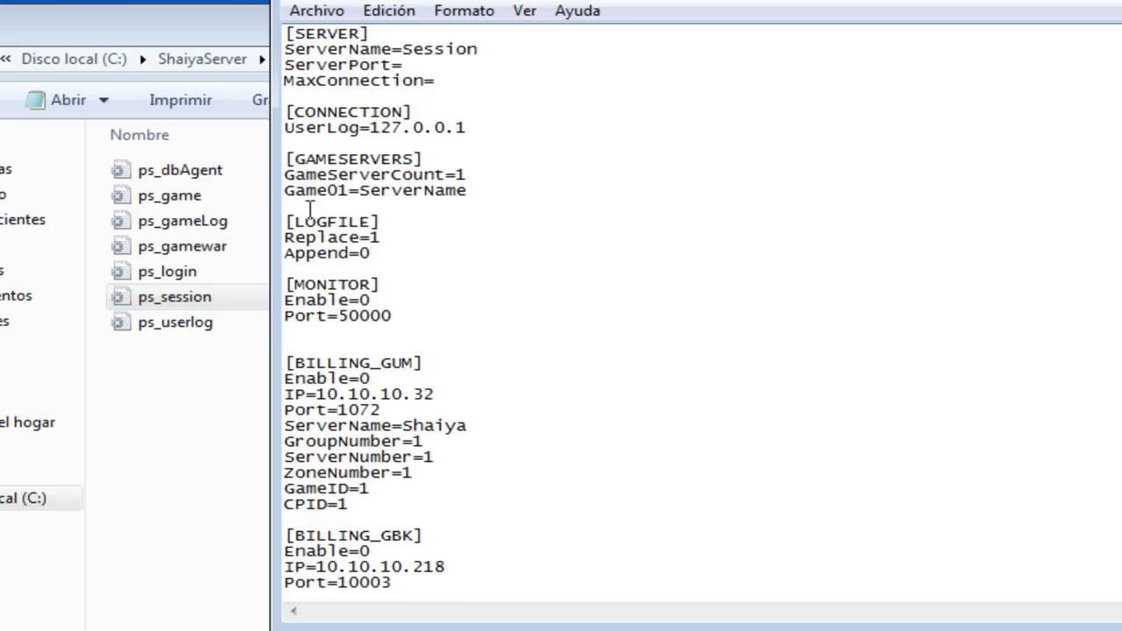
click(471, 194)
key(BackSpace)
key(BackSpace)
key(BackSpace)
key(BackSpace)
key(BackSpace)
key(BackSpace)
key(BackSpace)
key(BackSpace)
key(BackSpace)
key(BackSpace)
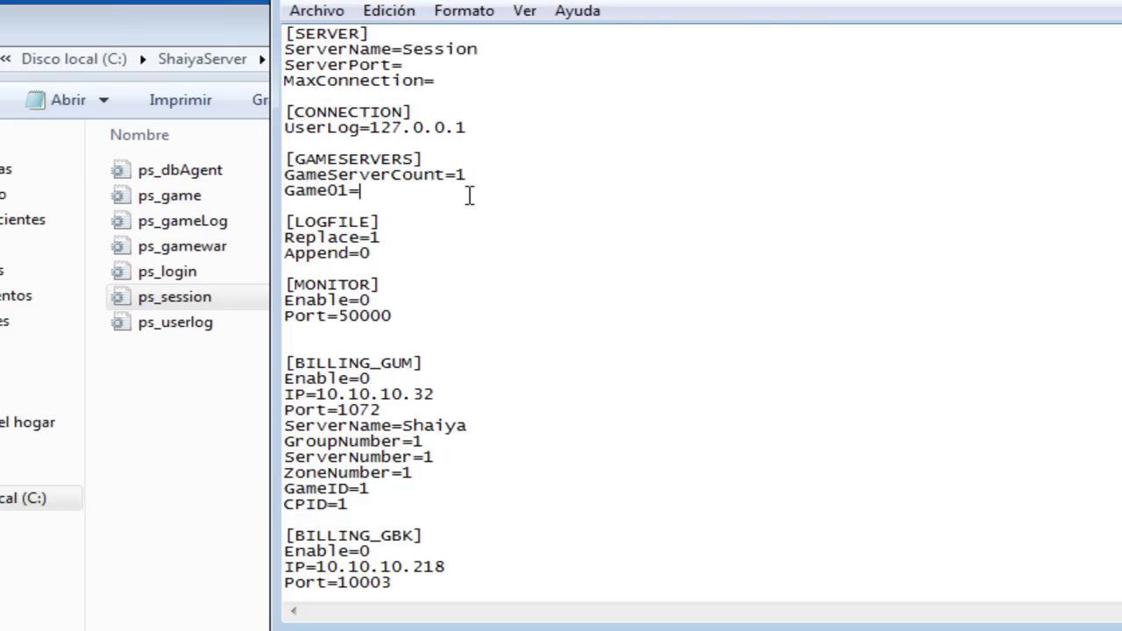
text(tutokun)
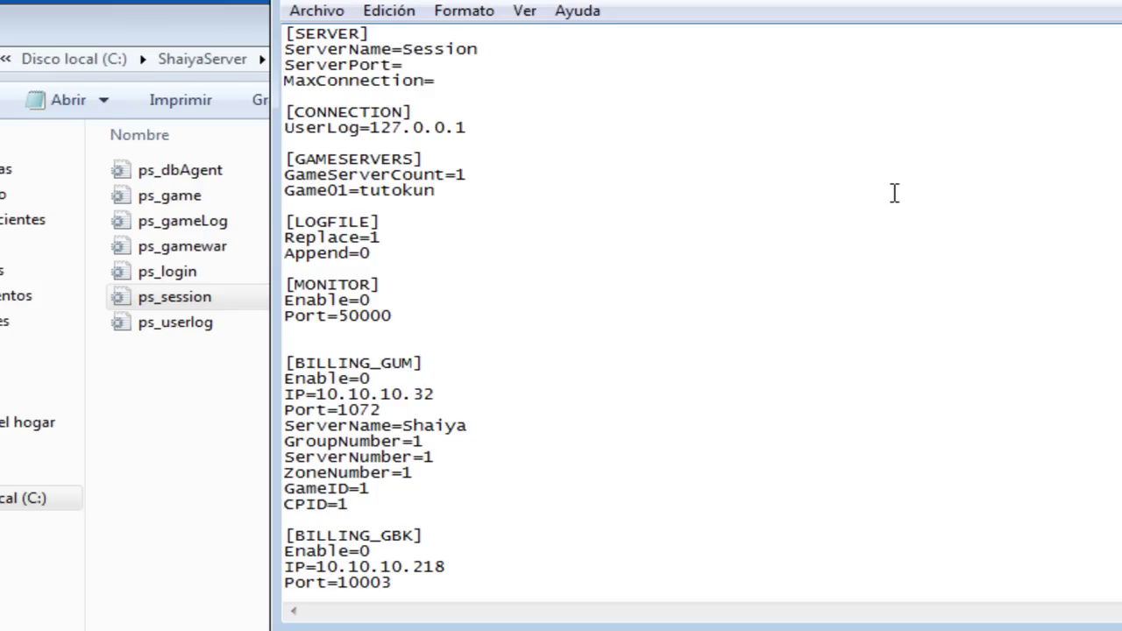
key(alt+F4)
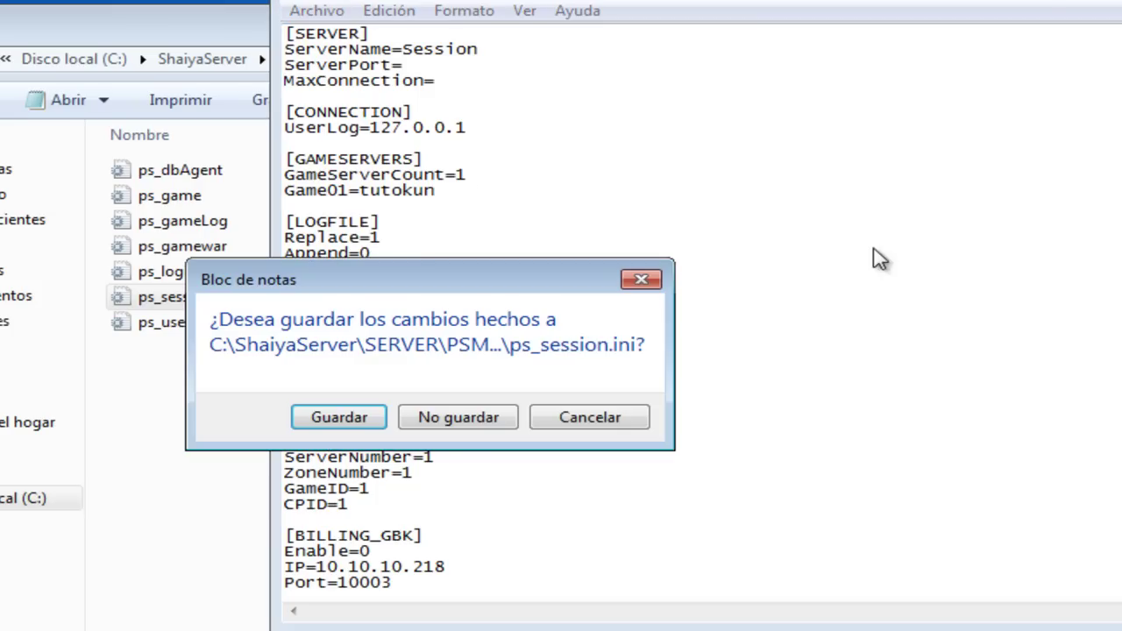
click(366, 417)
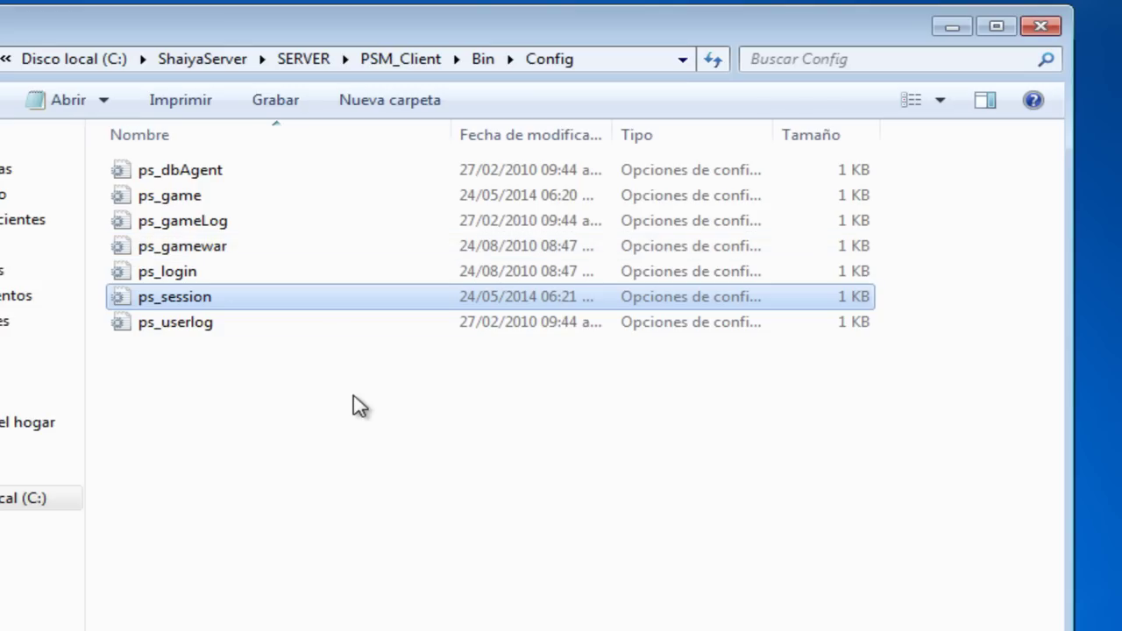
Step: Launch the HxD installer from the HxDSetupEN folder and accept the licence agreement
click(948, 26)
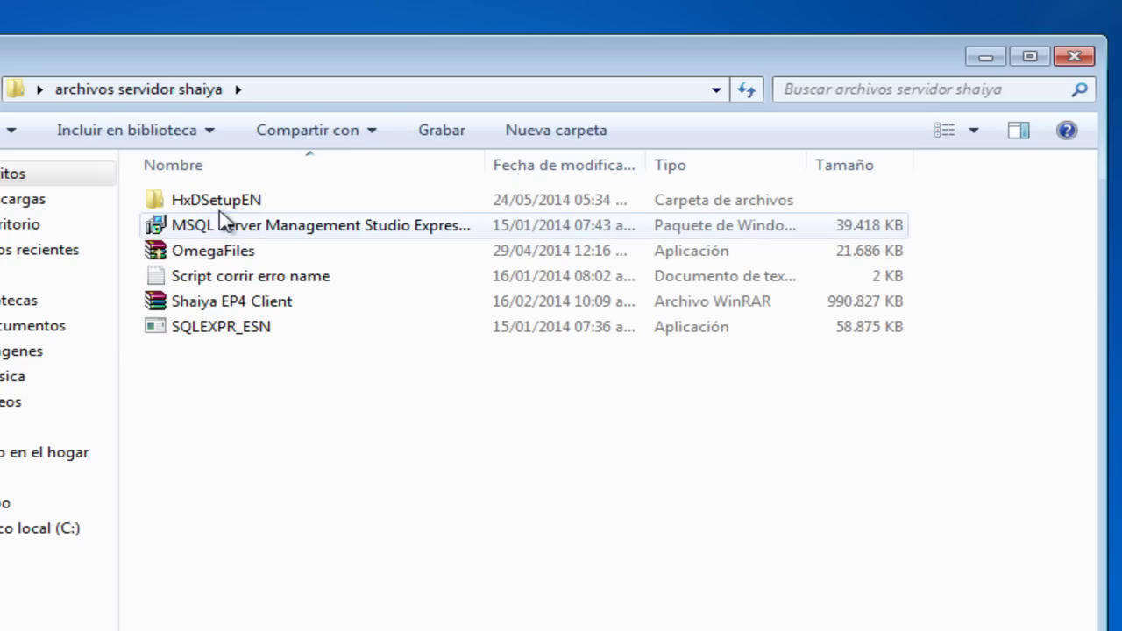
double_click(220, 212)
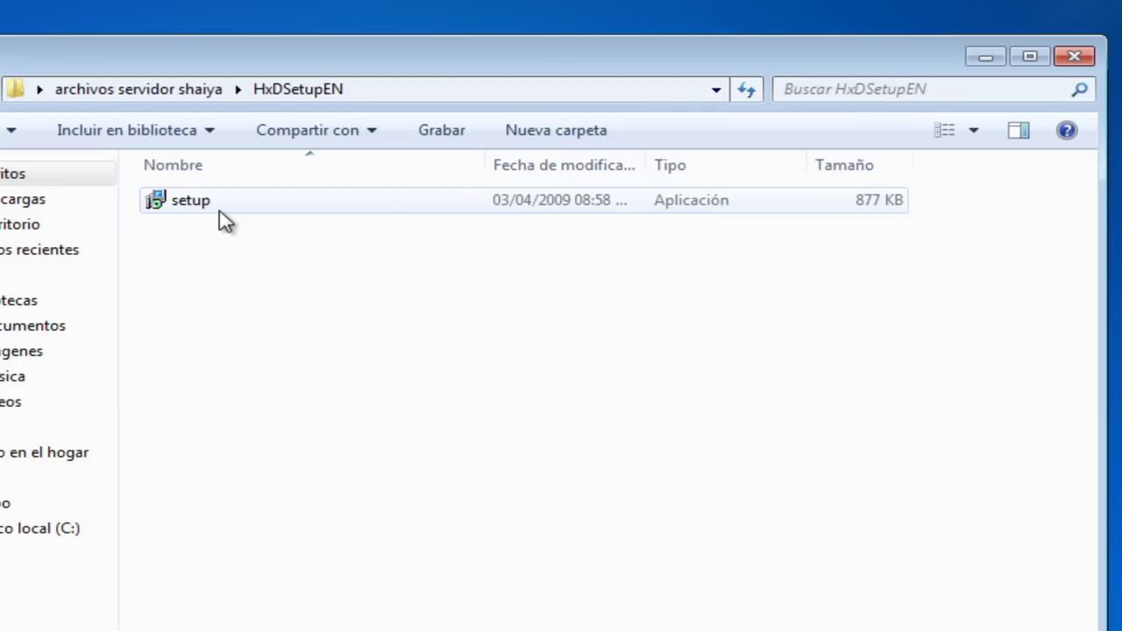
double_click(222, 219)
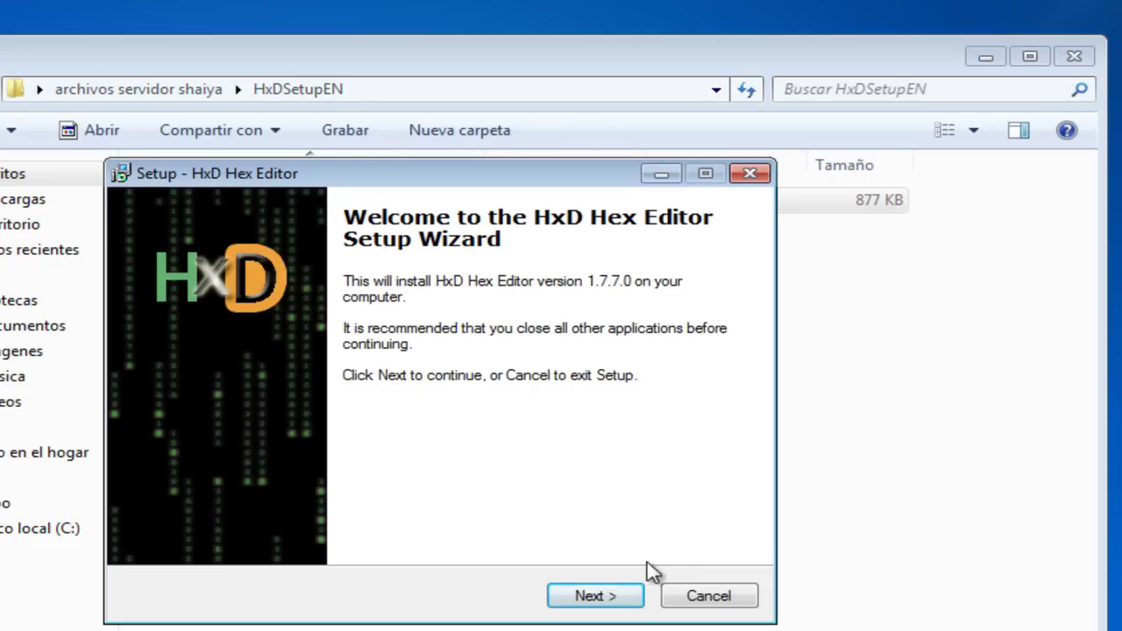
click(584, 598)
click(305, 522)
click(596, 603)
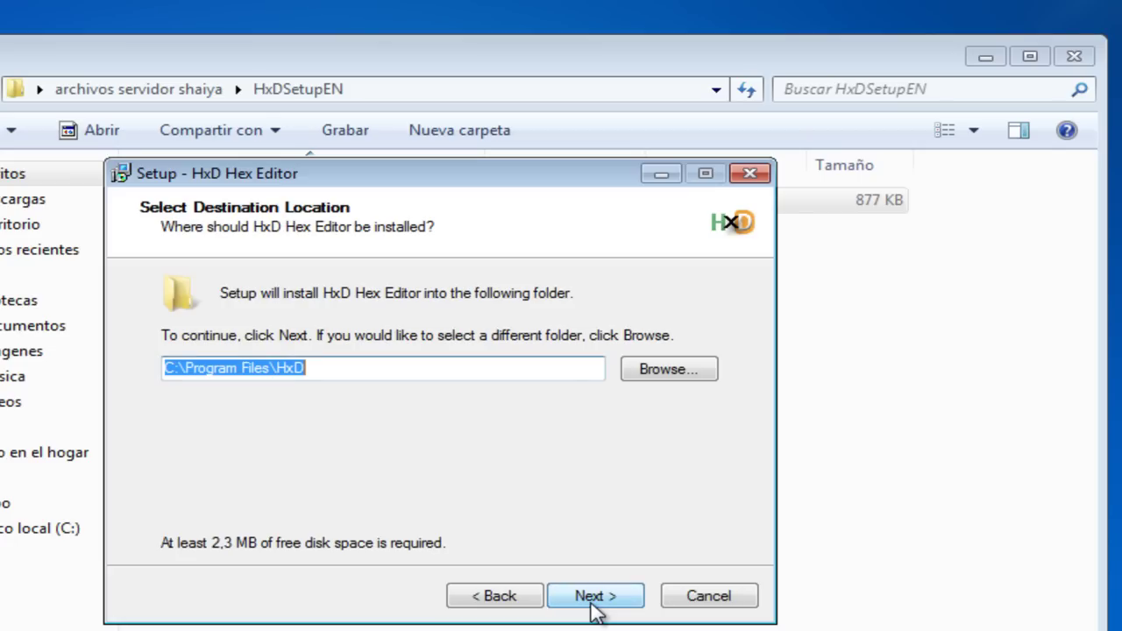
Step: Install HxD to C:\Program Files\HxD with a desktop icon and no Quick Launch shortcut
click(593, 604)
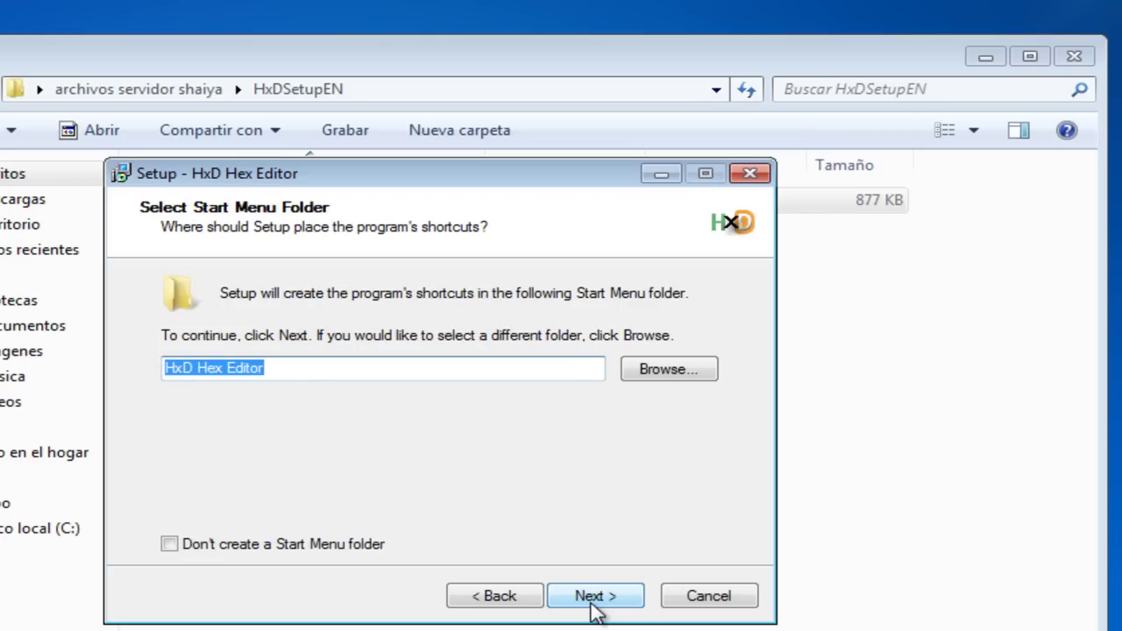
click(593, 605)
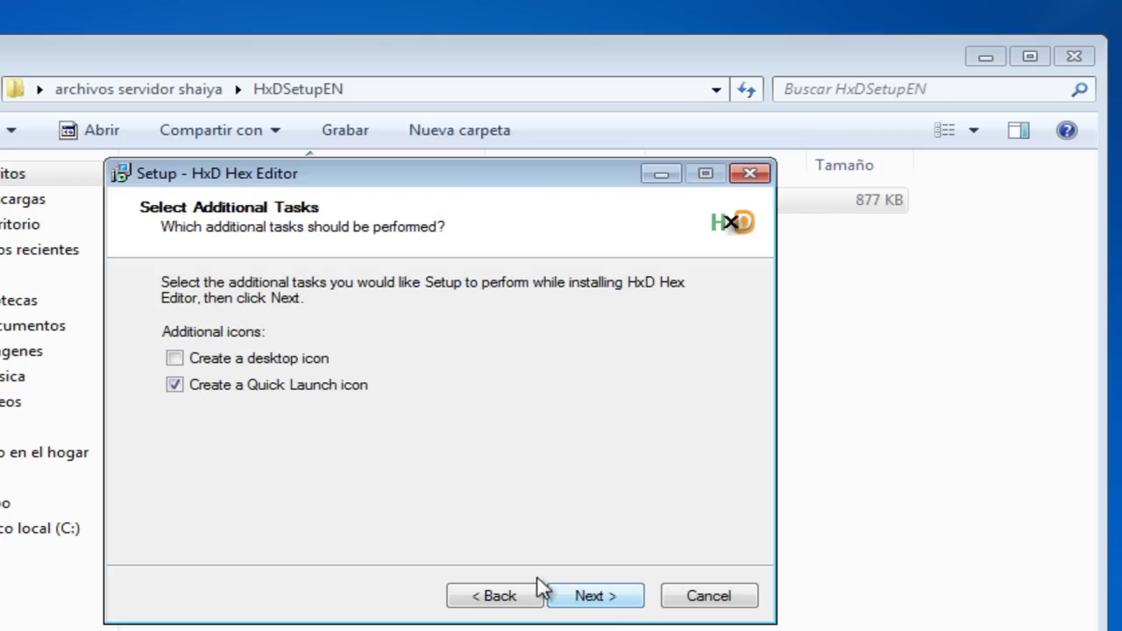
click(229, 364)
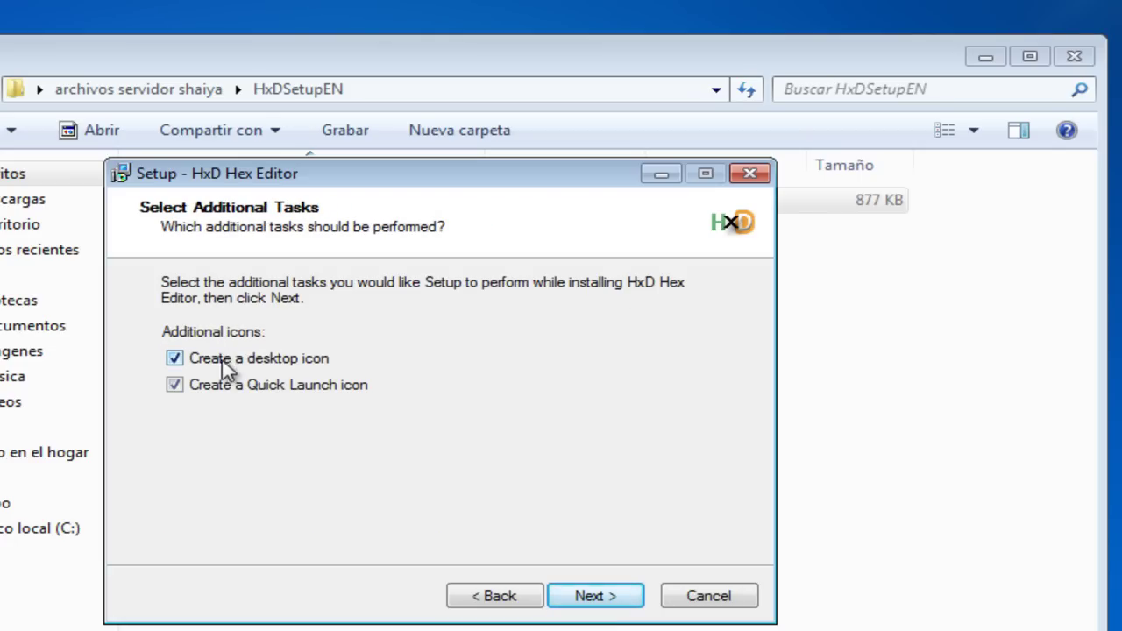
click(194, 388)
click(587, 597)
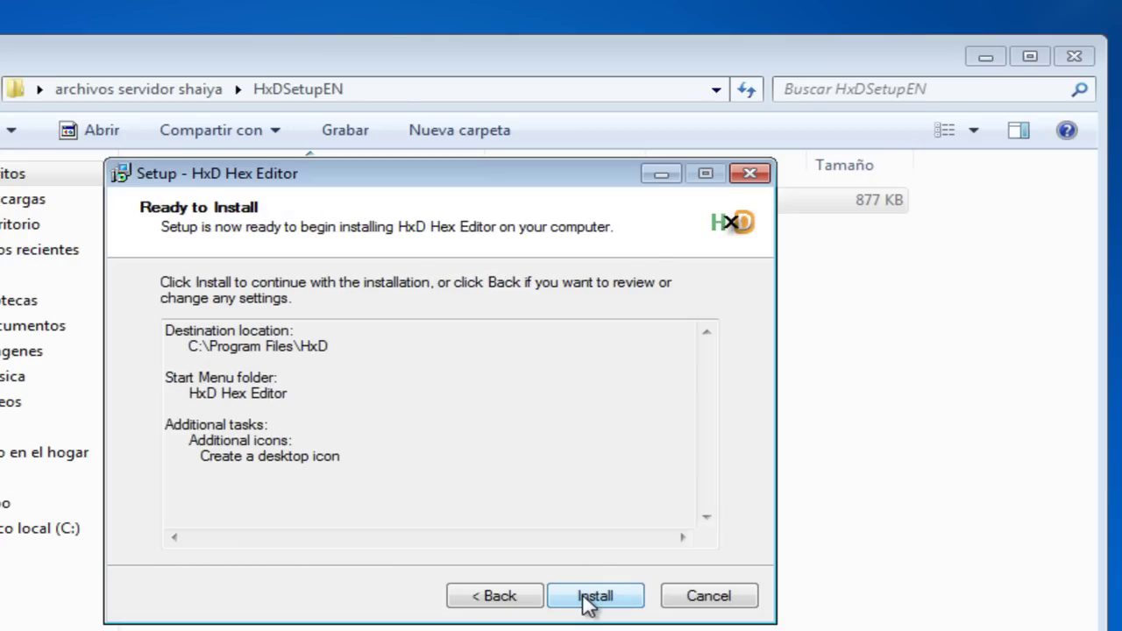
click(587, 598)
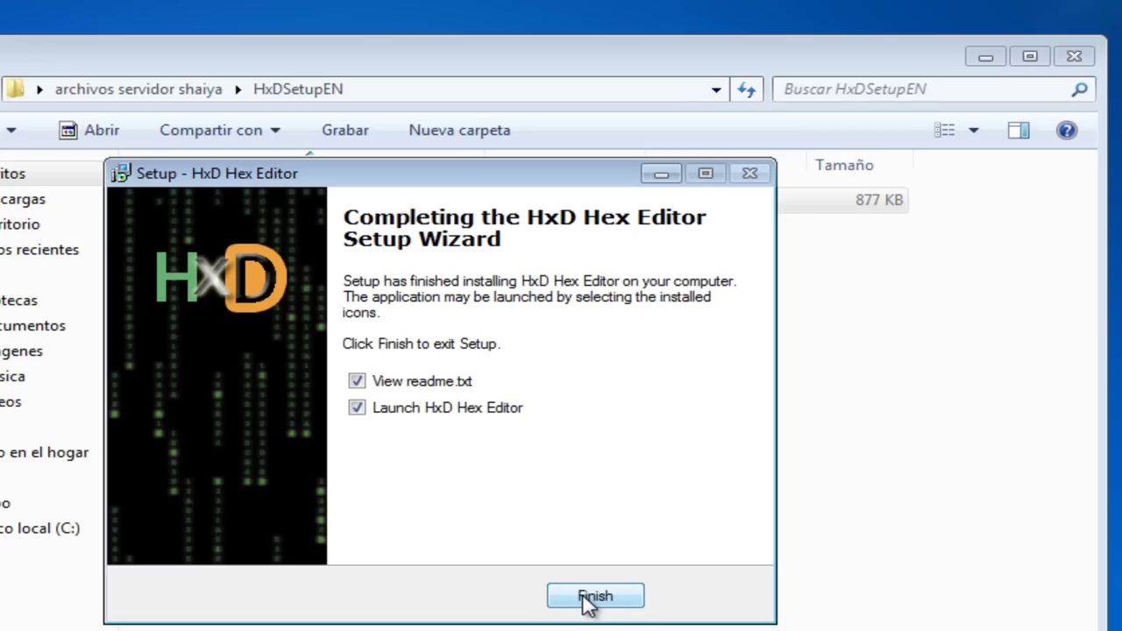
Step: Finish setup without viewing the readme or launching HxD
click(399, 385)
click(401, 410)
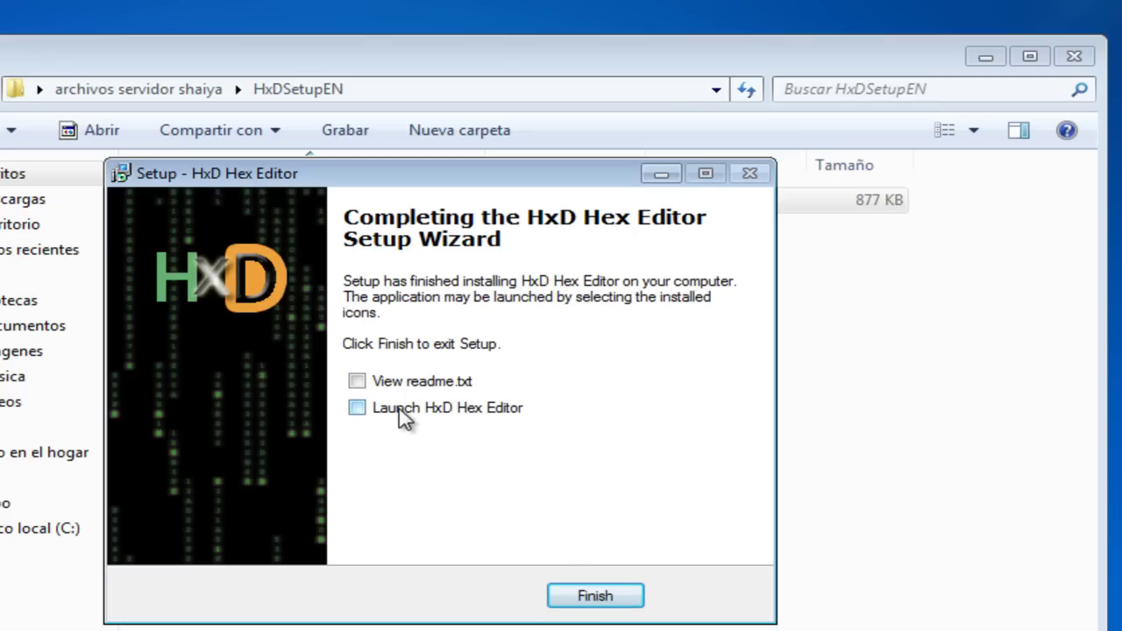
click(593, 595)
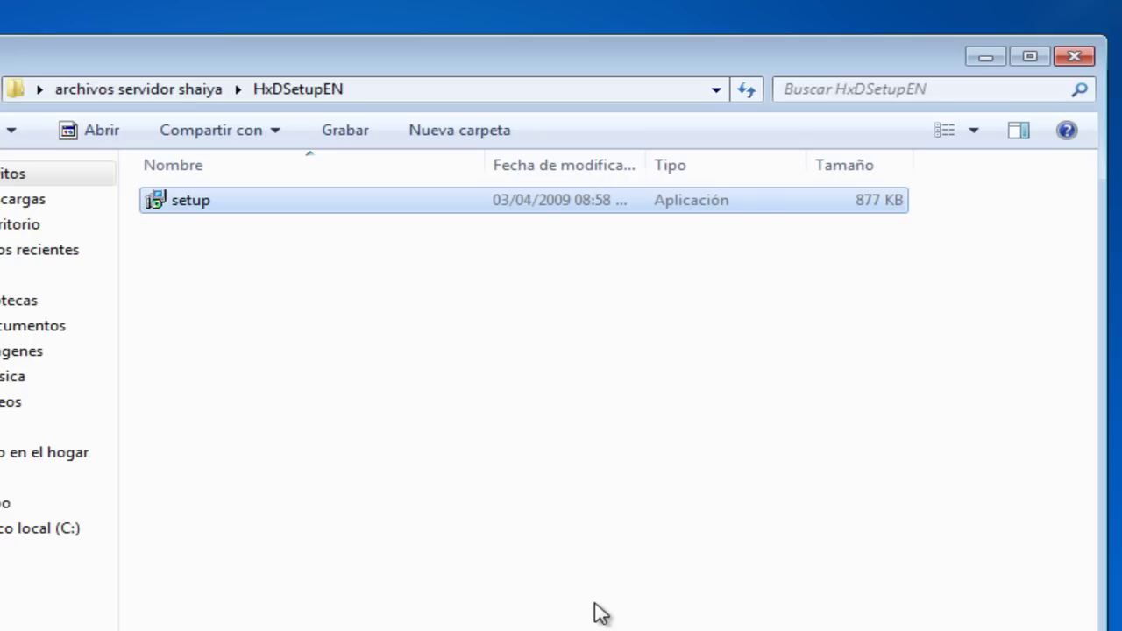
Step: Create a new folder at the root of Disco local (C:)
click(198, 90)
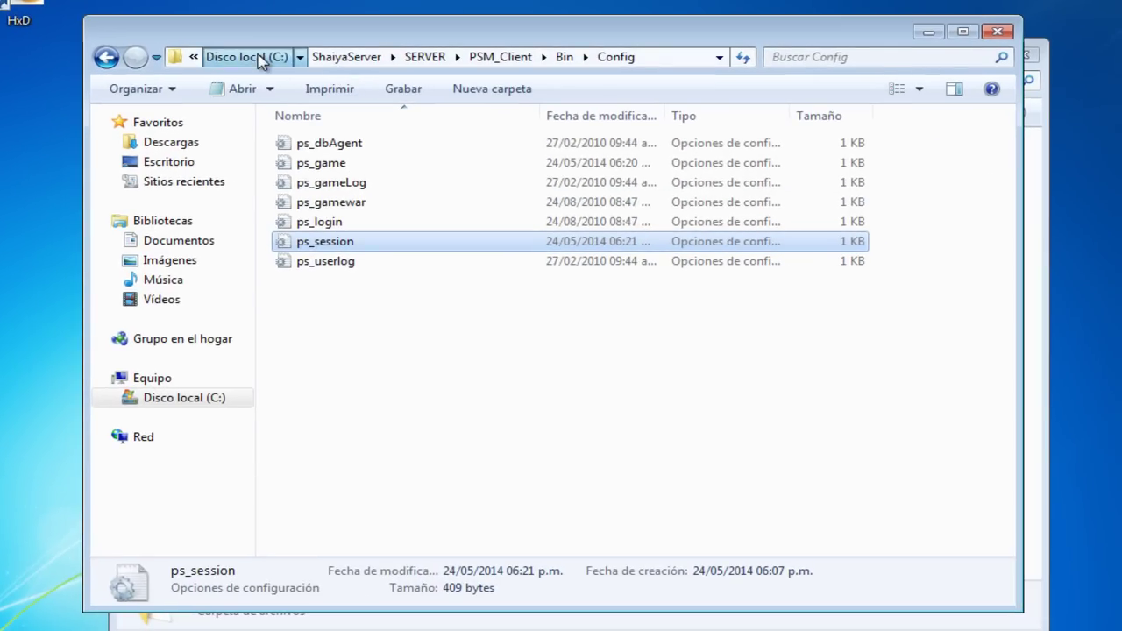
click(254, 58)
right_click(359, 281)
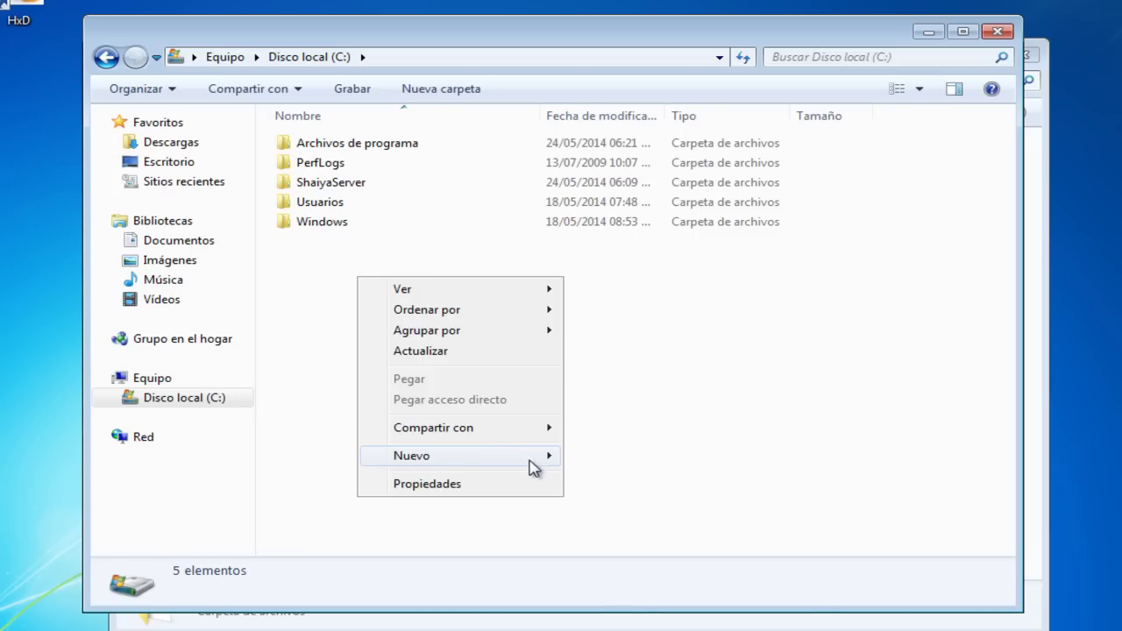
mouse_move(547, 459)
click(603, 457)
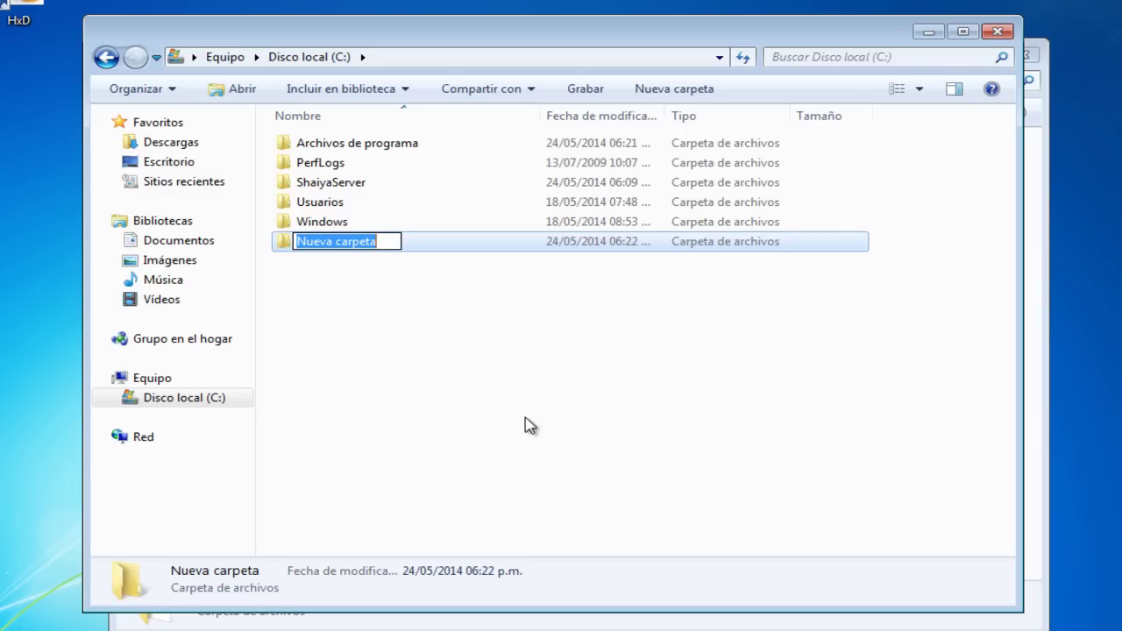
Step: Name the new folder 'shaiya cliente ep4'
text(h)
key(BackSpace)
text(s)
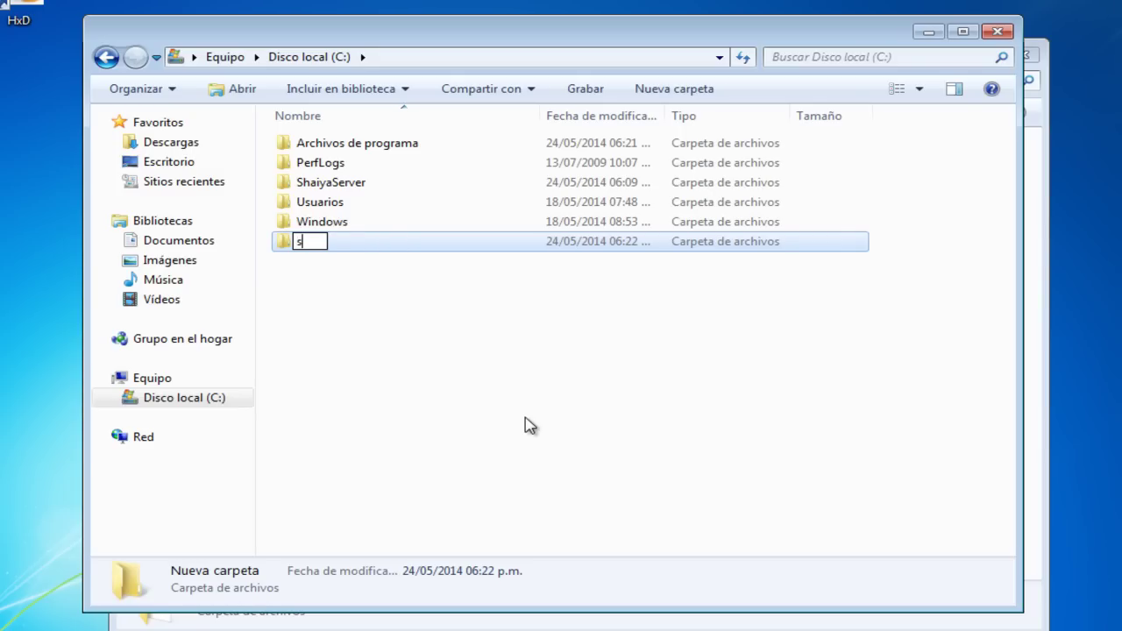
text(haiya )
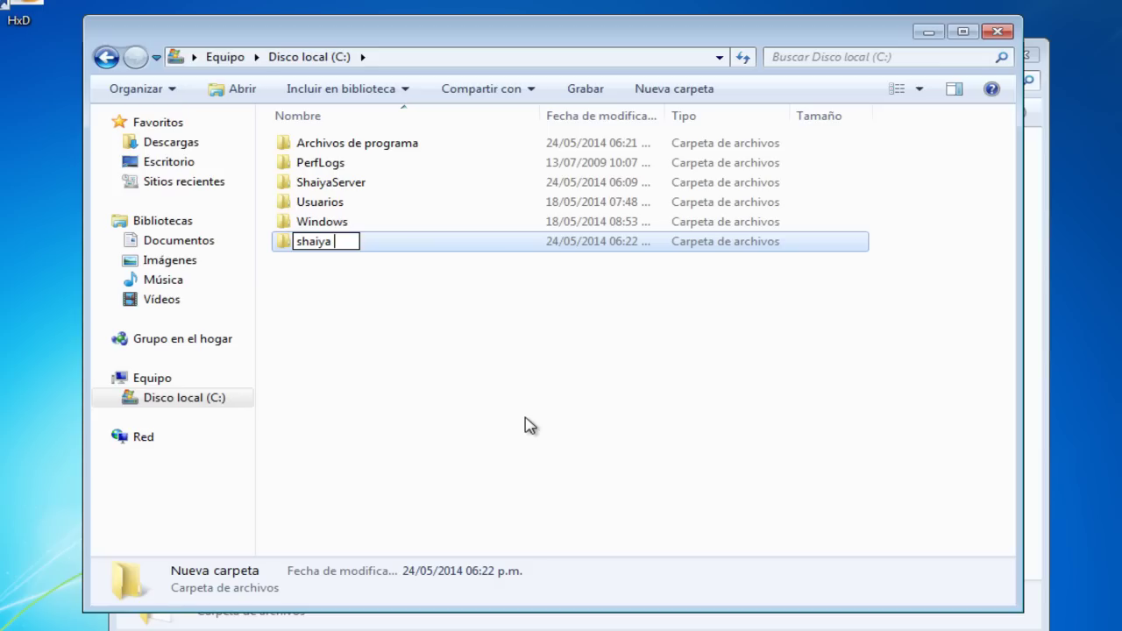
text(cliente)
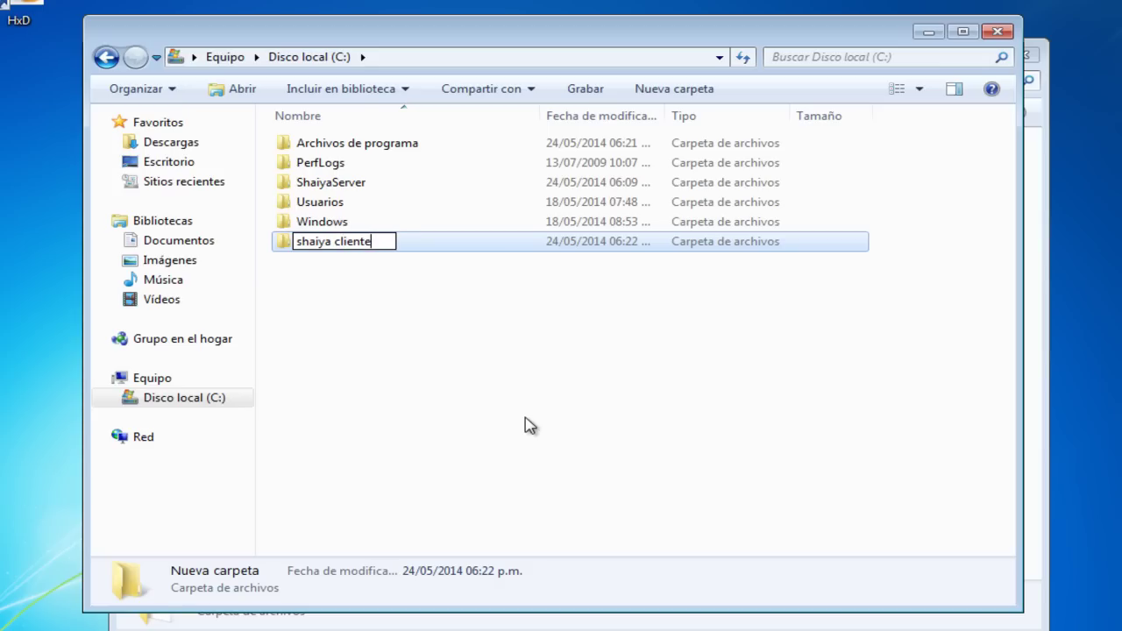
text( 4.0)
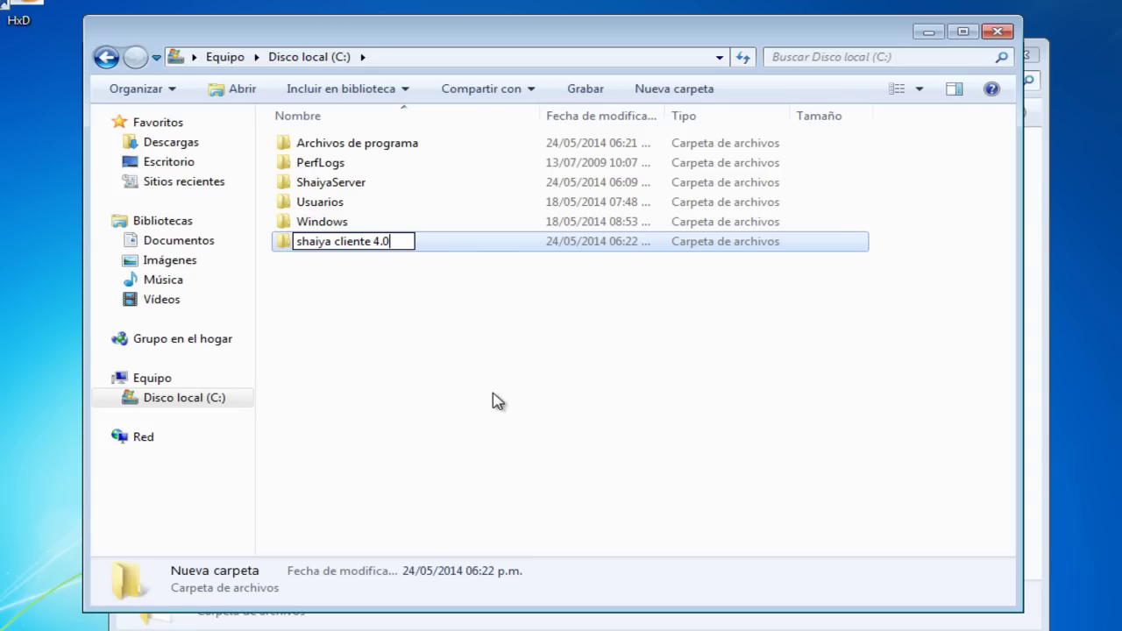
key(BackSpace)
key(BackSpace)
key(BackSpace)
text(ep4)
click(499, 386)
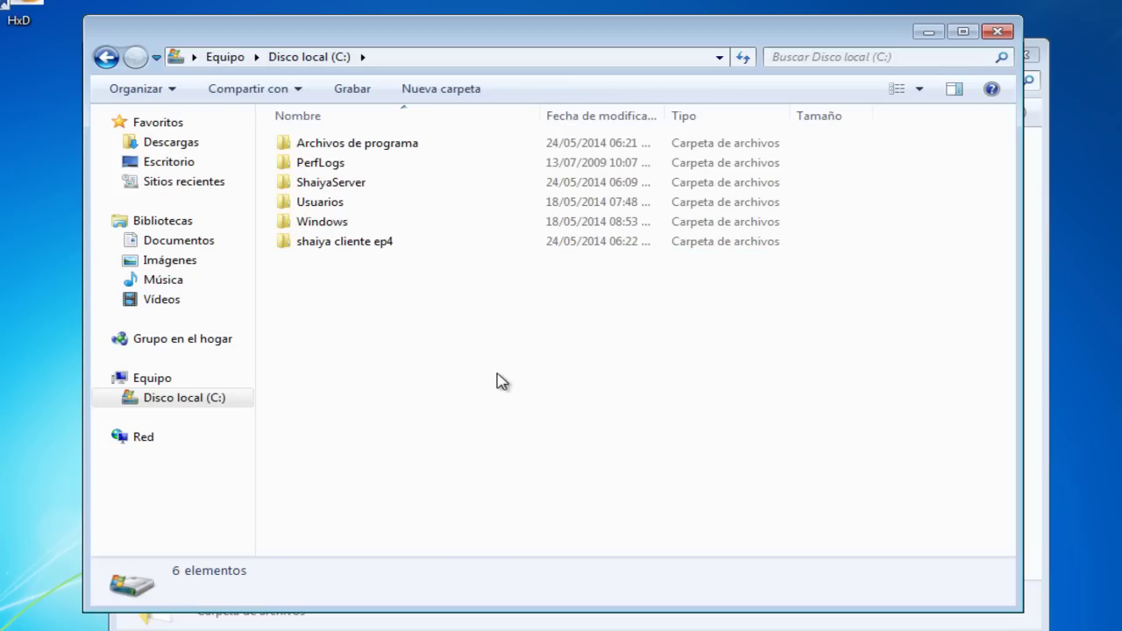
Step: Open shaiya cliente ep4 and bring the archivos servidor shaiya window to the front
double_click(370, 254)
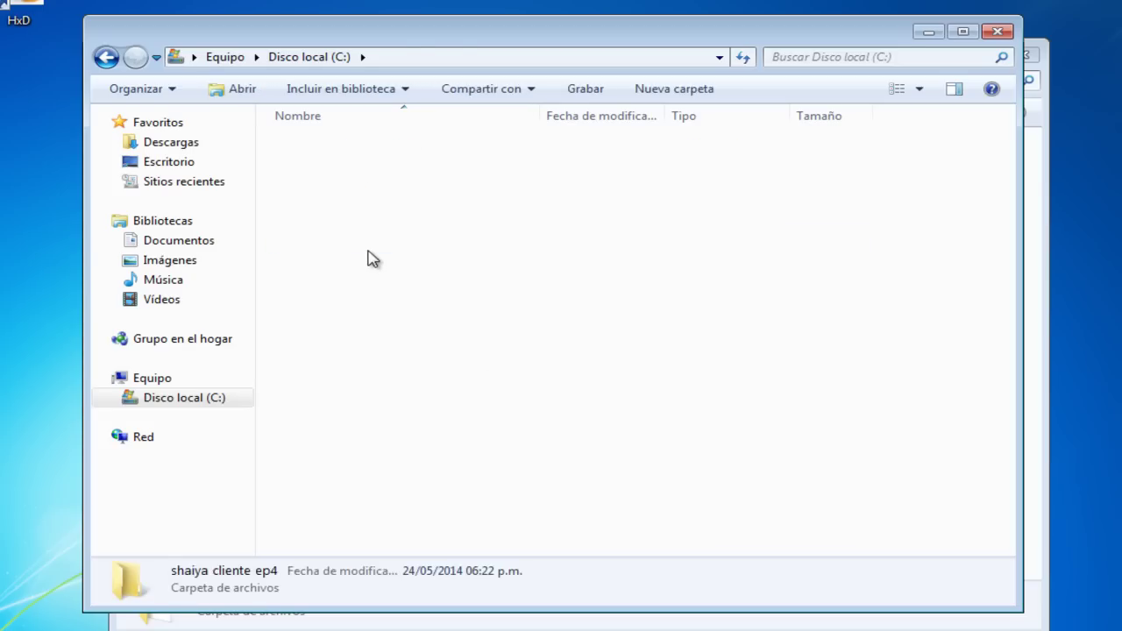
drag(619, 40, 440, 32)
click(879, 63)
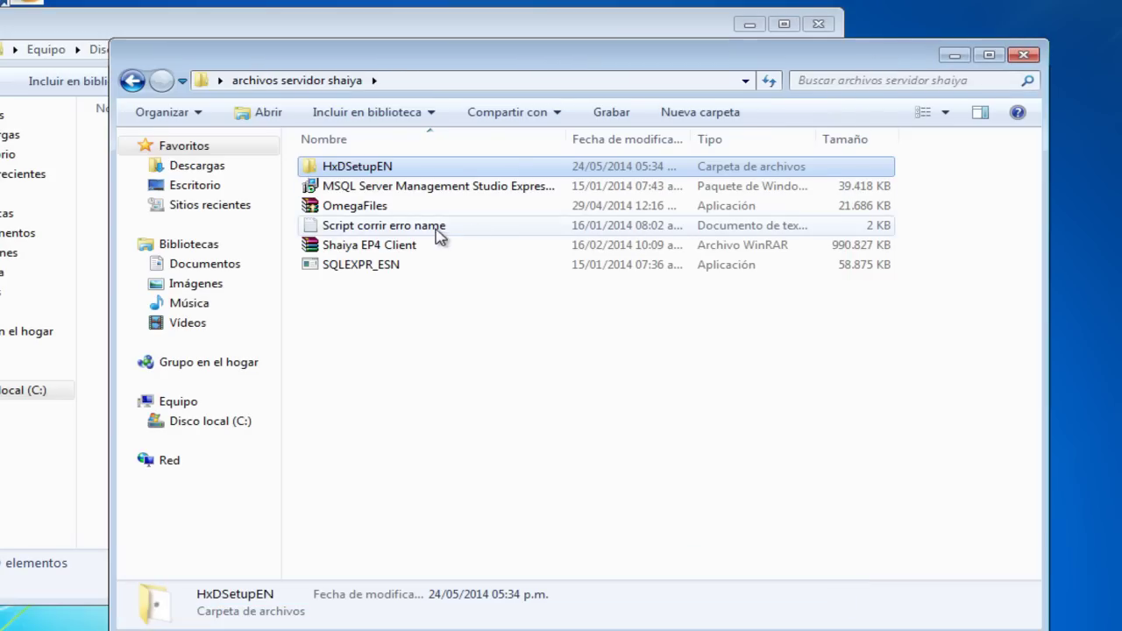
Step: Start extracting the Shaiya EP4 Client archive, cancel it, and delete the partial folder
right_click(389, 246)
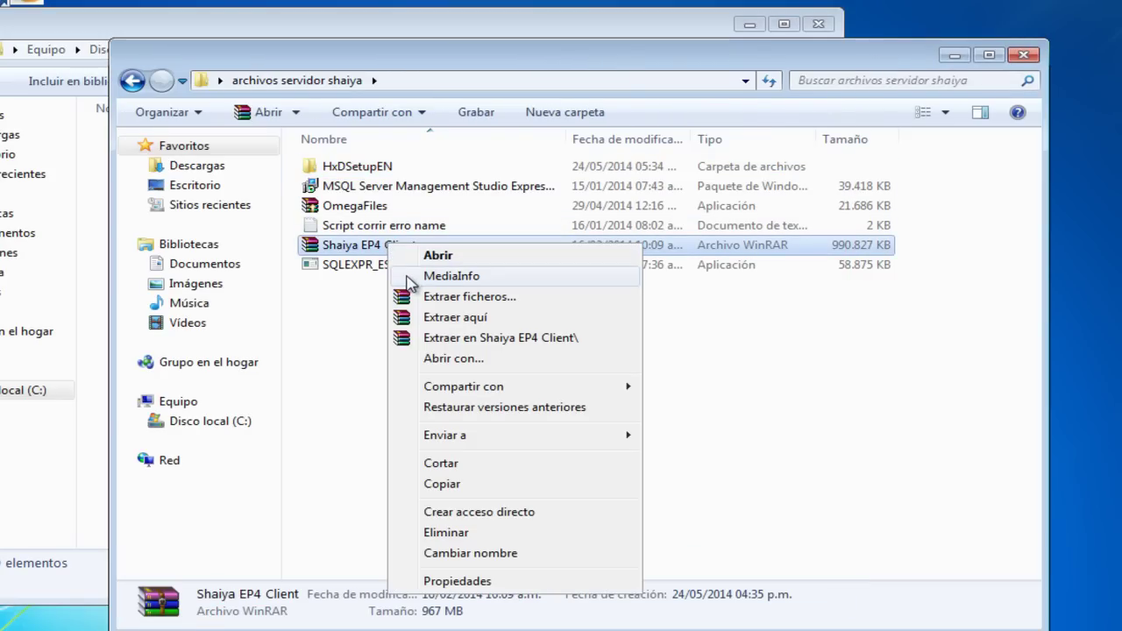
click(448, 338)
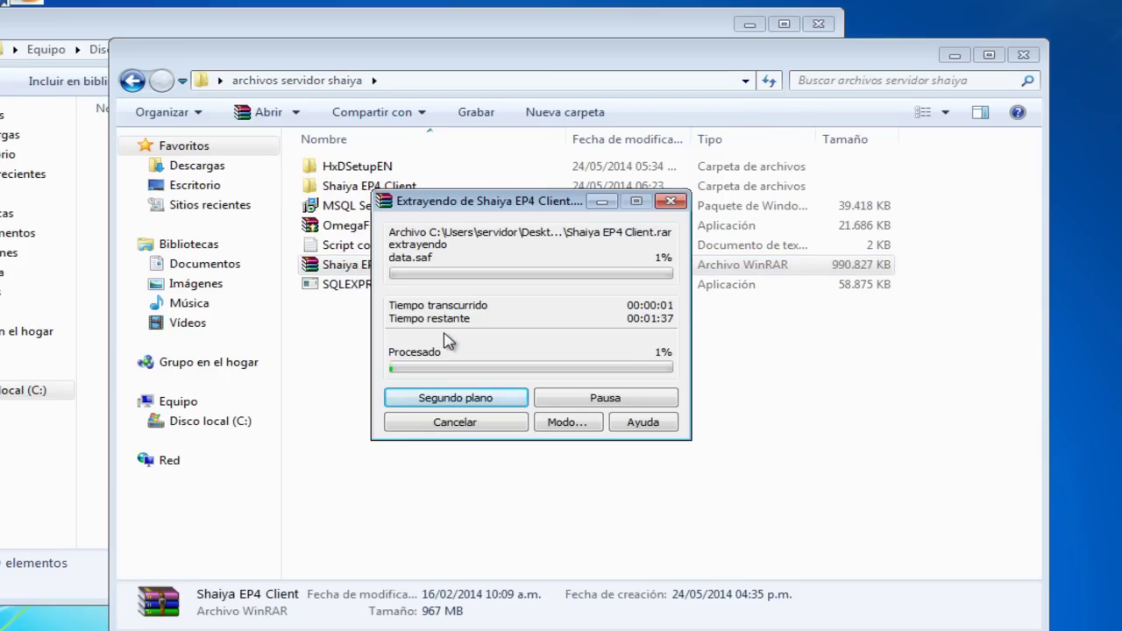
click(460, 424)
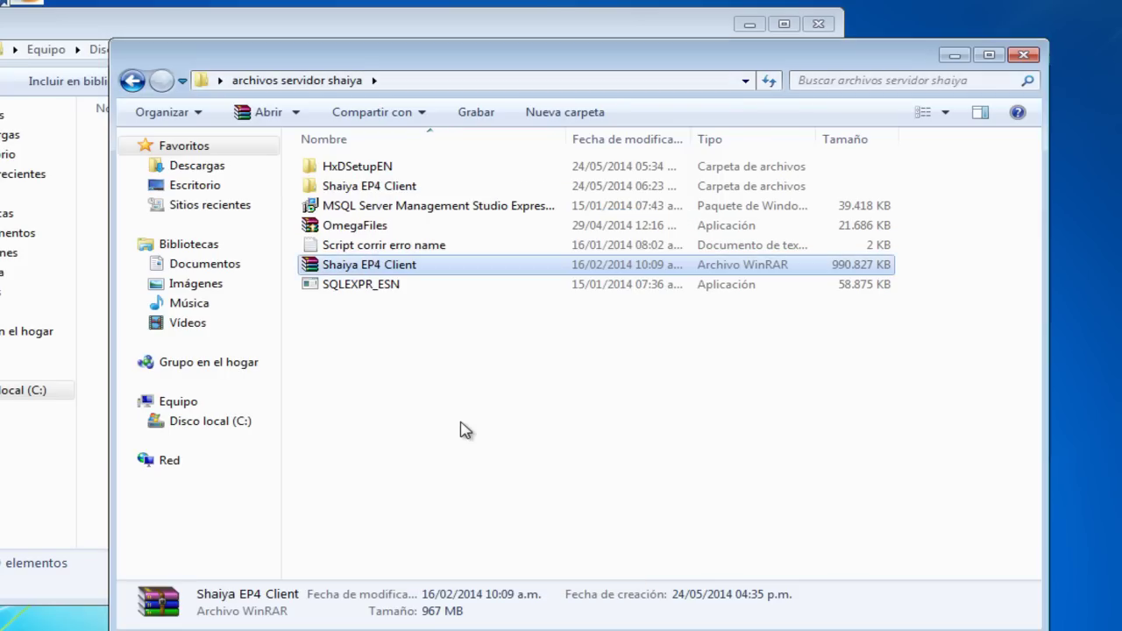
click(372, 185)
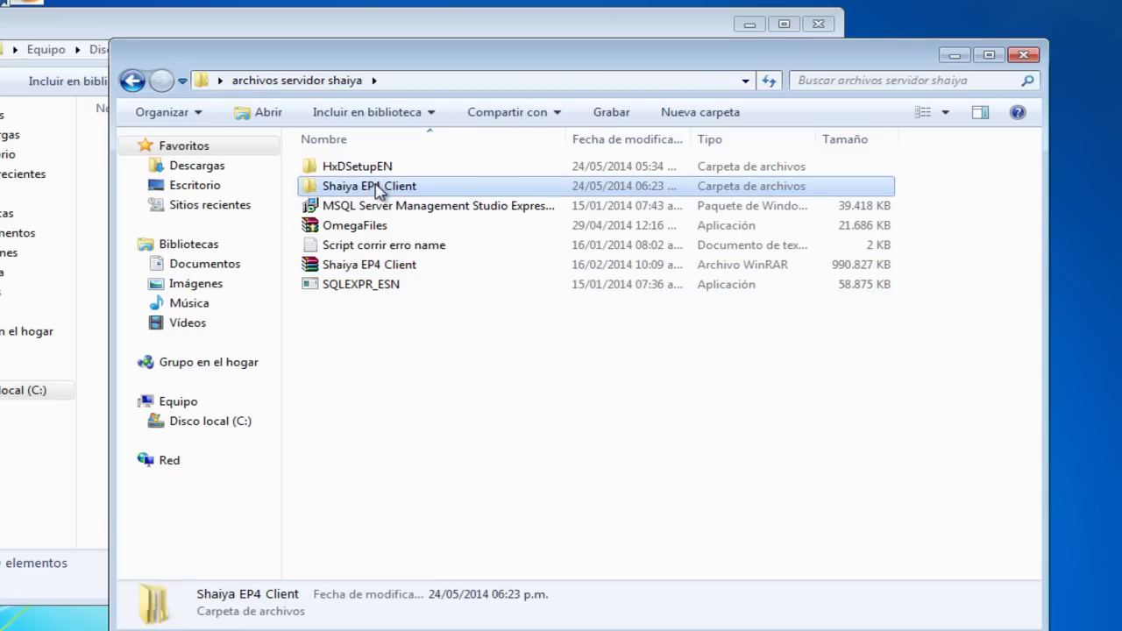
key(Delete)
key(Return)
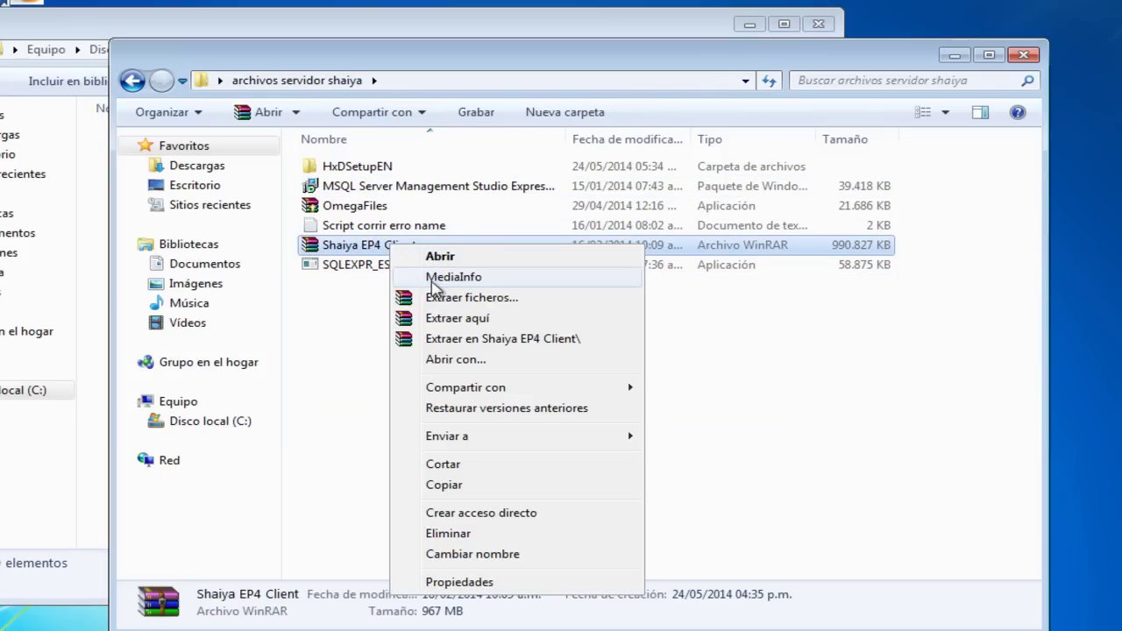
Step: Extract the archive with Extraer ficheros... into C:\shaiya cliente ep4
click(447, 303)
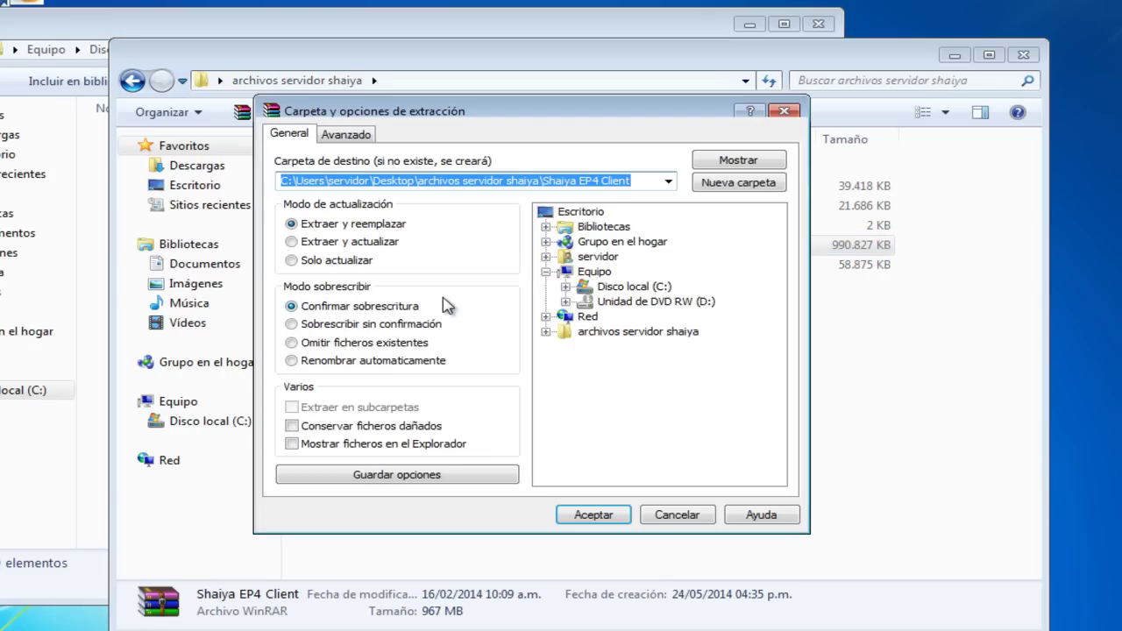
click(565, 286)
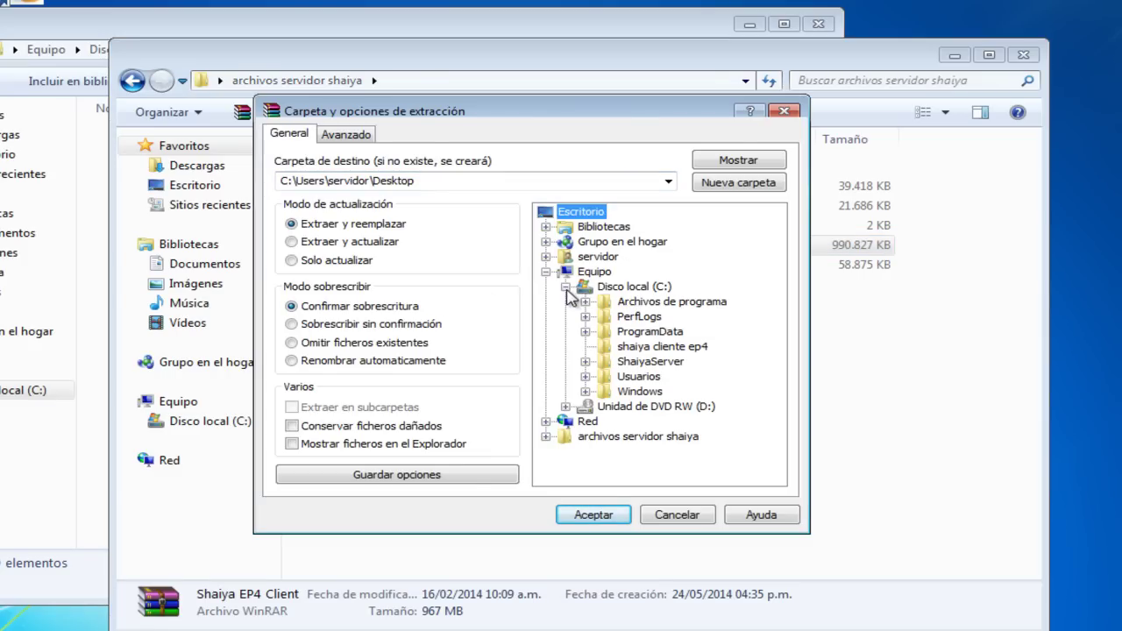
click(637, 350)
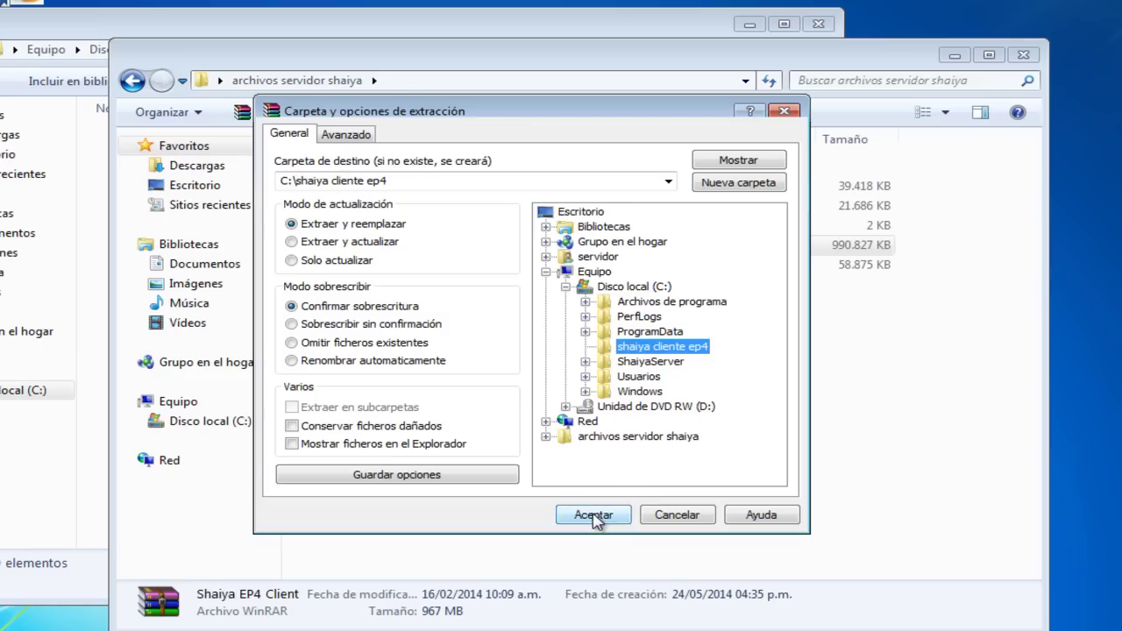
click(593, 515)
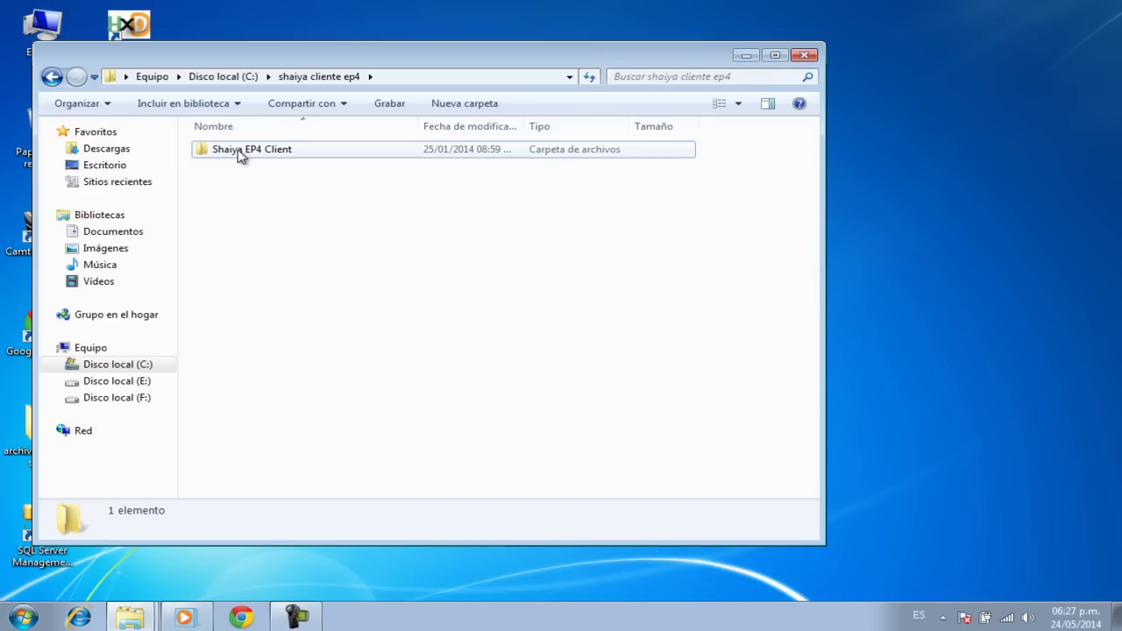
Step: Open the extracted Shaiya EP4 Client folder, then open C:\ShaiyaServer\SERVER in a second window
double_click(242, 156)
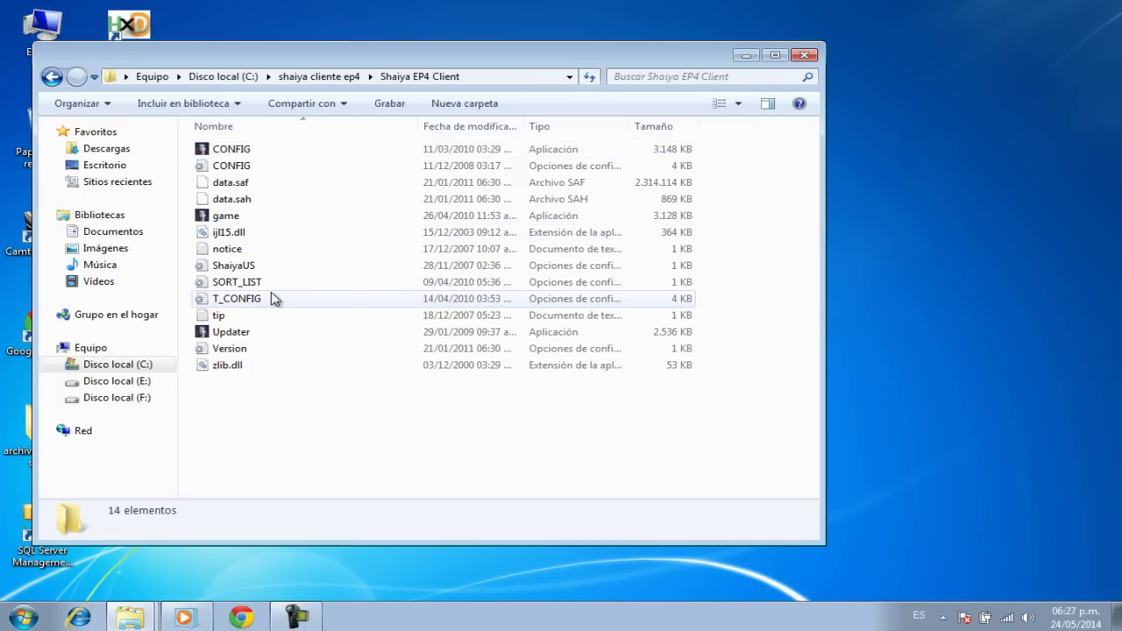
drag(443, 50, 678, 79)
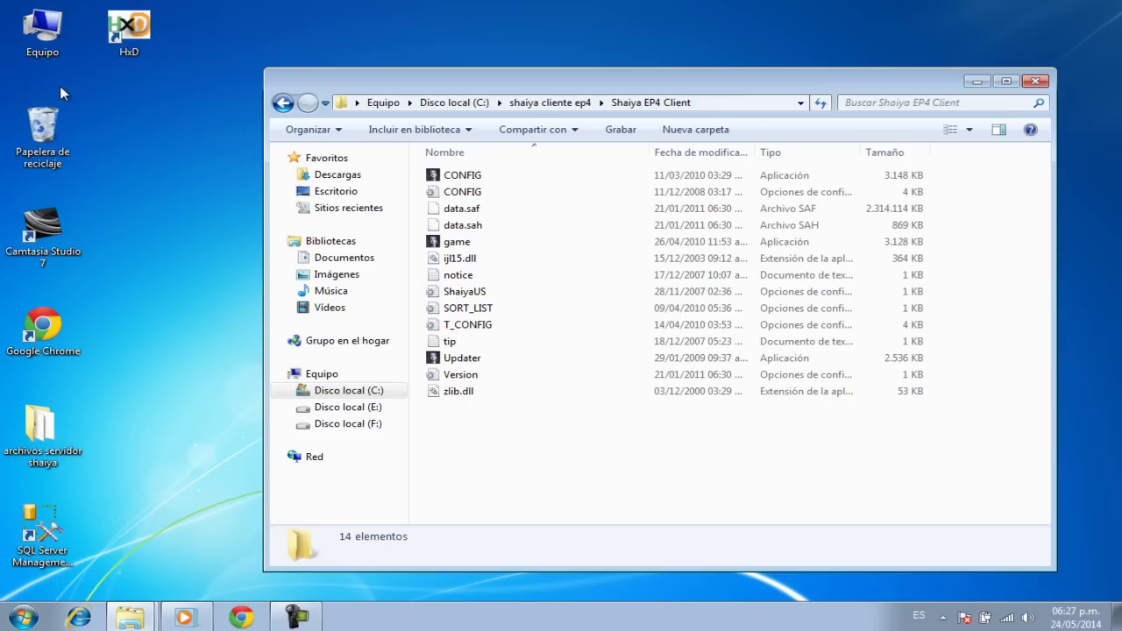
double_click(51, 51)
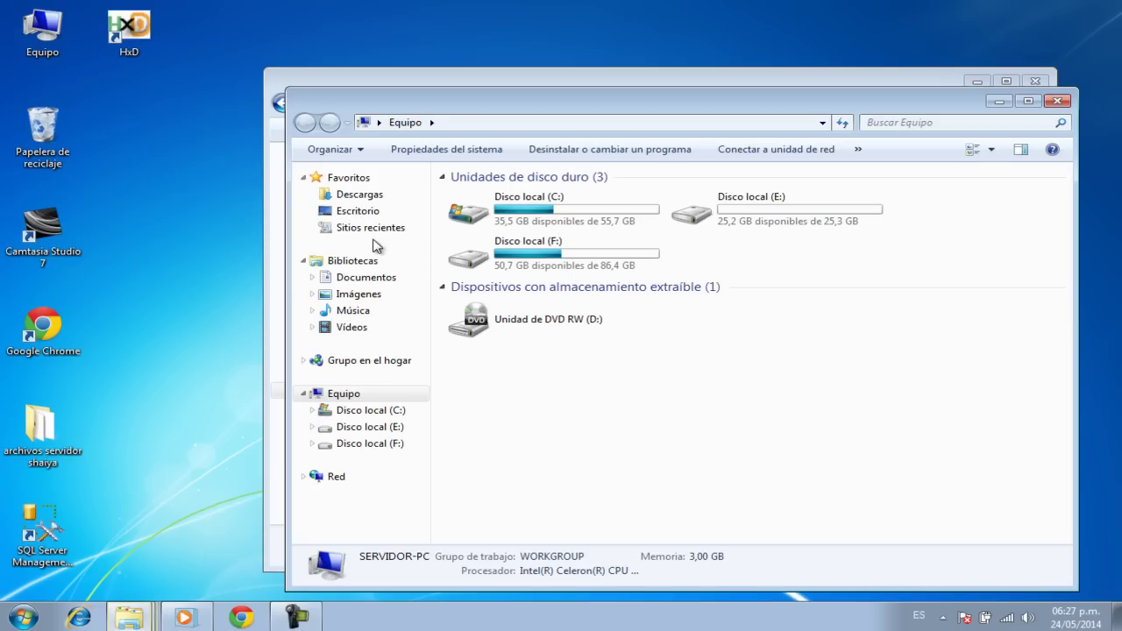
double_click(559, 209)
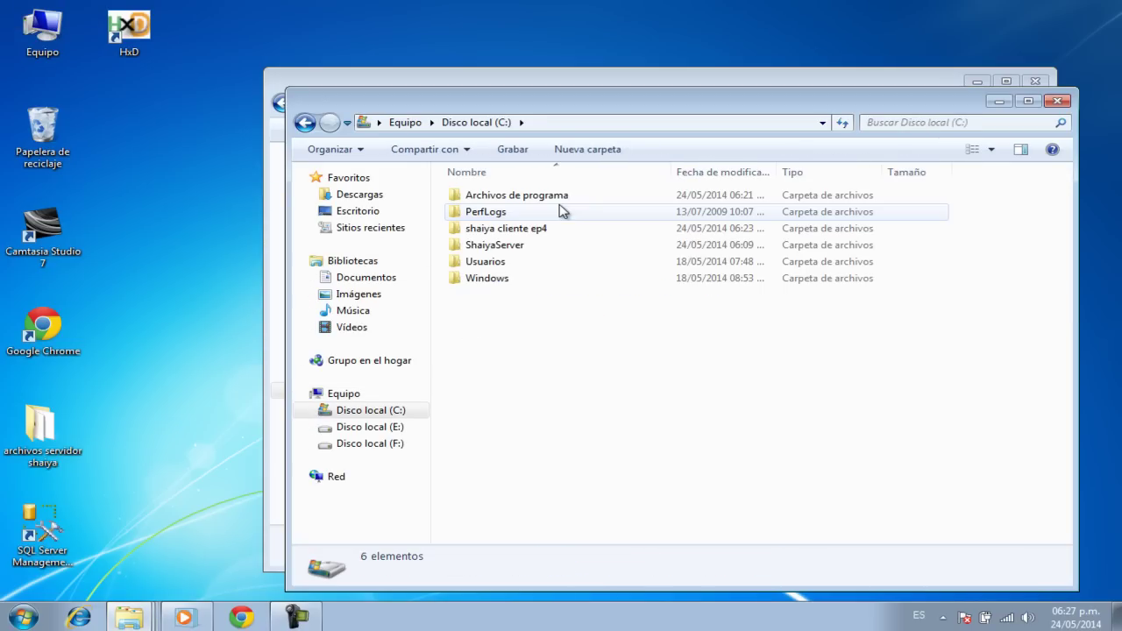
double_click(497, 246)
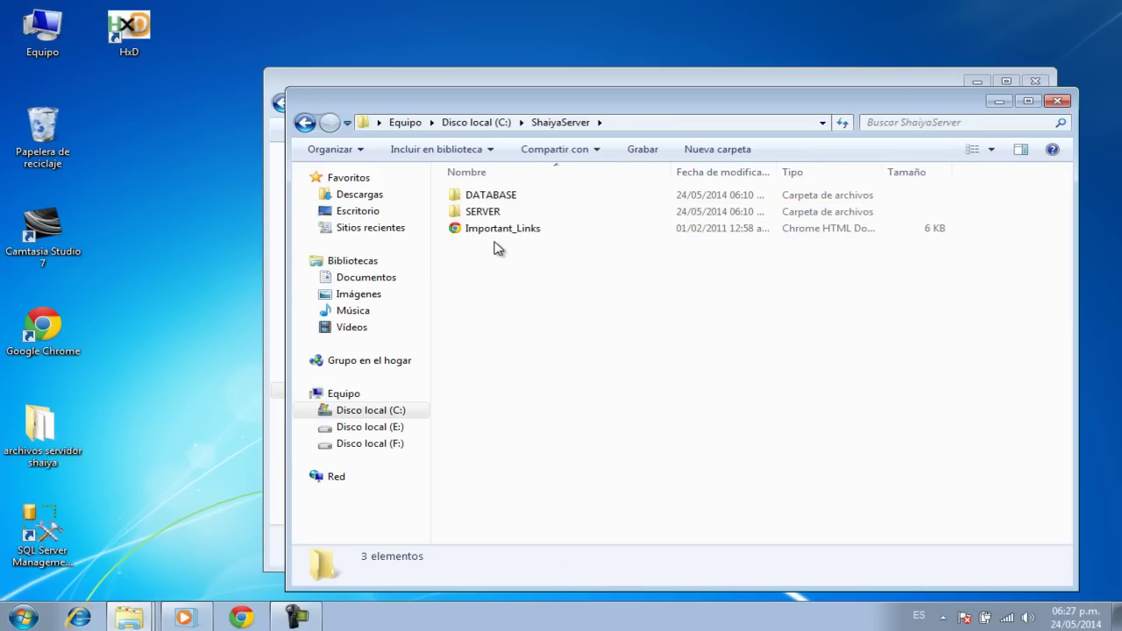
double_click(491, 214)
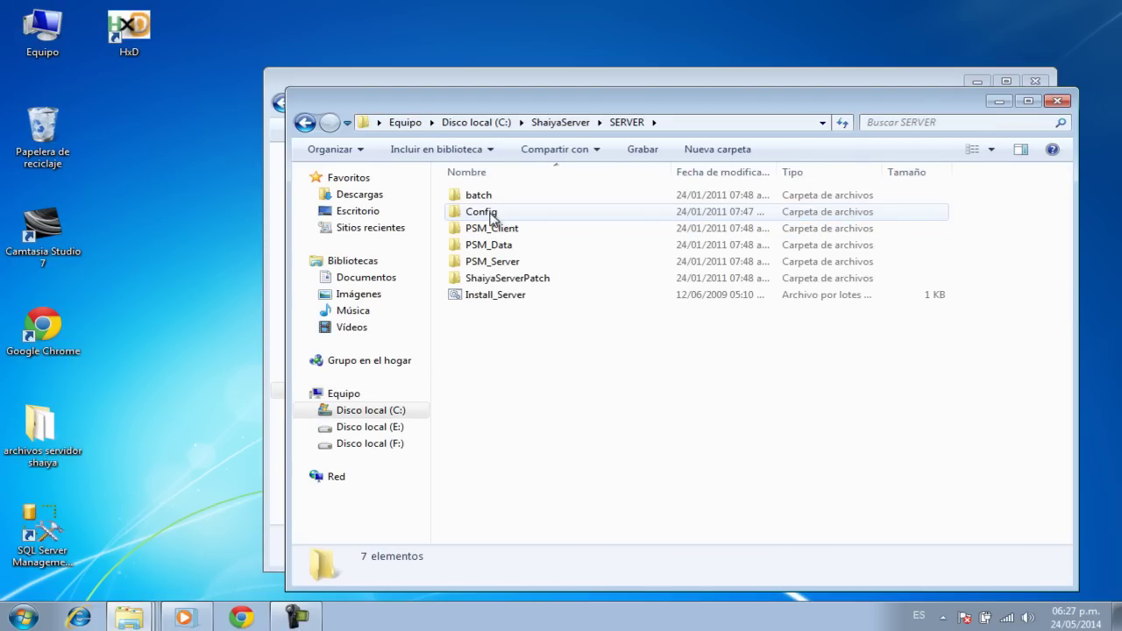
Step: Send a PSMServer_Mgr desktop shortcut from PSM_Server, then close and minimize the Explorer windows
double_click(489, 263)
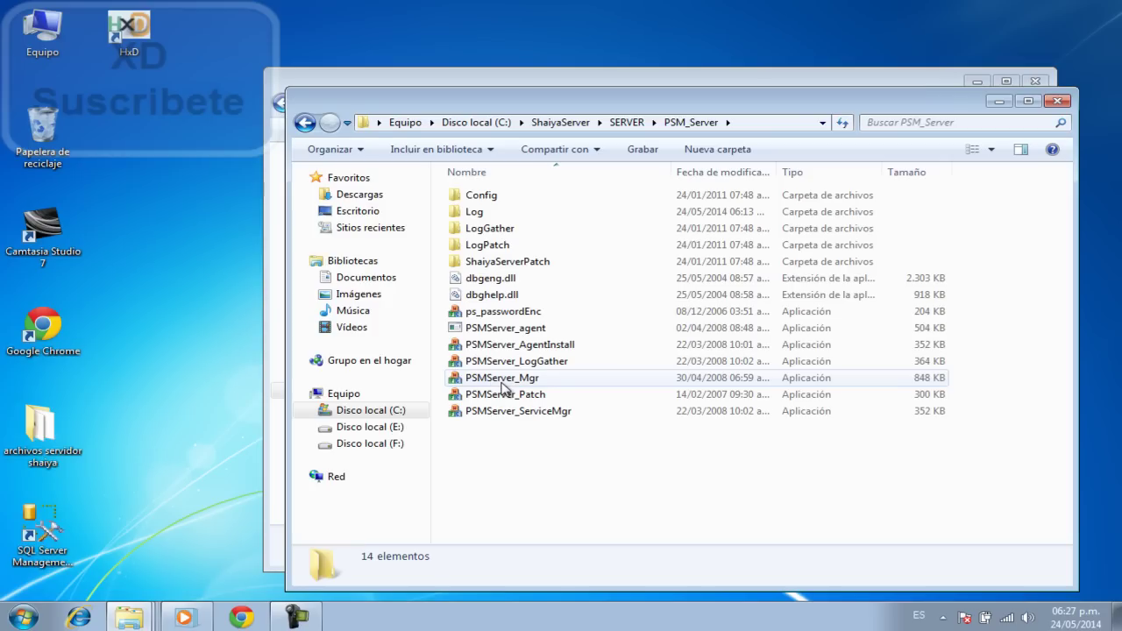
click(502, 384)
right_click(502, 384)
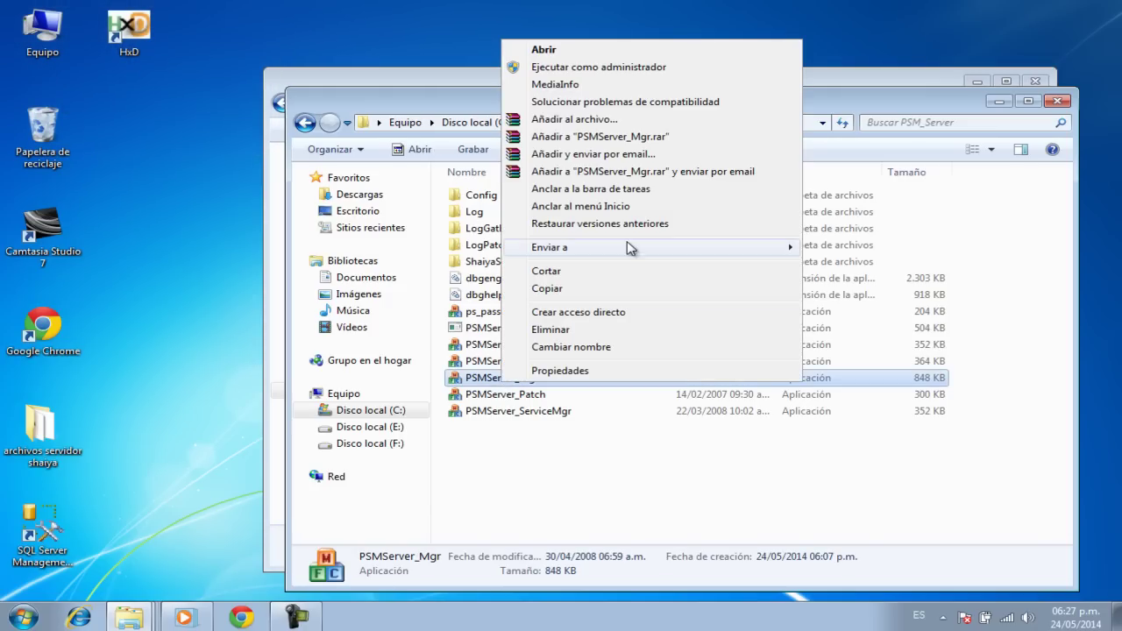
mouse_move(626, 242)
click(841, 317)
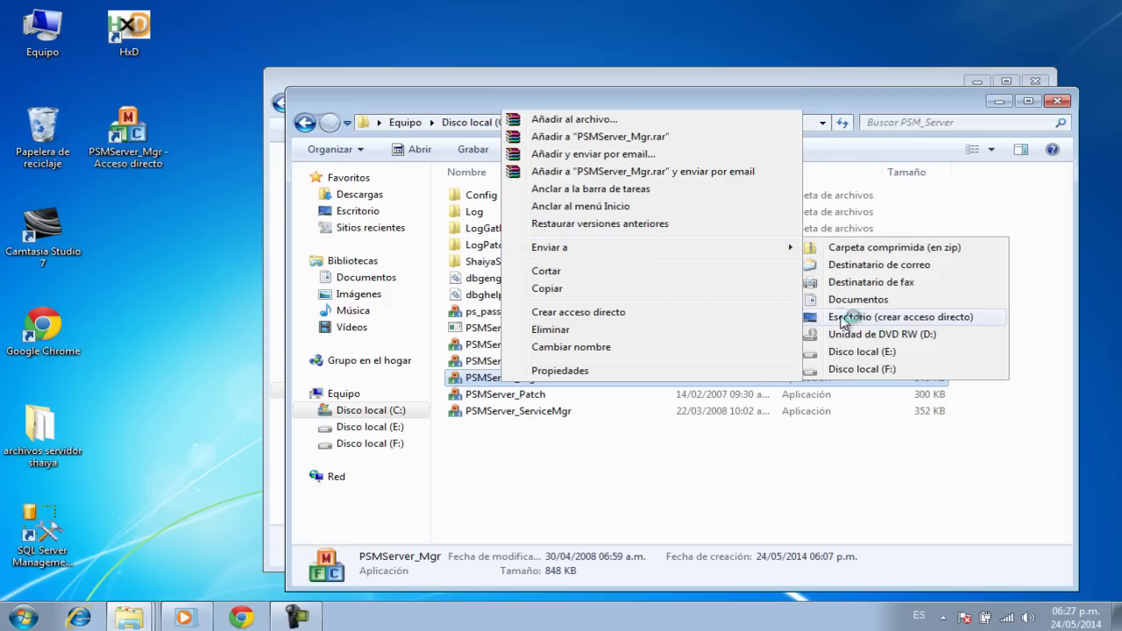
click(1057, 100)
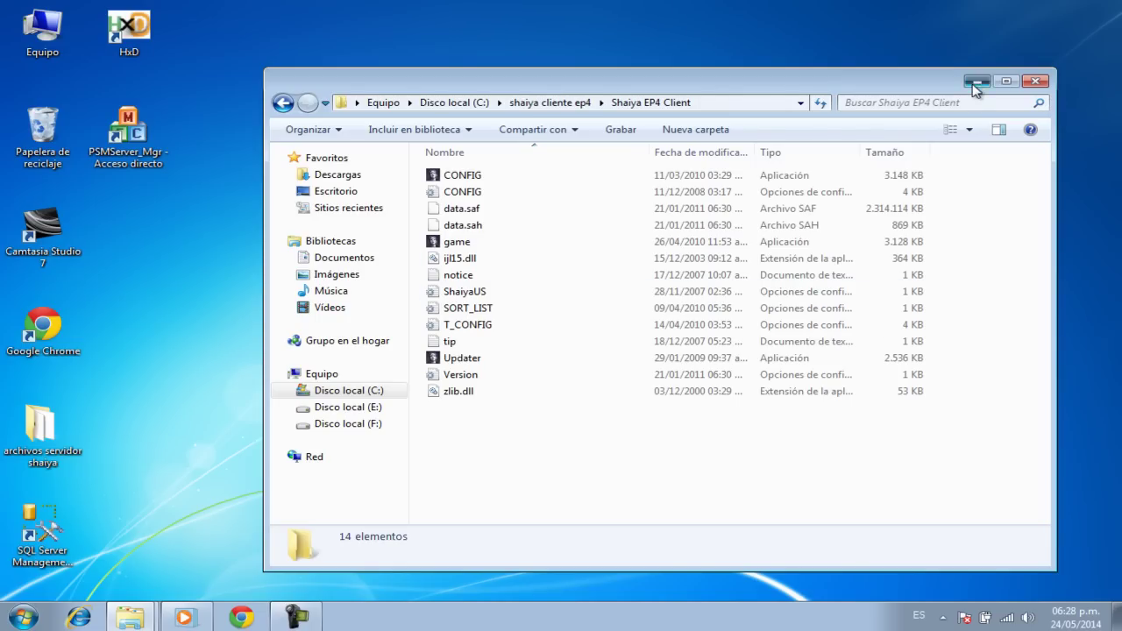
click(976, 81)
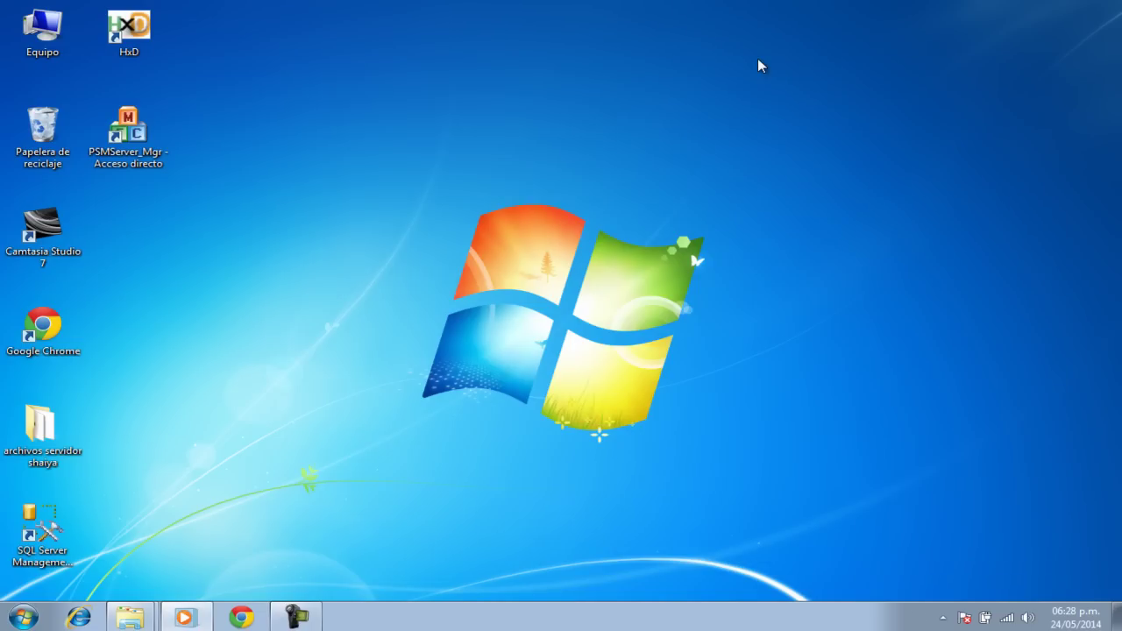
Step: Launch PSMServer_Mgr from its desktop shortcut and expand GameGroups01 in the Server List
double_click(133, 138)
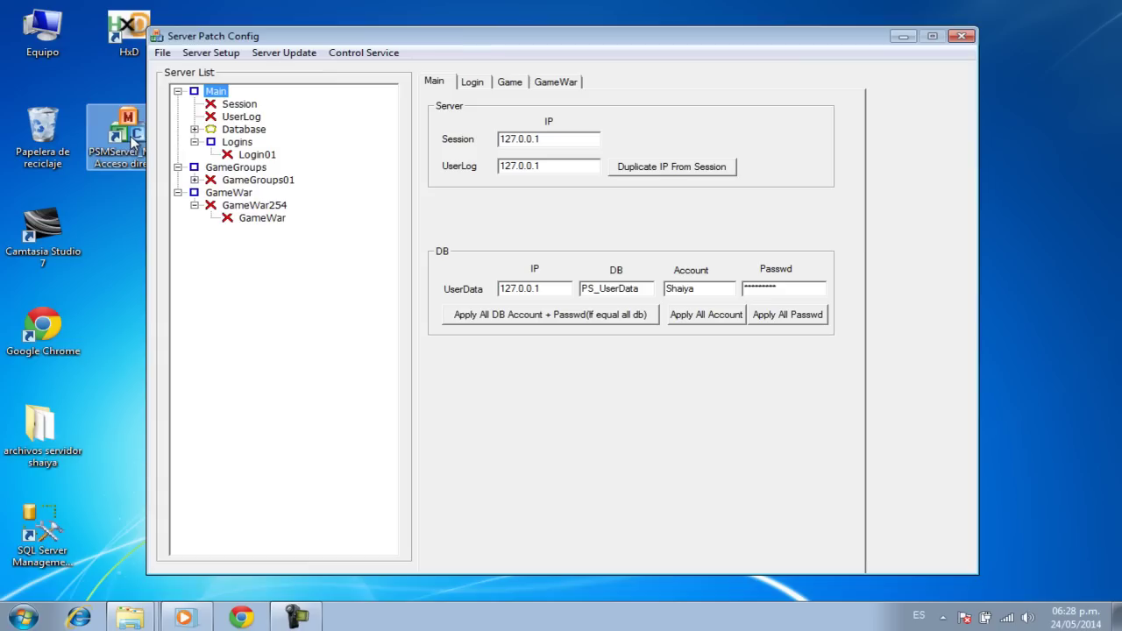
click(195, 180)
drag(529, 38, 628, 43)
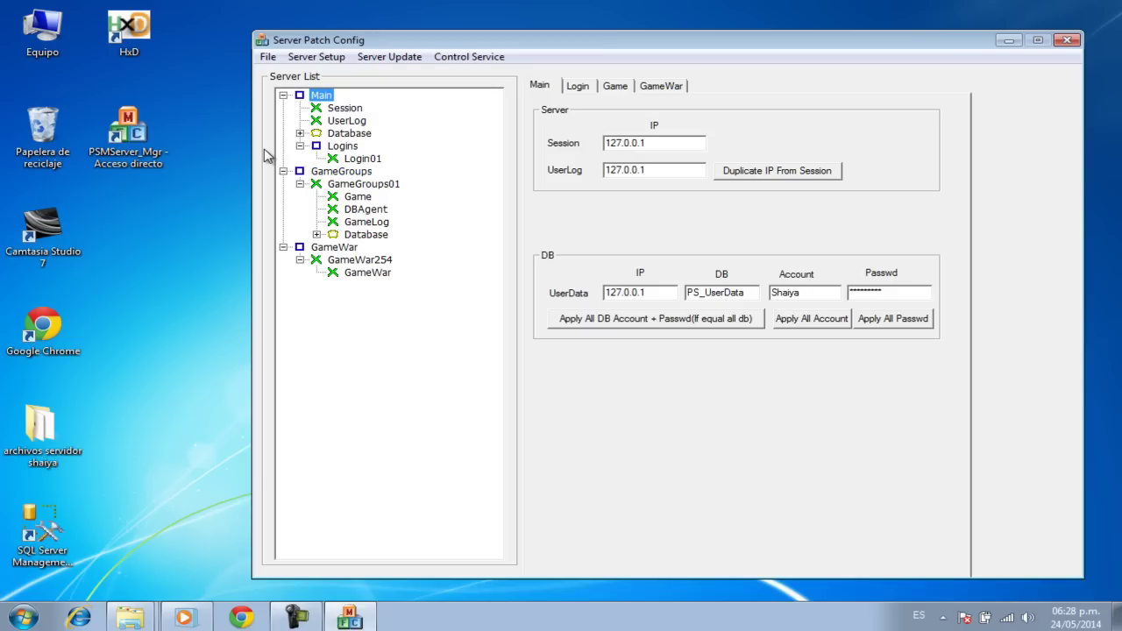
Step: Launch PSM_AgentInstall from C:\ShaiyaServer\SERVER\PSM_Client and return to the Server Setup menu
double_click(56, 42)
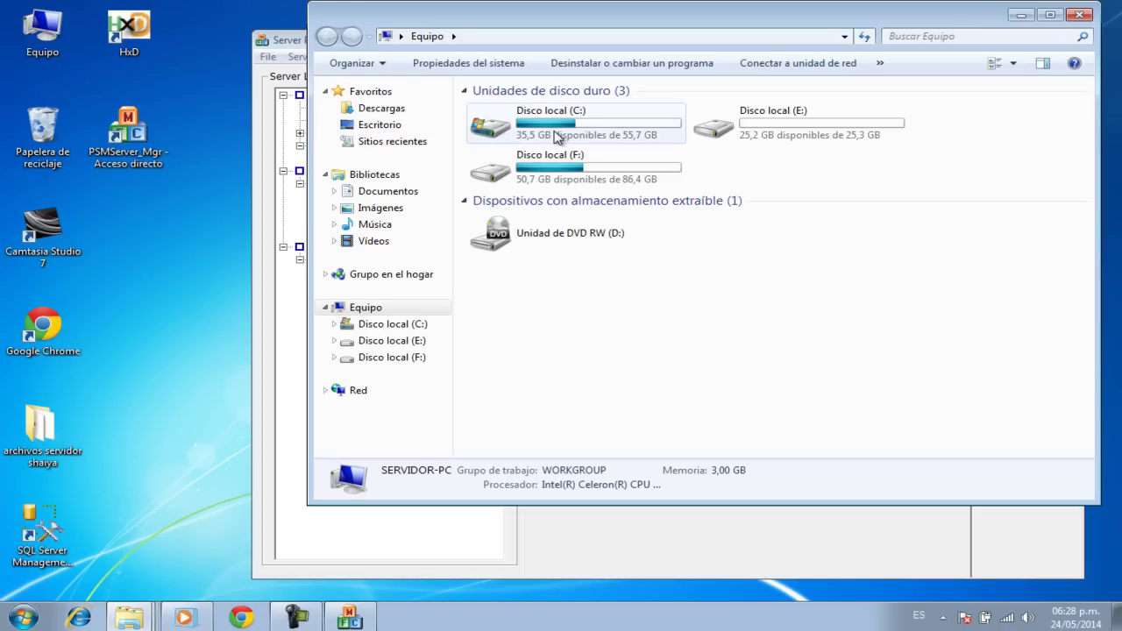
double_click(555, 136)
double_click(520, 163)
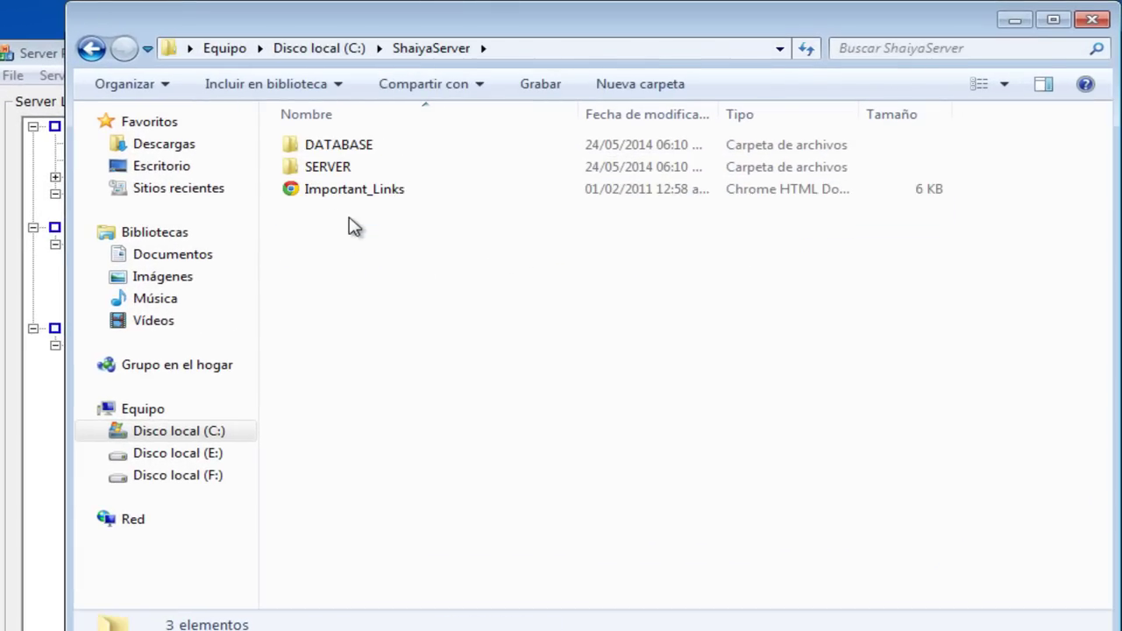
double_click(350, 168)
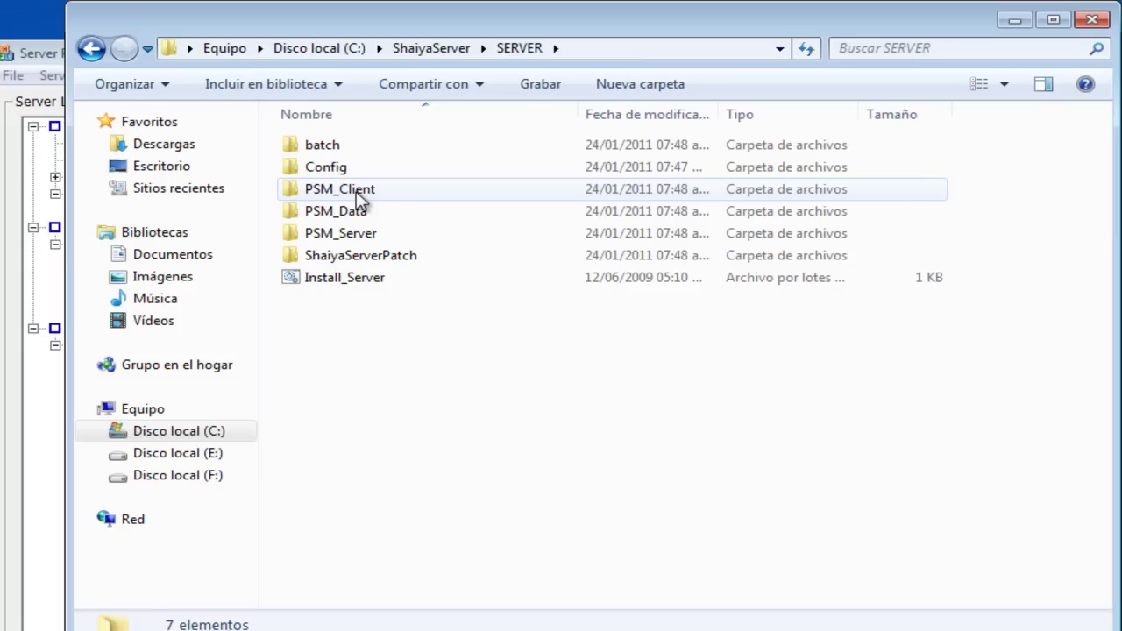
double_click(356, 191)
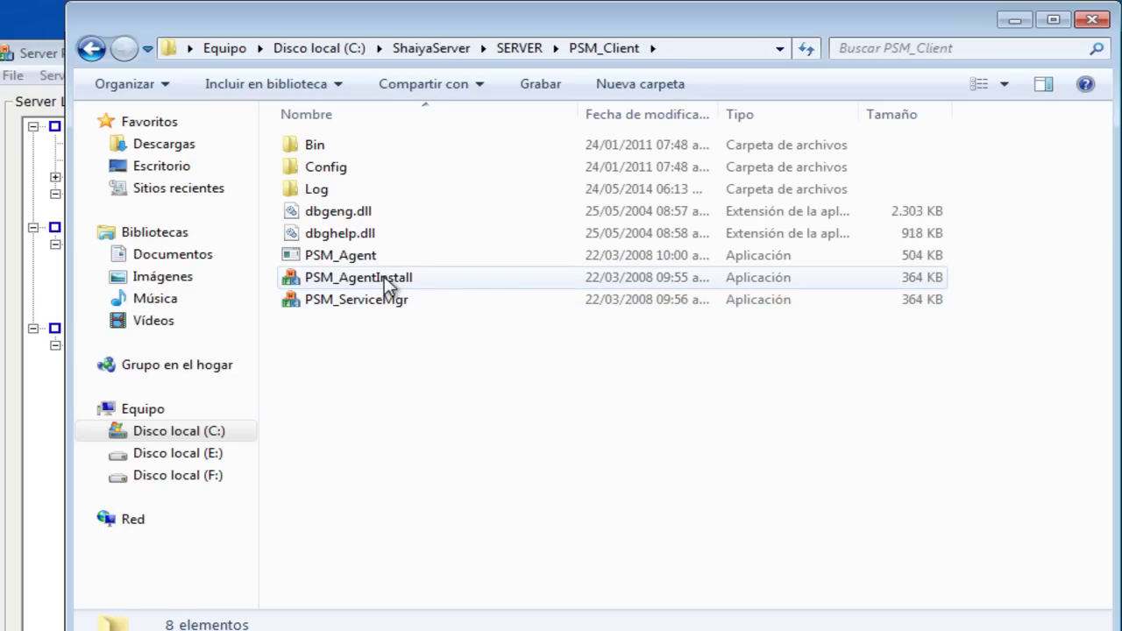
double_click(383, 276)
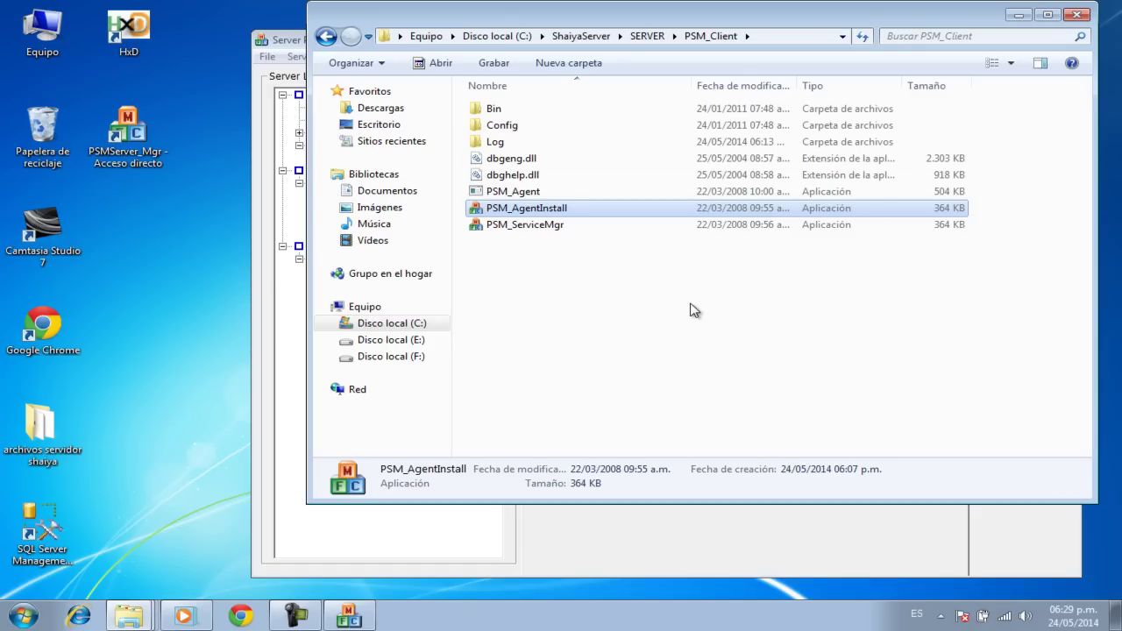
click(290, 41)
click(300, 57)
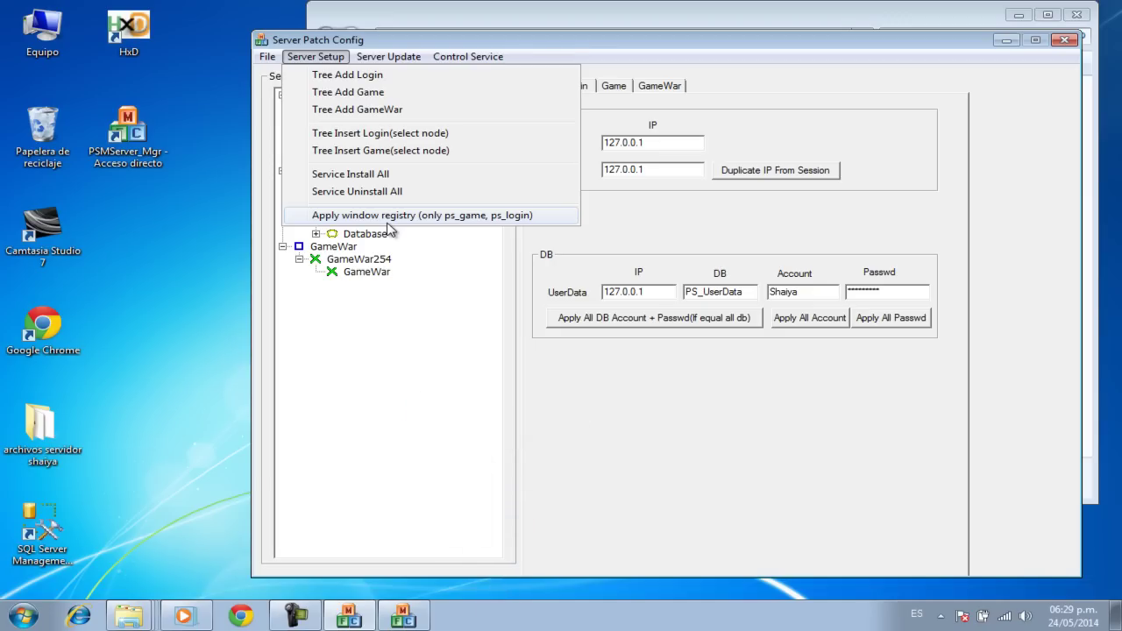
Step: Dismiss the Server Setup menu and close the PSM_Client folder window
click(464, 290)
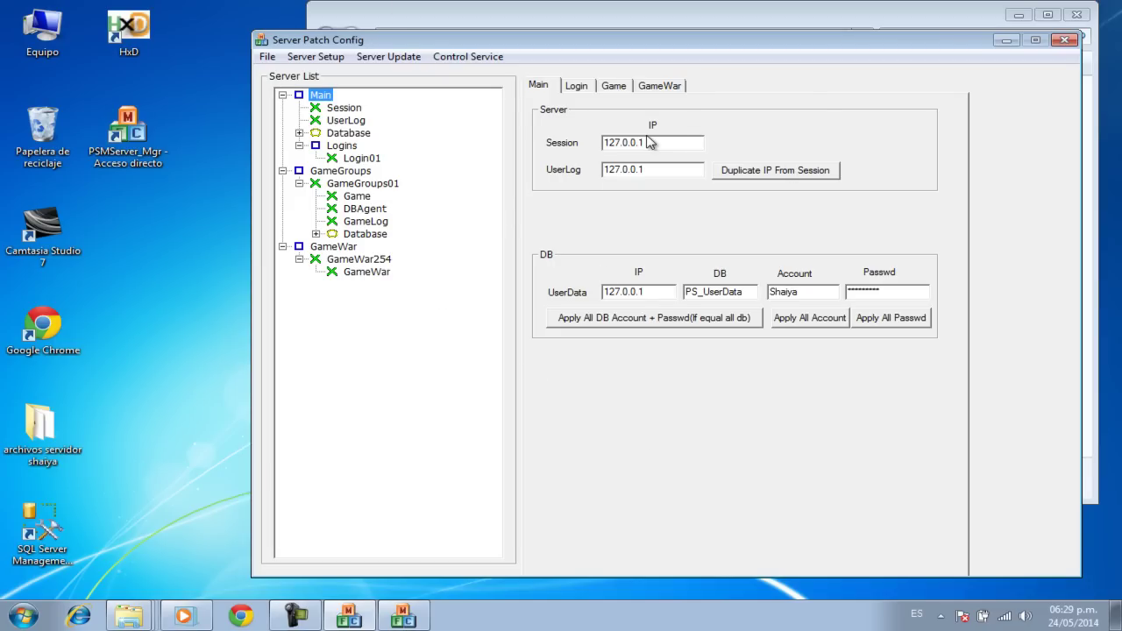
click(861, 16)
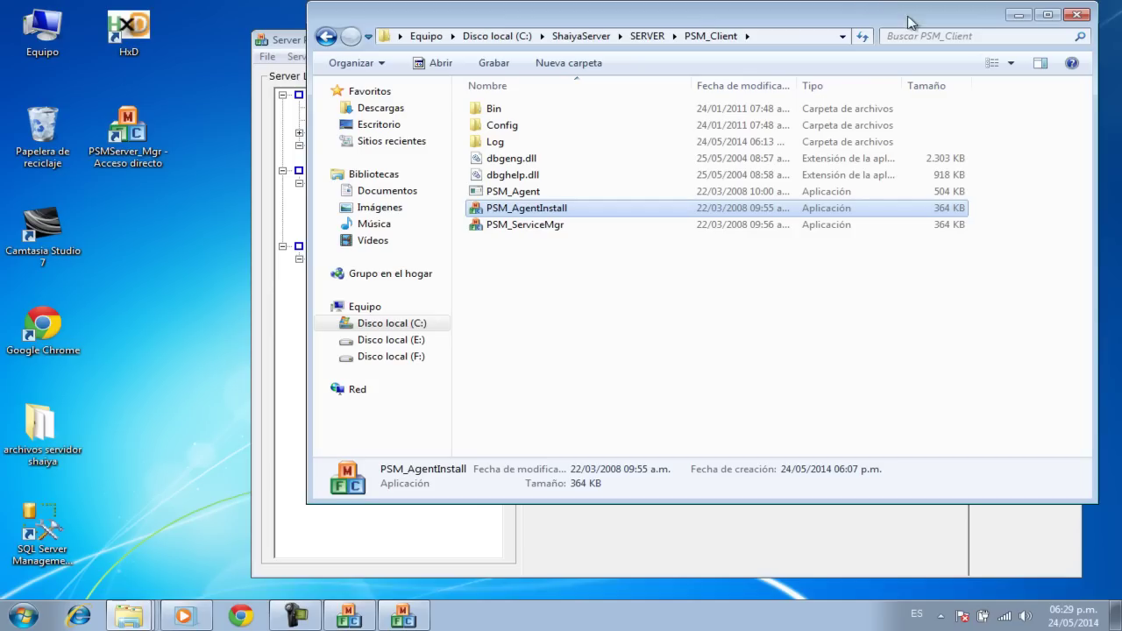
click(1076, 16)
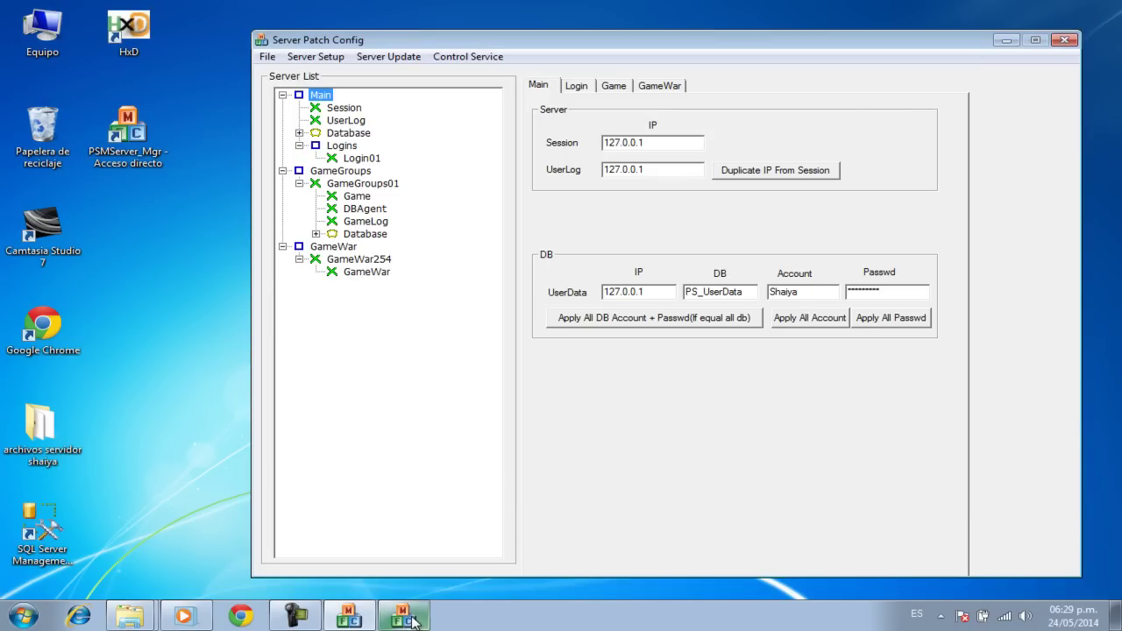
Step: Acknowledge the installer's start-service error, close the registry prompt, and confirm the agent installed
click(410, 619)
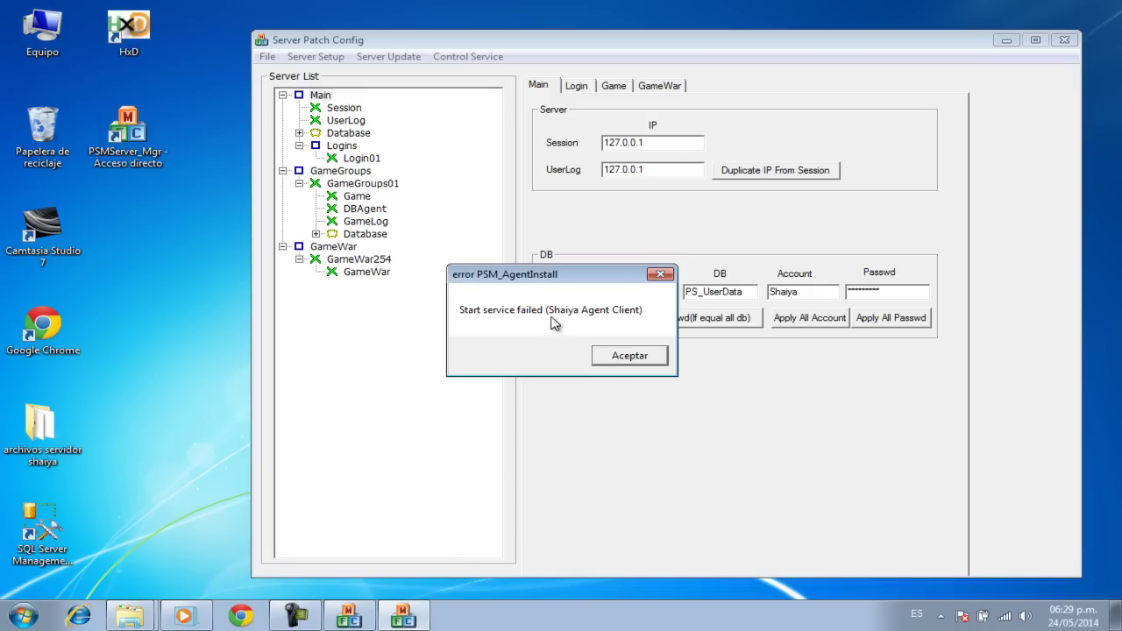
click(612, 359)
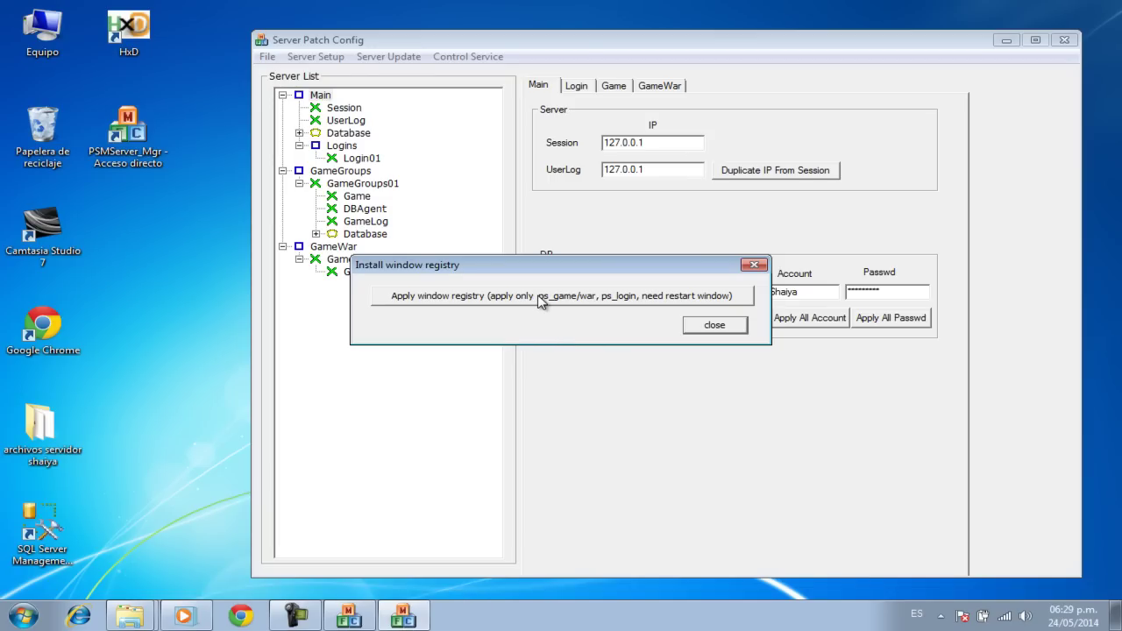
click(716, 326)
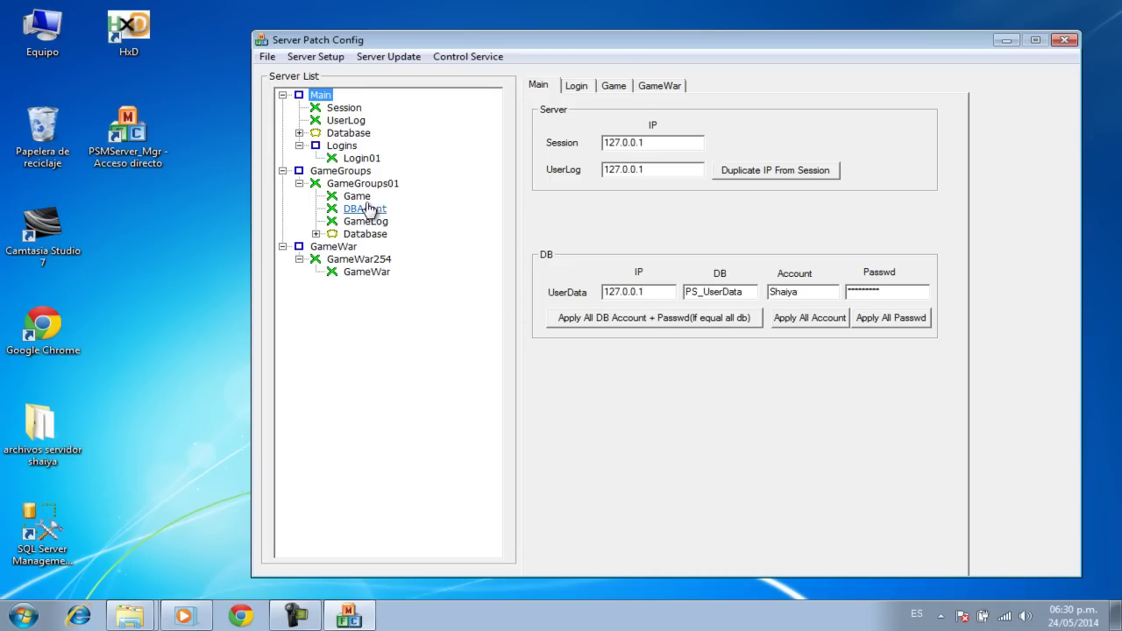
click(489, 344)
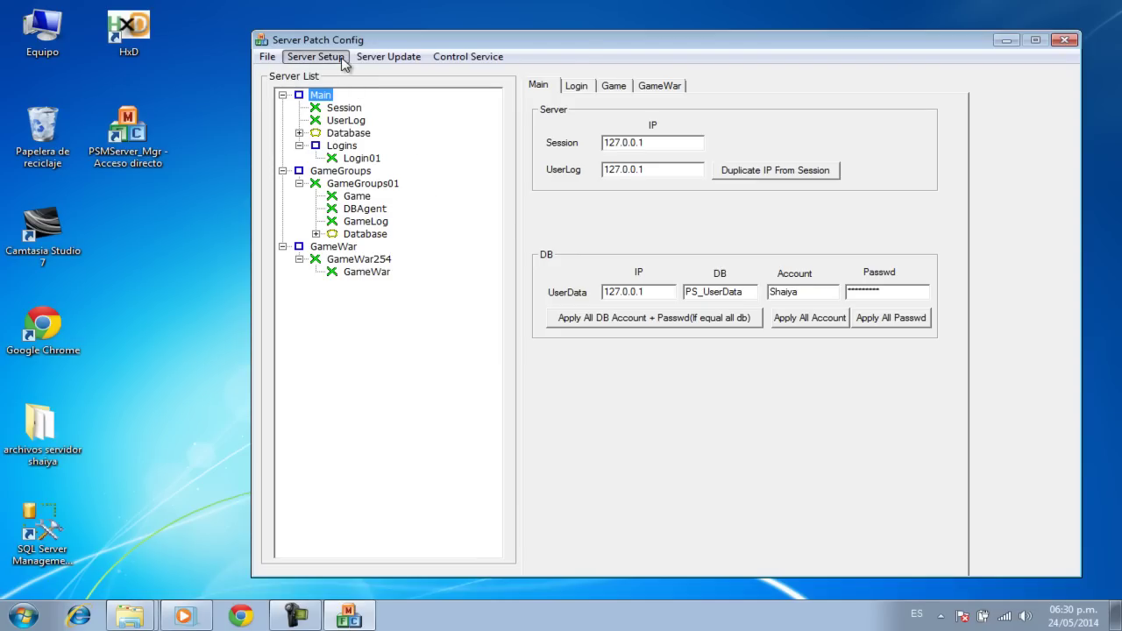
Step: Run Server Setup > Service Install All and confirm with Sí
click(340, 60)
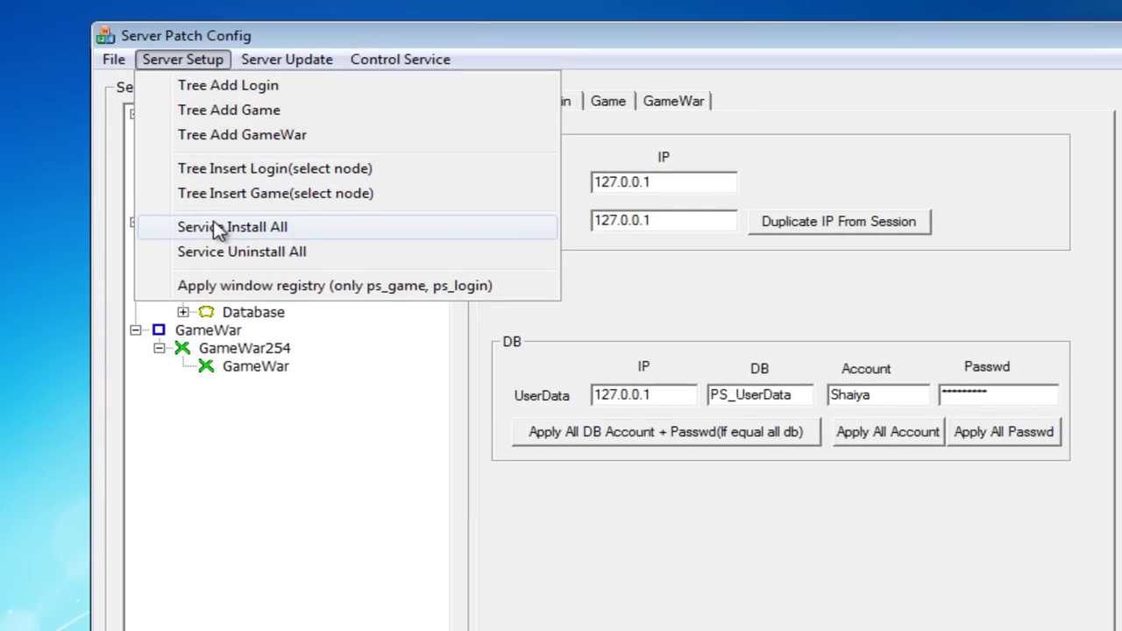
click(300, 229)
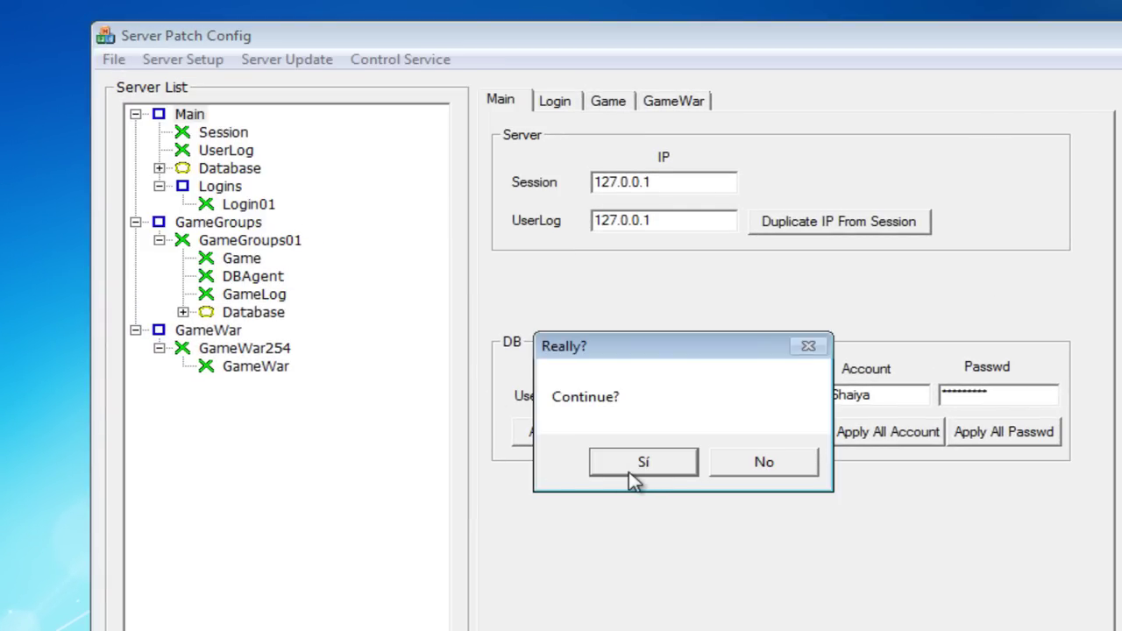
click(632, 473)
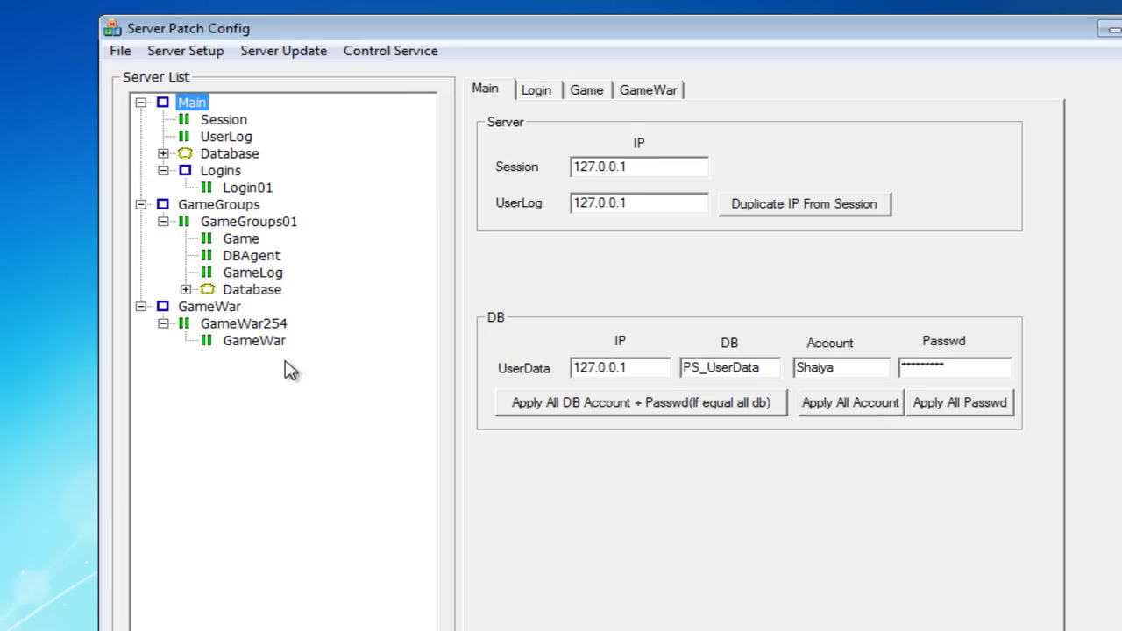
Step: Uninstall the GameWar254 service and confirm with Sí
click(237, 325)
right_click(238, 328)
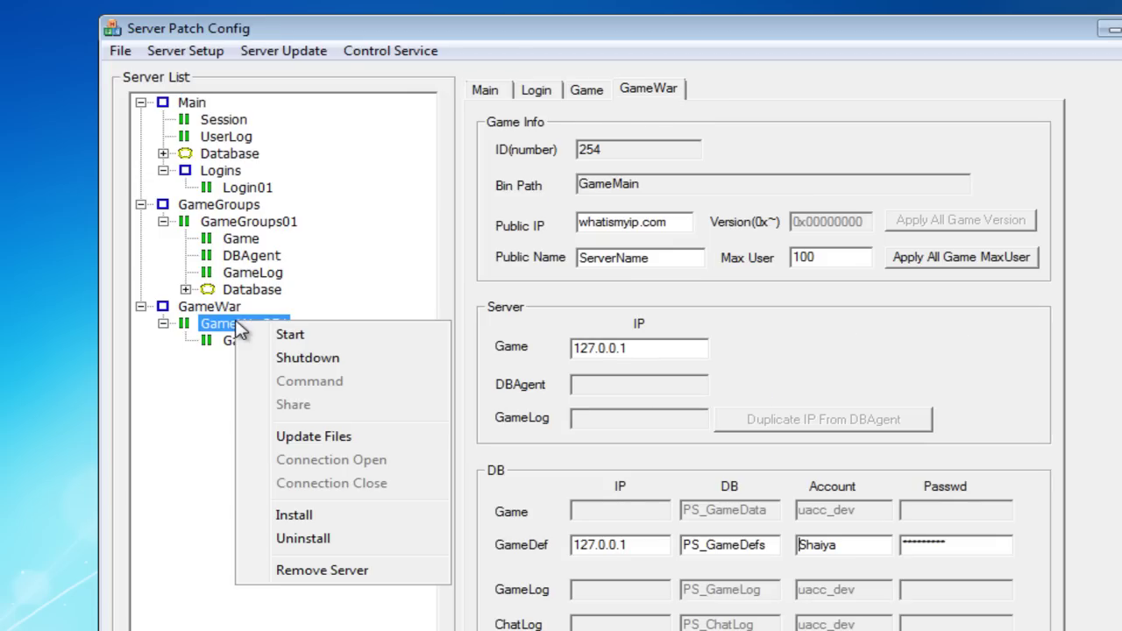
click(305, 540)
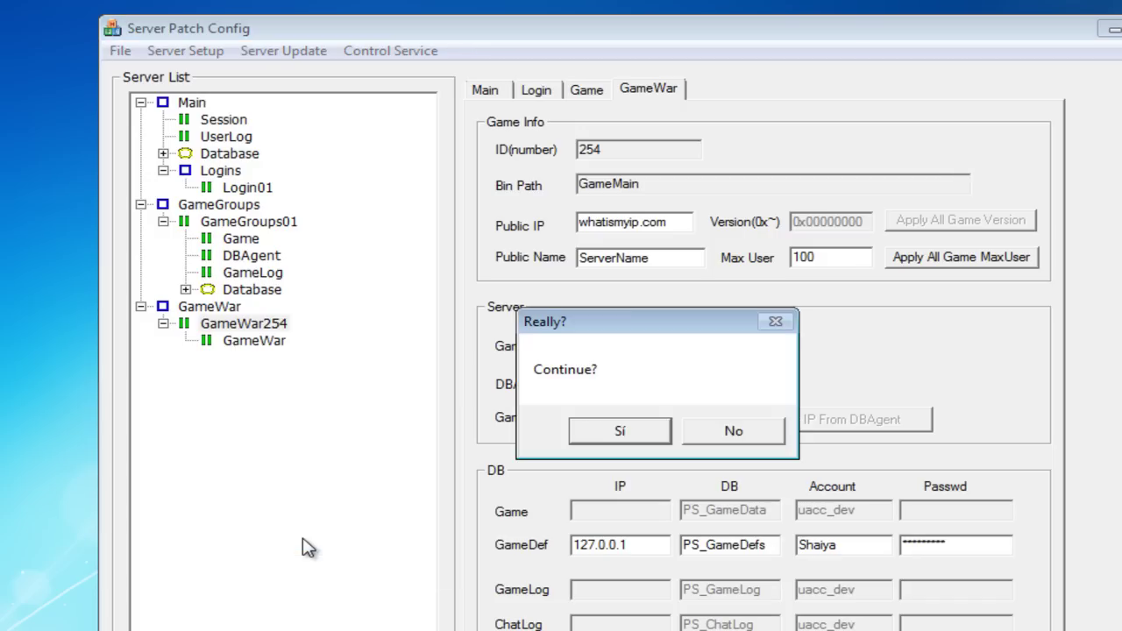
click(586, 443)
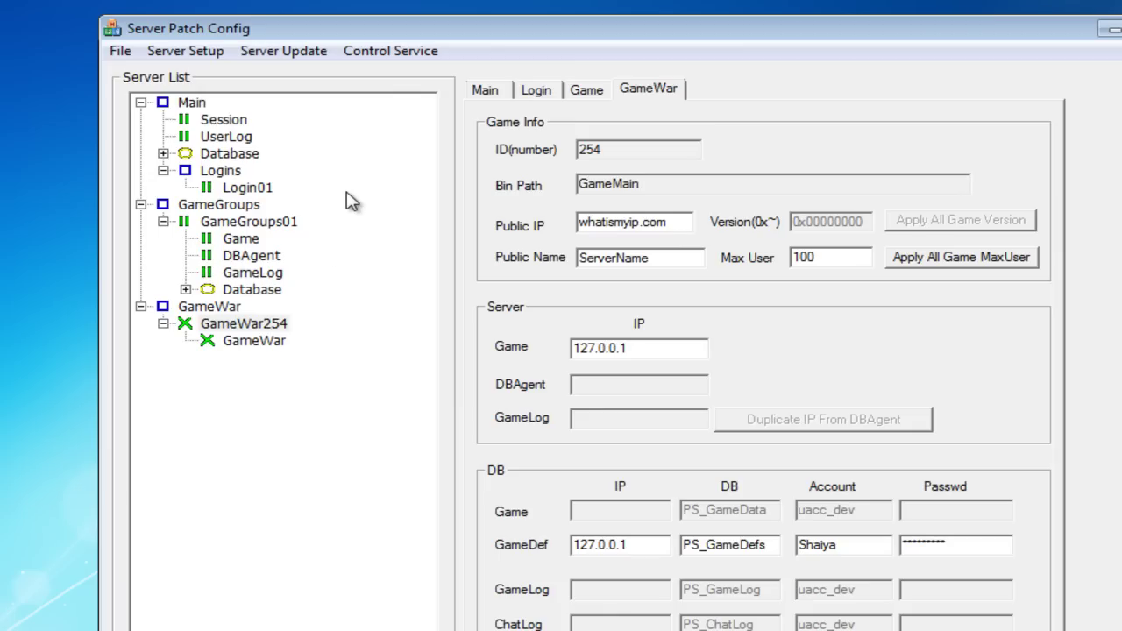
Step: Start all server services so UserLog, DBAgent and GameLog show as running
click(383, 53)
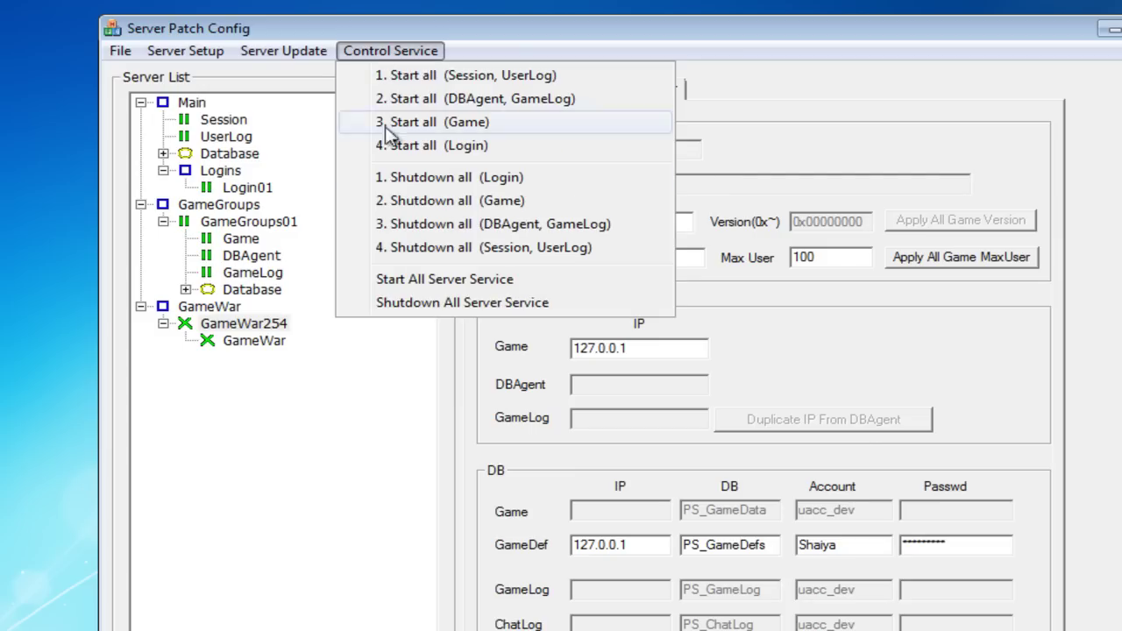
click(409, 281)
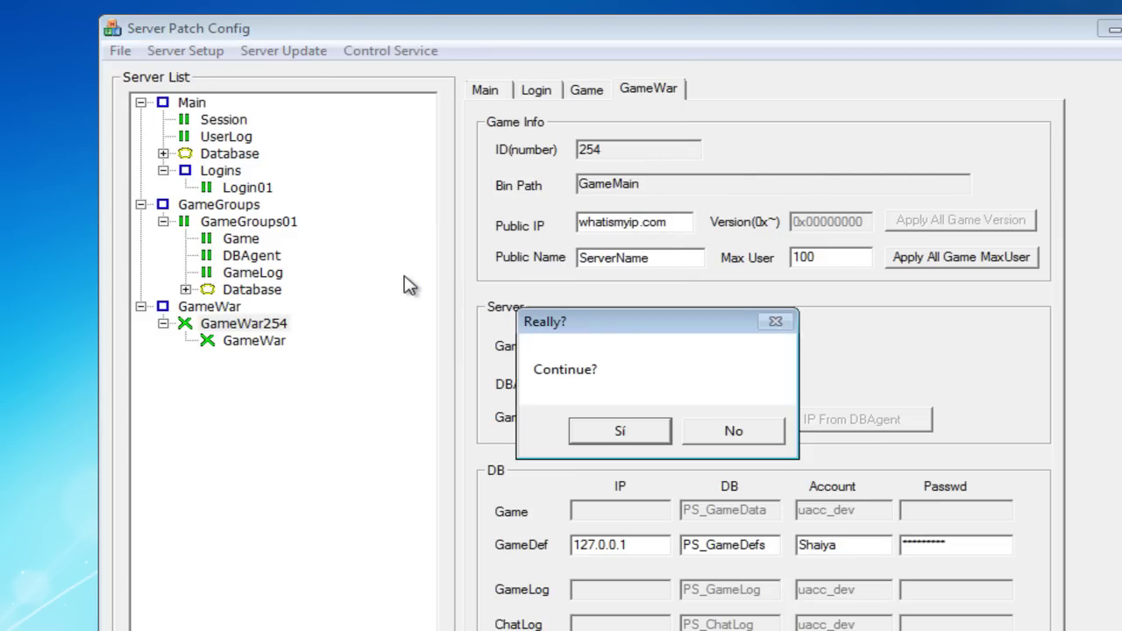
click(619, 430)
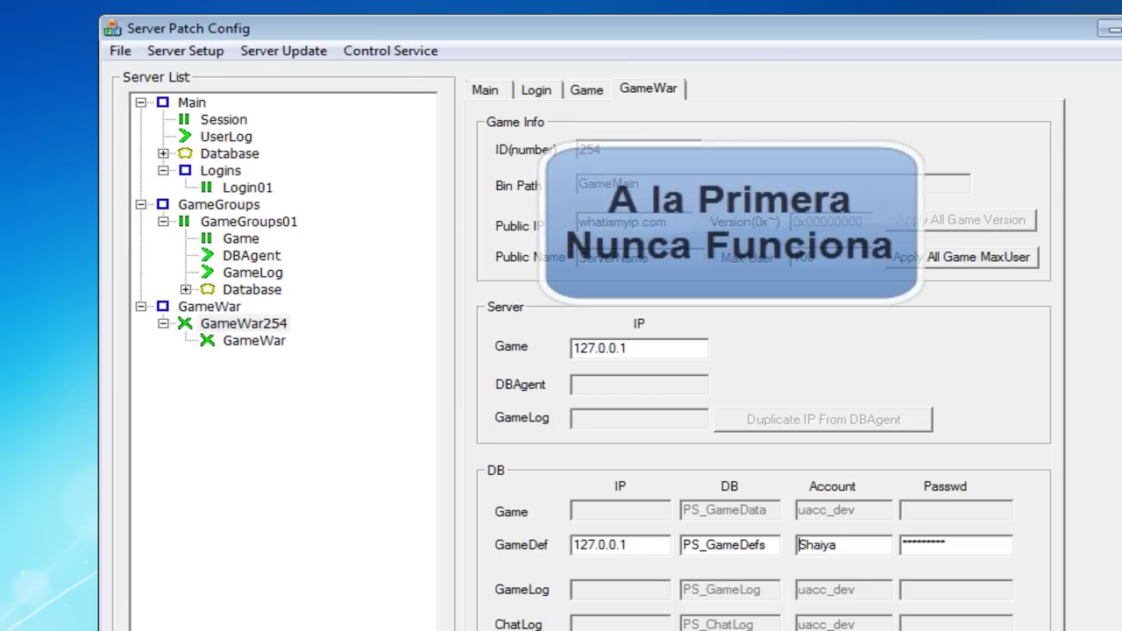
Step: Launch a blank Notepad document from All Programs, then bring Server Patch Config back in front
key(super)
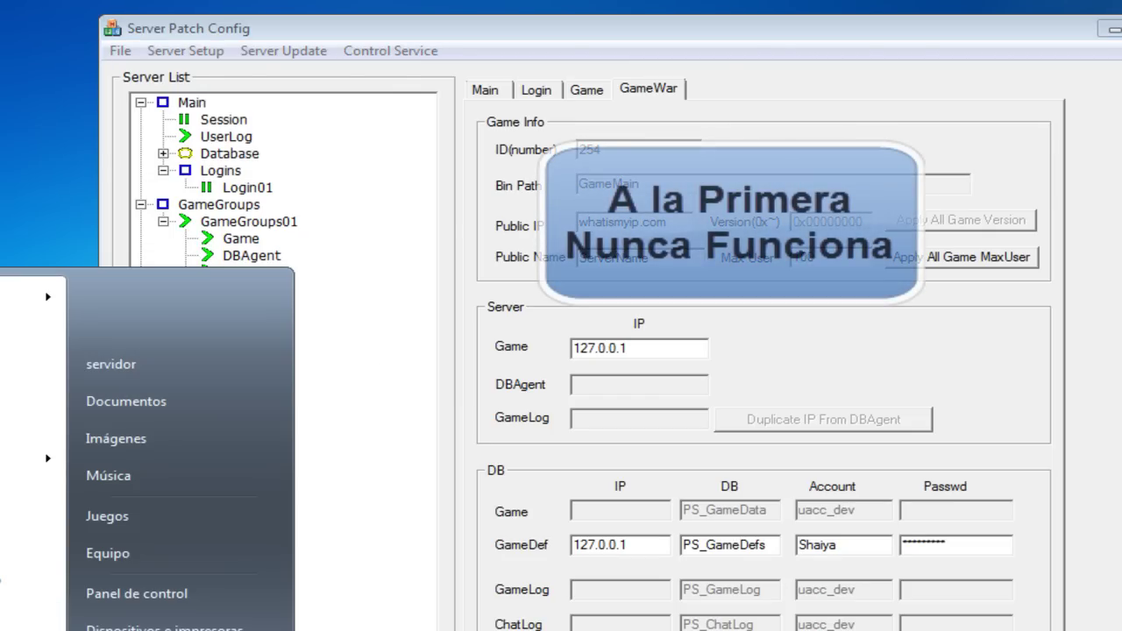
click(30, 617)
key(Up)
key(Up)
key(Return)
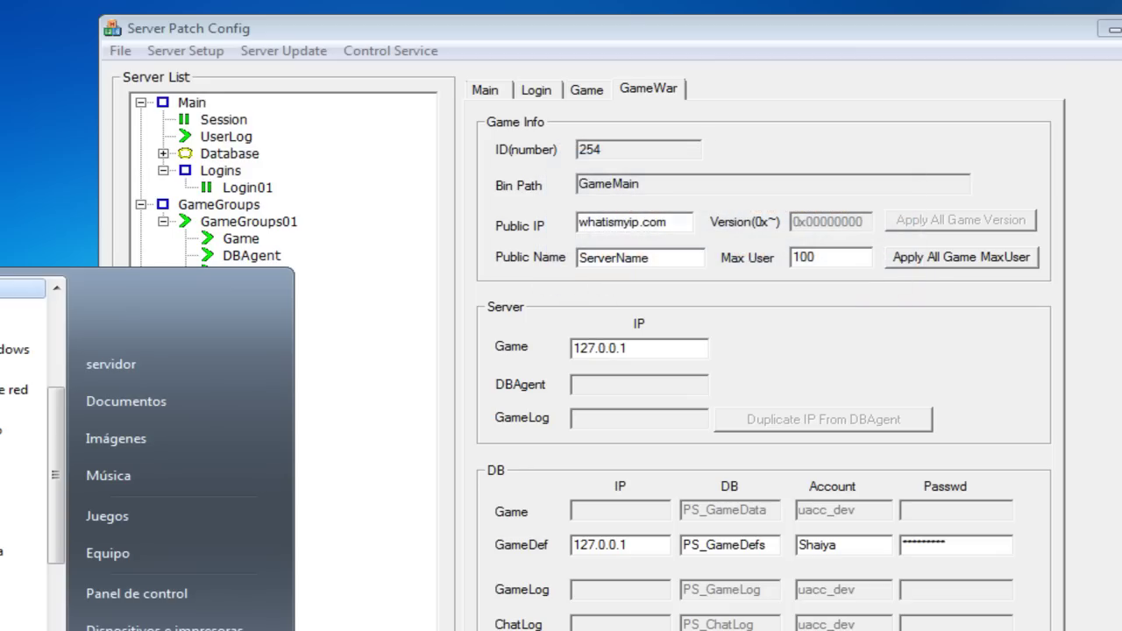
key(Down)
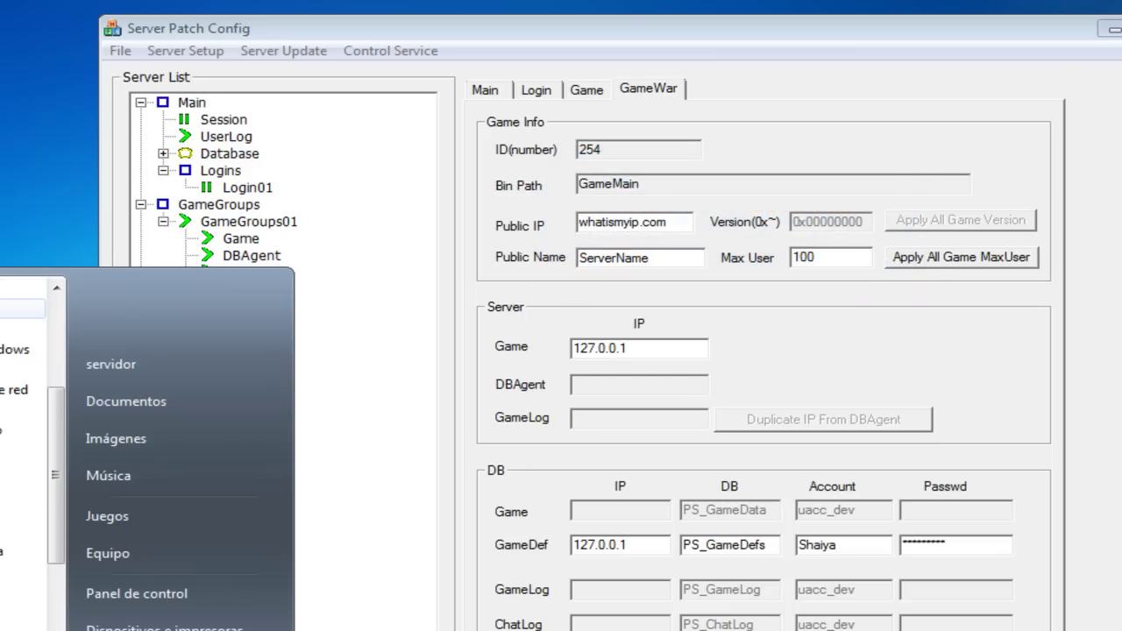
key(Return)
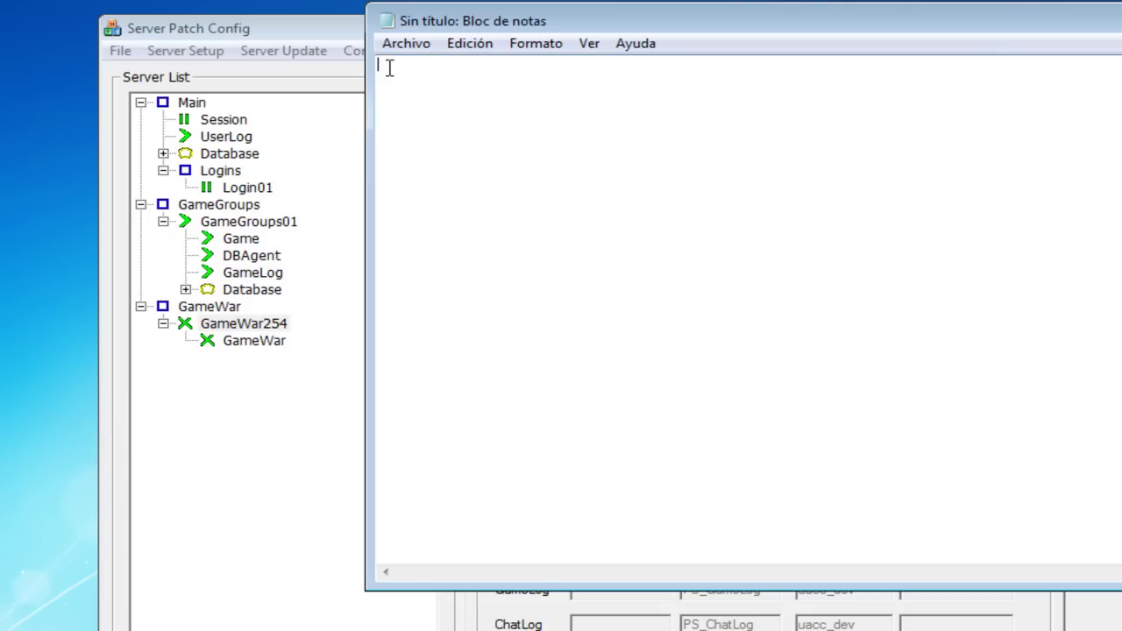
click(351, 42)
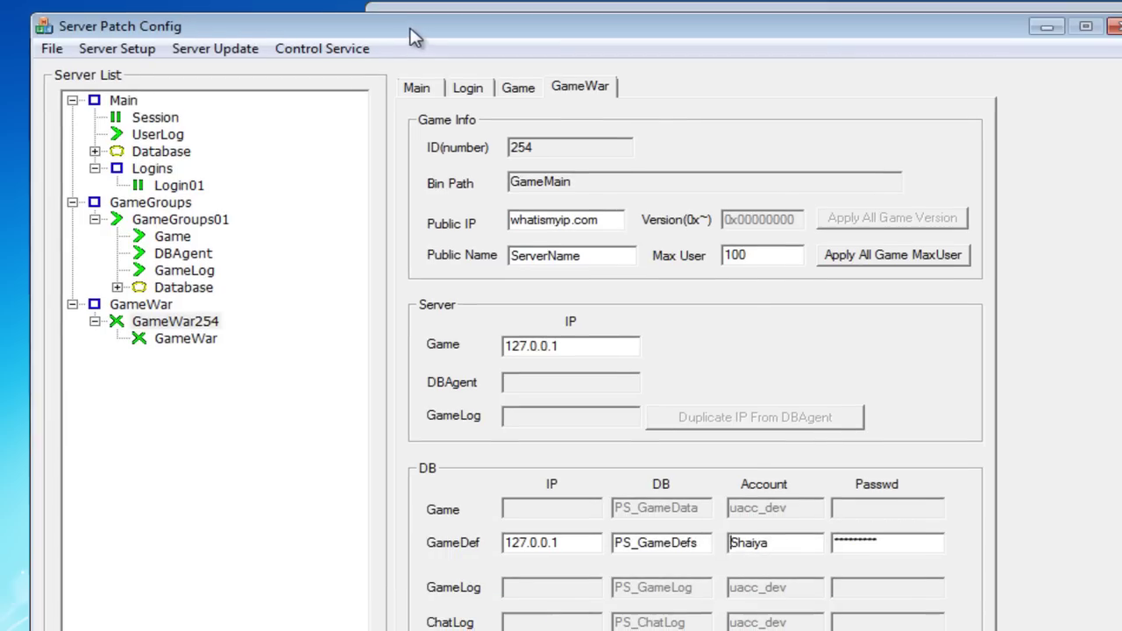
drag(415, 37, 407, 36)
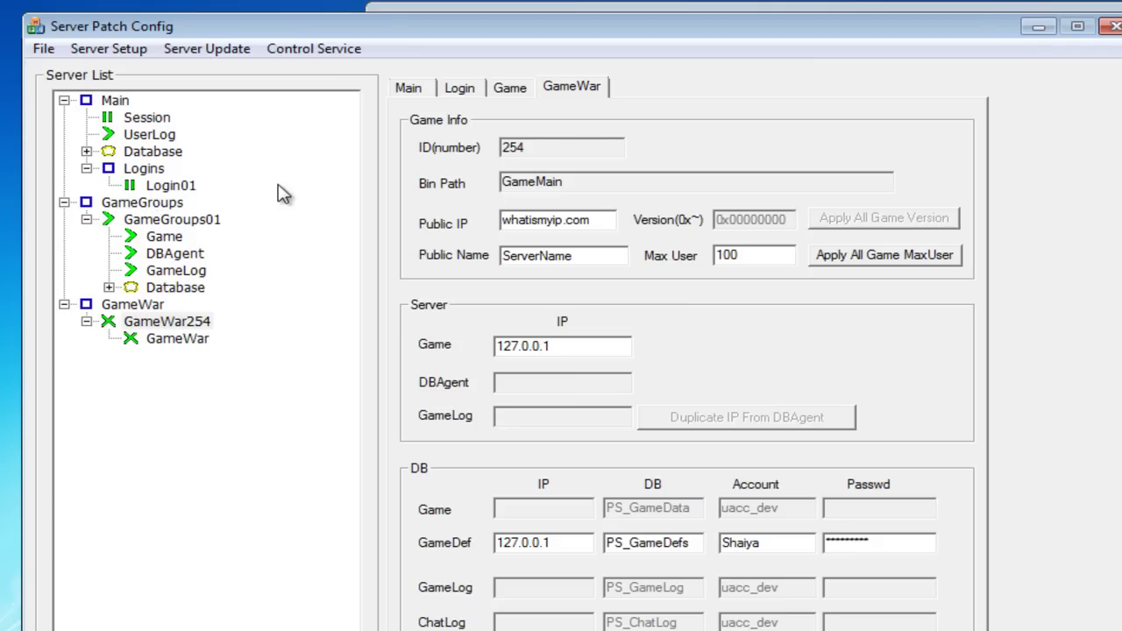
Step: Shut down all server services and confirm
right_click(182, 188)
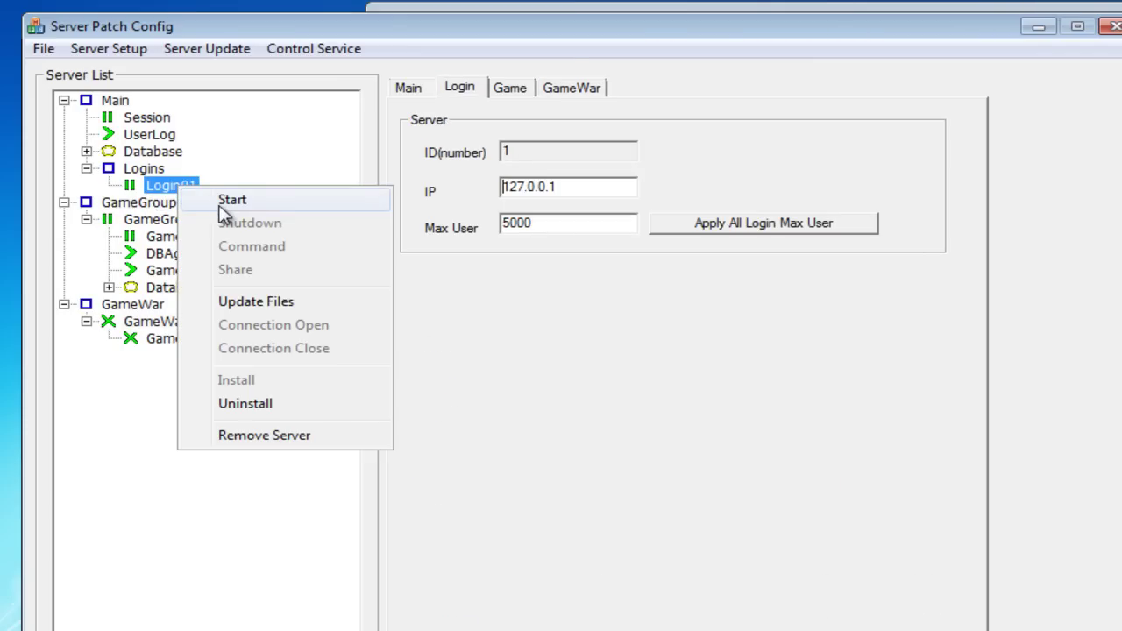
click(307, 50)
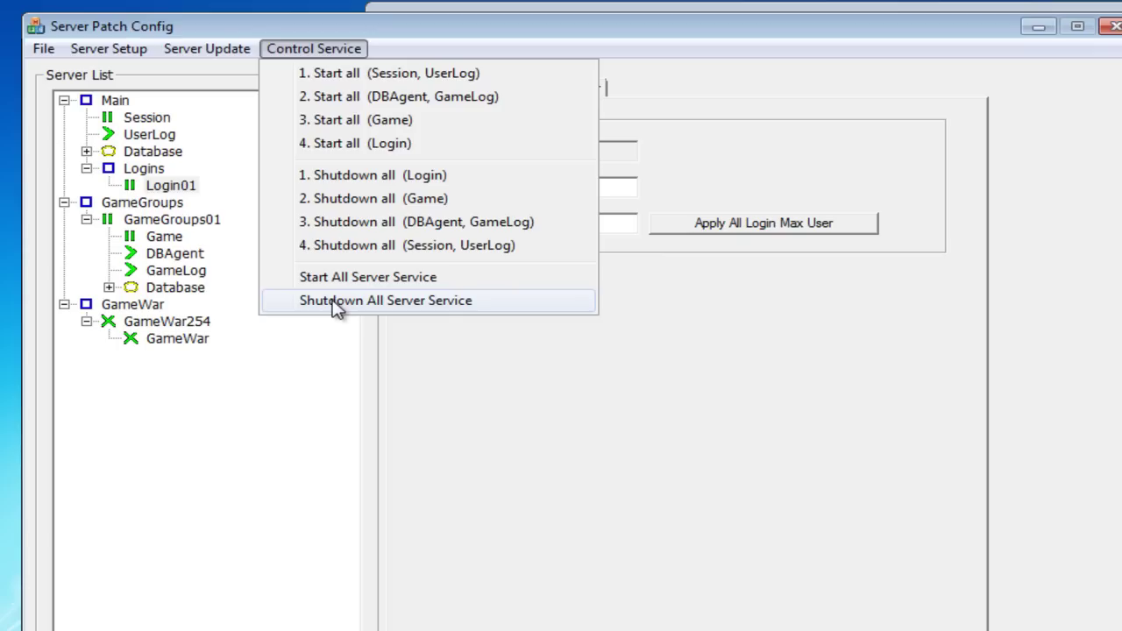
click(336, 301)
click(527, 436)
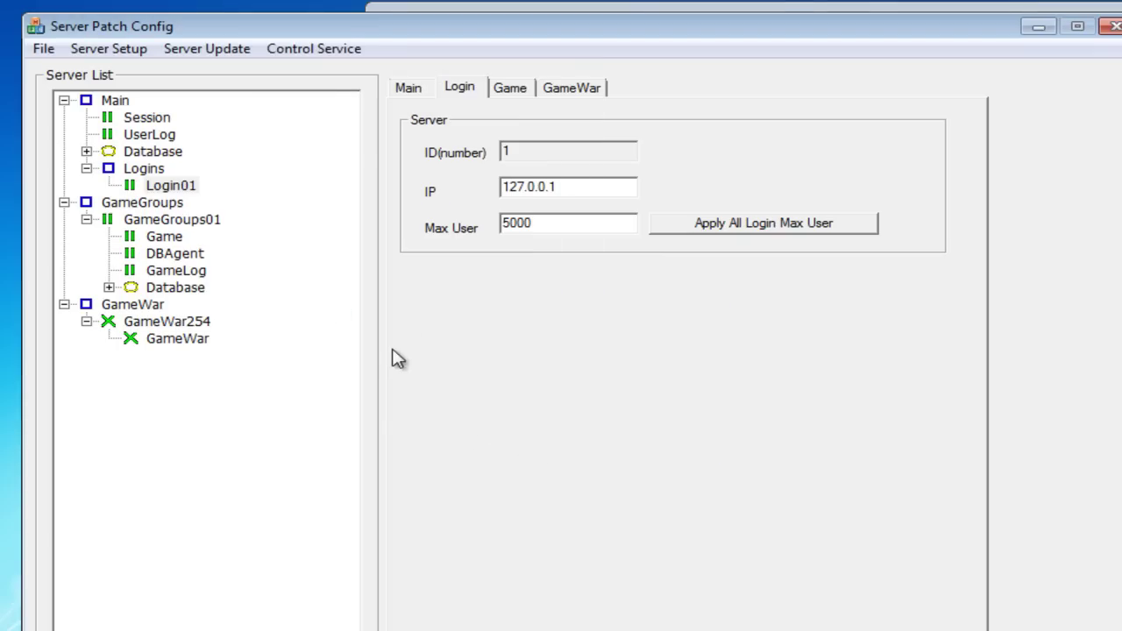
Step: Start all server services again so Login01 and the rest show as running
click(316, 50)
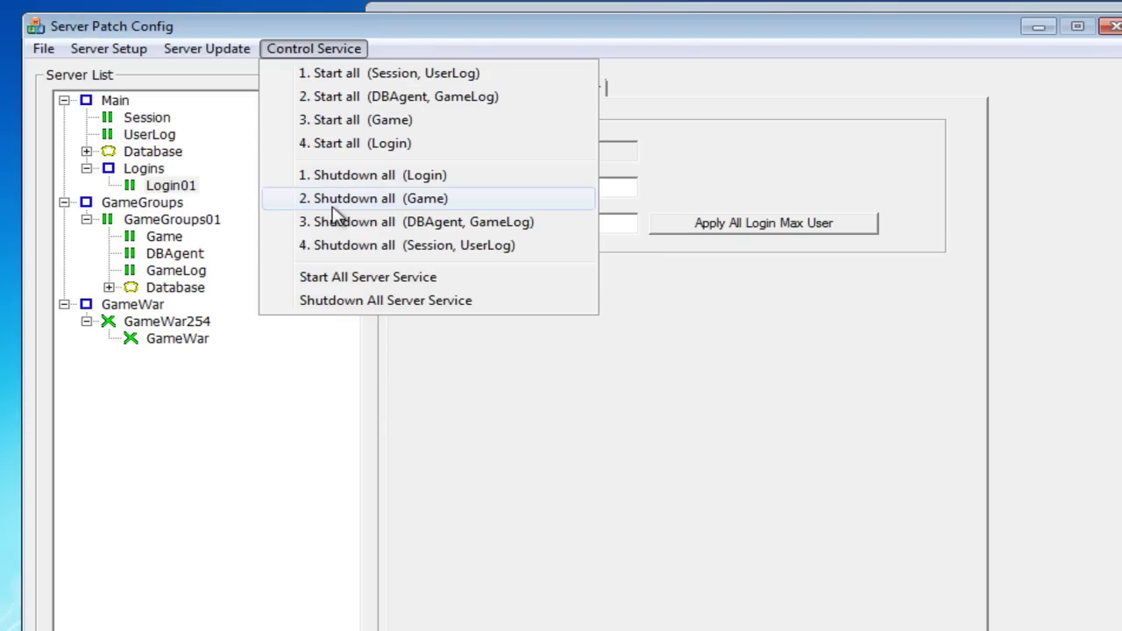
click(330, 279)
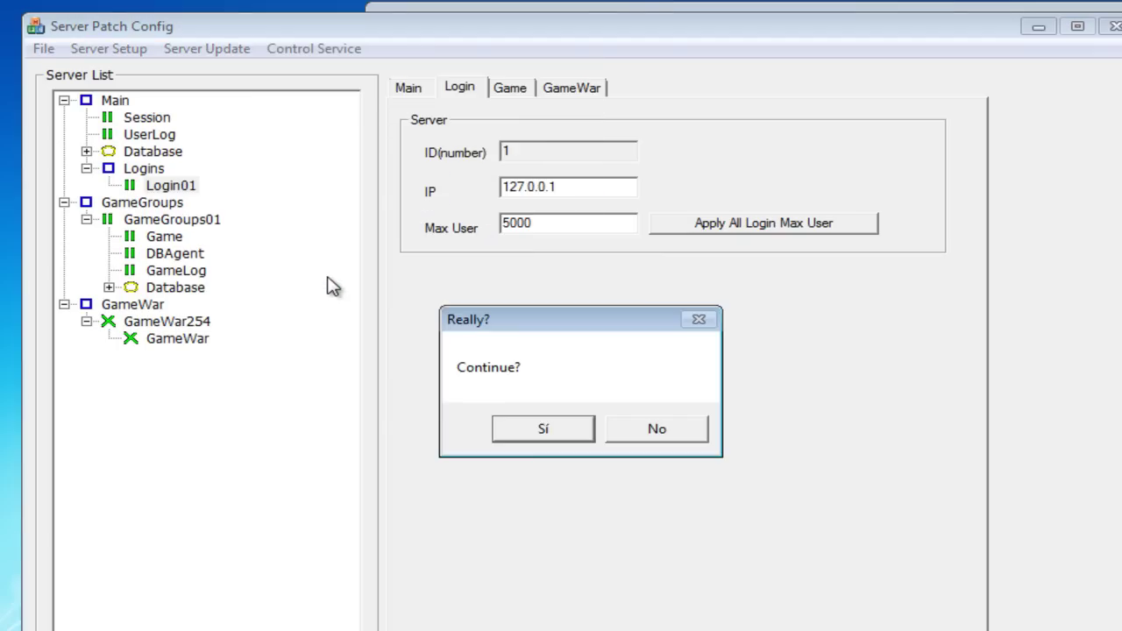
click(516, 428)
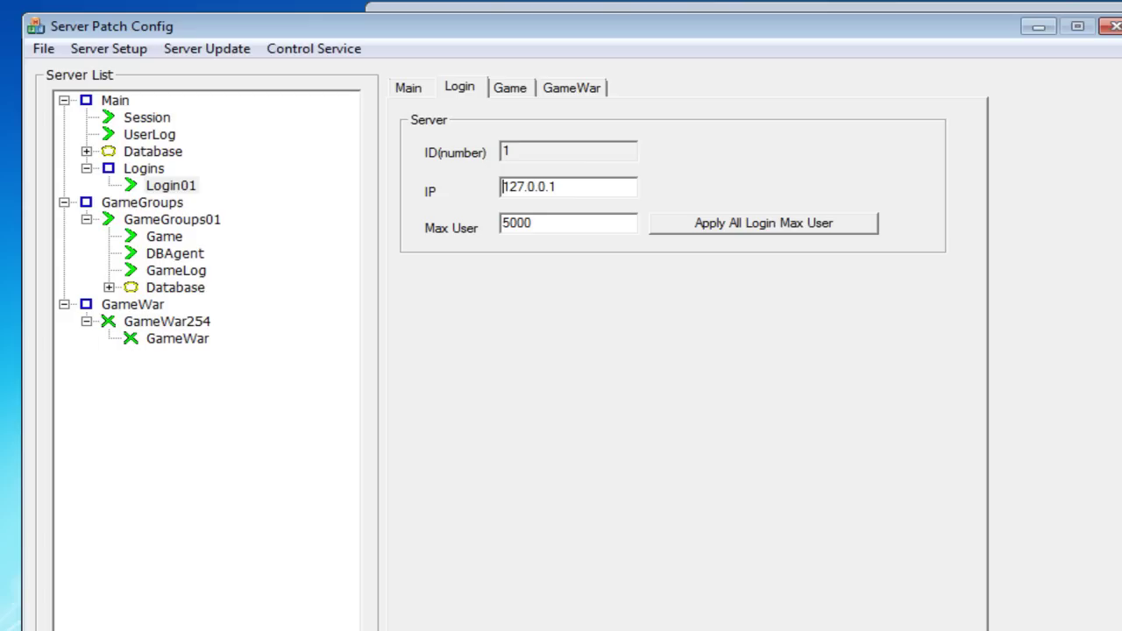
Step: Set the blank Notepad document's font to Lucida Console, Normal, size 16
key(alt+Tab)
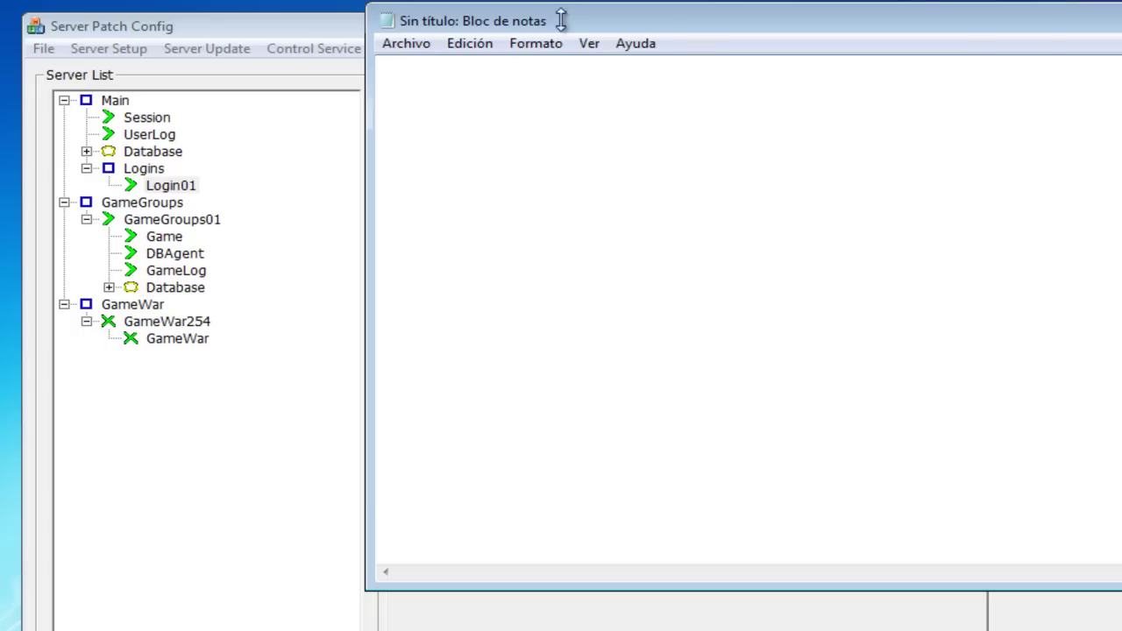
click(536, 45)
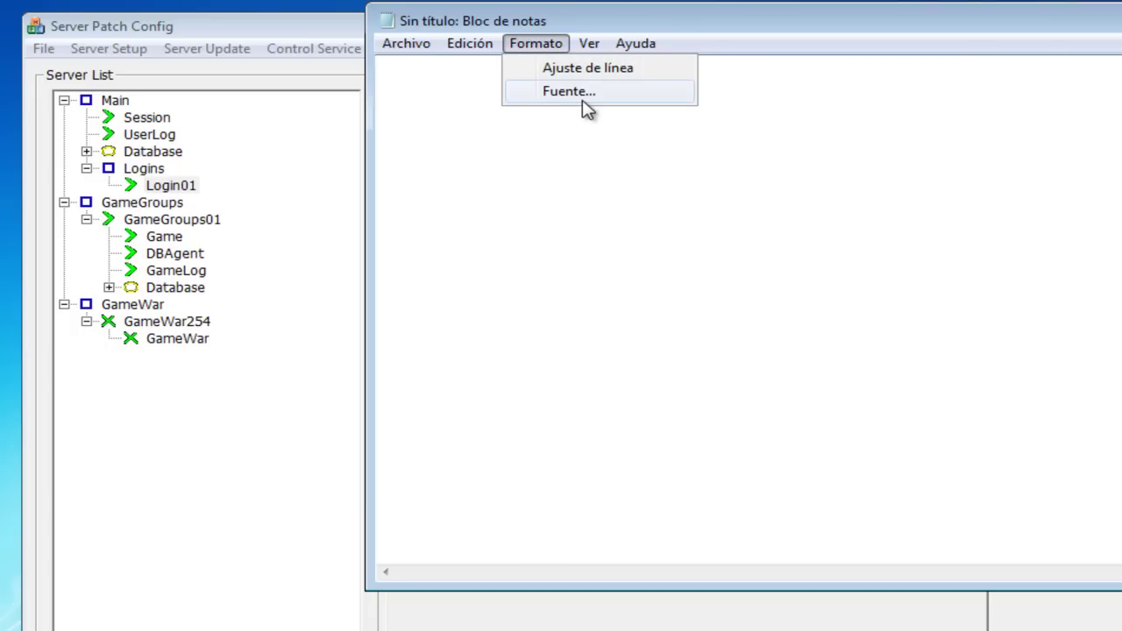
click(583, 93)
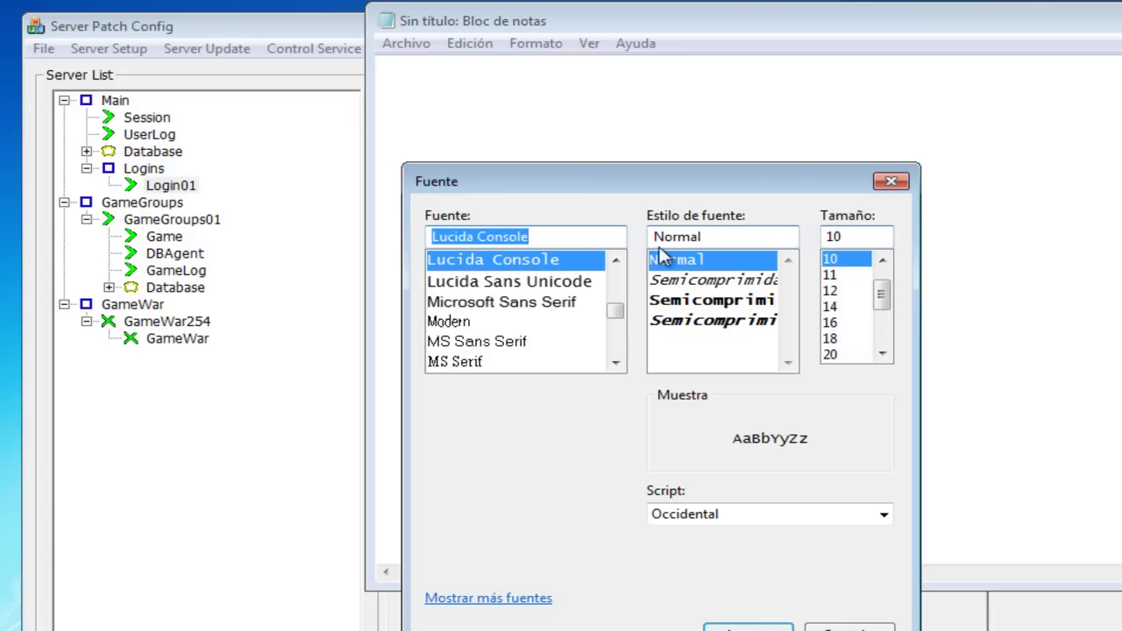
click(828, 323)
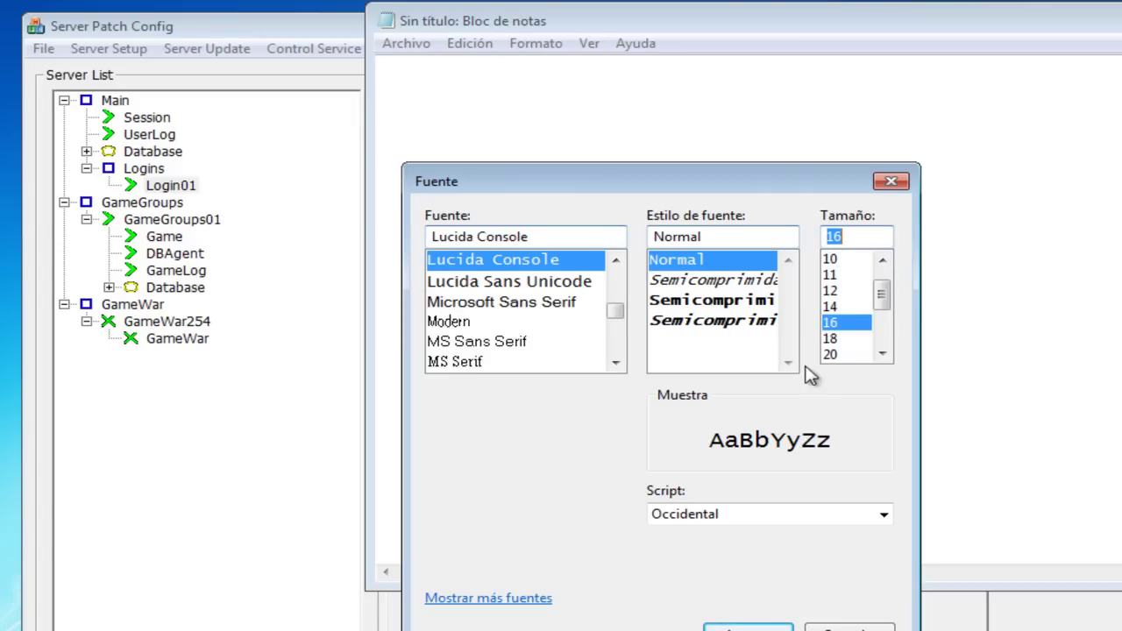
click(749, 624)
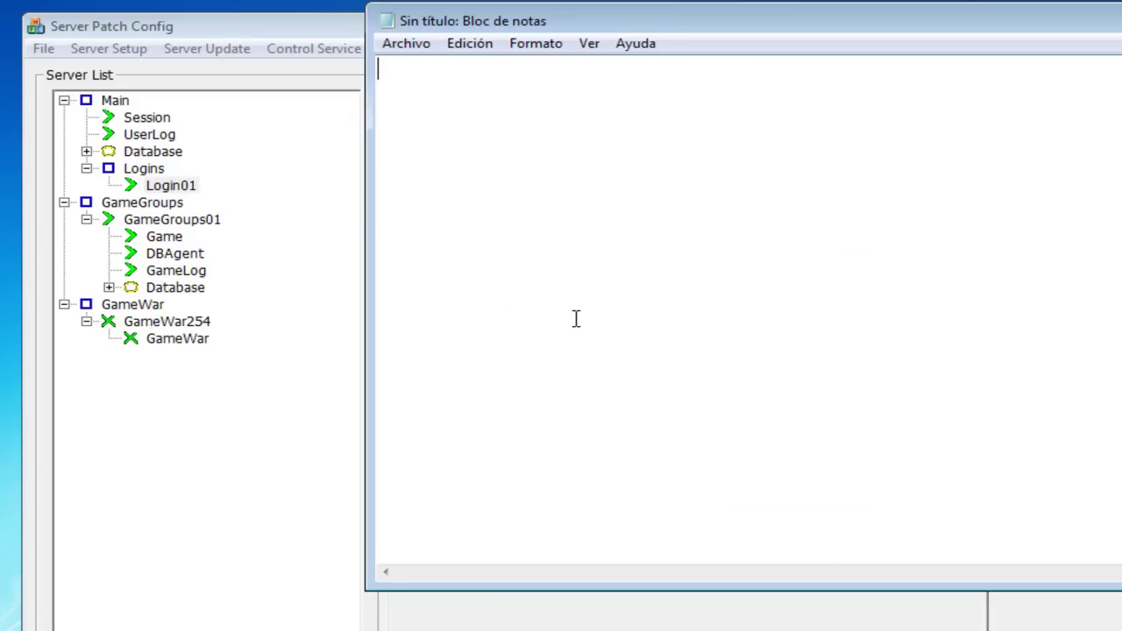
Step: Write the commands /vchkoff and /nprotectoff, prefixed with login---- and game---- respectively
text(/vchkoff)
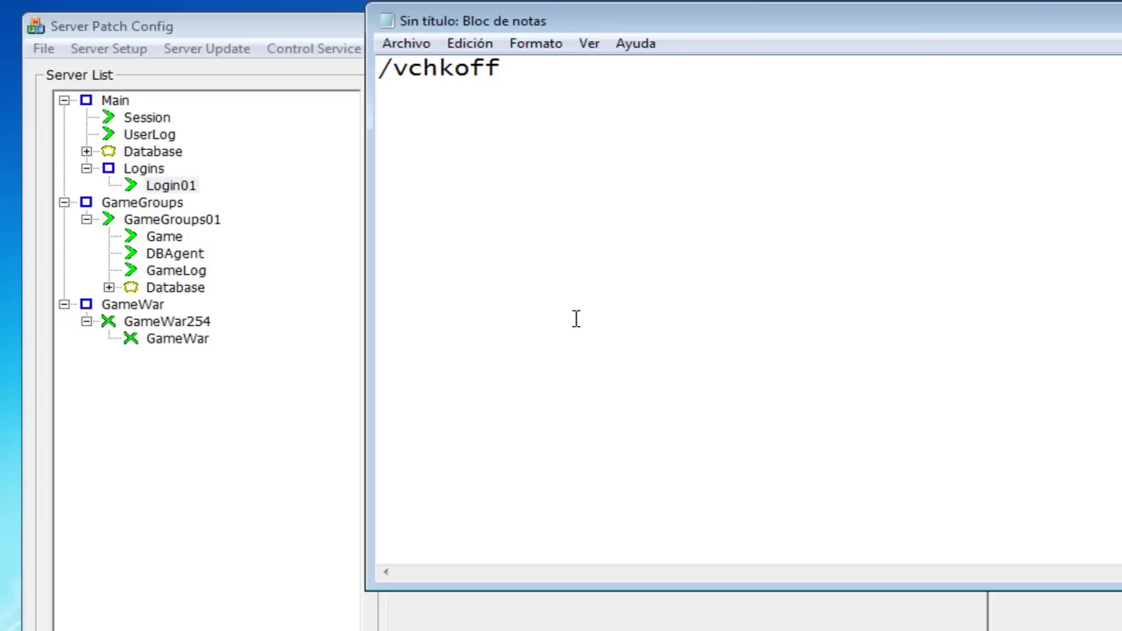
key(Return)
key(Return)
text(/npro)
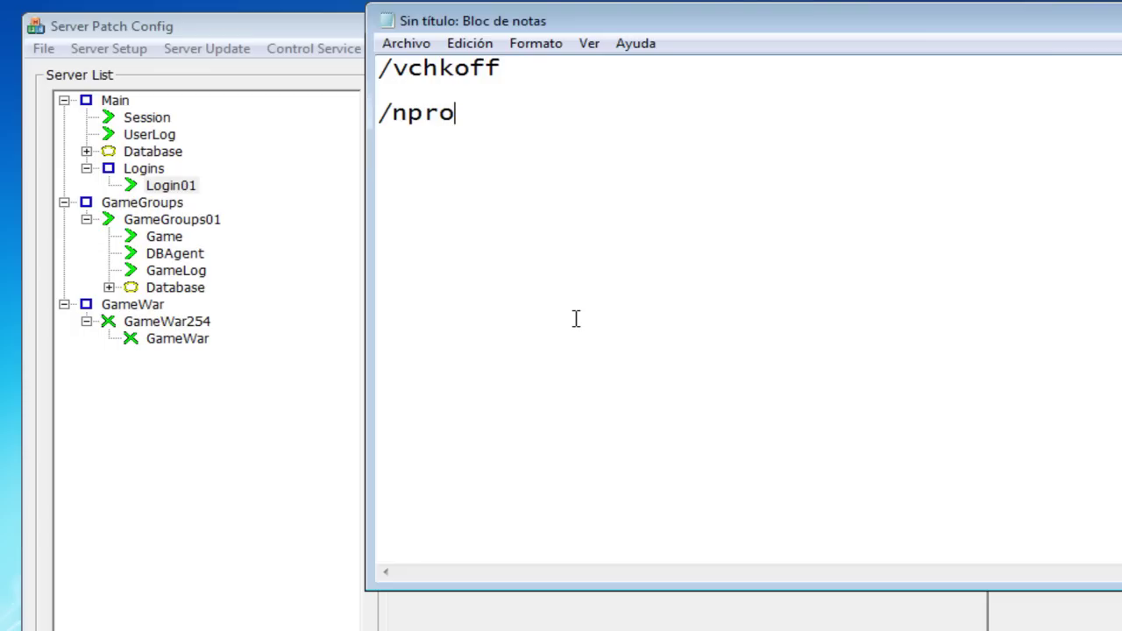
text(tectoff)
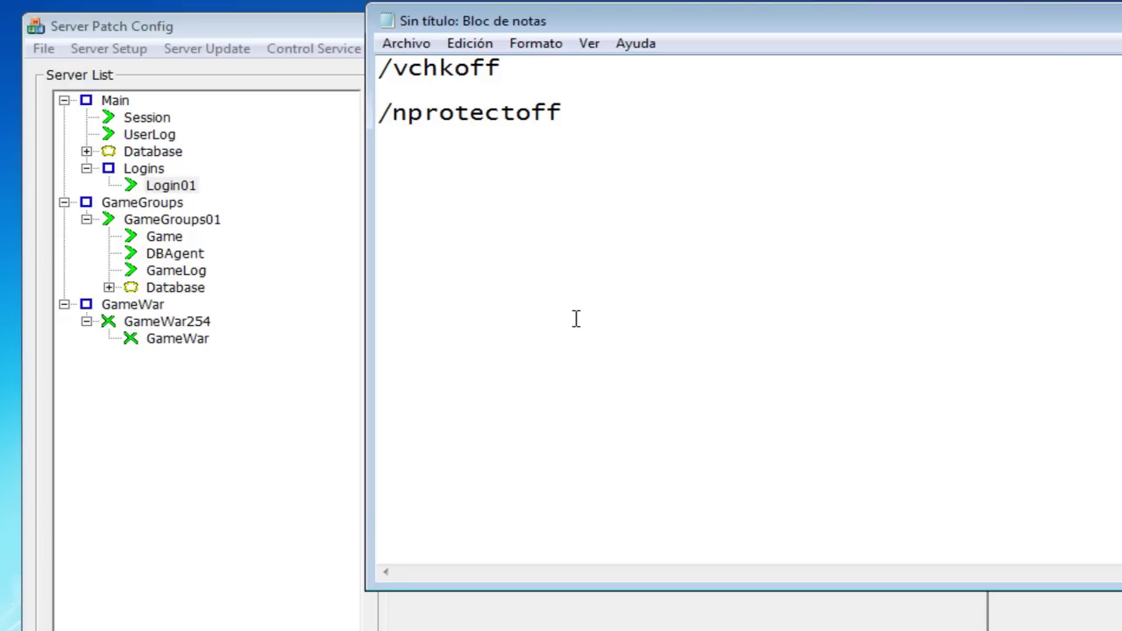
key(Left)
key(Left)
key(Left)
key(Left)
key(Left)
key(Left)
key(Left)
key(Left)
key(Left)
key(Left)
key(Left)
key(Left)
key(Up)
key(Up)
text(login)
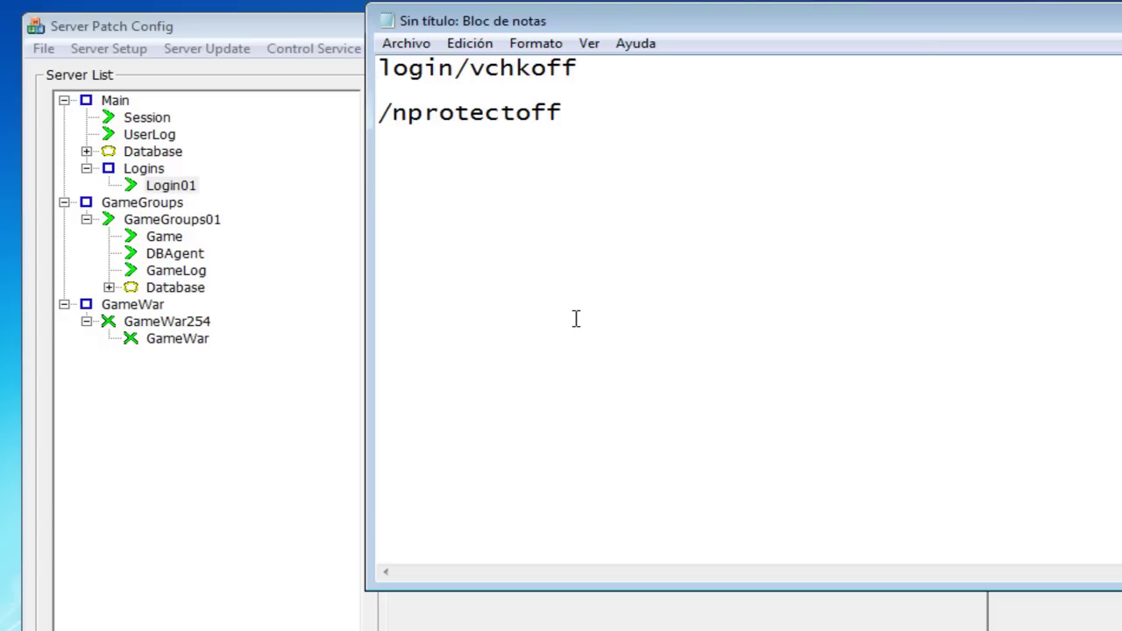
text(----)
key(Down)
key(Down)
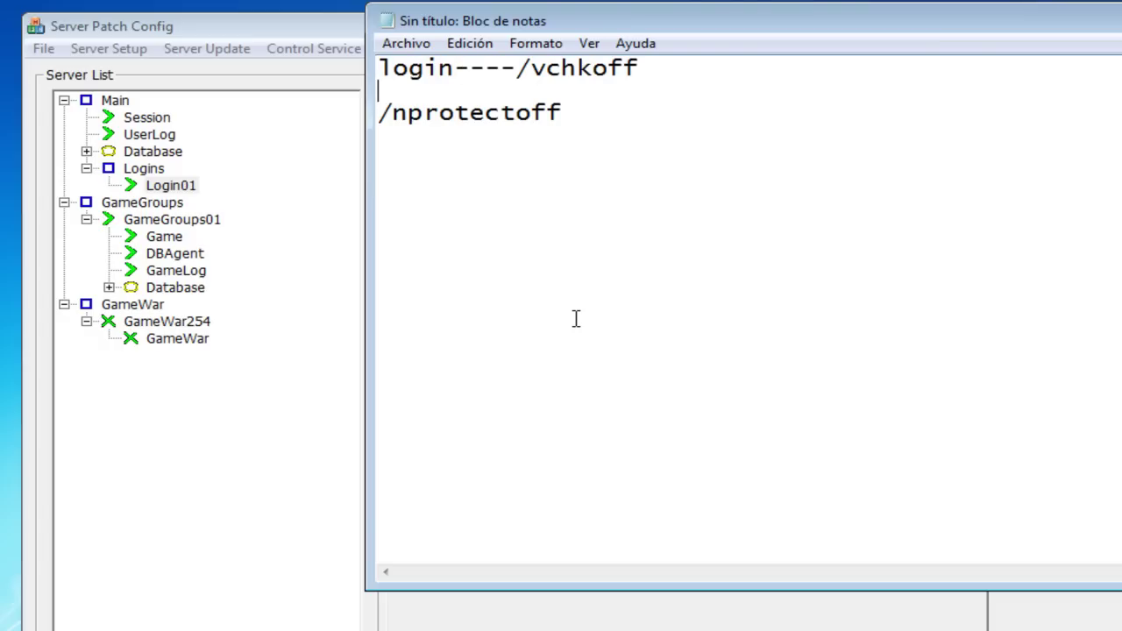
text(game----)
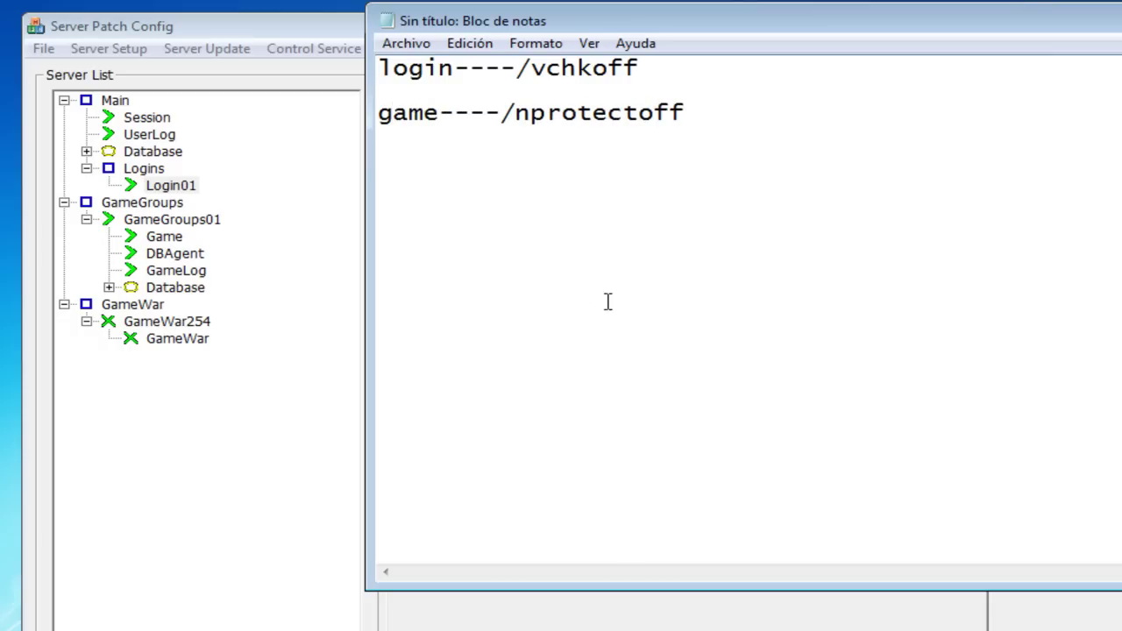
Step: Send /vchkoff to the Login01 server through its Command window, then close it
click(312, 27)
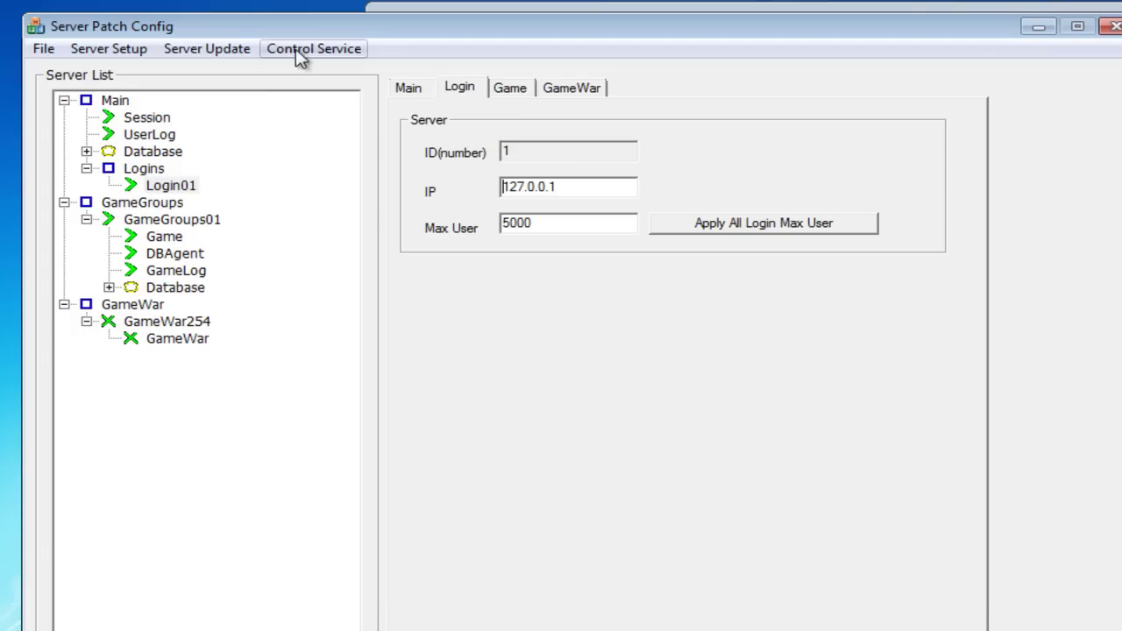
right_click(182, 190)
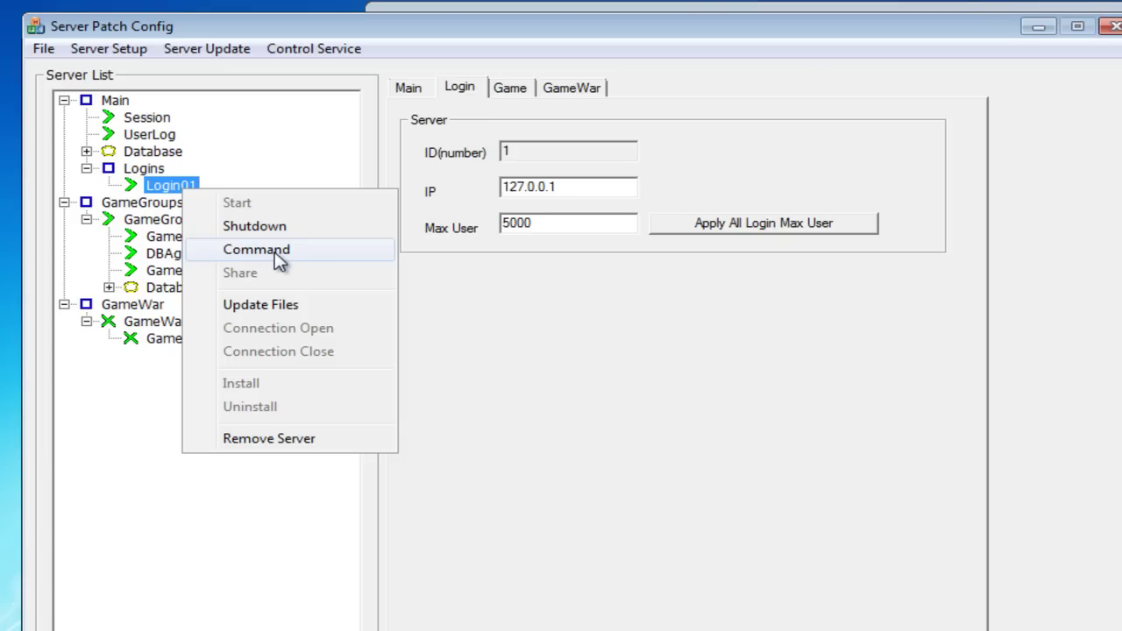
click(277, 252)
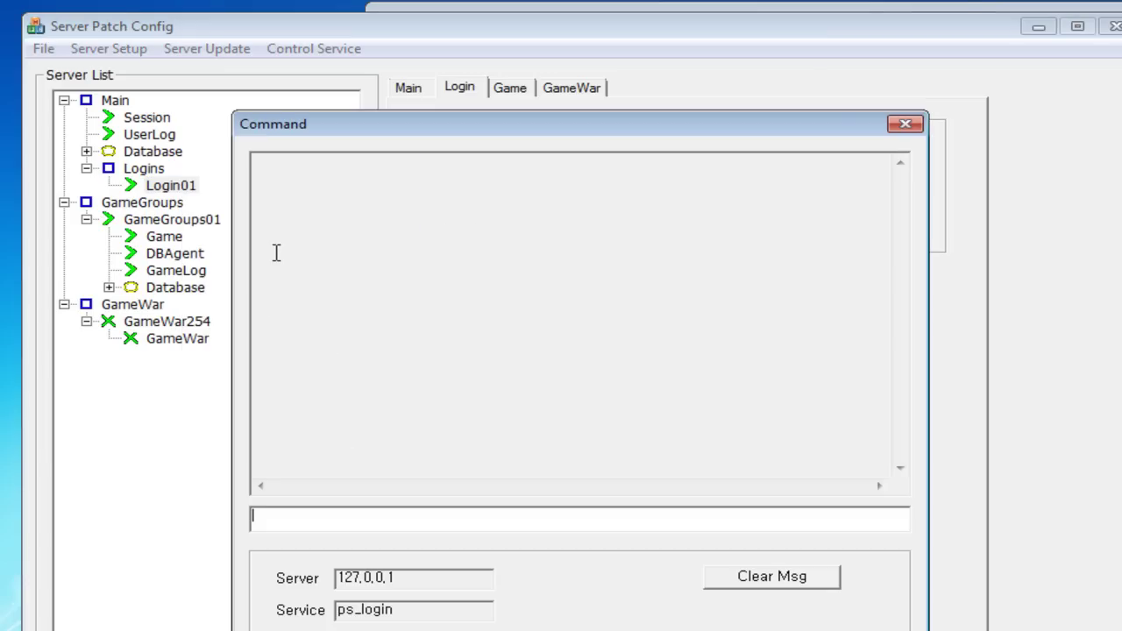
click(410, 522)
text(/vchkoff)
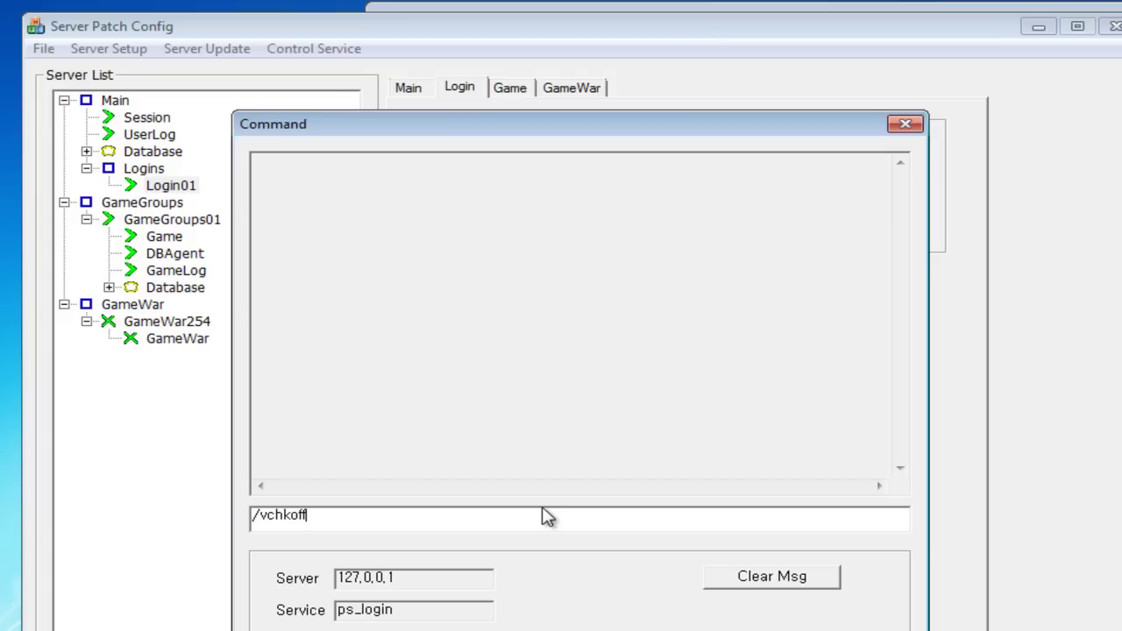
key(Return)
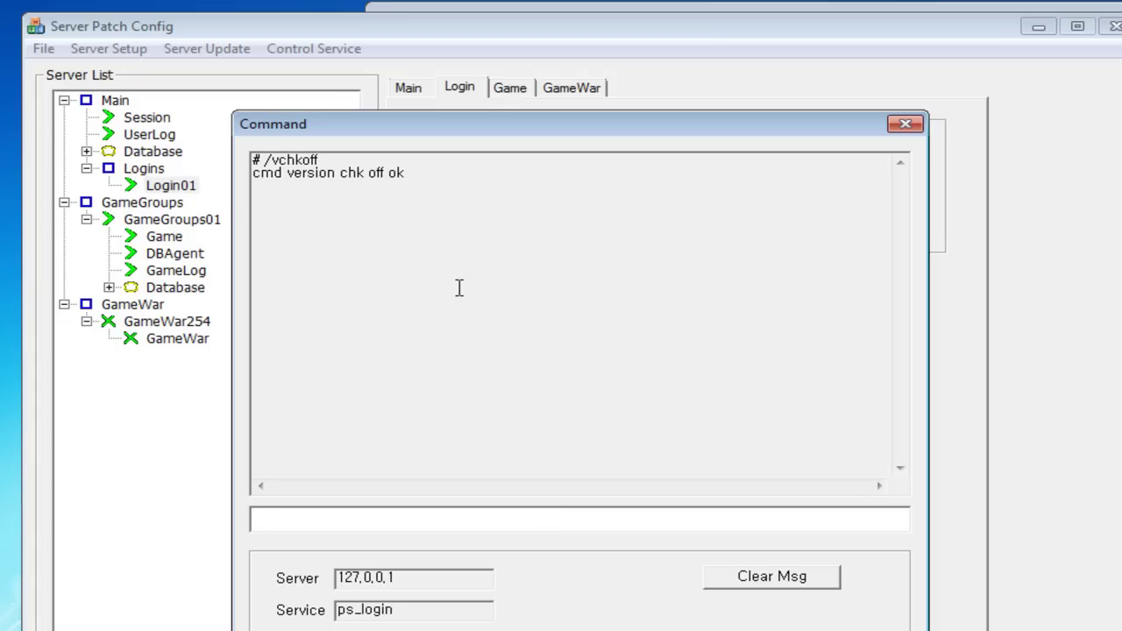
click(904, 125)
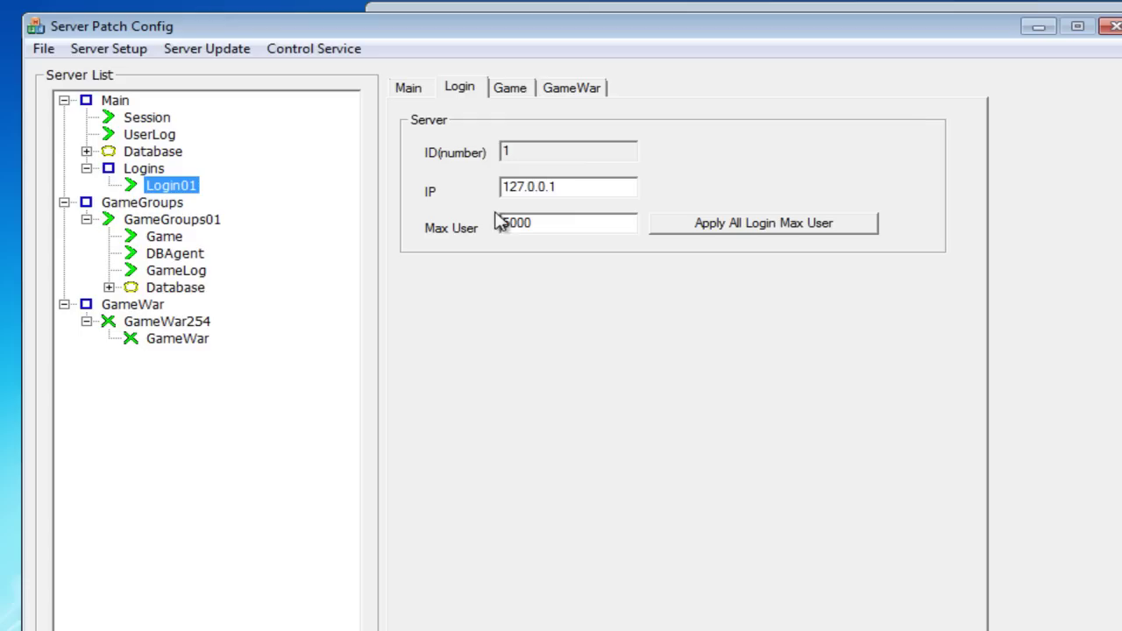
Step: Send /nprotectoff to the Game server, close its console, and minimize Server Patch Config and Notepad
right_click(175, 244)
click(281, 295)
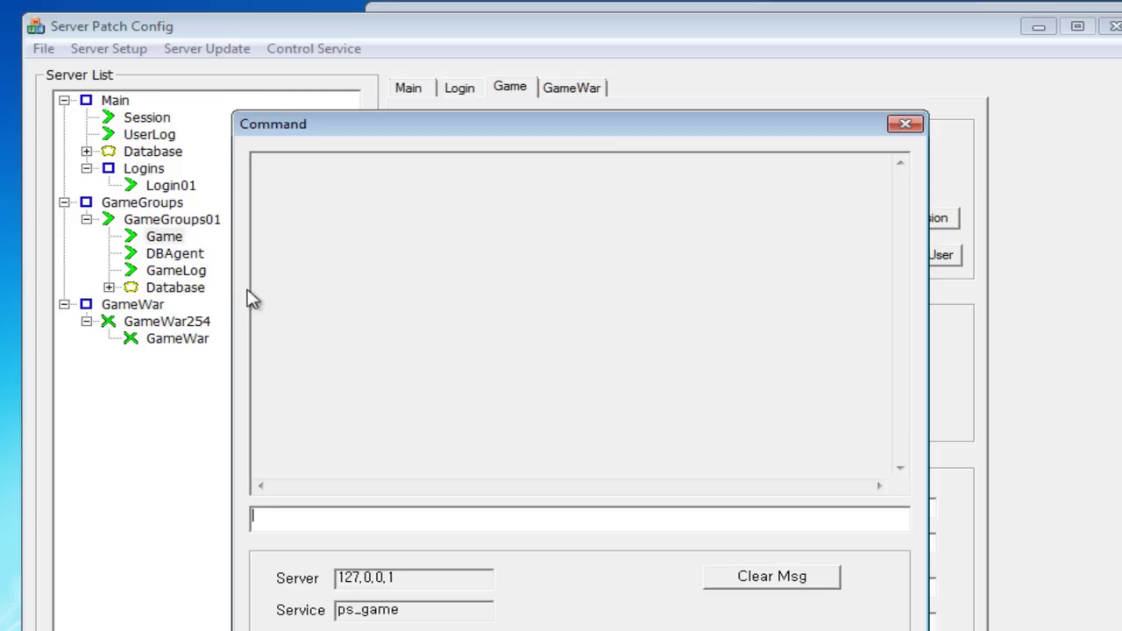
text(/nprotectoff)
key(Return)
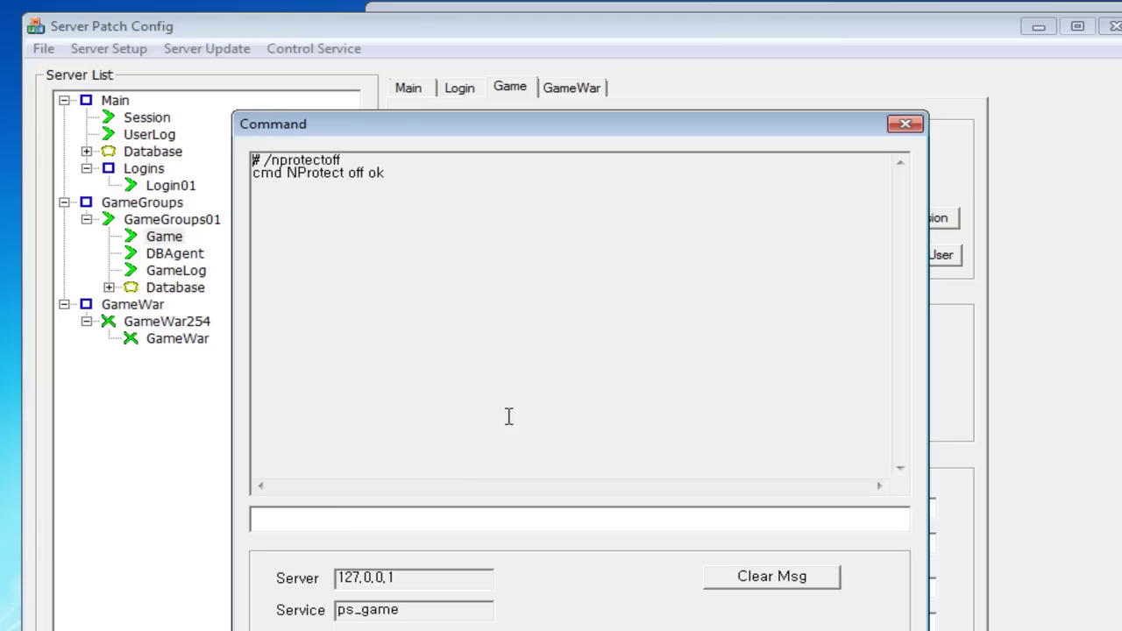
click(905, 126)
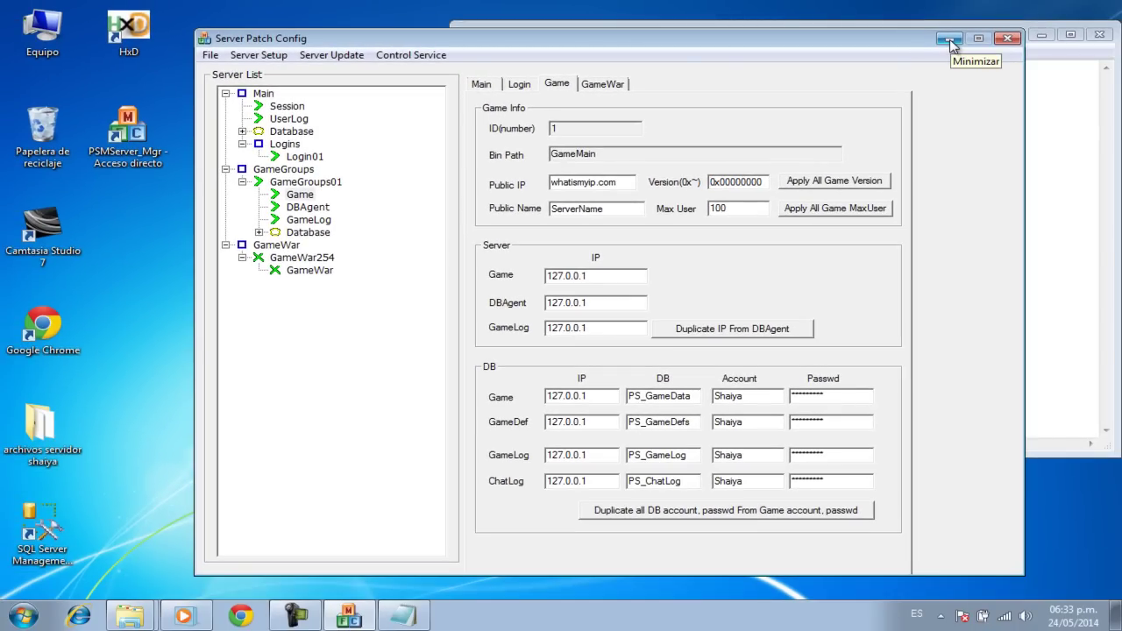
click(950, 39)
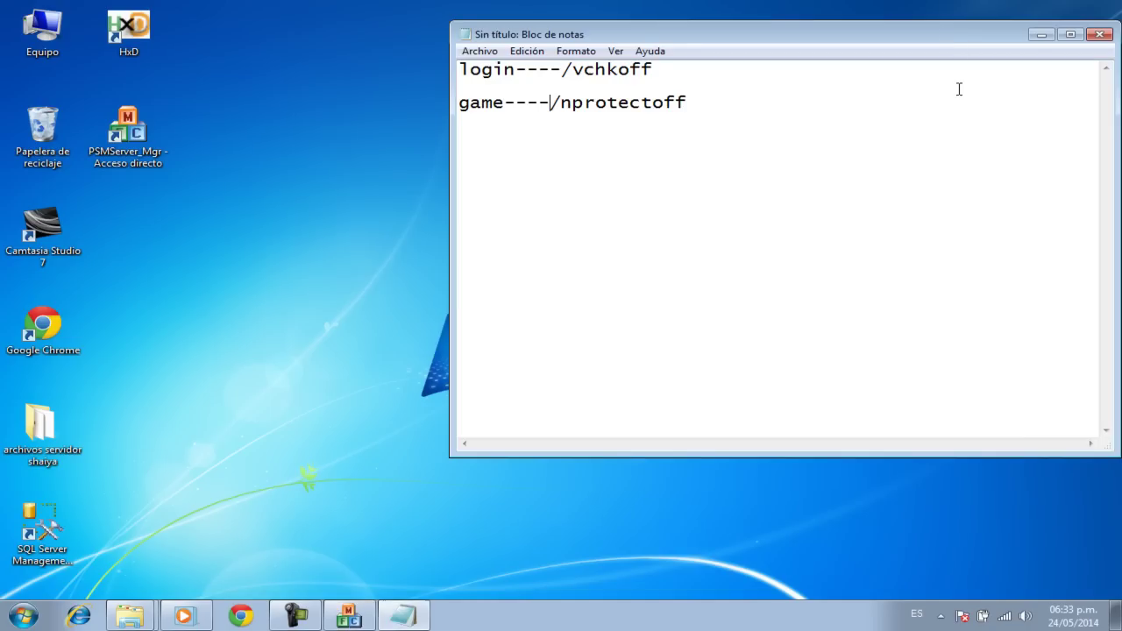
click(1040, 35)
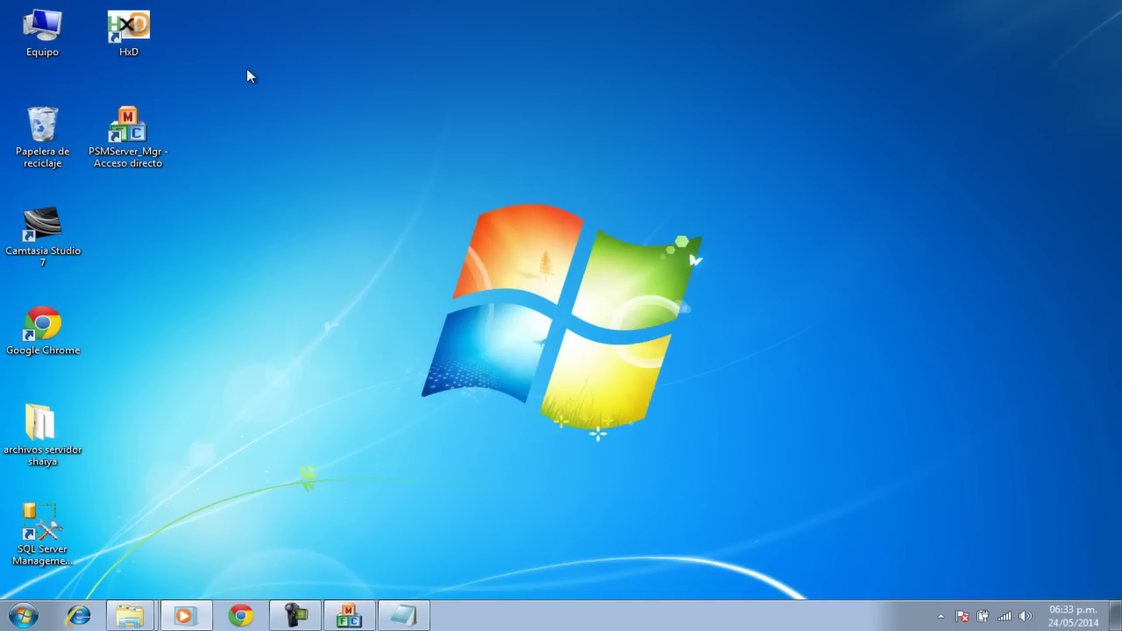
Step: Launch HxD and move its window higher on the desktop
double_click(146, 36)
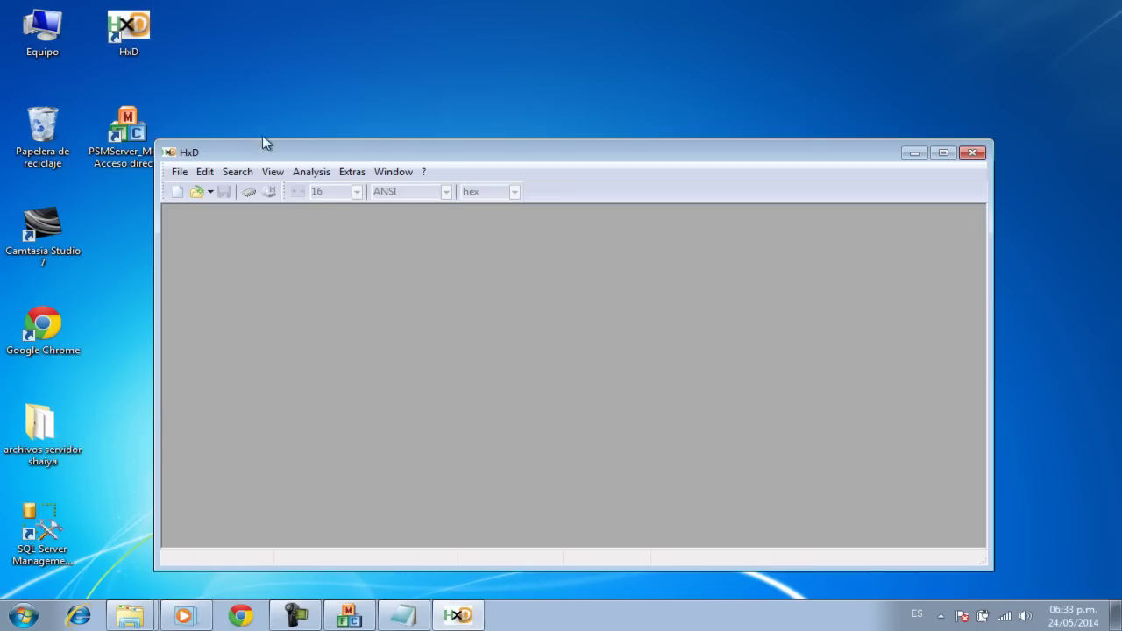
drag(446, 157, 448, 117)
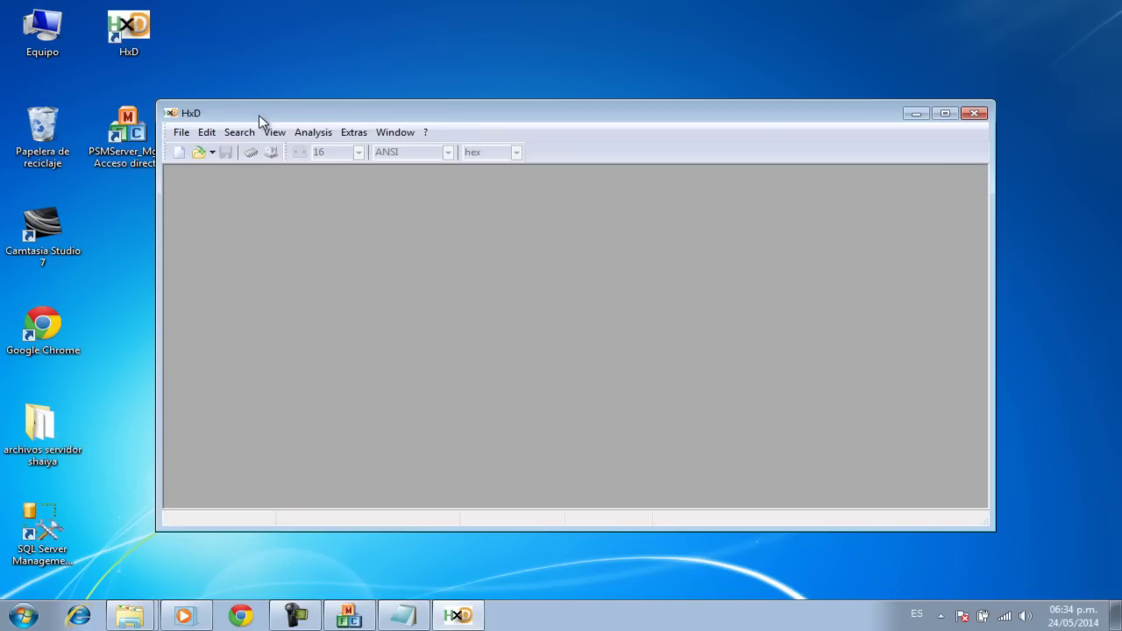
click(245, 140)
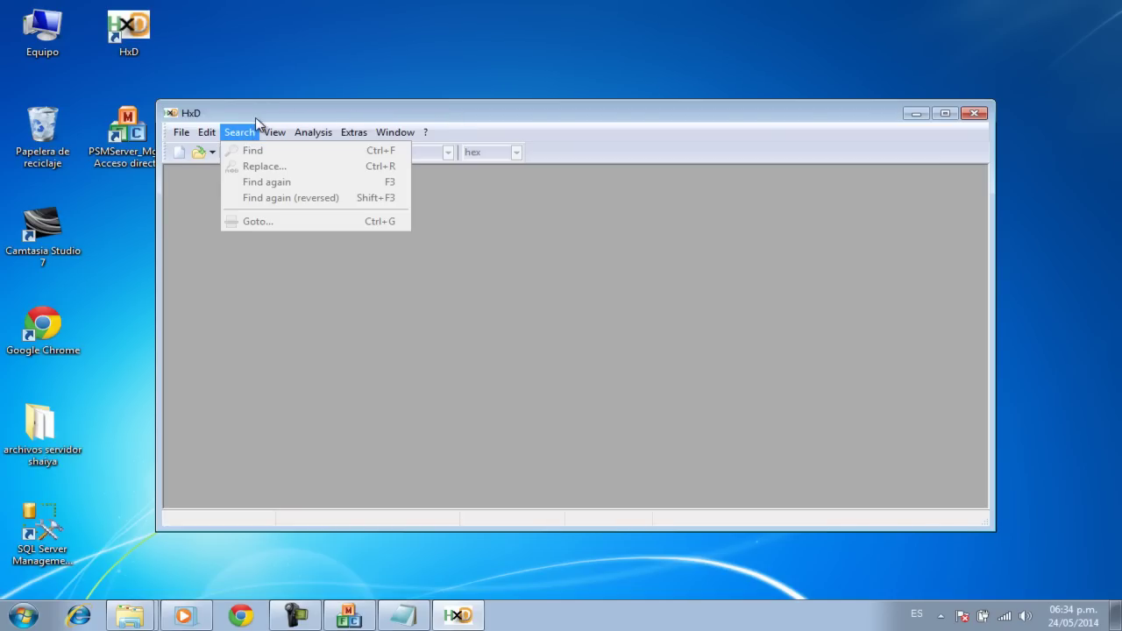
click(262, 113)
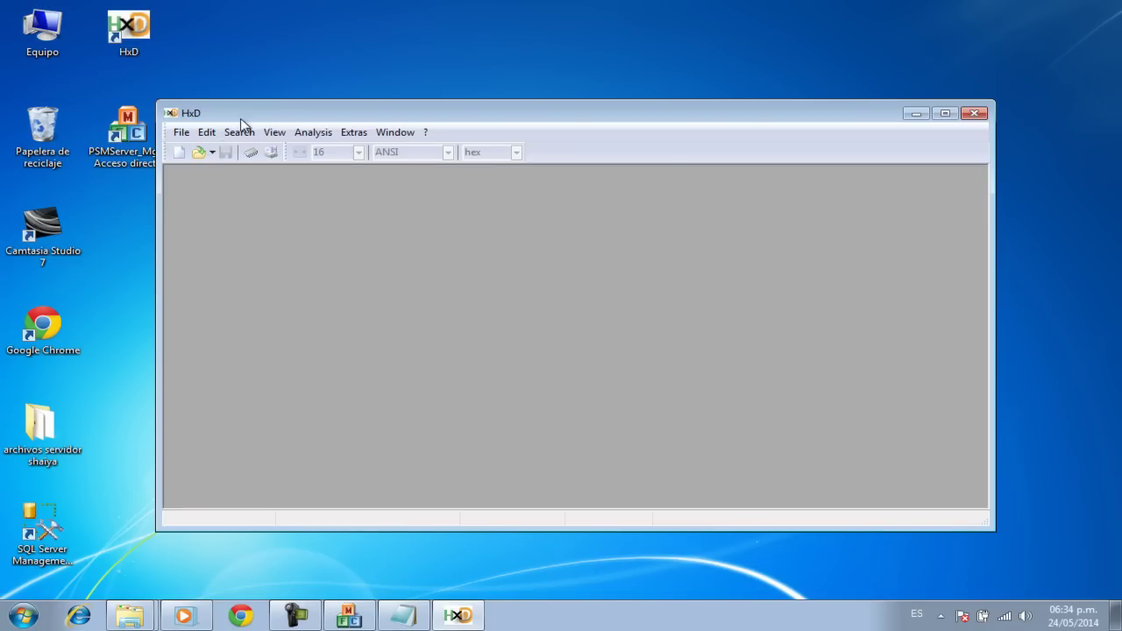
Step: Open game.exe from C:\shaiya cliente ep4\Shaiya EP4 Client in HxD
click(199, 153)
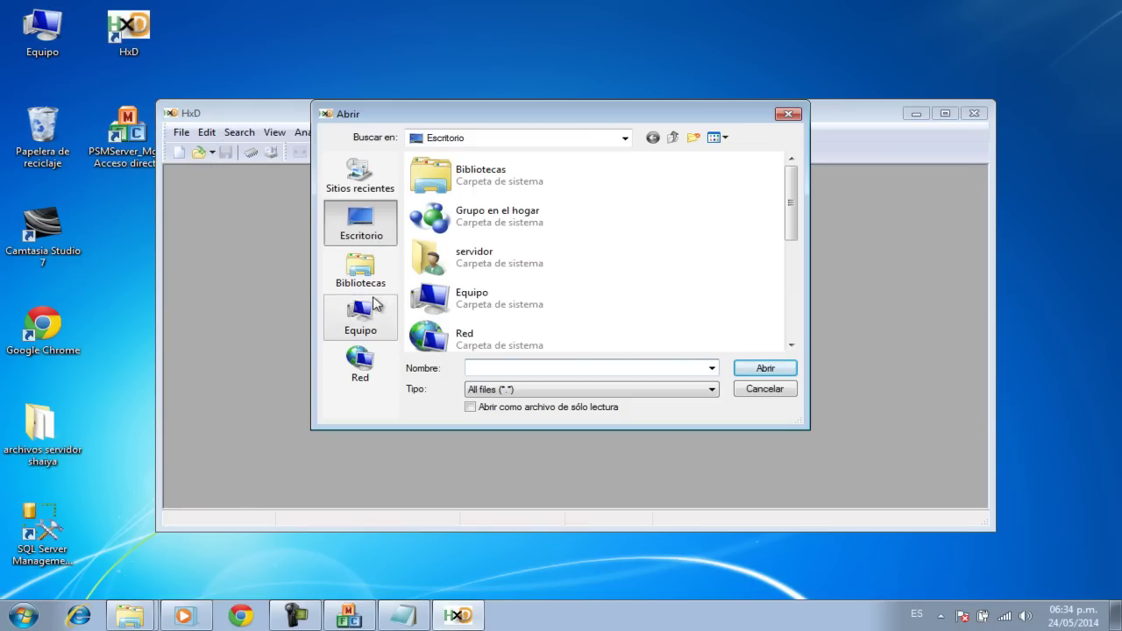
click(361, 322)
double_click(543, 195)
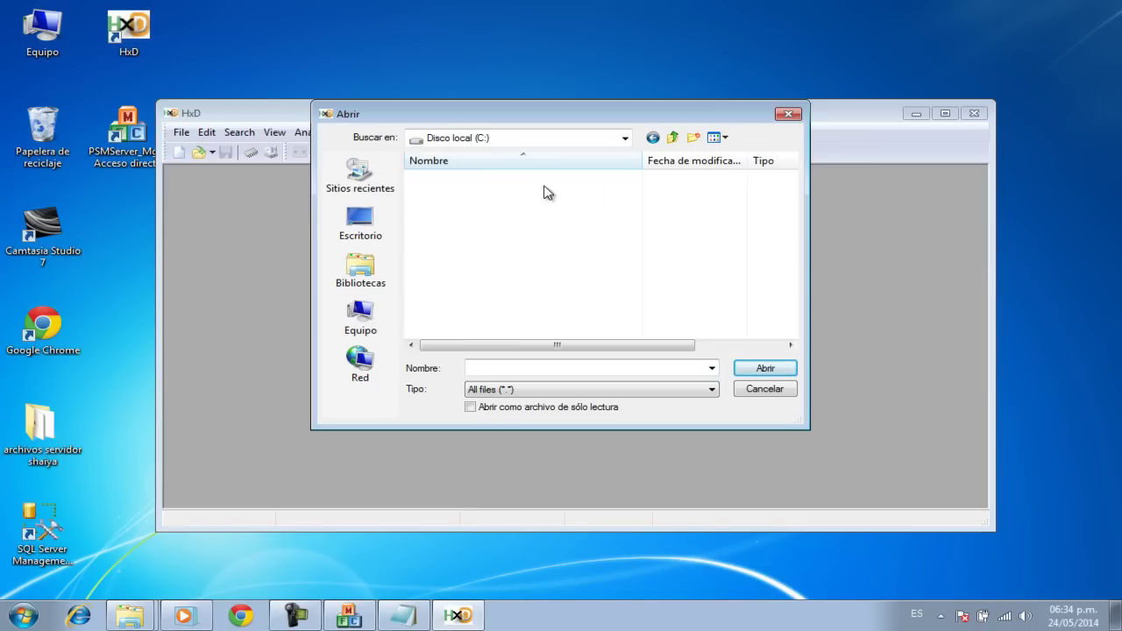
double_click(503, 208)
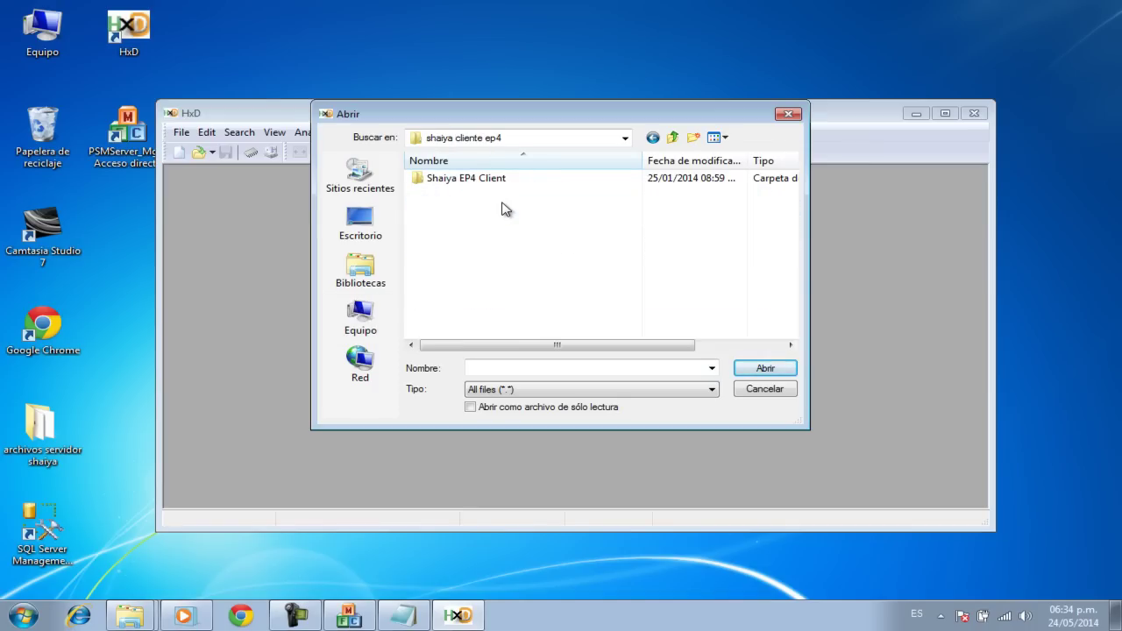
double_click(496, 183)
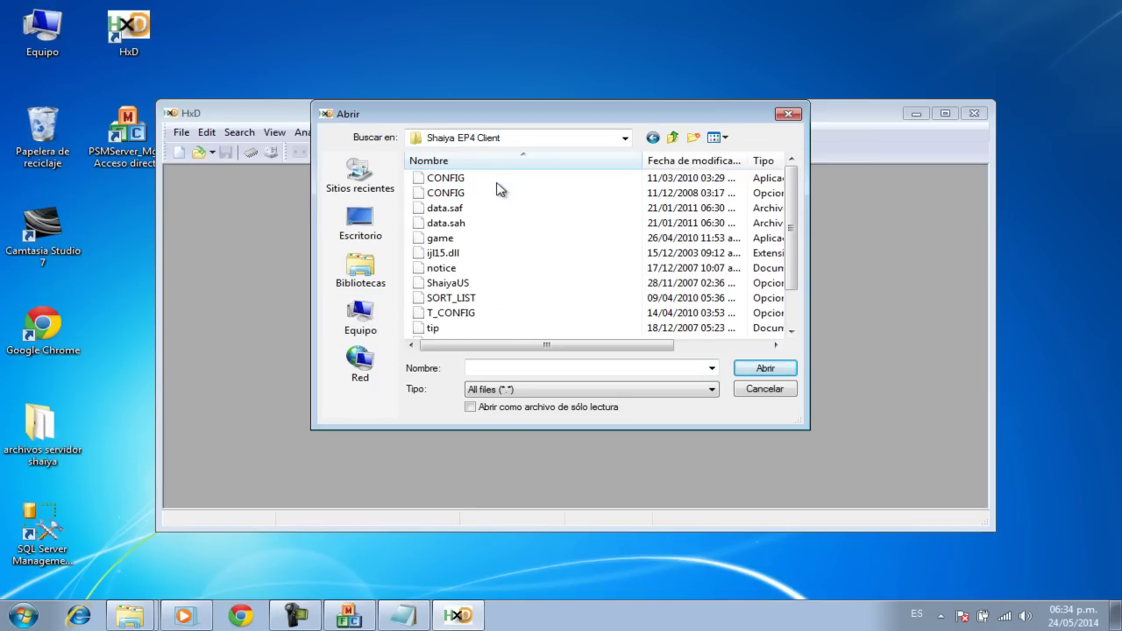
click(441, 241)
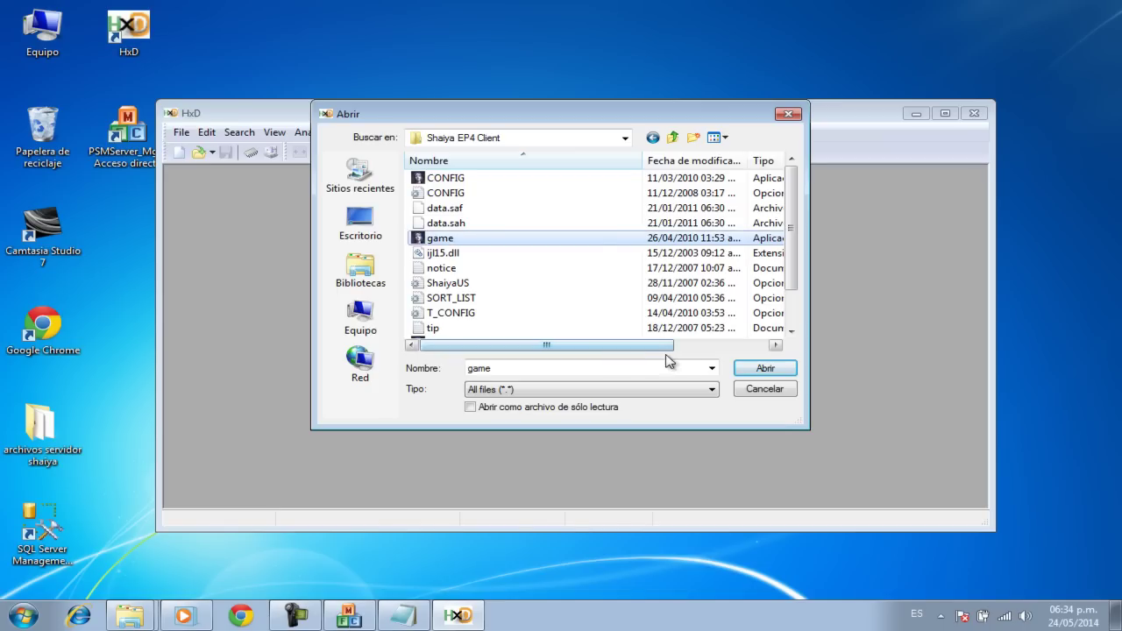
click(751, 372)
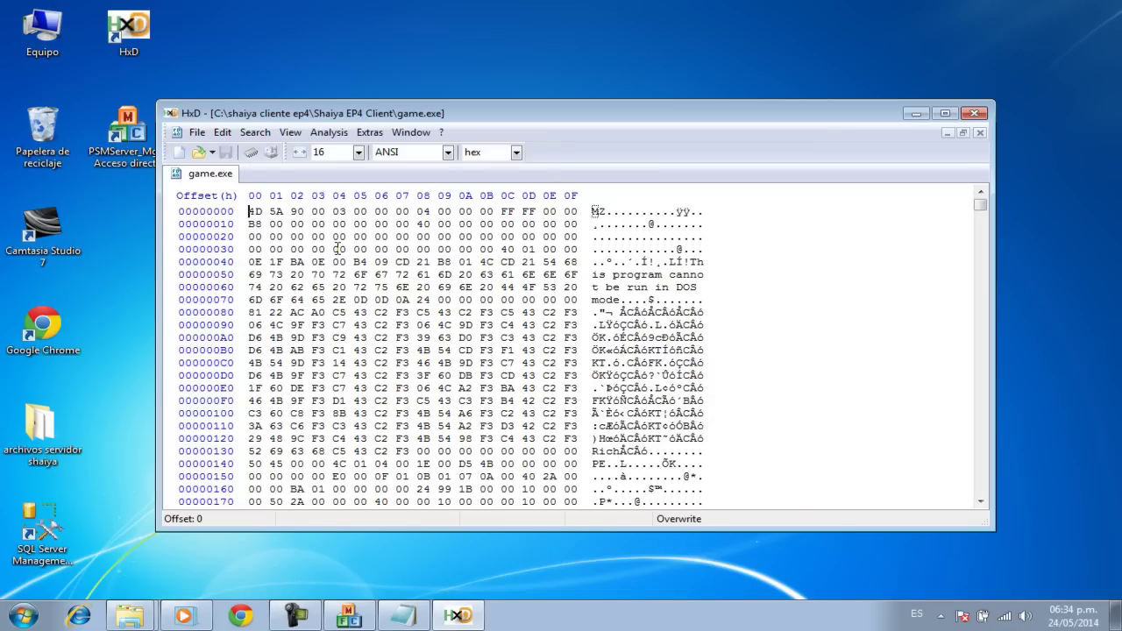
Step: Search game.exe for the text 174 and place the cursor on the 174.142.118 address
key(ctrl+f)
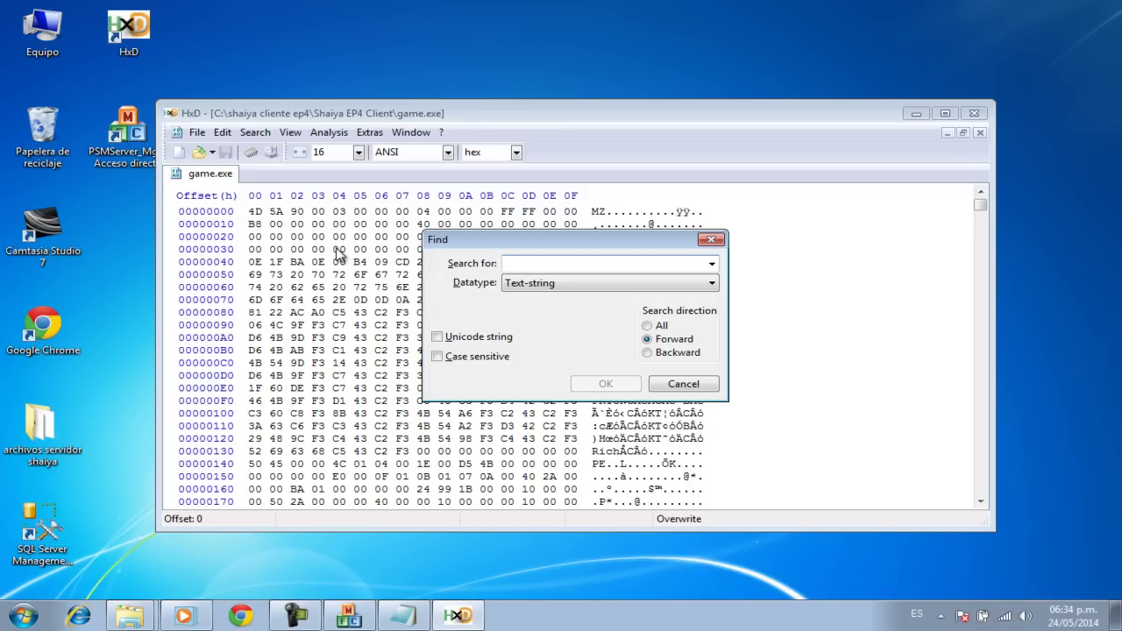
text(174)
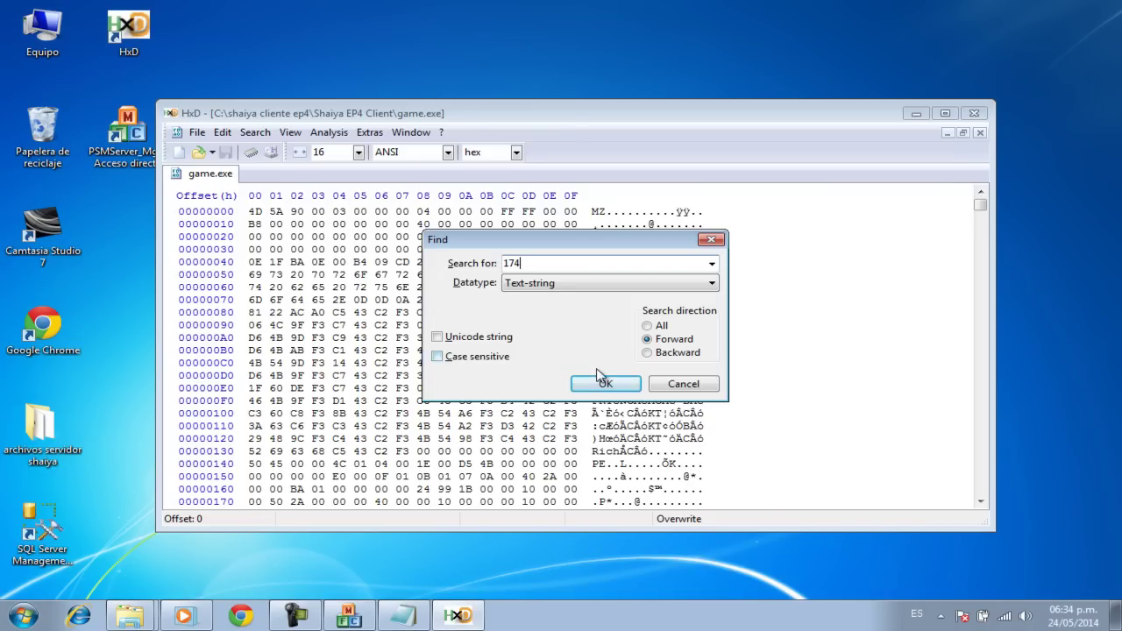
click(605, 384)
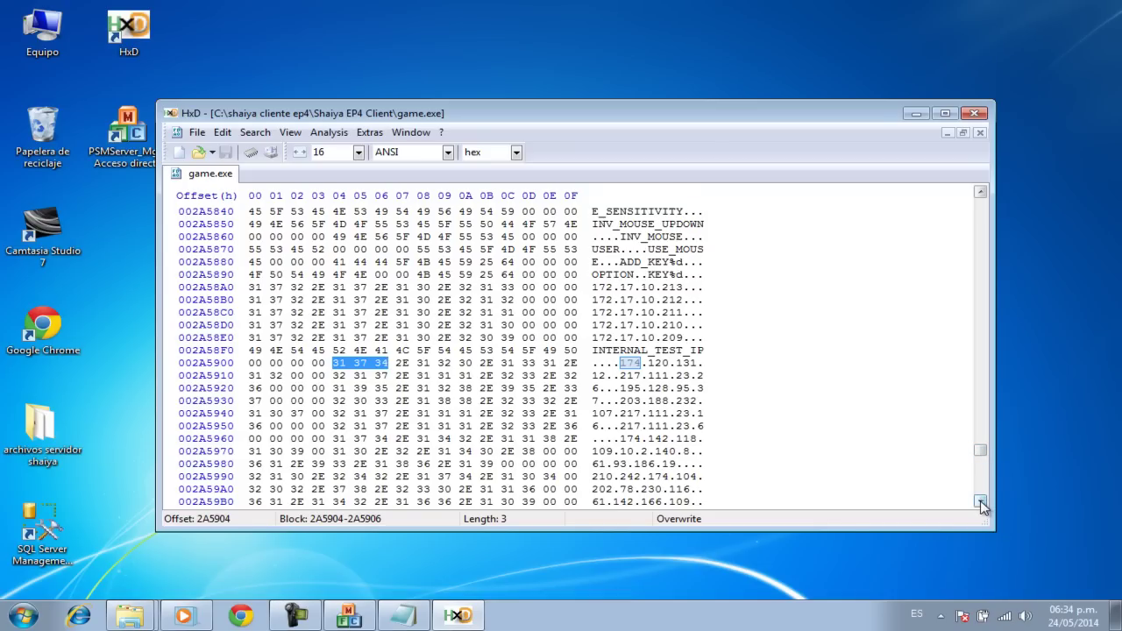
drag(981, 502, 980, 501)
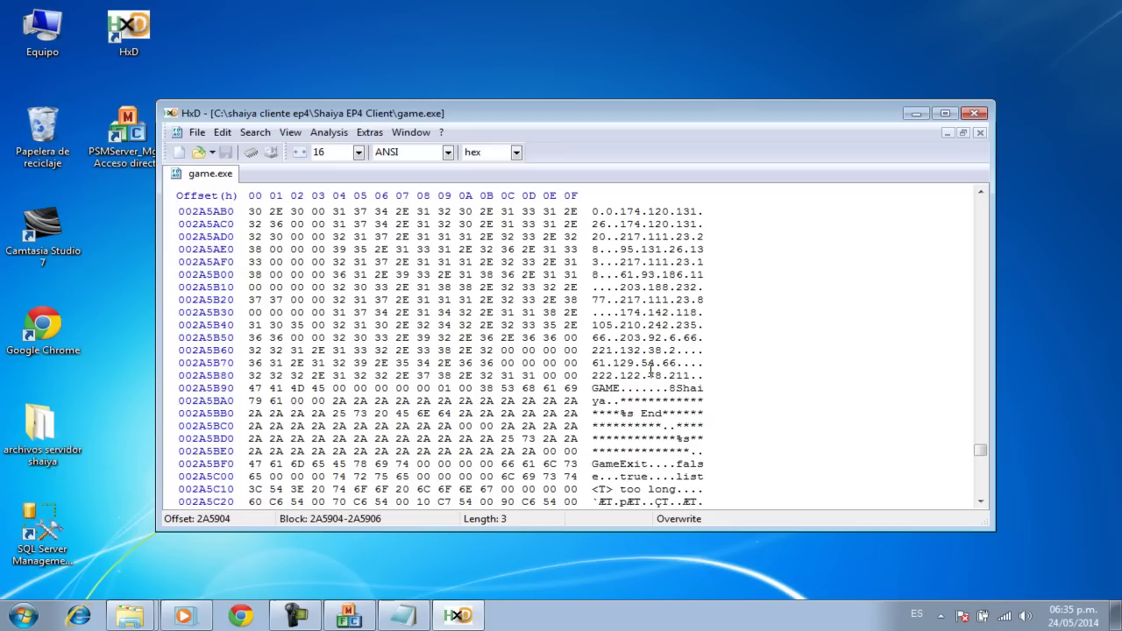
click(622, 312)
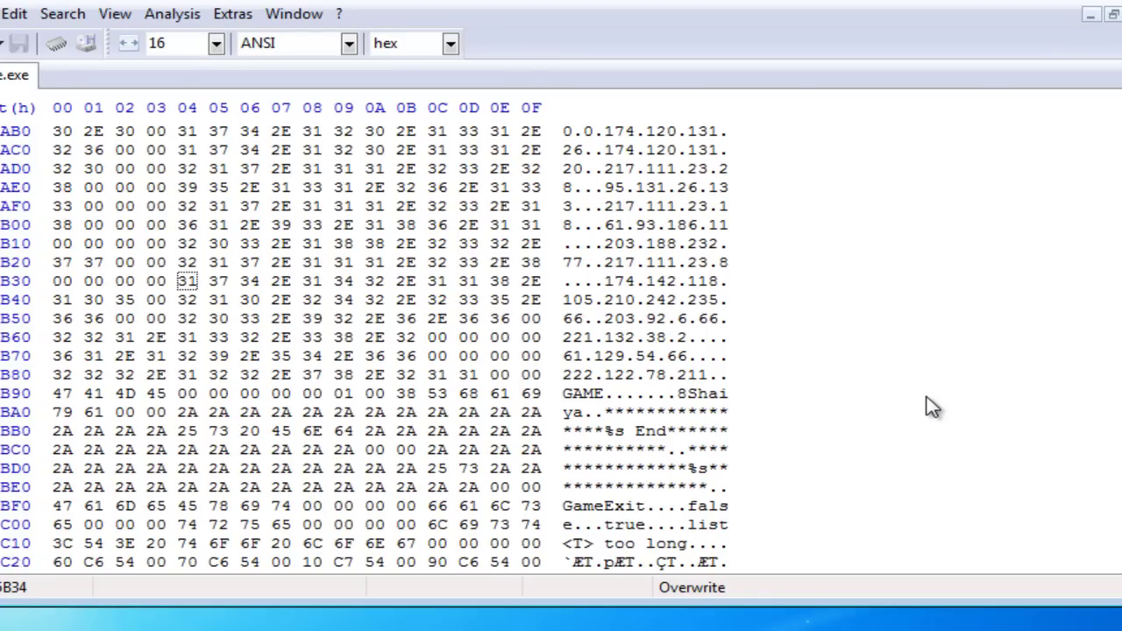
Step: Overwrite the embedded address to read 127.0.0.1 and select the leftover 18 bytes for editing
key(Right)
text(2)
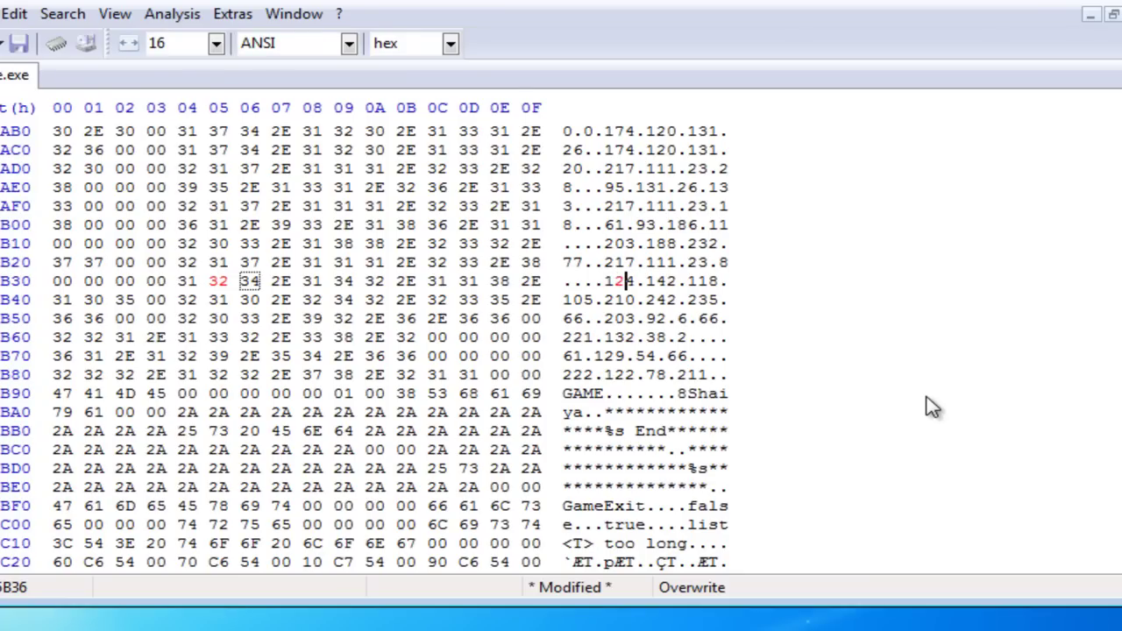
text(7)
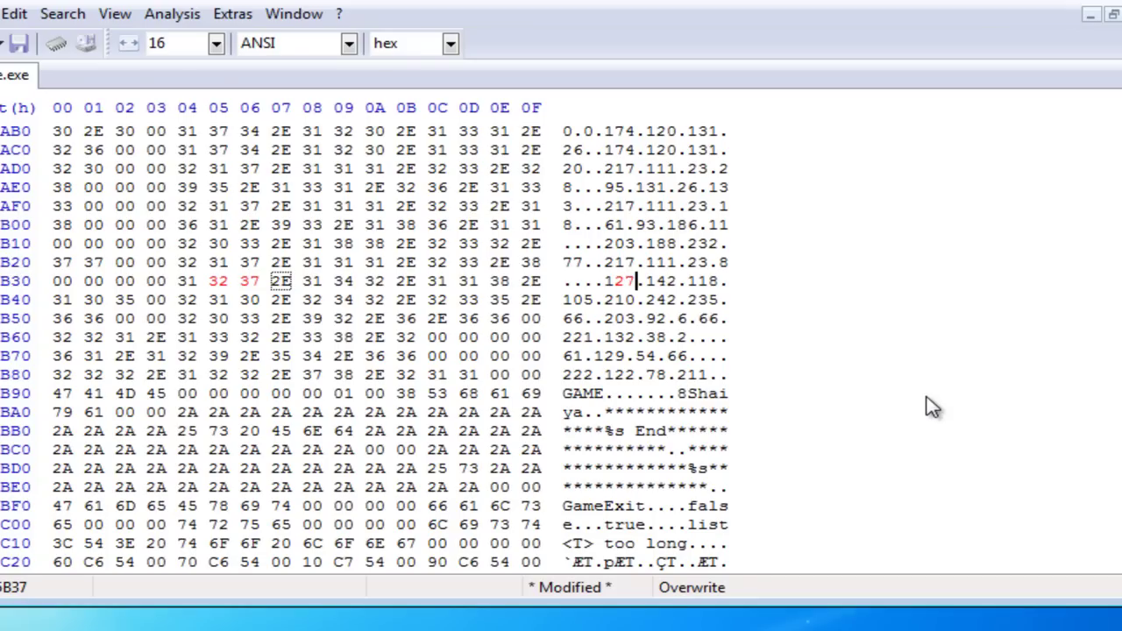
key(Right)
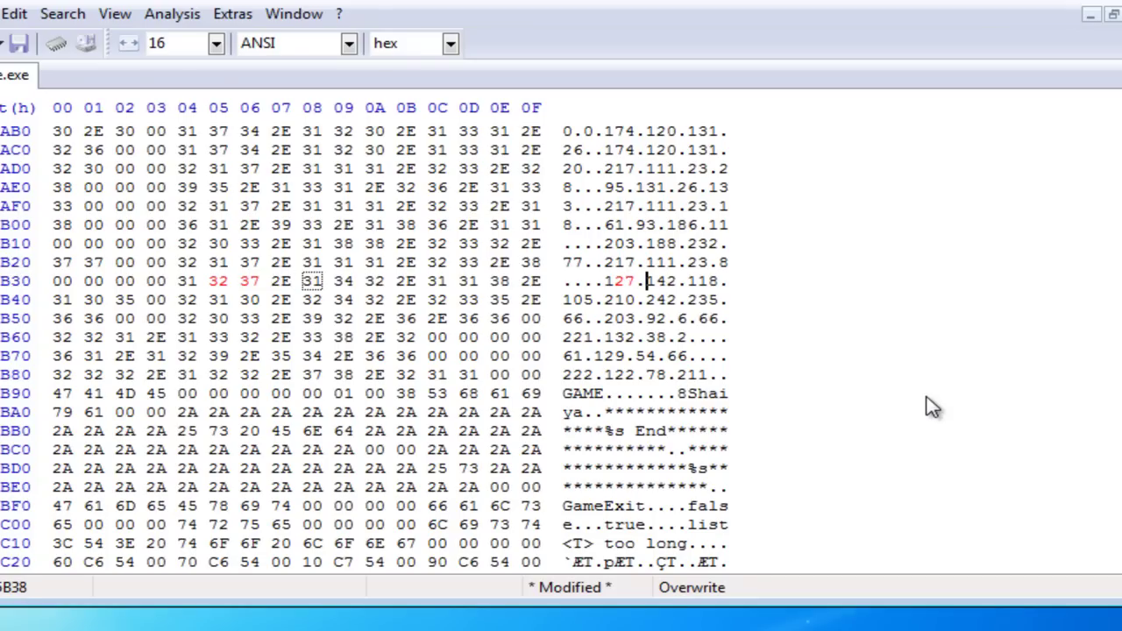
text(0.0)
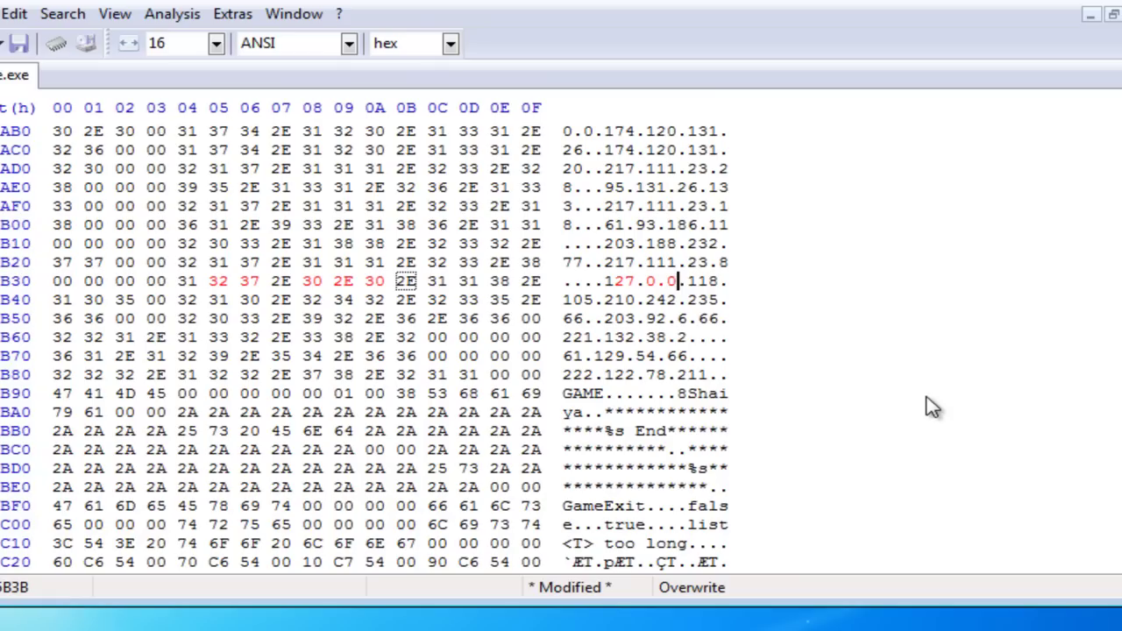
key(Right)
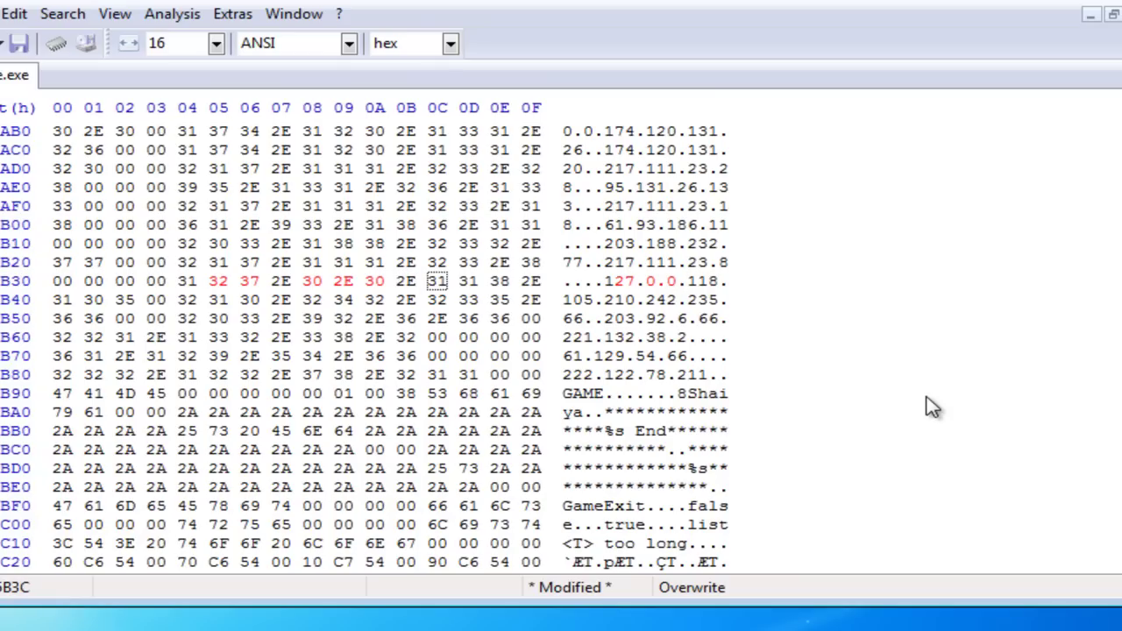
key(Right)
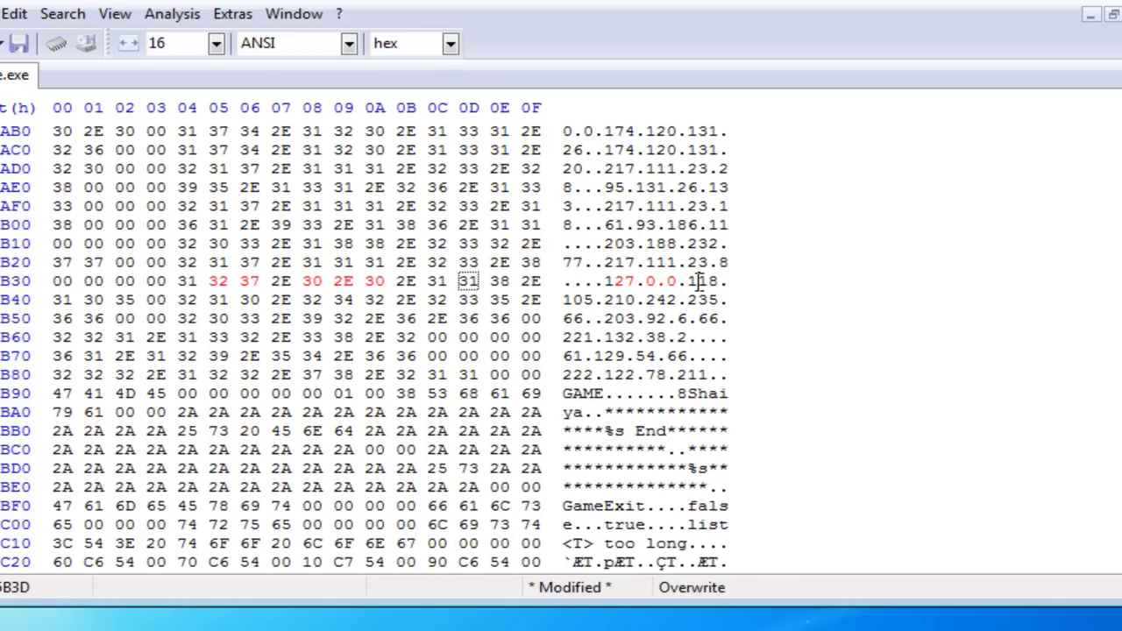
drag(700, 281, 717, 281)
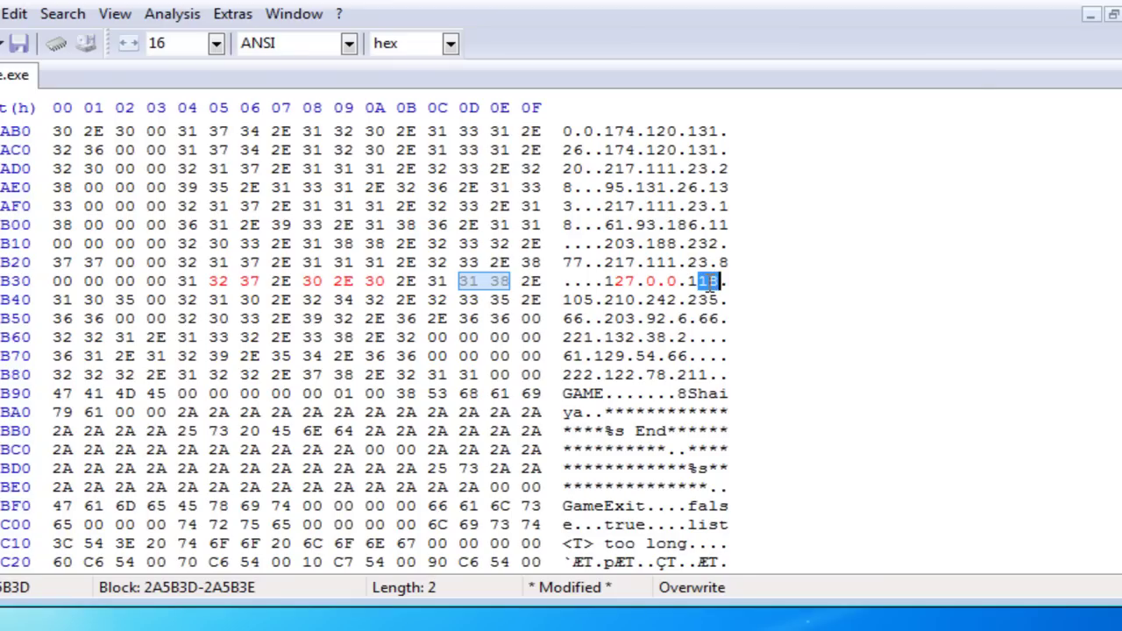
right_click(708, 284)
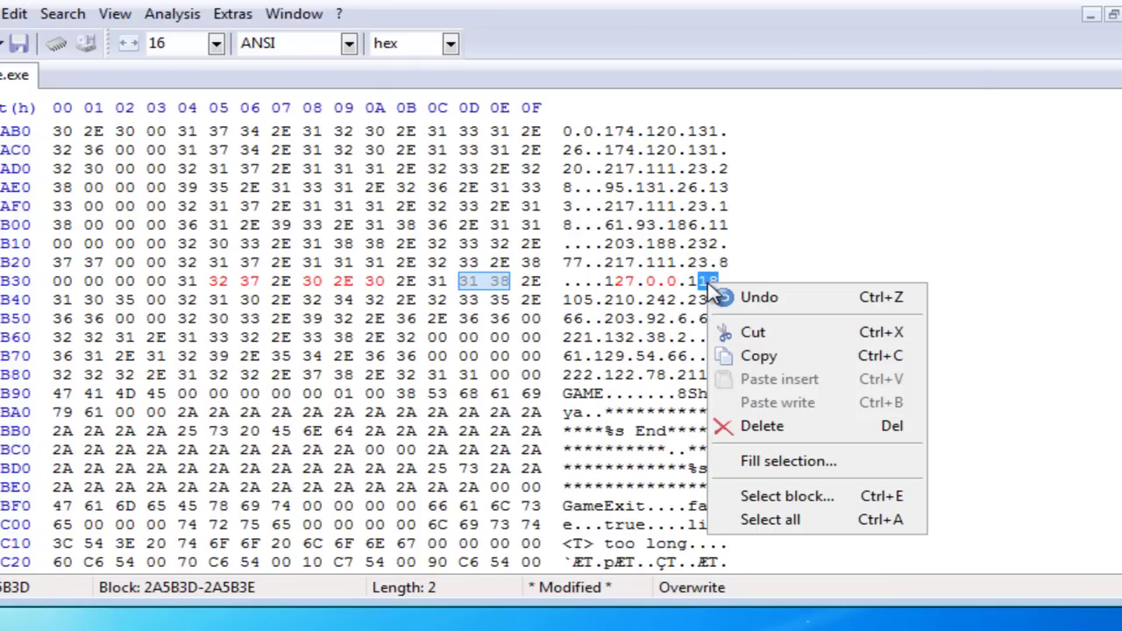
Step: Fill the leftover address bytes with 00 so it reads 127.0.0.1, and save game.exe
click(788, 463)
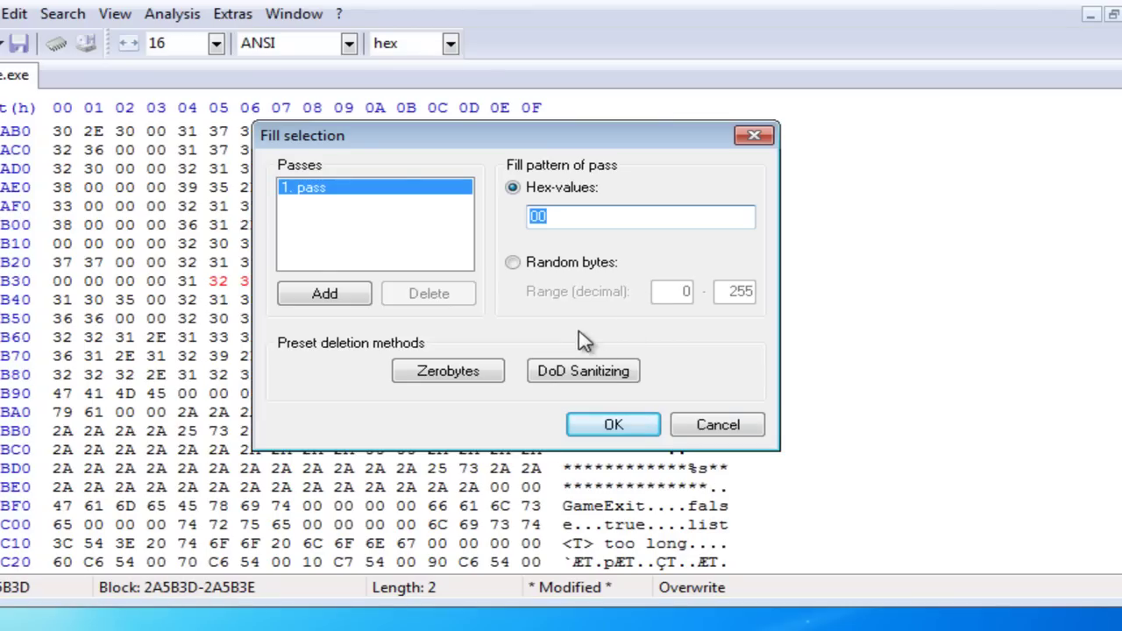
click(612, 426)
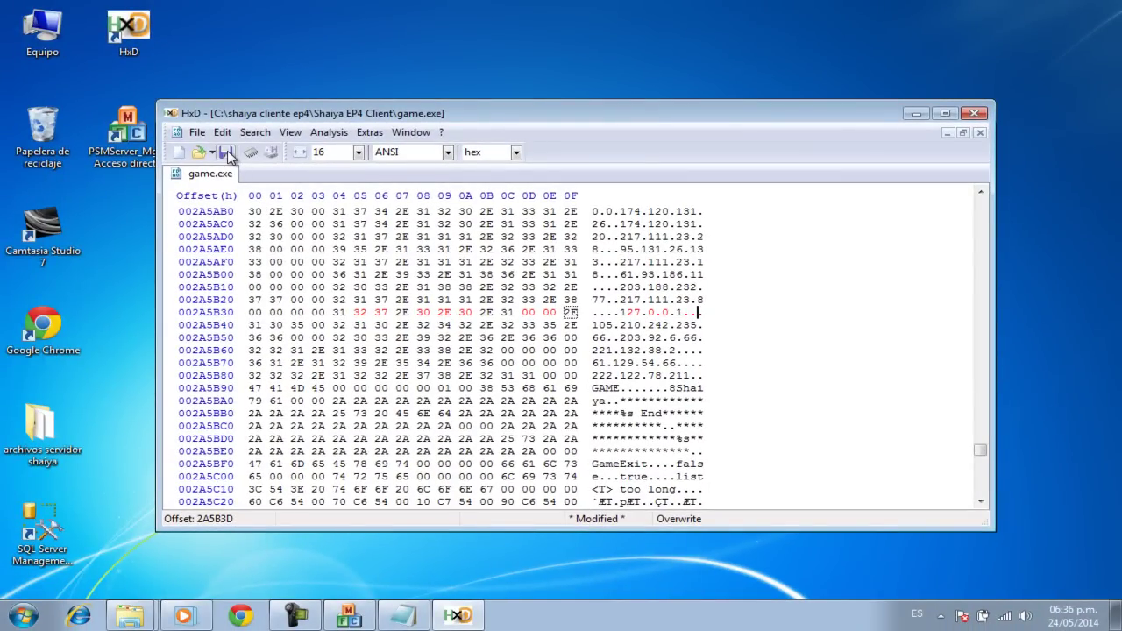
click(226, 154)
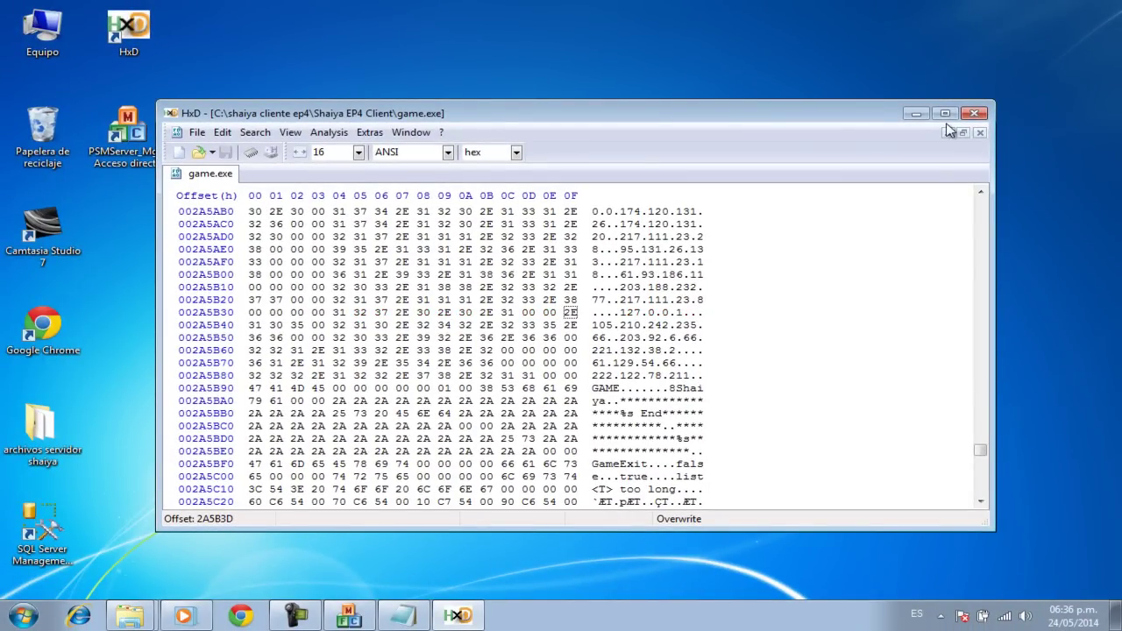
Step: Close HxD and refresh the desktop
click(973, 113)
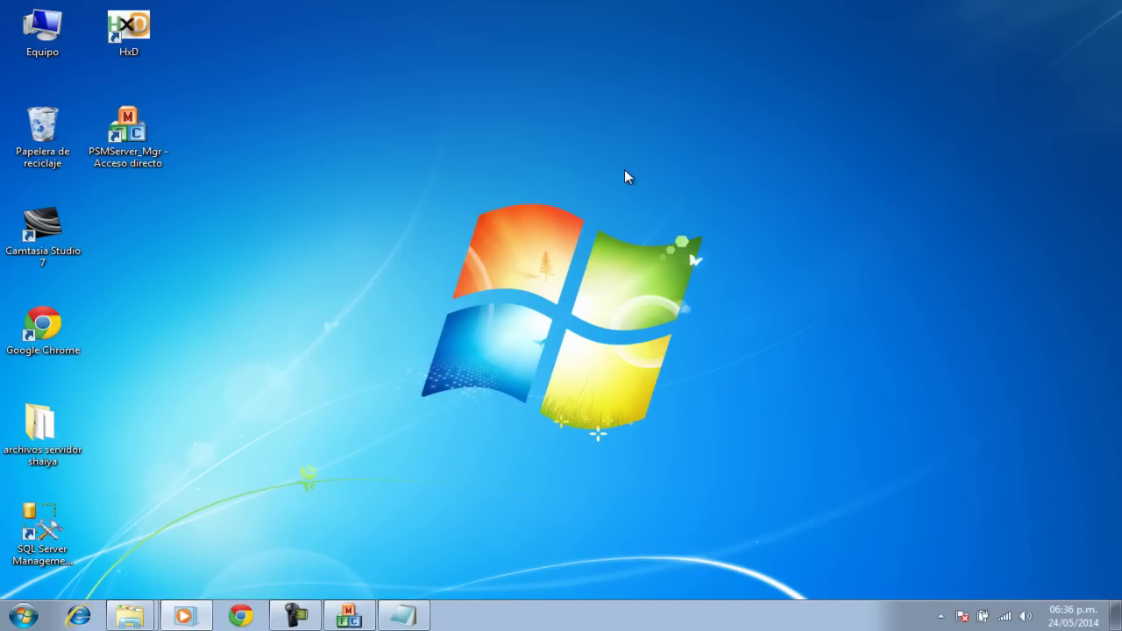
right_click(395, 221)
click(424, 266)
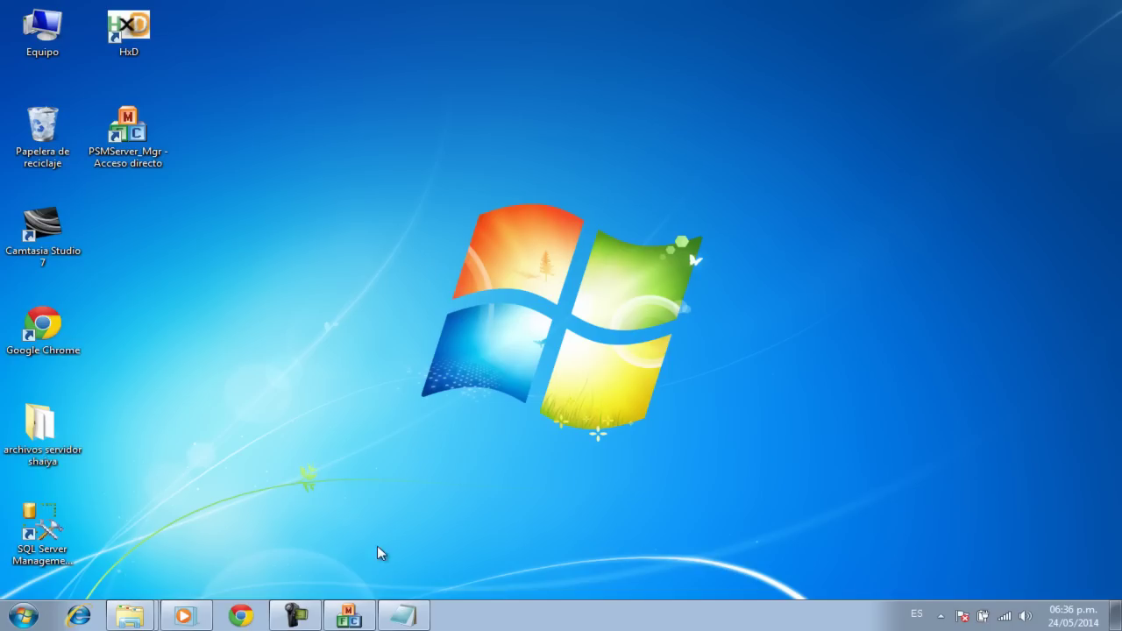
Step: Briefly show and hide Server Patch Config, then open and close the Equipo drives window
click(359, 612)
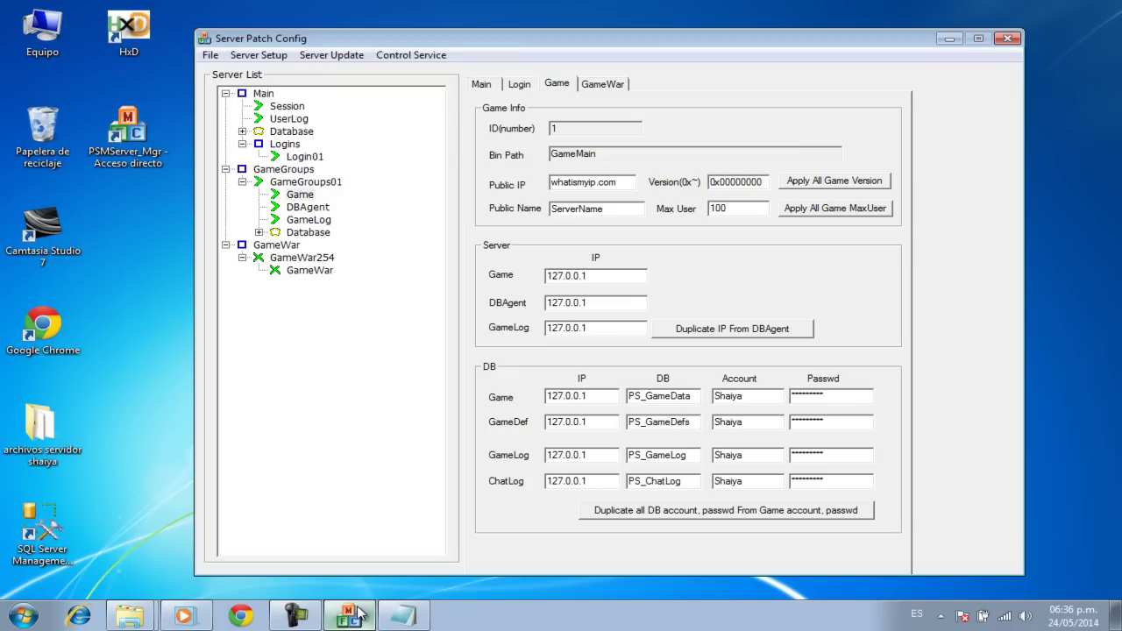
click(359, 613)
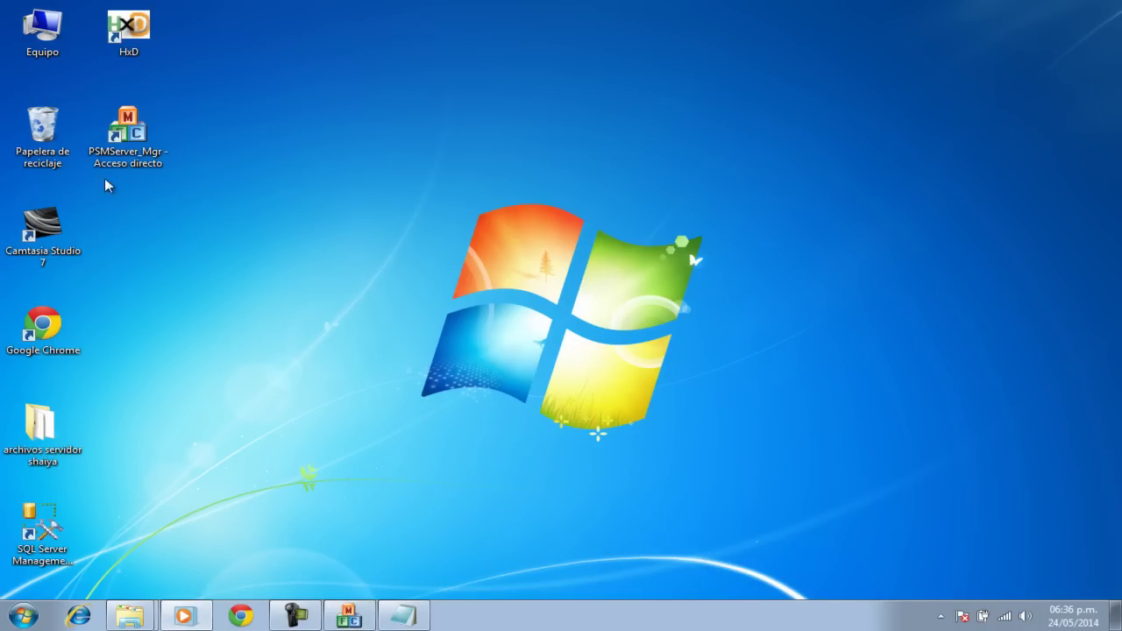
double_click(43, 32)
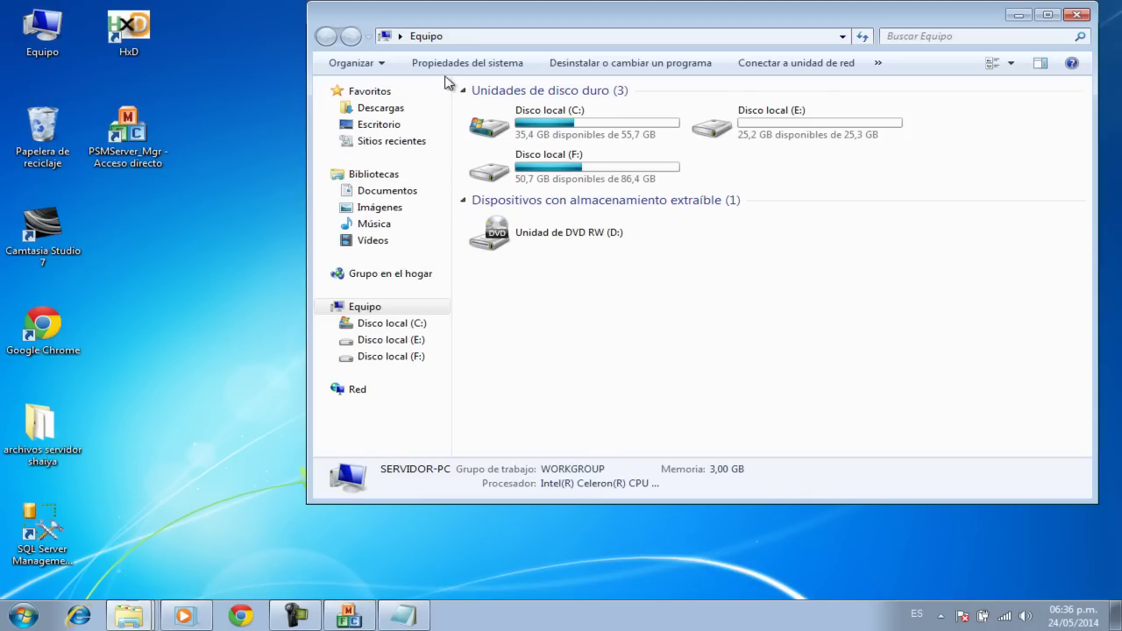
click(1077, 15)
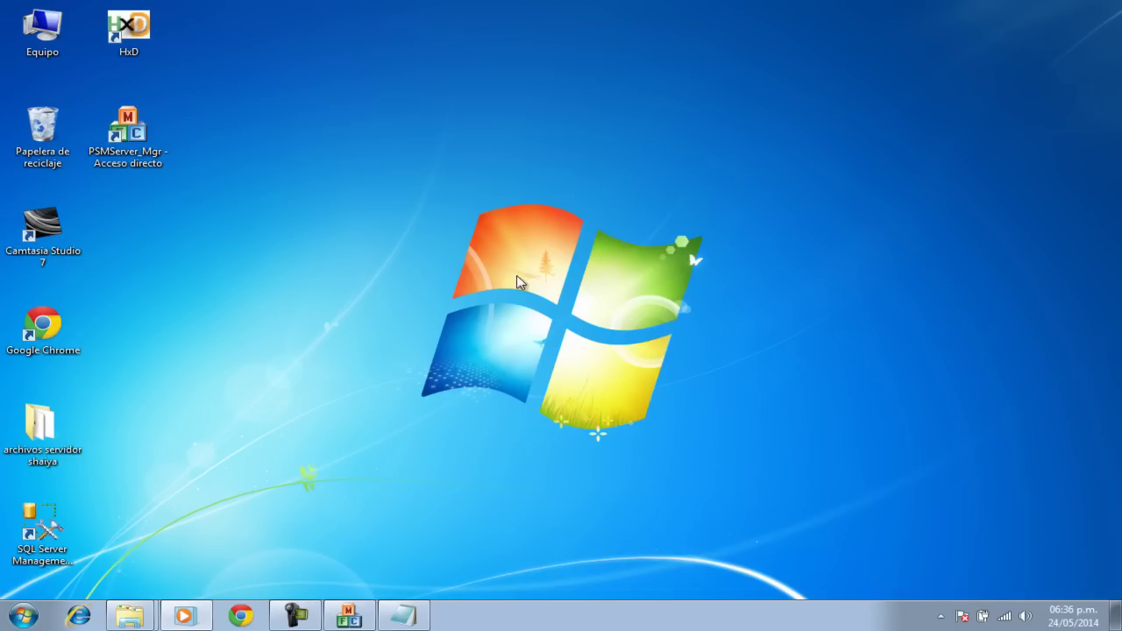
Step: Check the patched game.exe in the Shaiya EP4 Client folder, then close the Aeria launcher
click(138, 616)
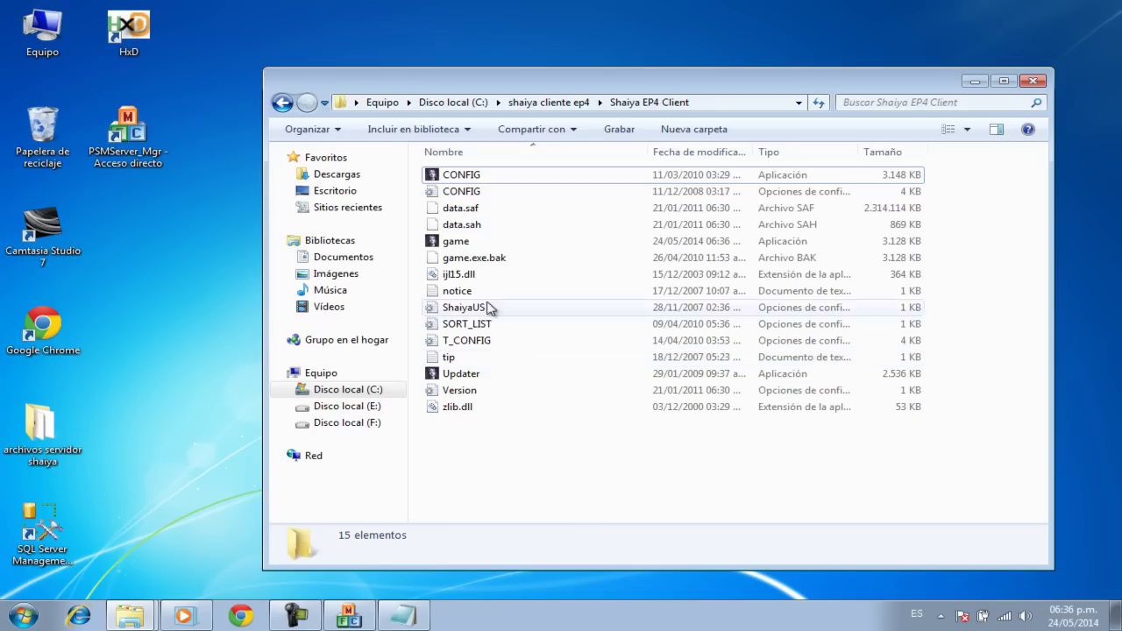
click(474, 245)
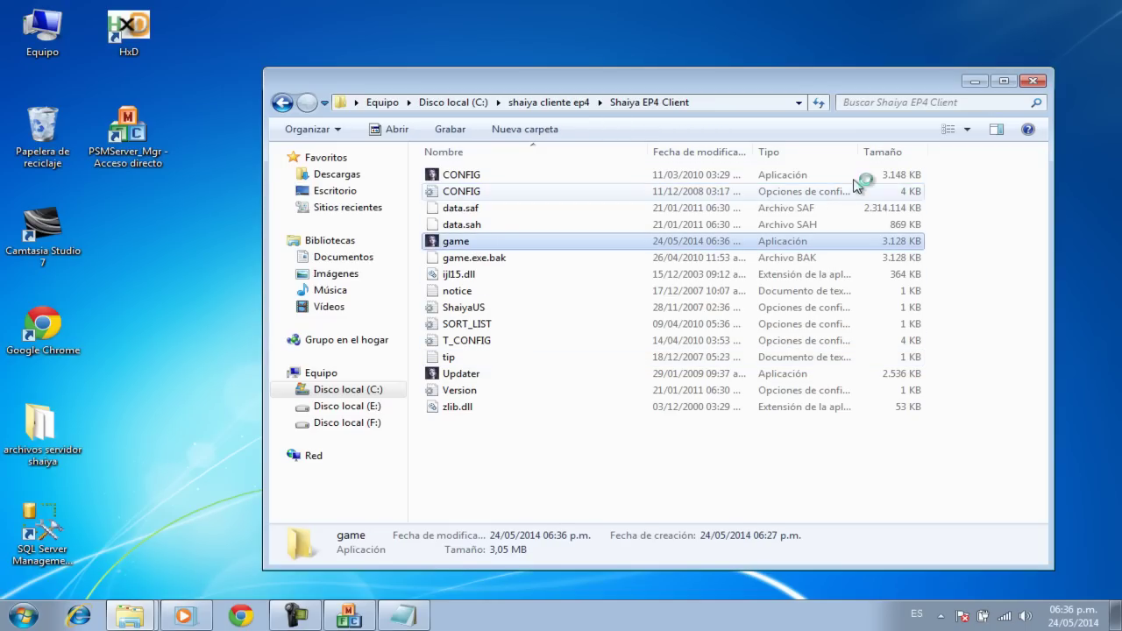
click(978, 81)
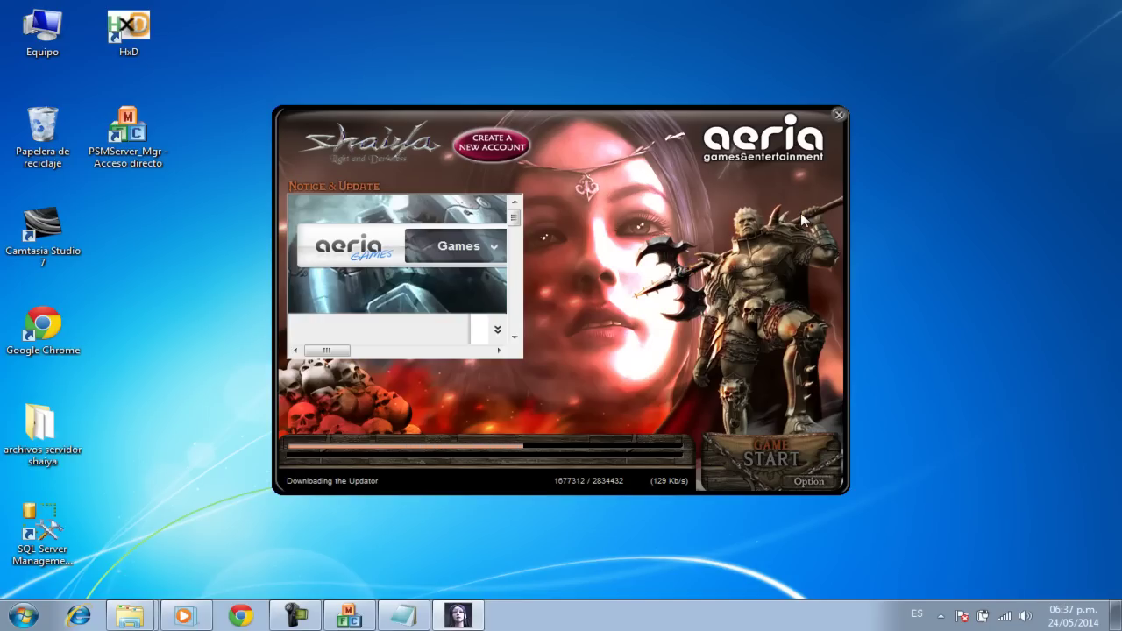
click(837, 115)
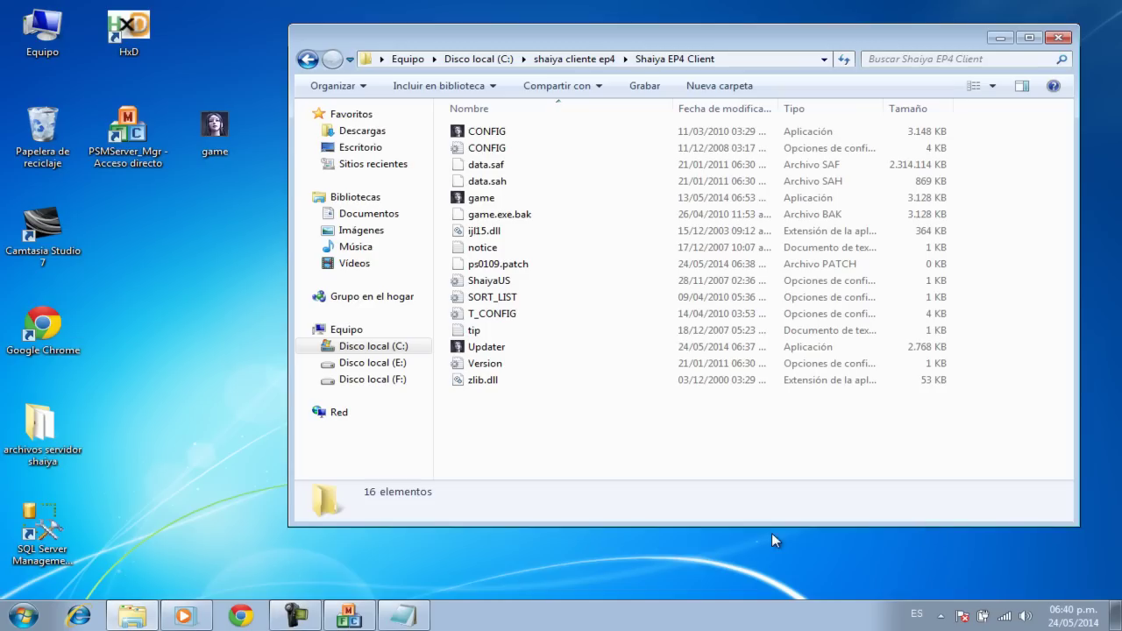
Step: Copy the desktop game.exe into the Shaiya EP4 Client folder, replacing the existing game file
click(292, 615)
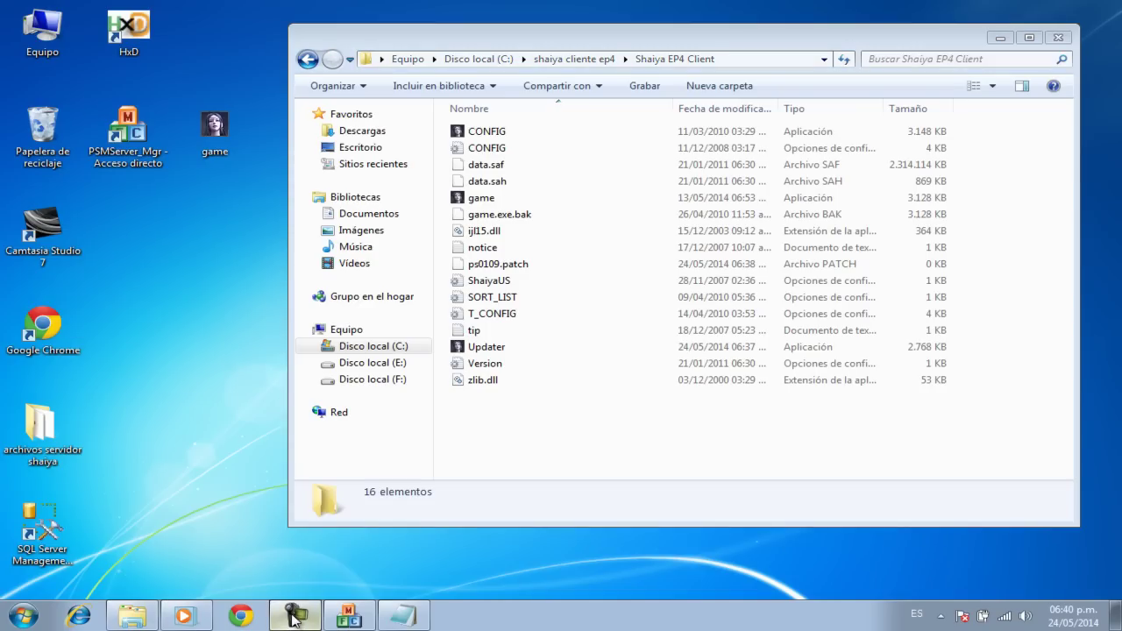
click(1052, 506)
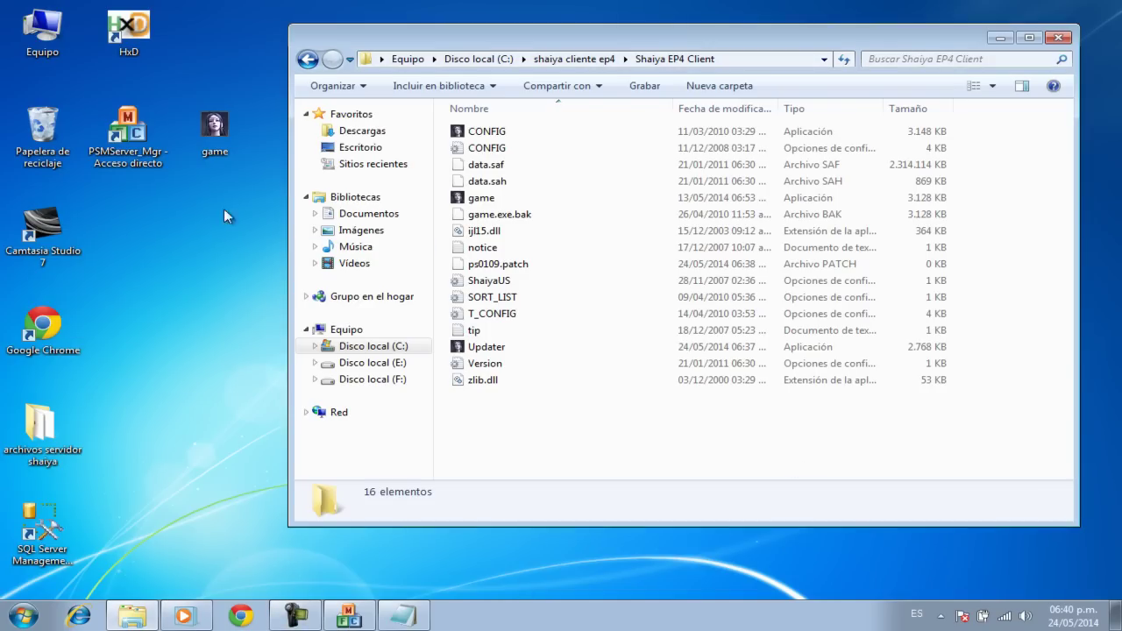
drag(214, 147, 133, 238)
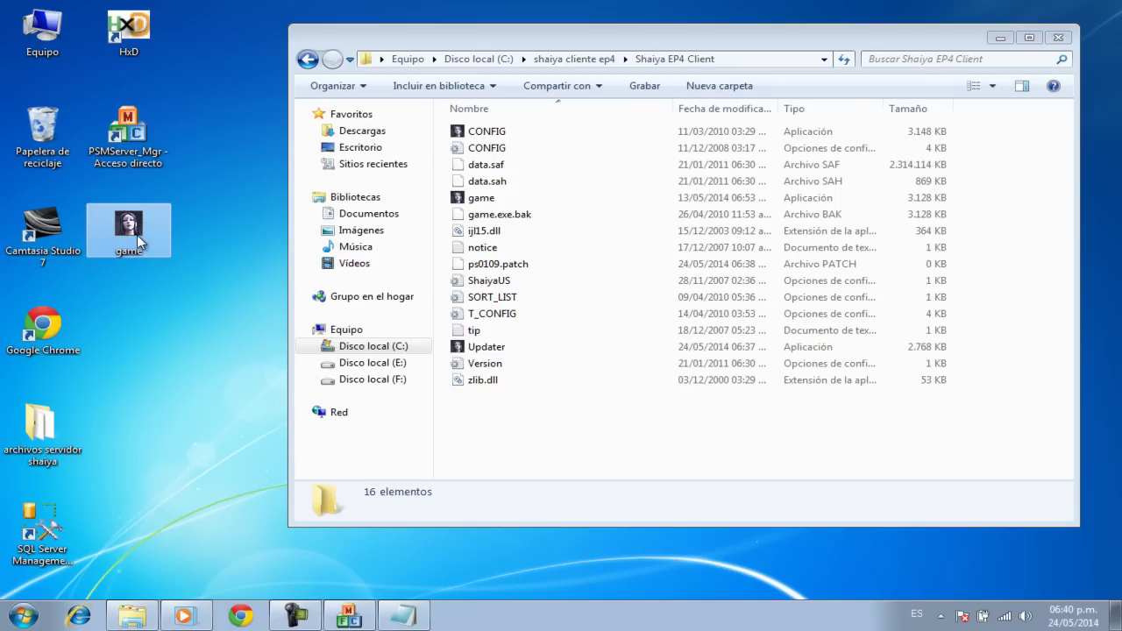
right_click(132, 235)
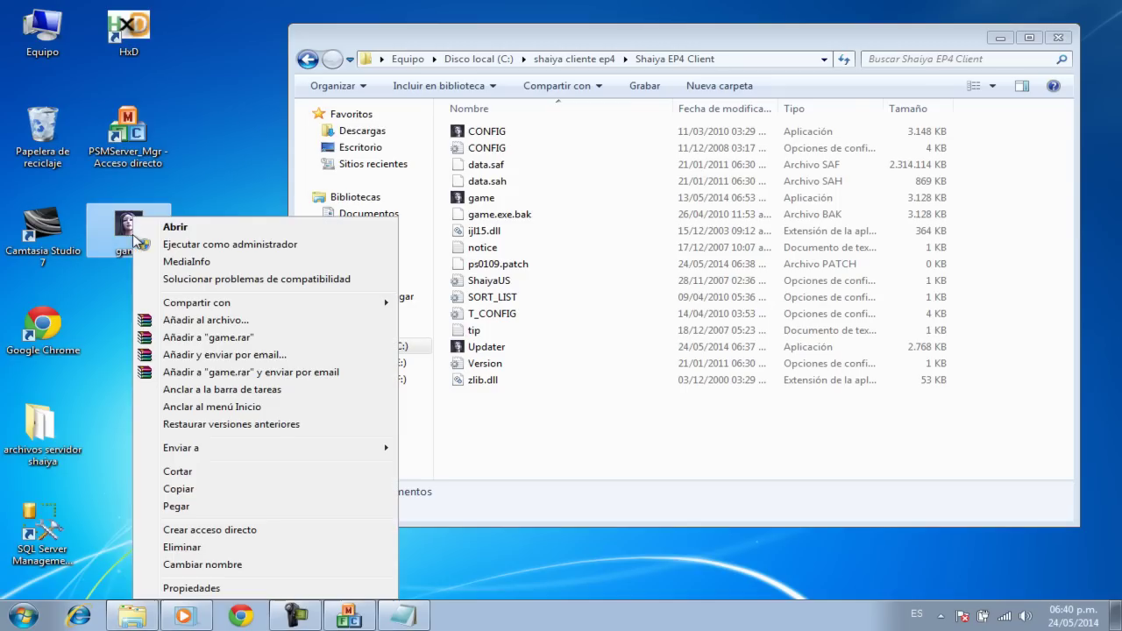
click(216, 418)
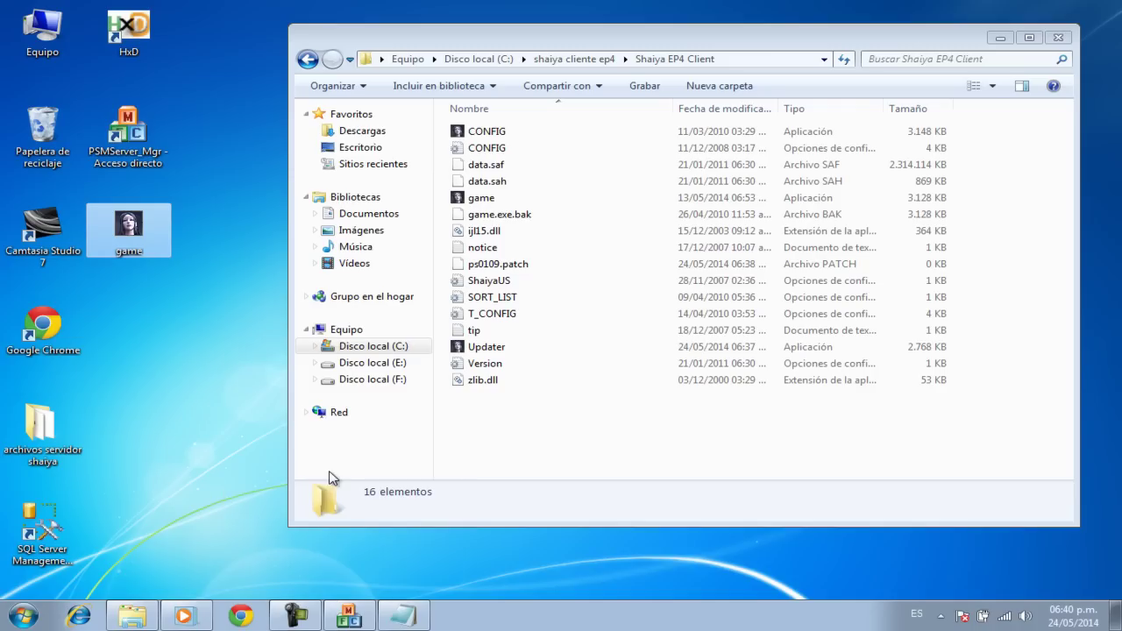
right_click(525, 437)
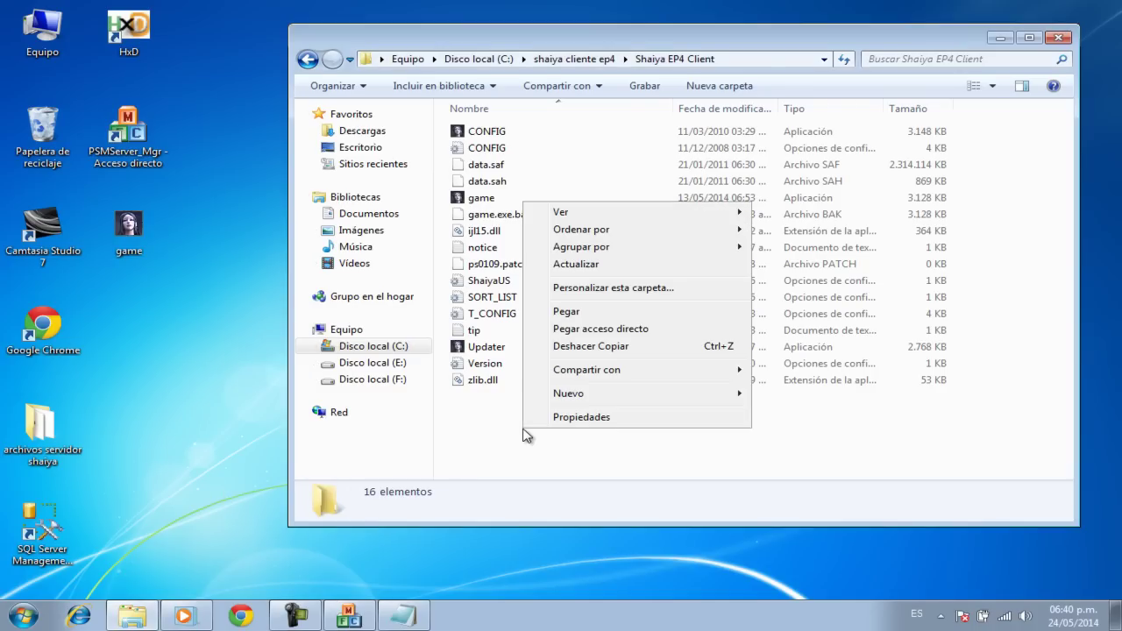
click(571, 313)
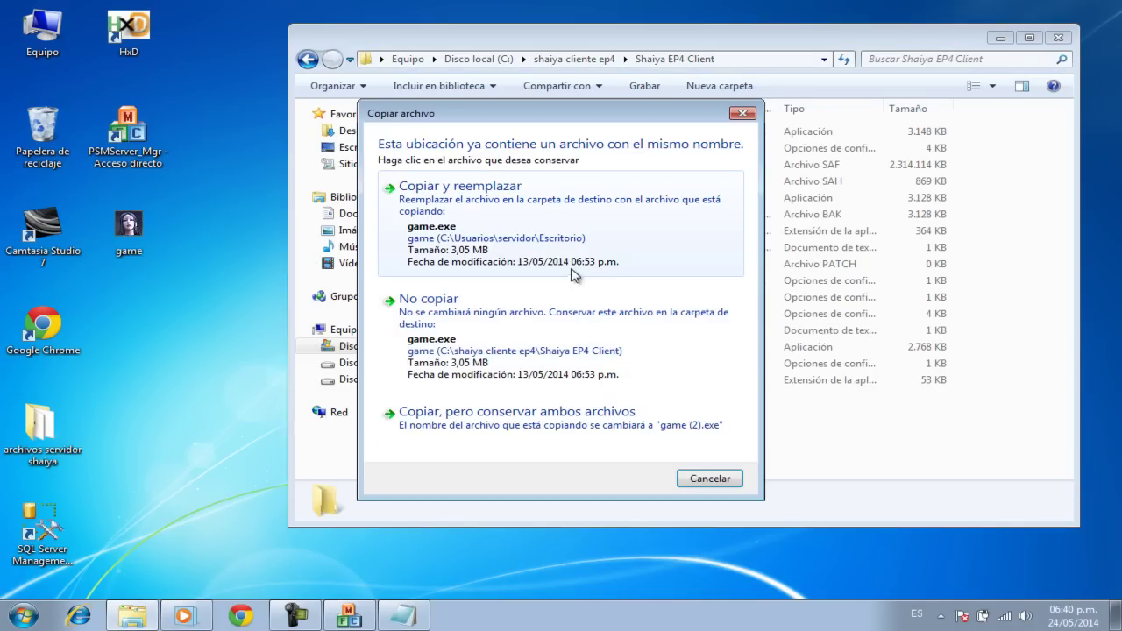
click(571, 249)
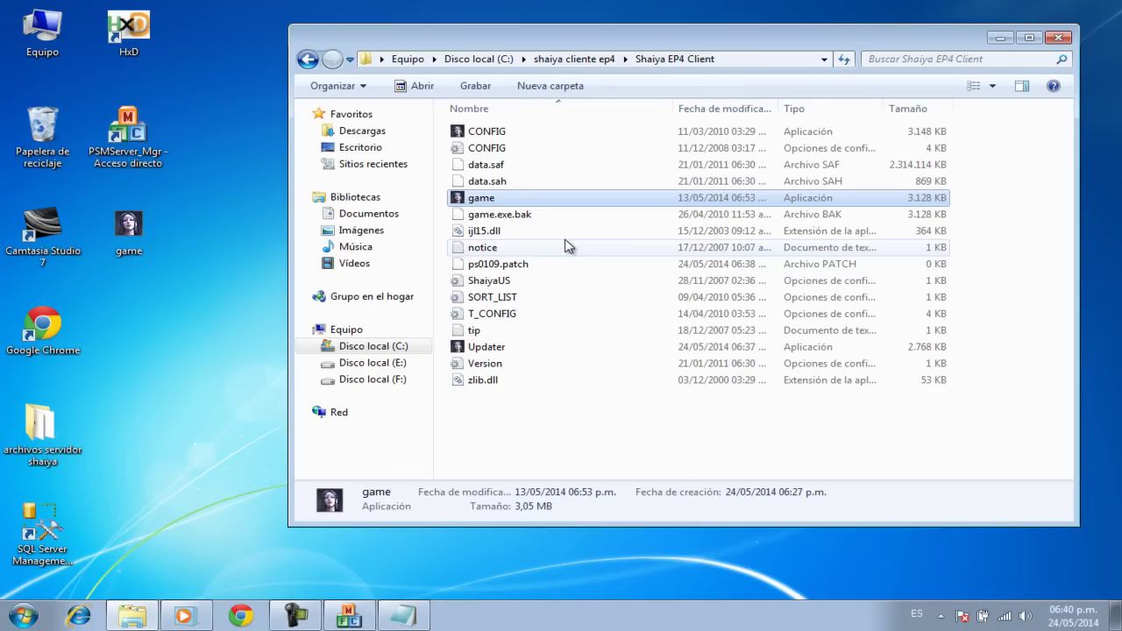
Step: Set Shaiya CONFIG to window mode at 1280x720(16:9) resolution and confirm
double_click(513, 132)
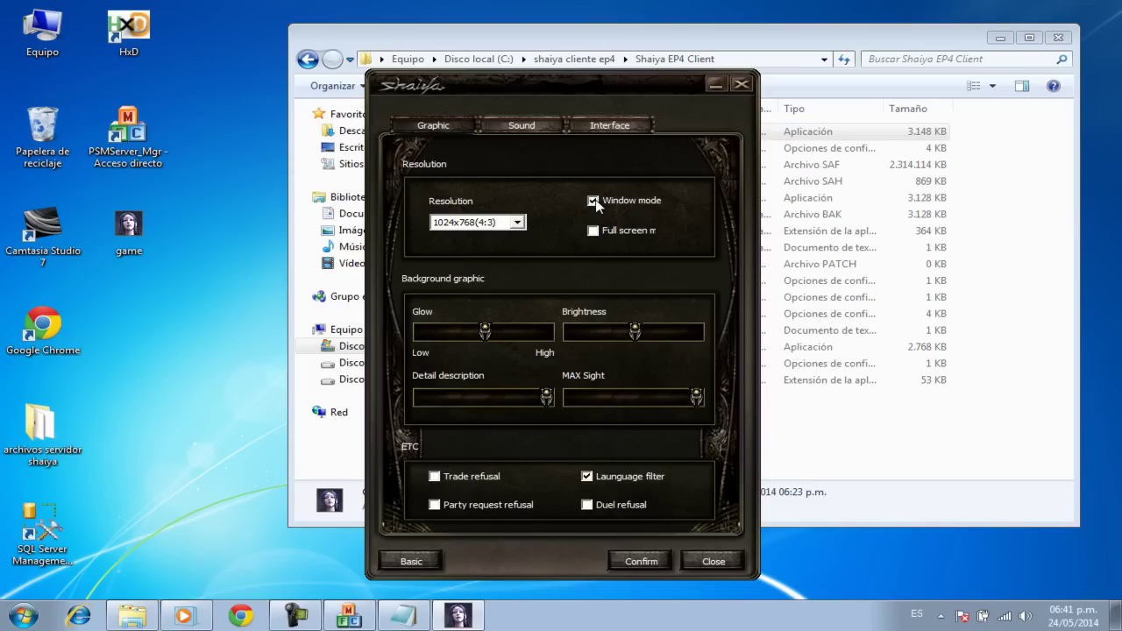
click(517, 222)
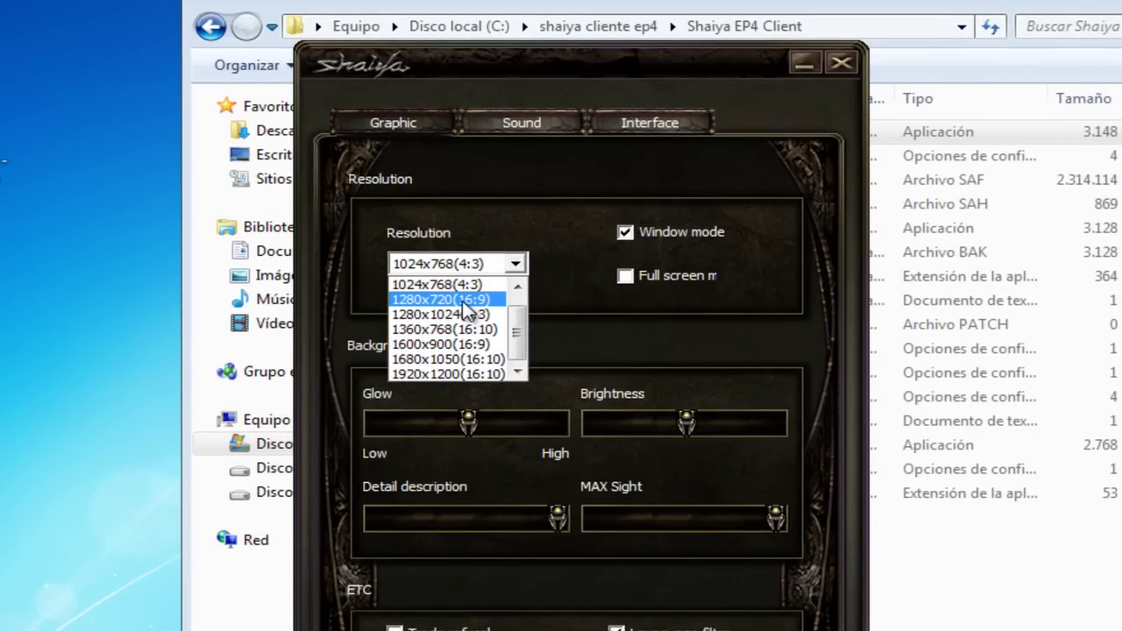
click(464, 303)
click(627, 561)
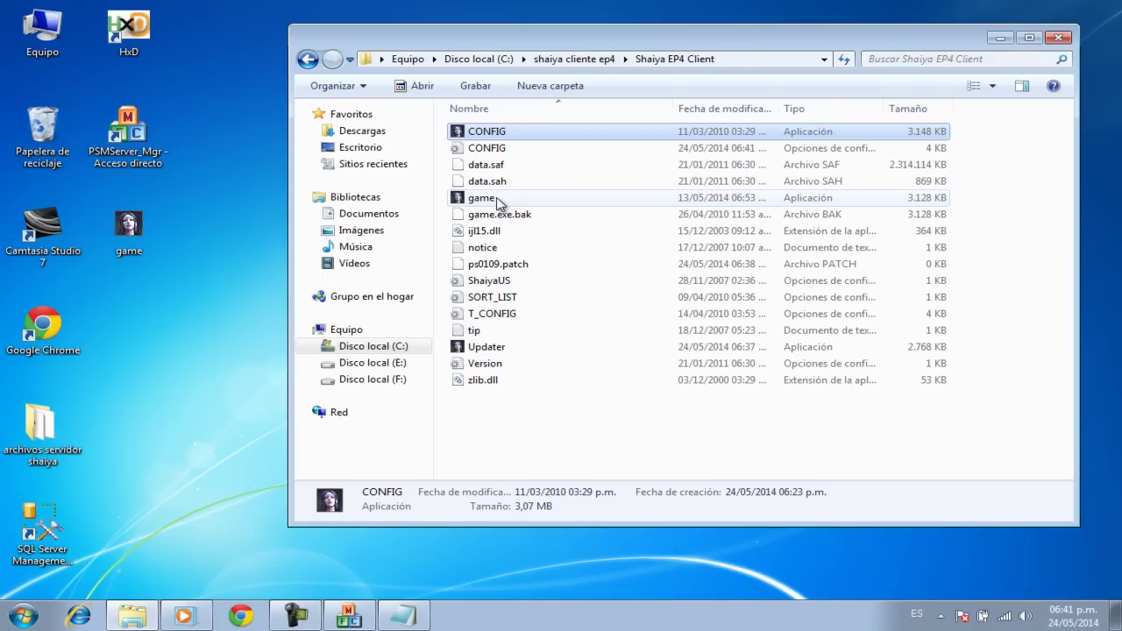
click(496, 199)
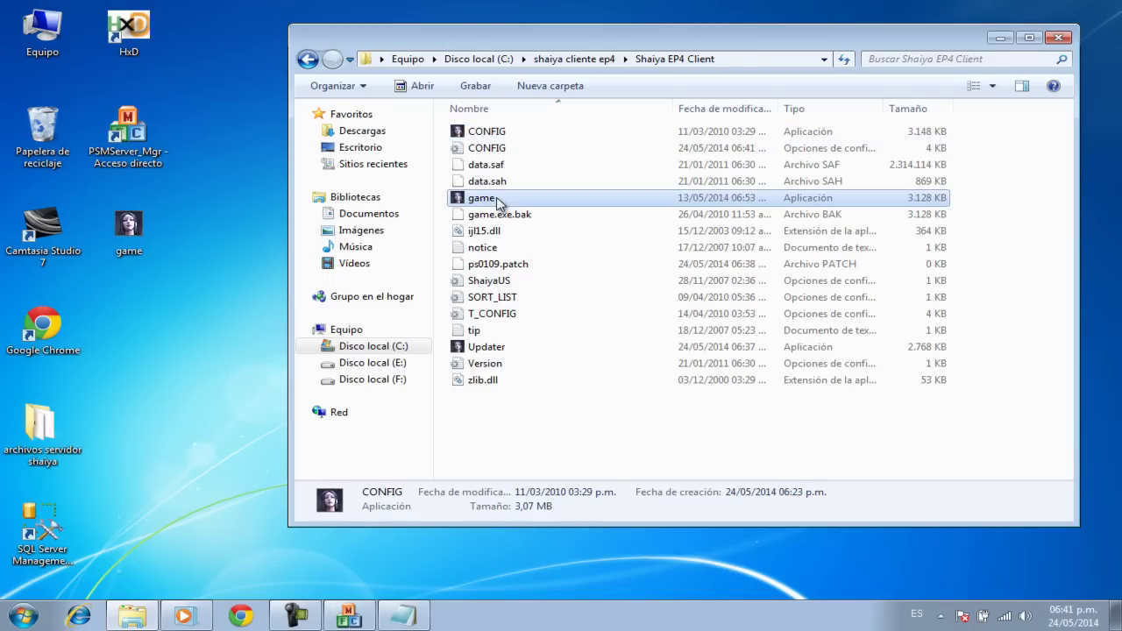
Step: Minimize the client folder and adjust the running game window's left and bottom edges
click(1004, 40)
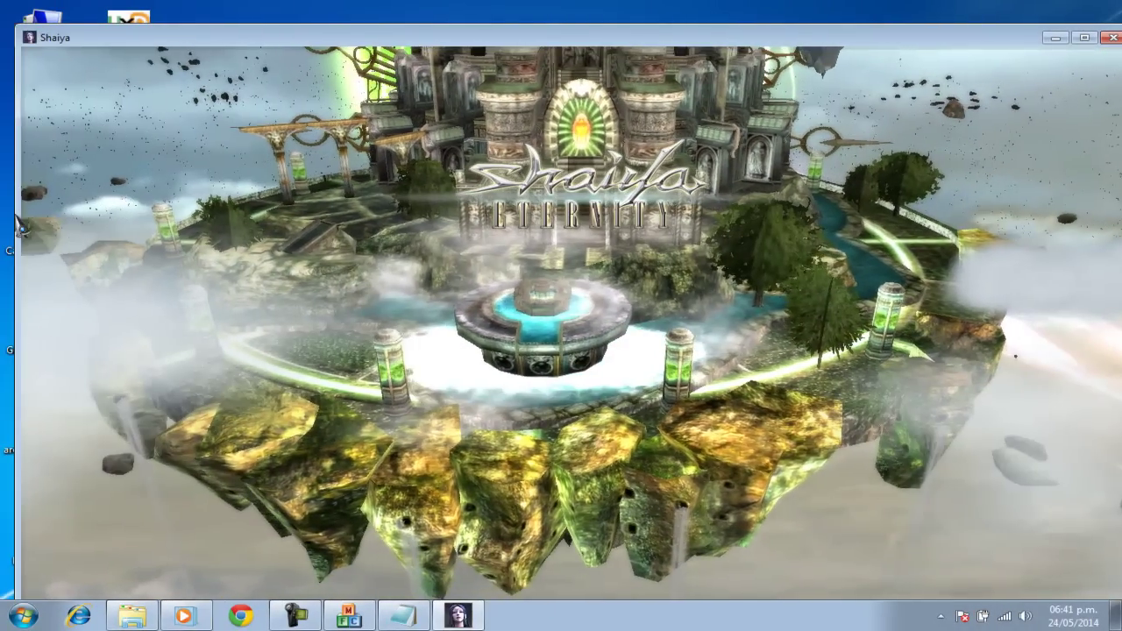
drag(7, 211, 17, 210)
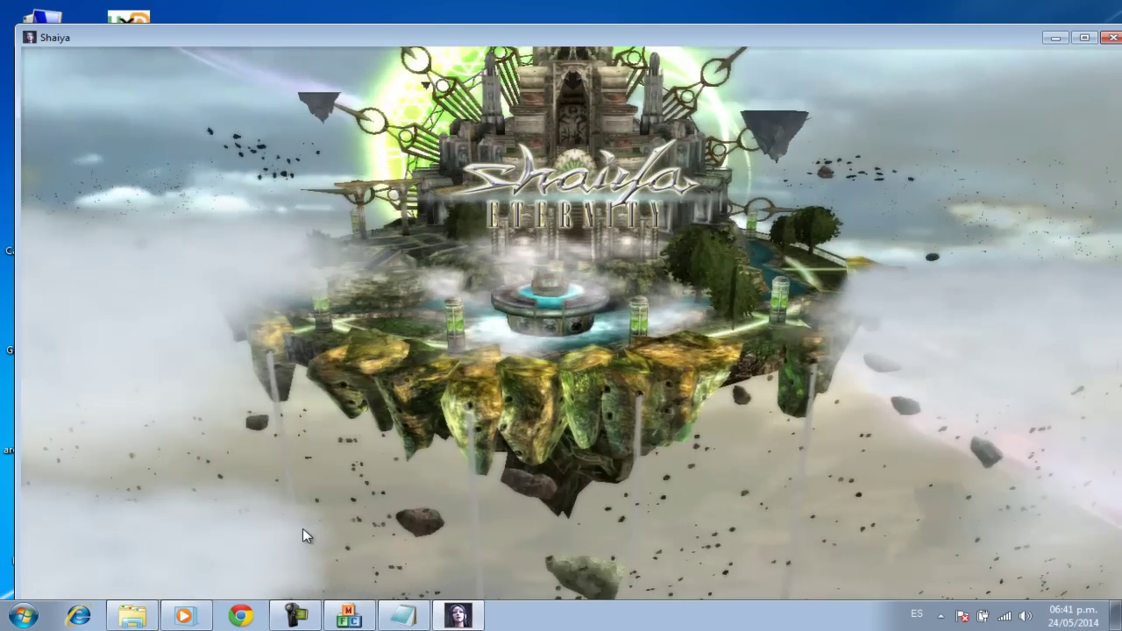
drag(677, 601, 681, 616)
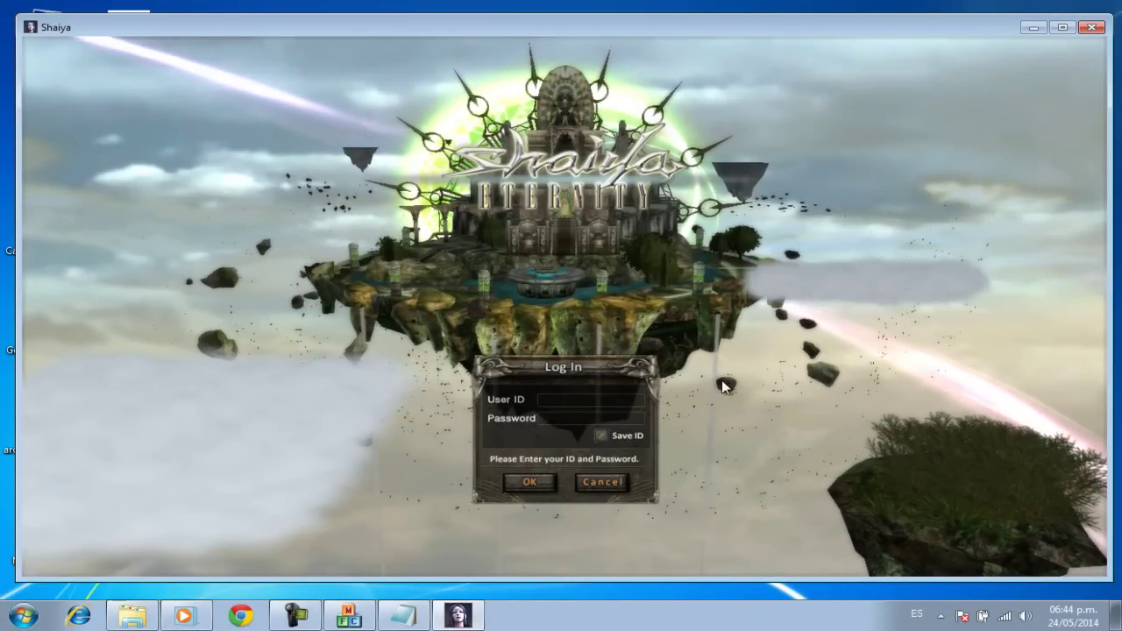
Step: Minimize Shaiya and launch SQL Server Management Studio Express from its desktop shortcut
click(1033, 27)
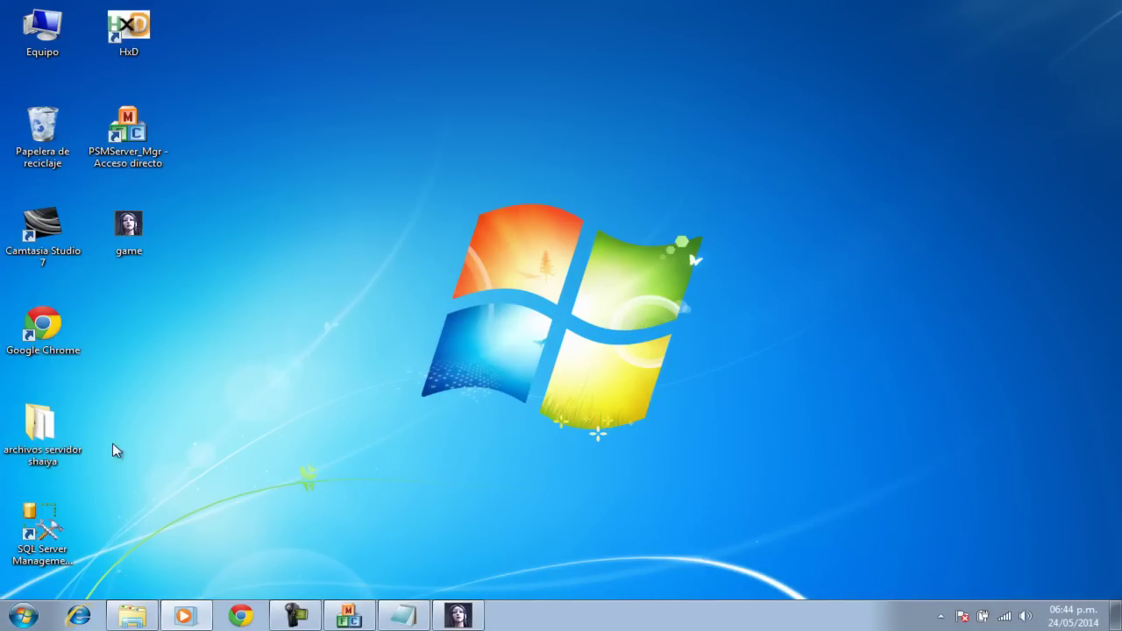
click(50, 537)
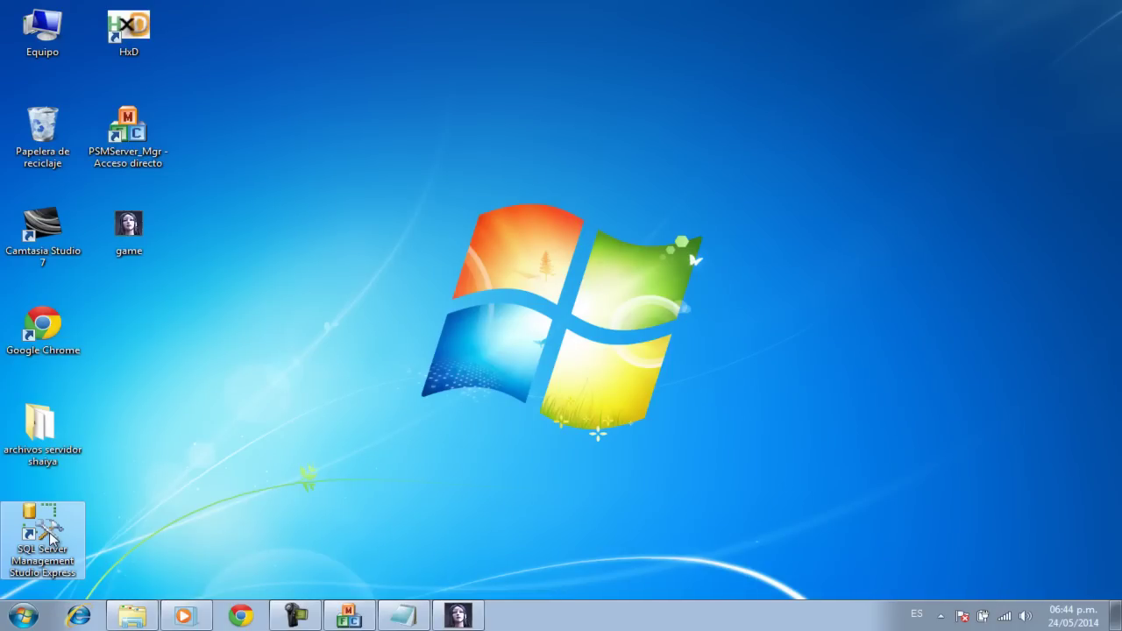
double_click(50, 536)
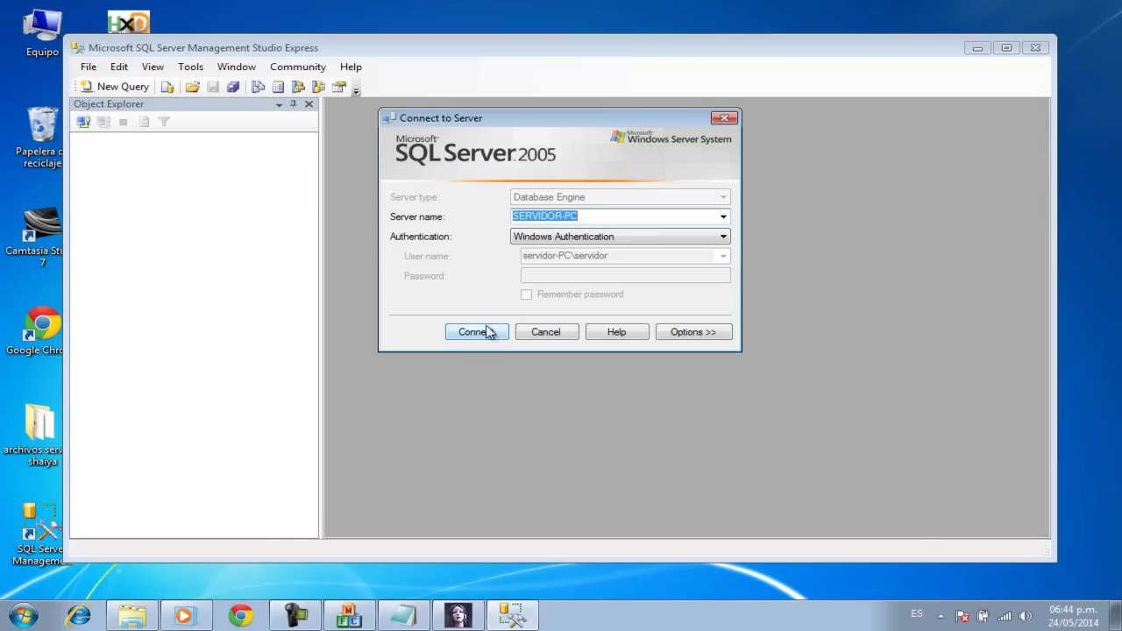
Step: Connect to the local server and expand Databases > PS_UserData > Tables
click(486, 332)
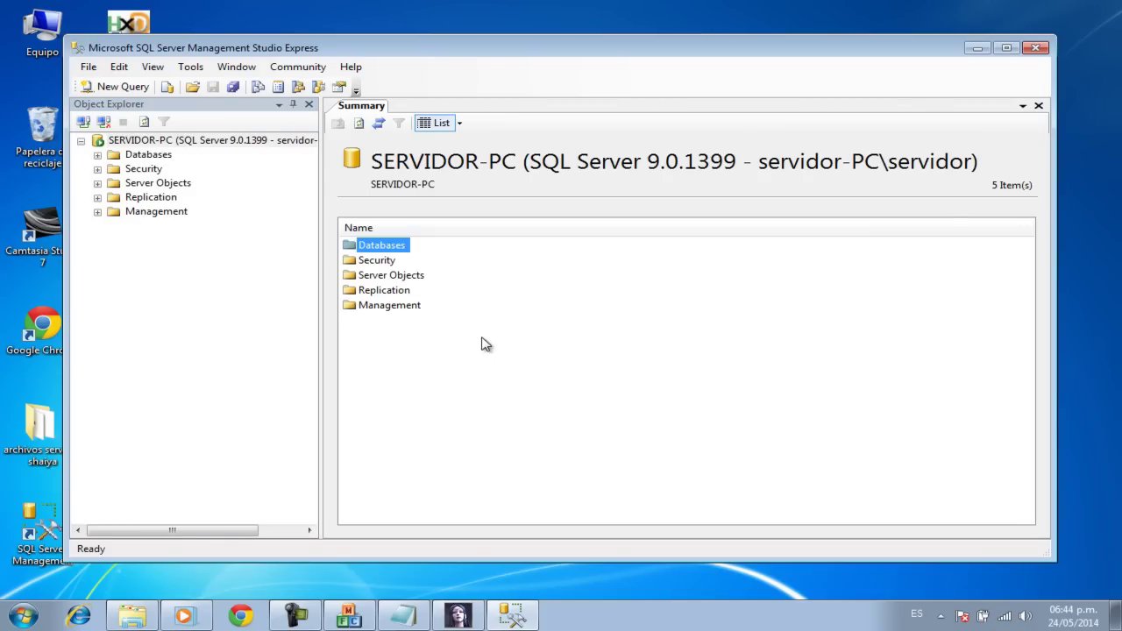
click(98, 154)
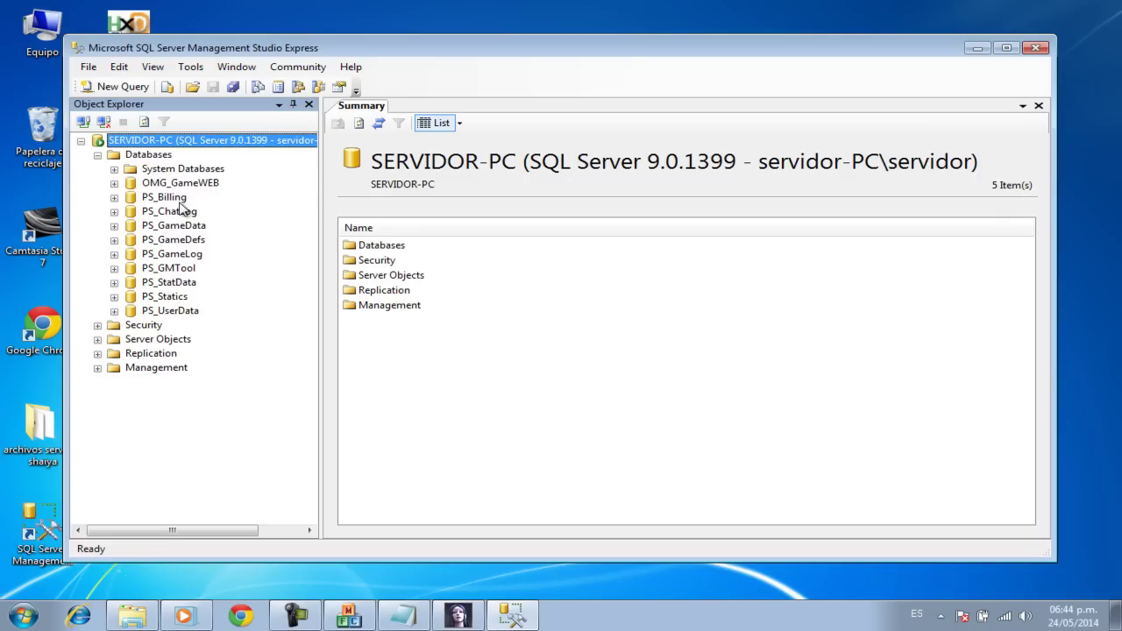
click(114, 310)
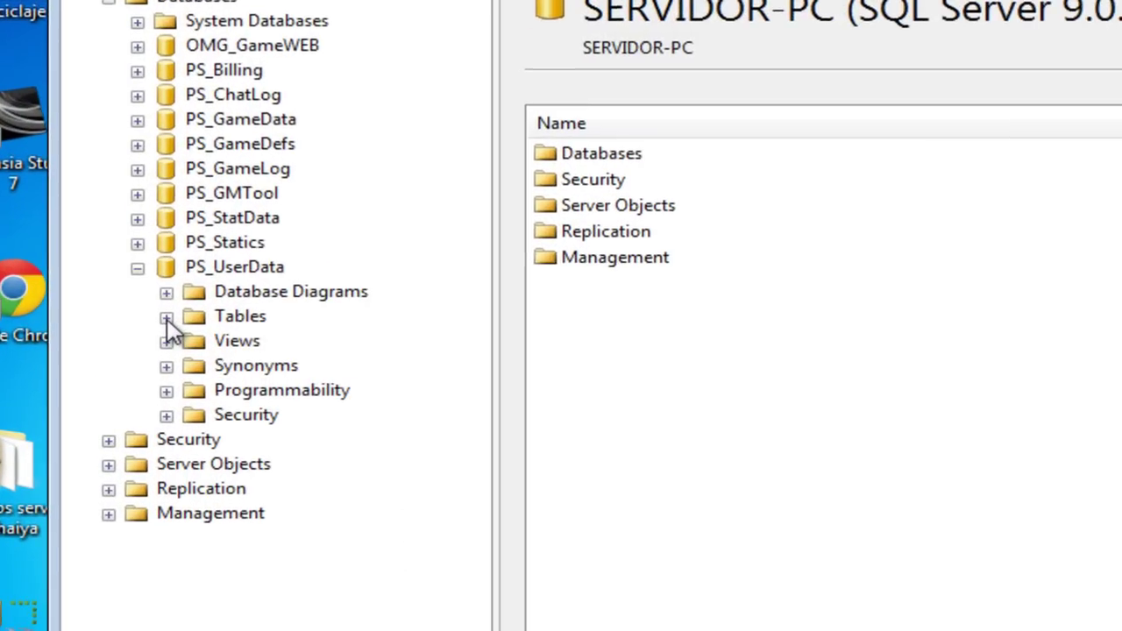
click(166, 317)
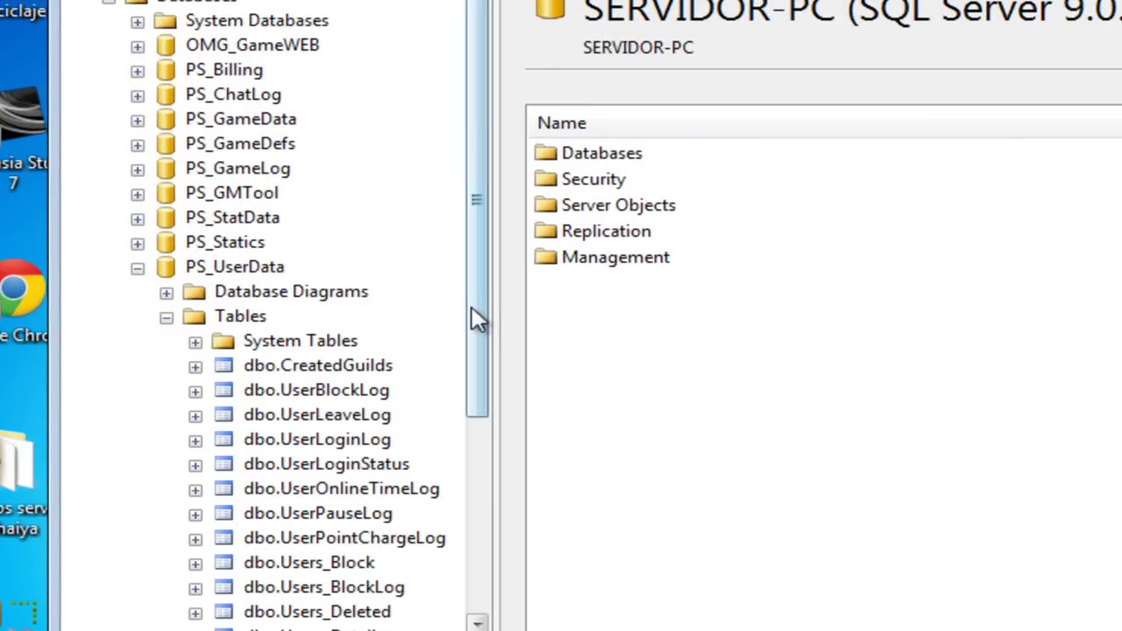
Step: Open the dbo.Users_Master table for editing
drag(476, 318, 500, 441)
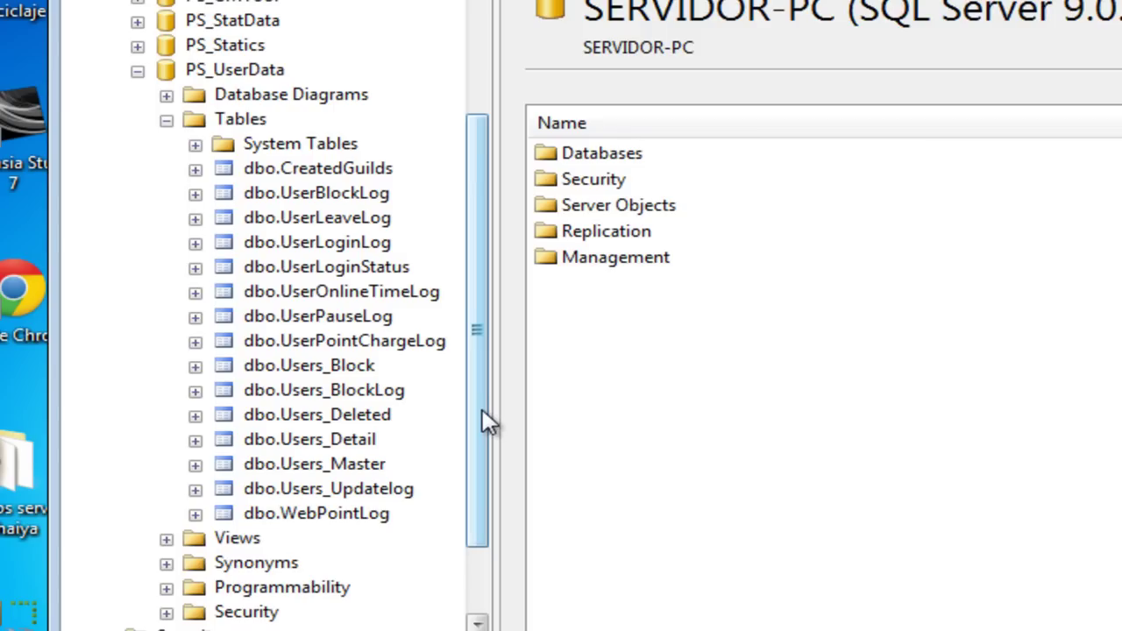
drag(487, 419, 483, 441)
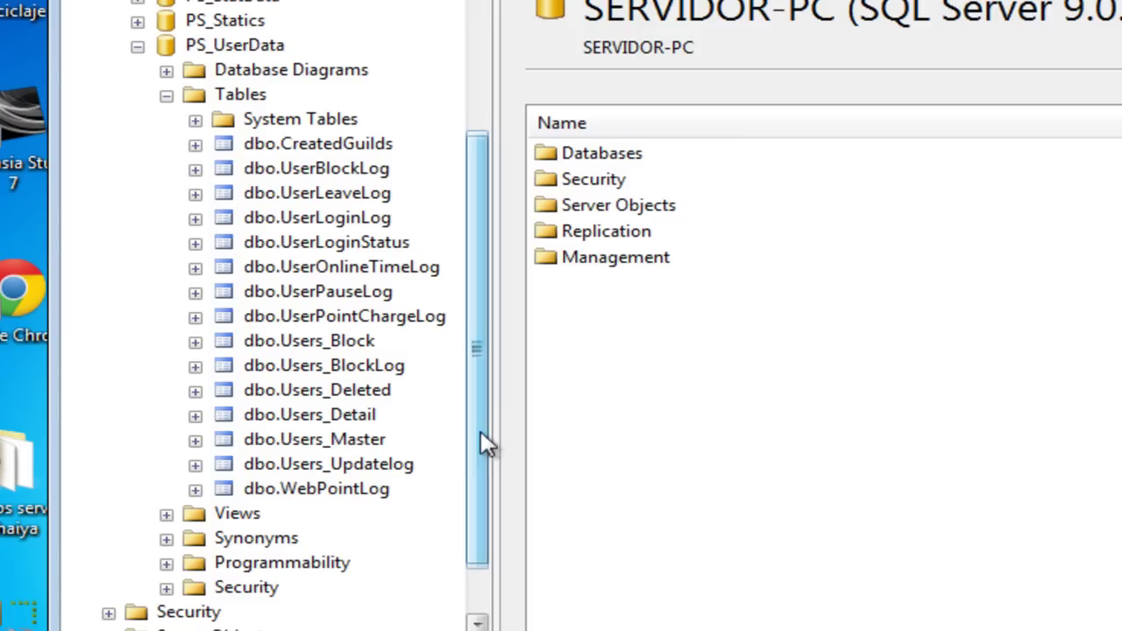
right_click(333, 452)
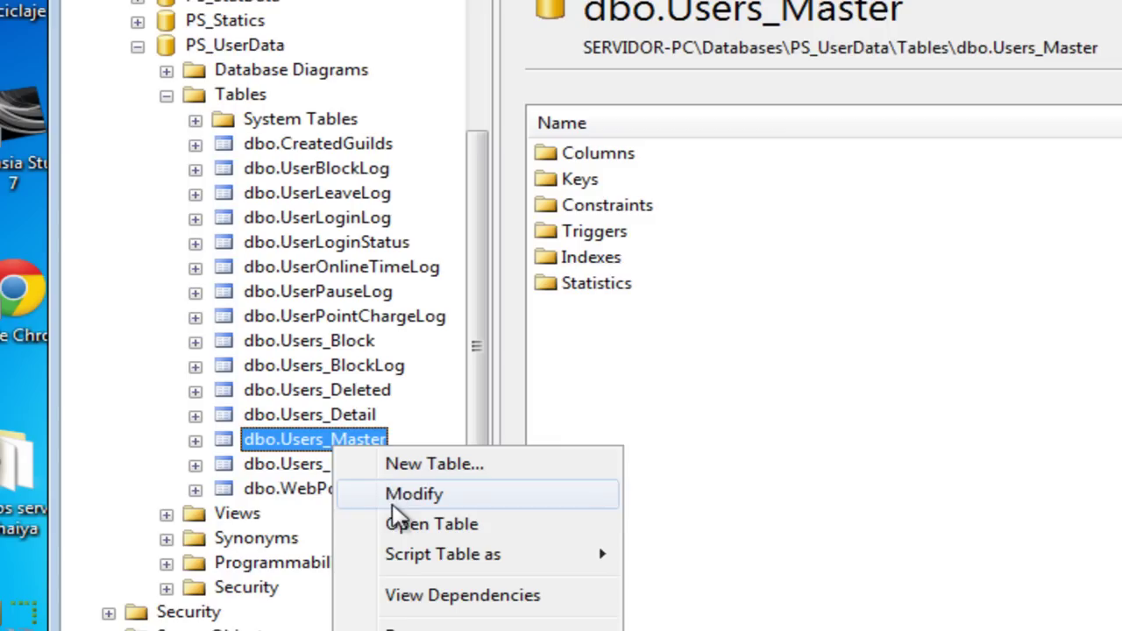
click(407, 526)
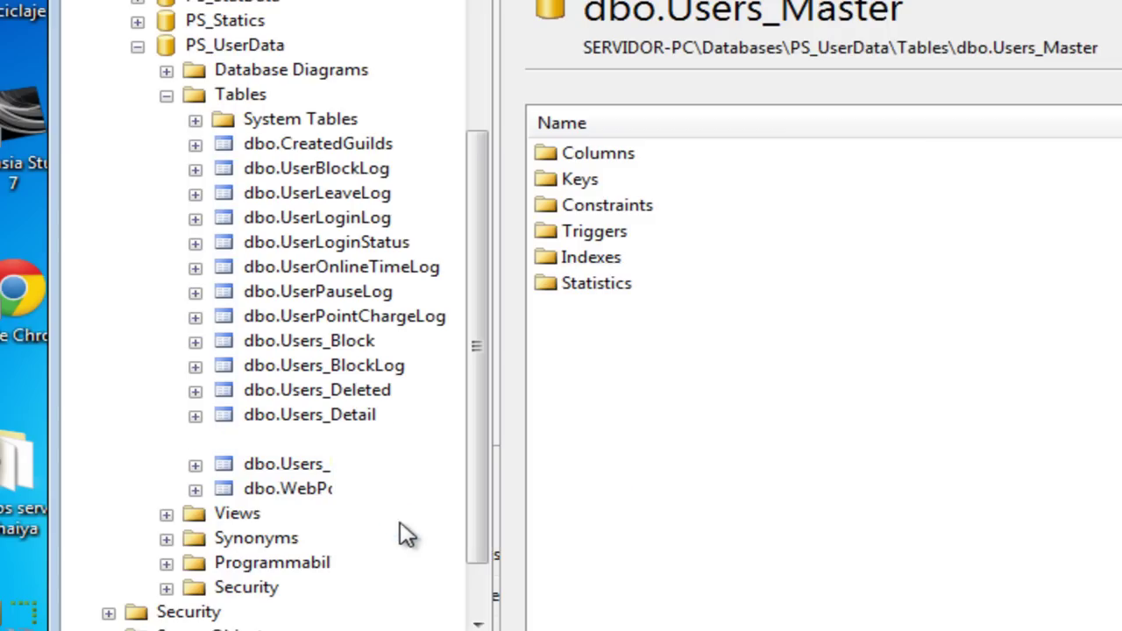
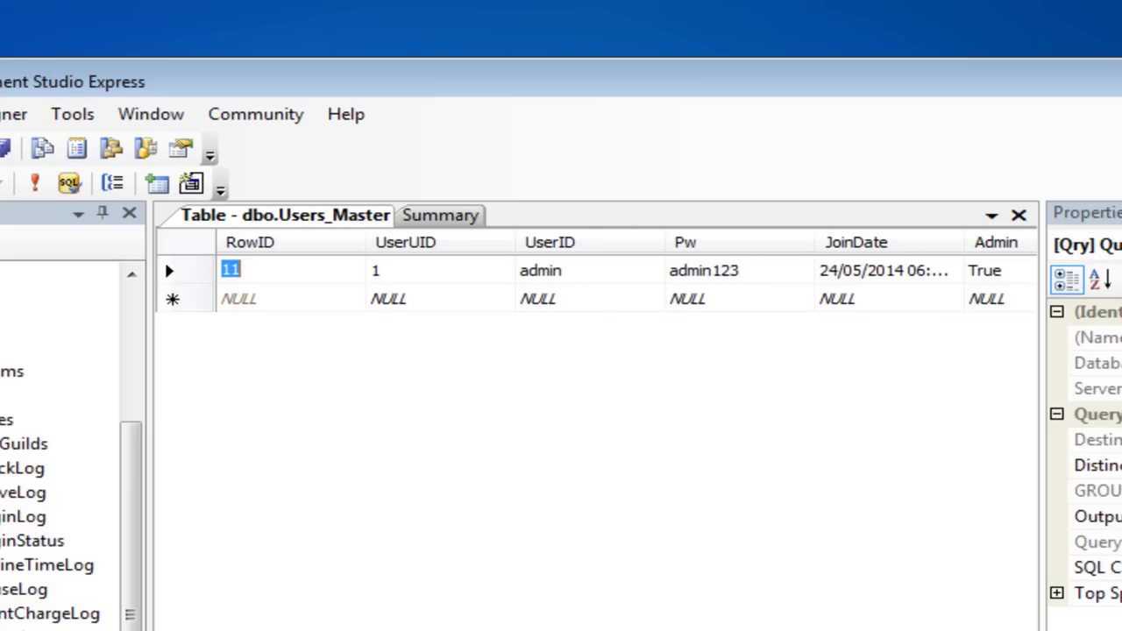
Step: Scroll across the Users_Master row, then close the table view
scroll(164, 258, right, 5)
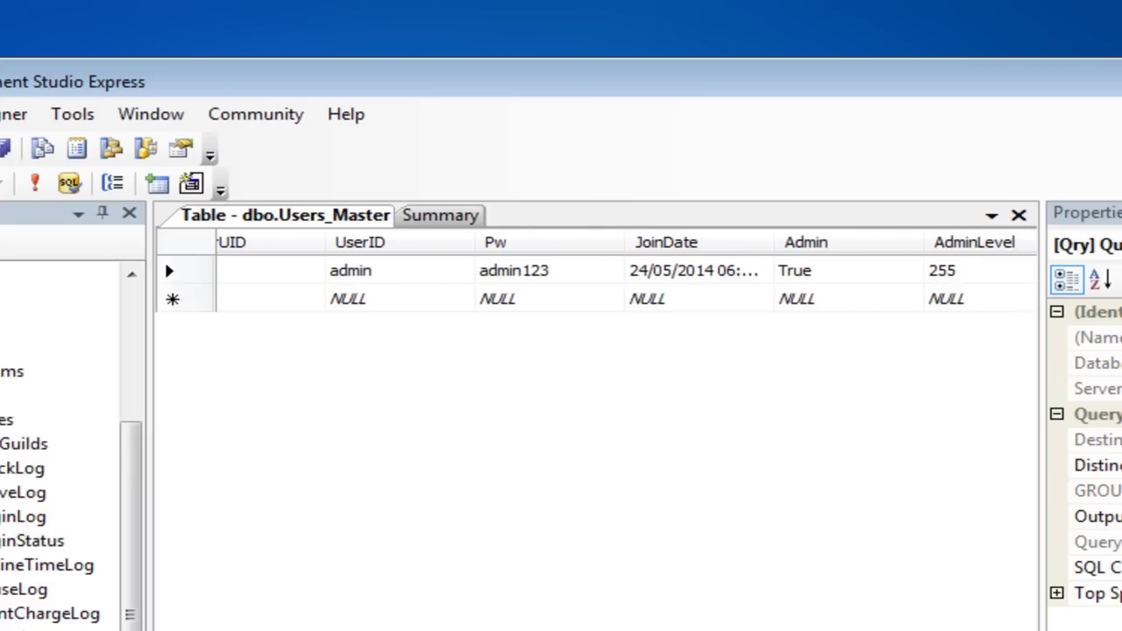
scroll(164, 258, right, 7)
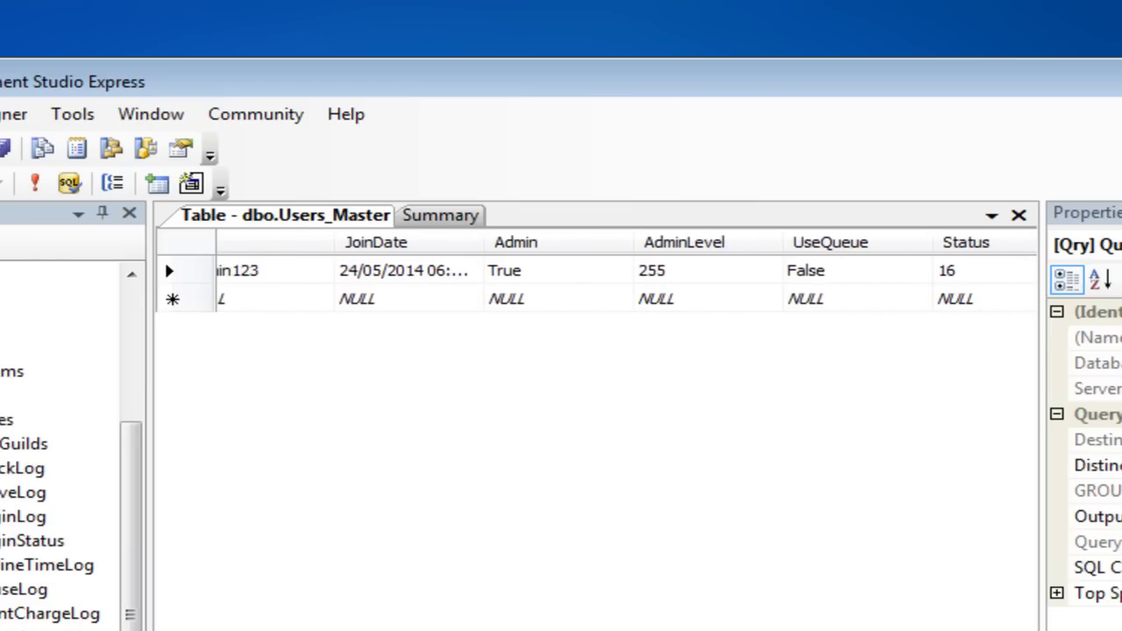
scroll(163, 259, right, 3)
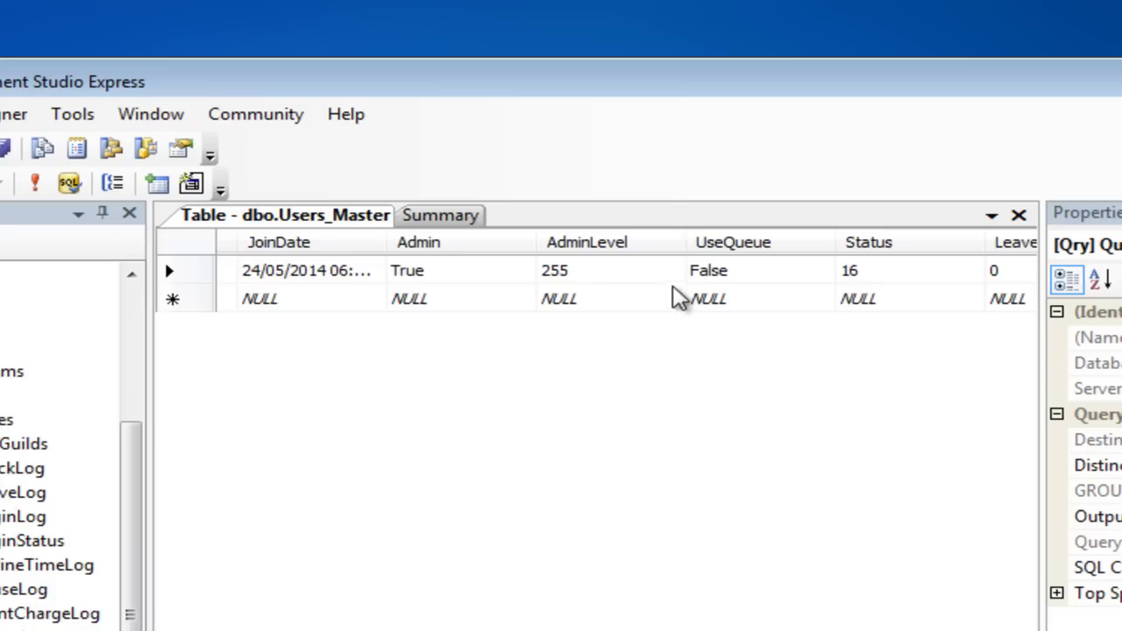
scroll(626, 272, right, 10)
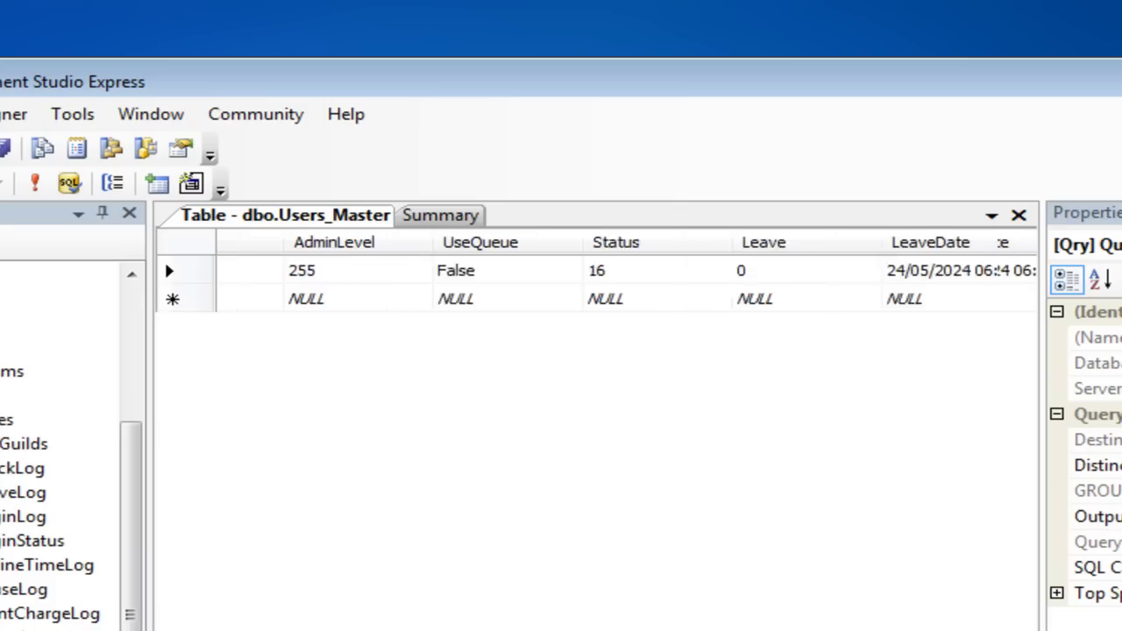
scroll(627, 271, right, 10)
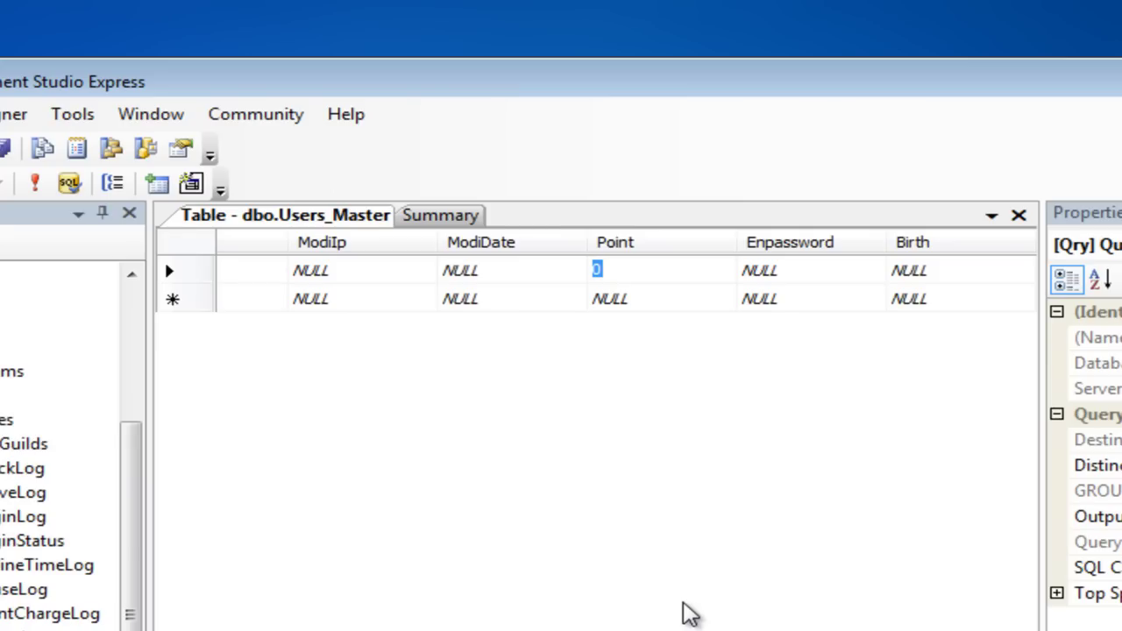
click(1018, 215)
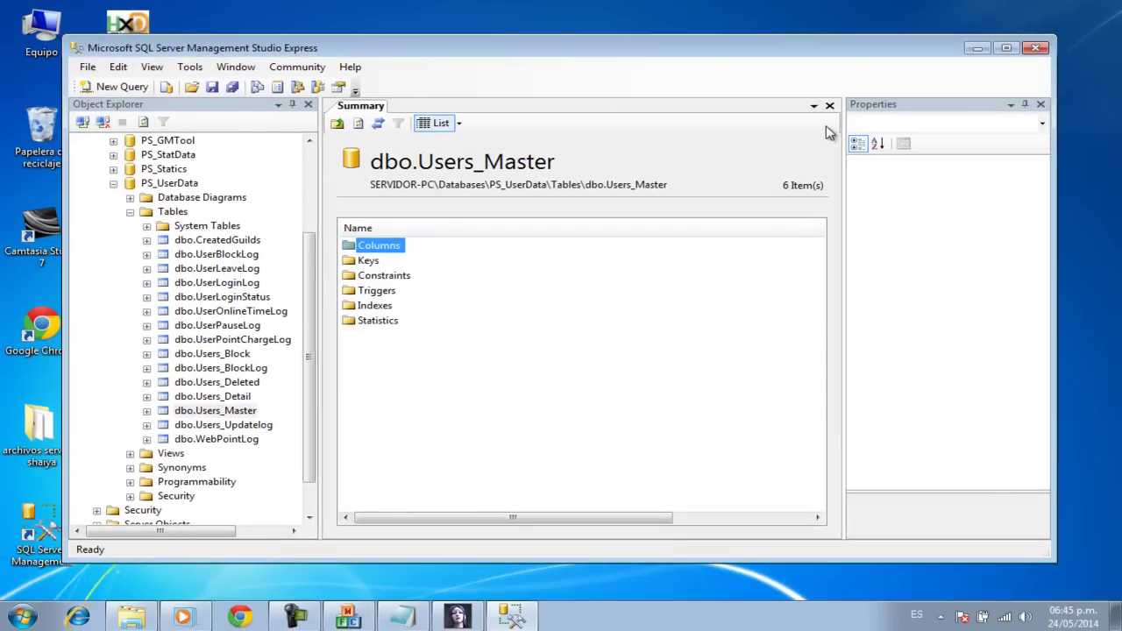
Step: Close Management Studio, dismiss its crash report, and log into Shaiya with the account credentials
click(1036, 48)
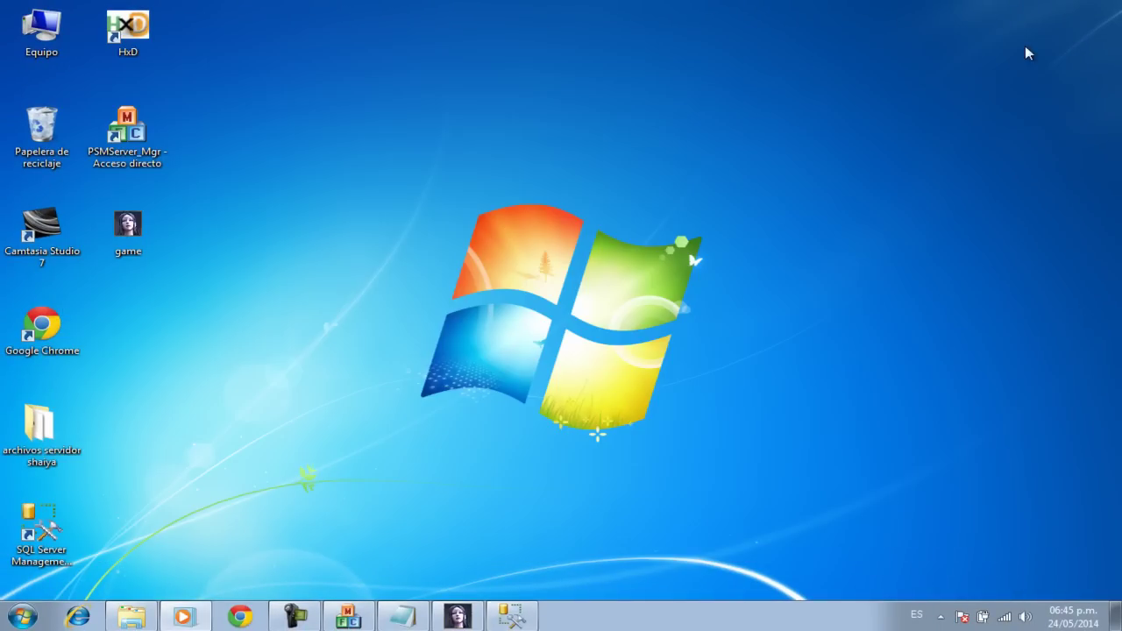
click(459, 615)
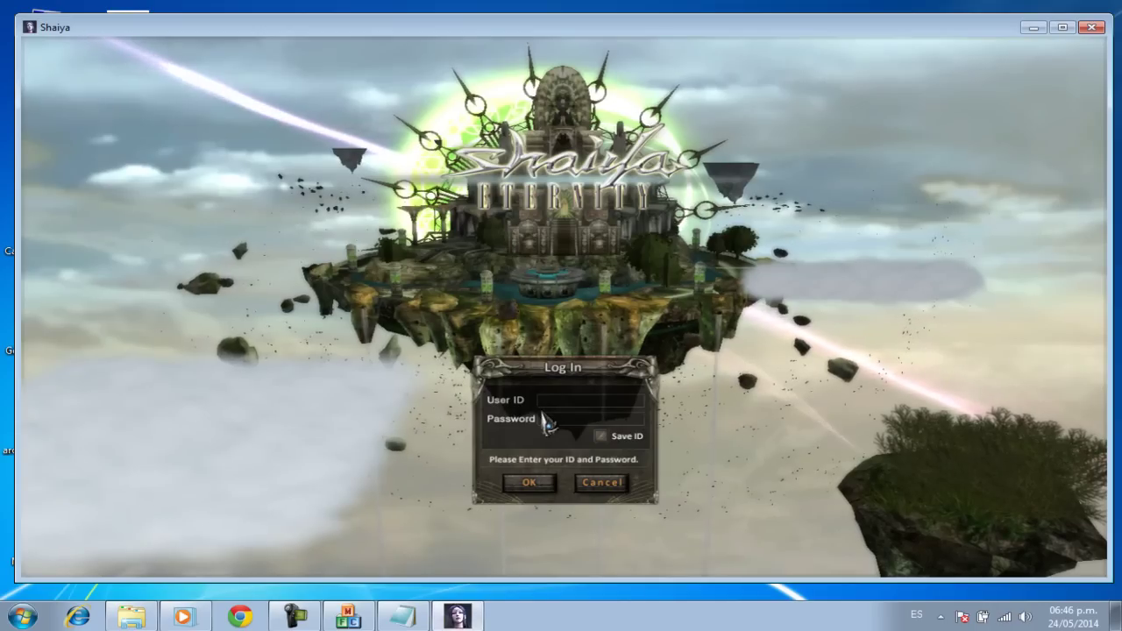
text(admin)
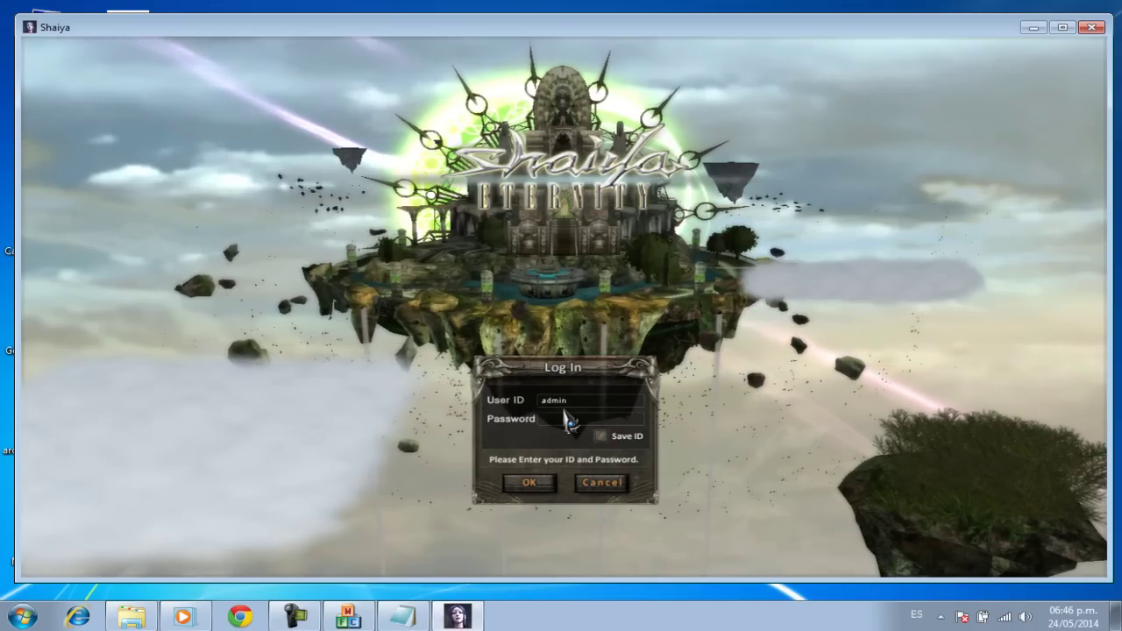
click(568, 420)
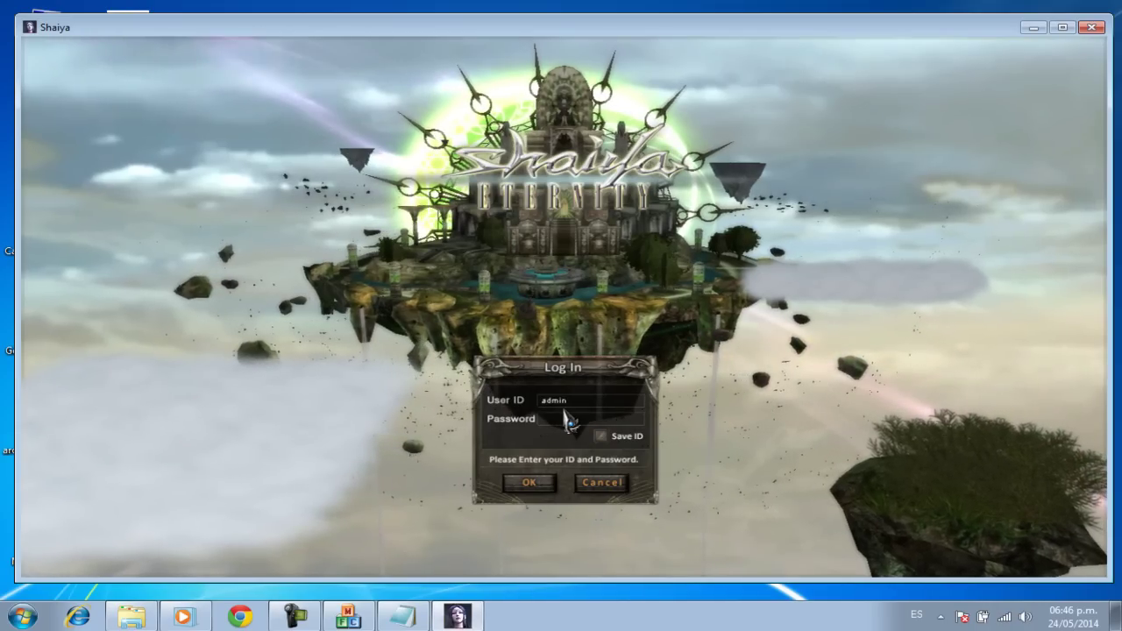
text(********)
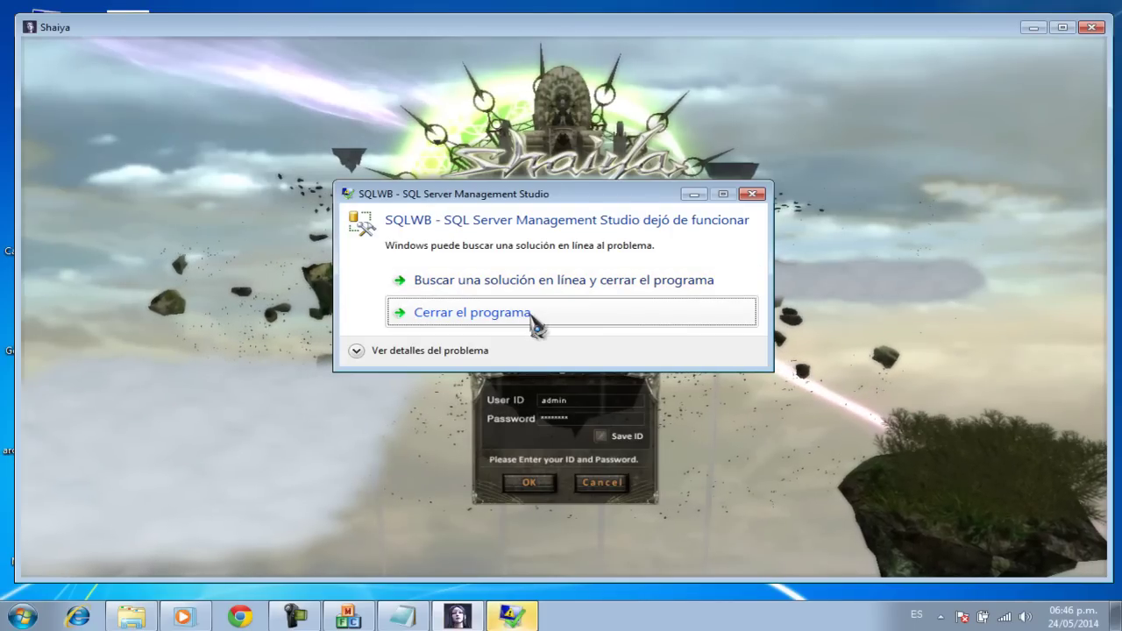
click(474, 312)
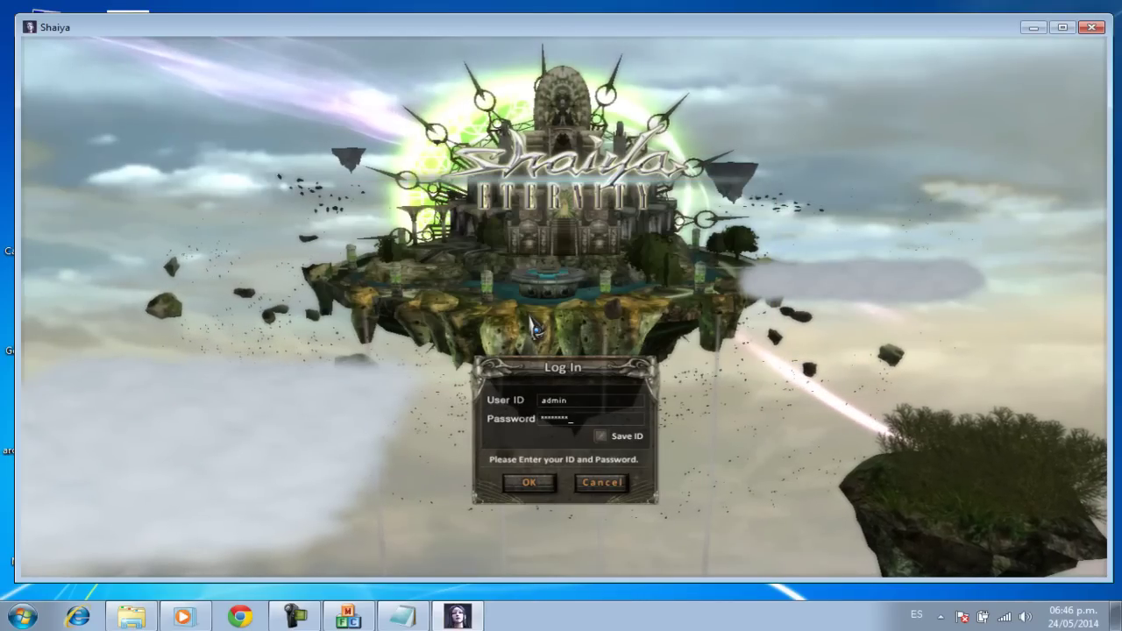
click(532, 493)
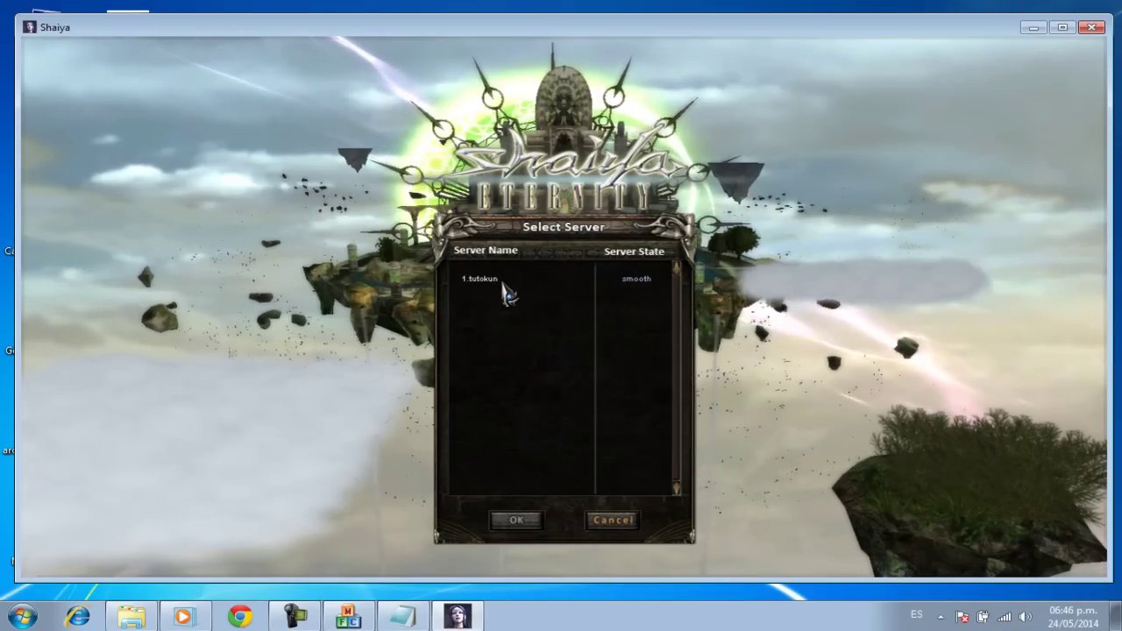
Step: Choose server 1.tutokun, then select and confirm the Alliance of Light faction
click(505, 289)
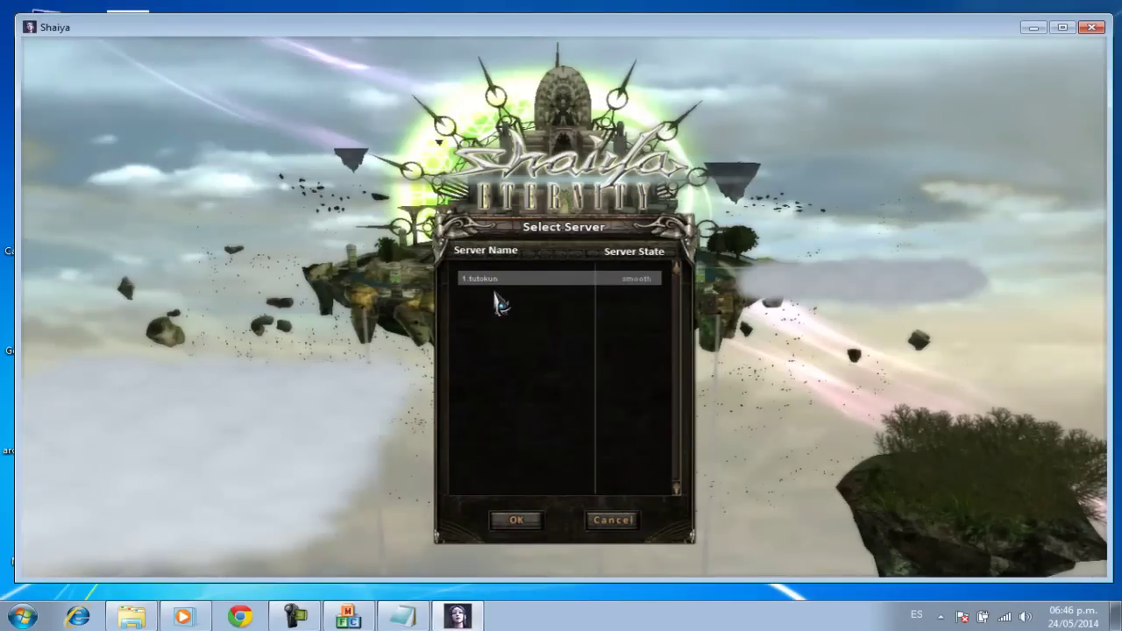
click(516, 521)
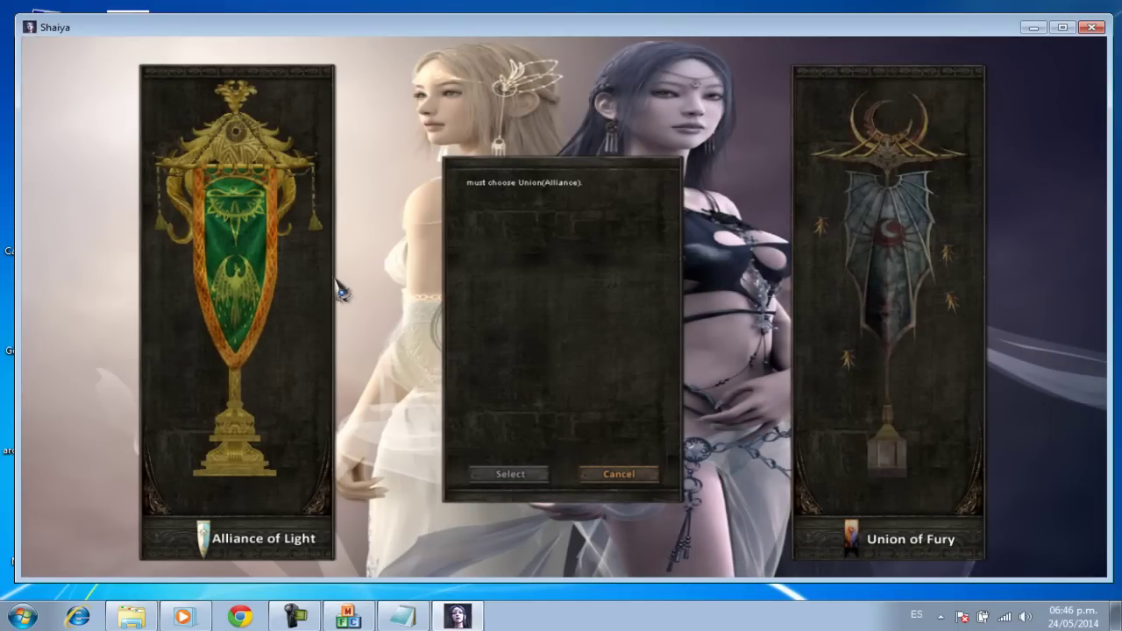
click(290, 284)
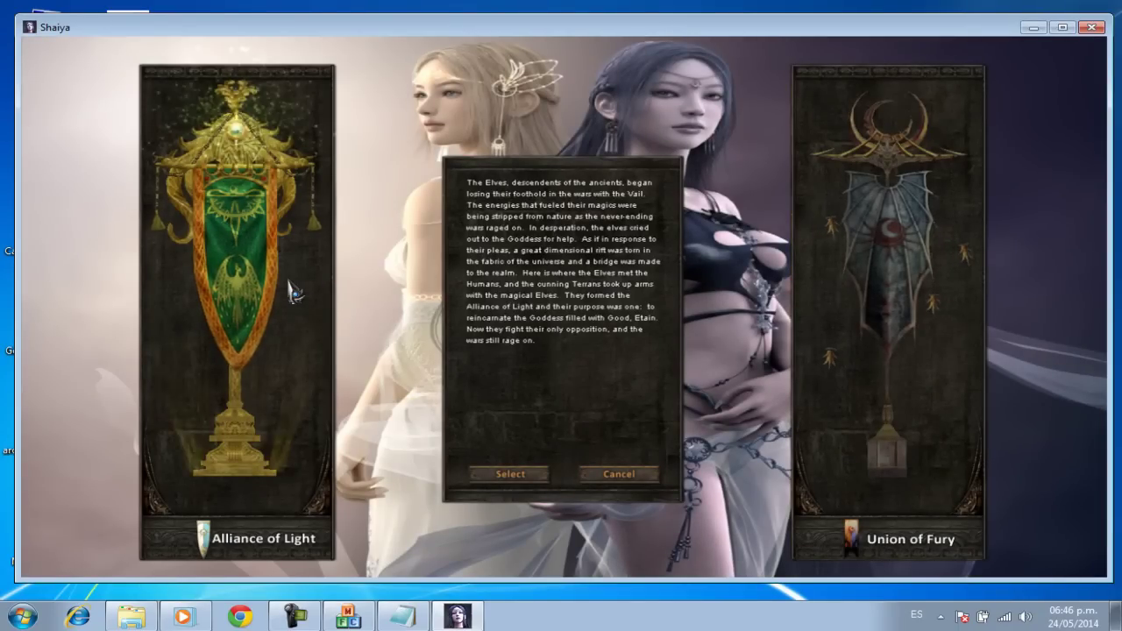
click(496, 473)
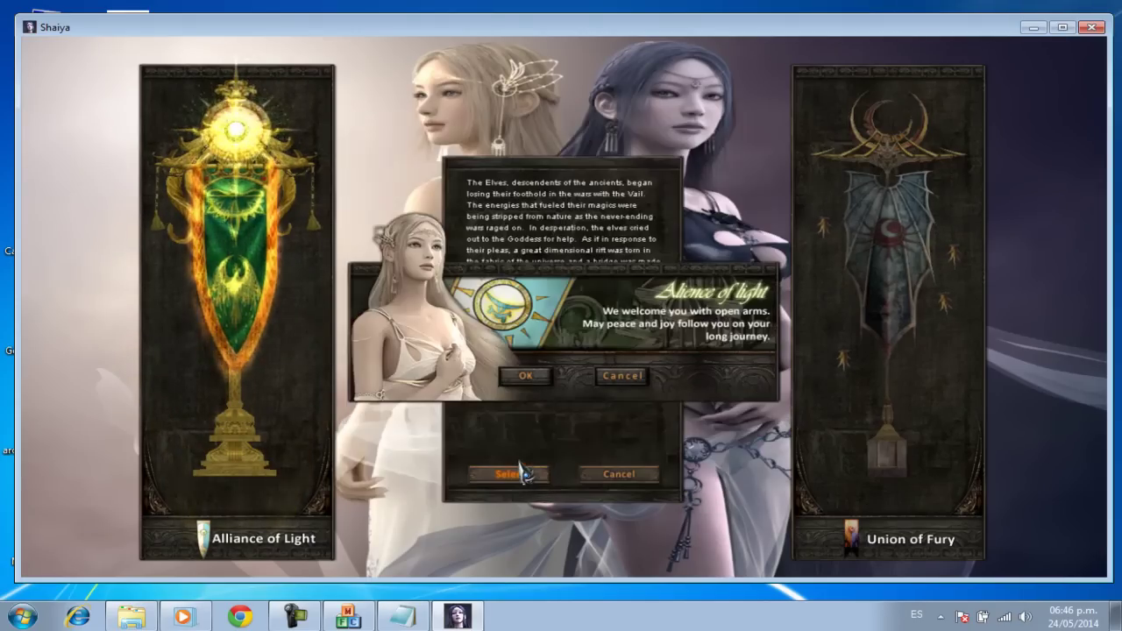
click(527, 377)
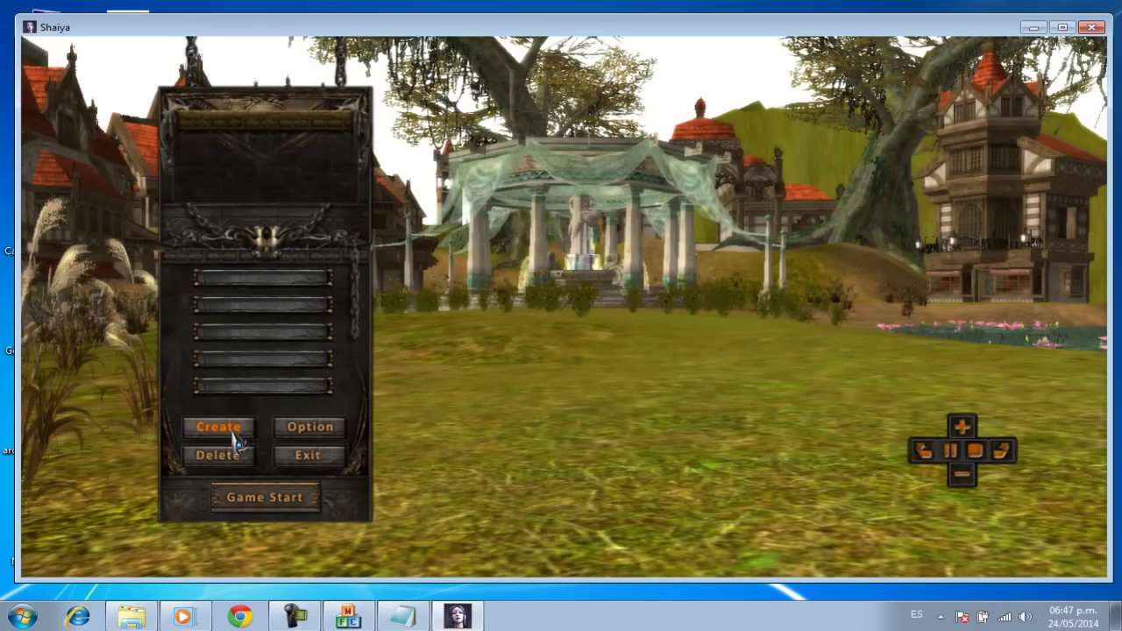
Step: Set up a Human male Fighter named gaabst in Hard mode, then cancel and quit Shaiya
click(233, 433)
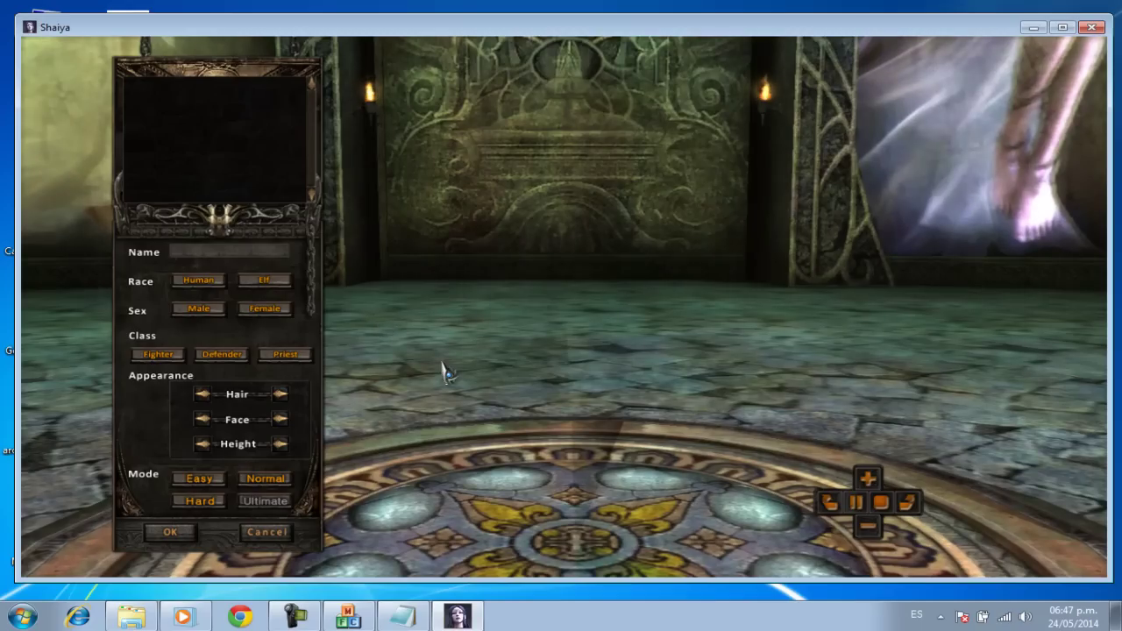
text(ga)
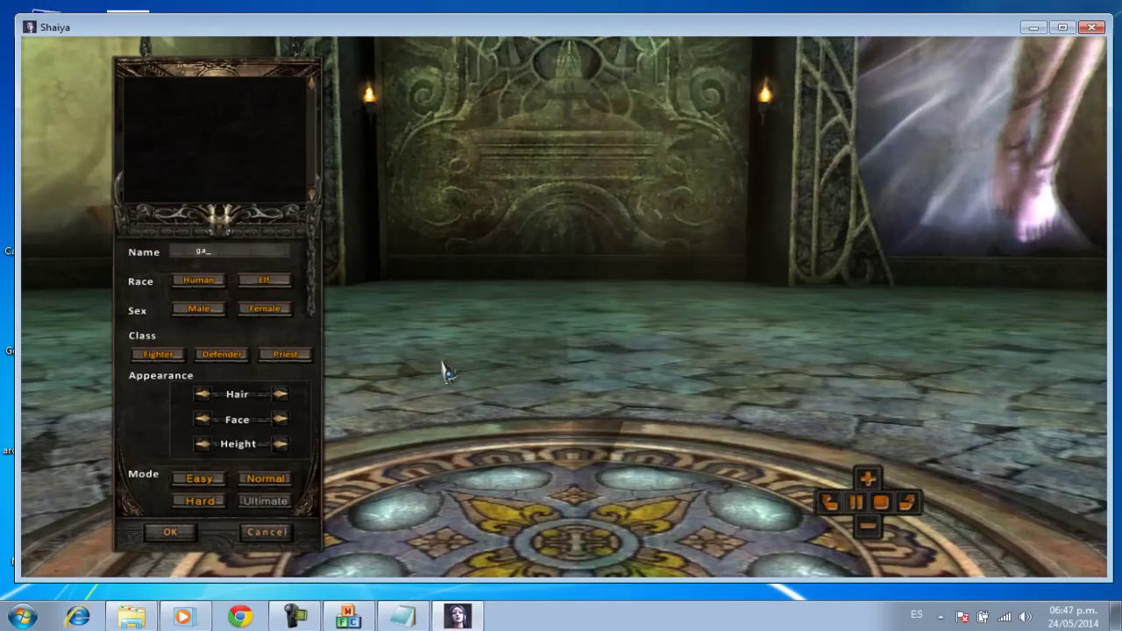
text(abst)
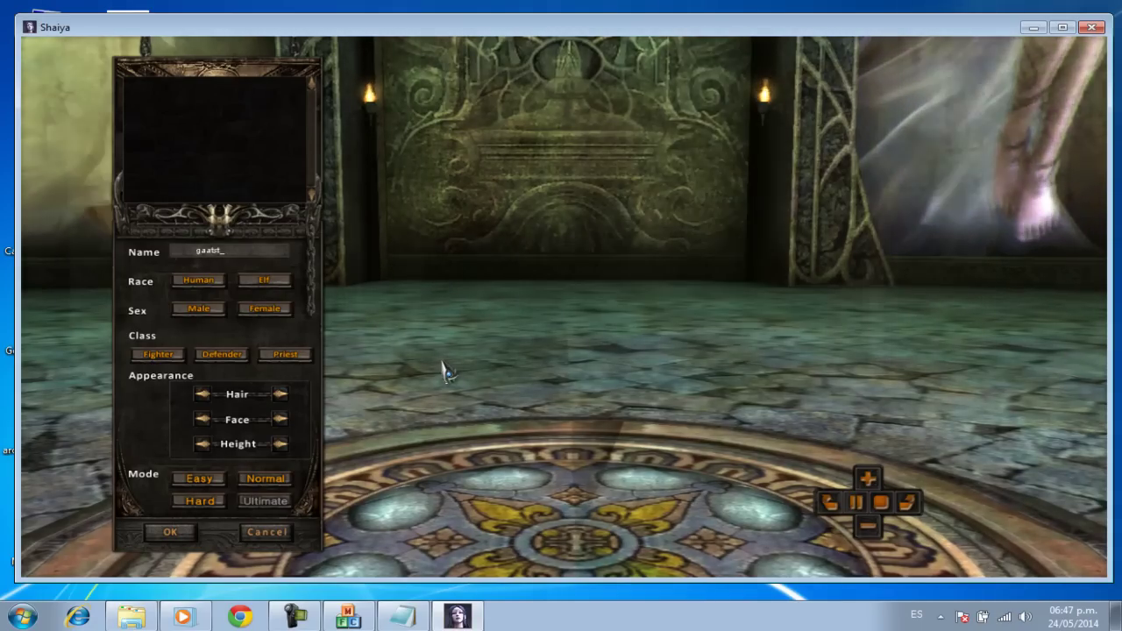
click(207, 285)
click(206, 308)
click(159, 354)
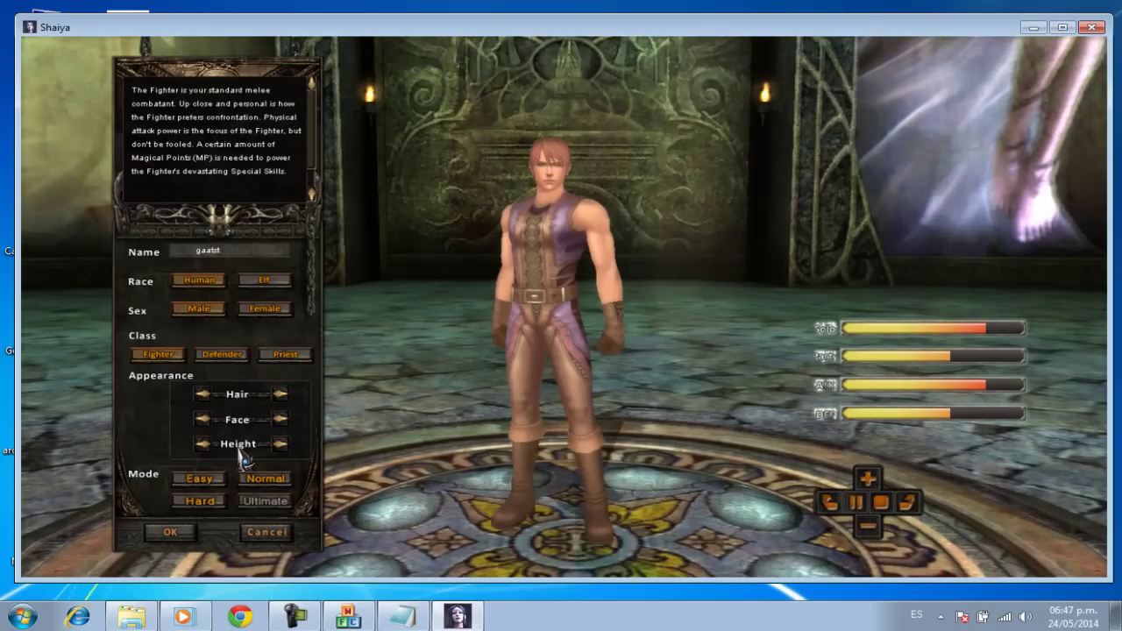
click(207, 507)
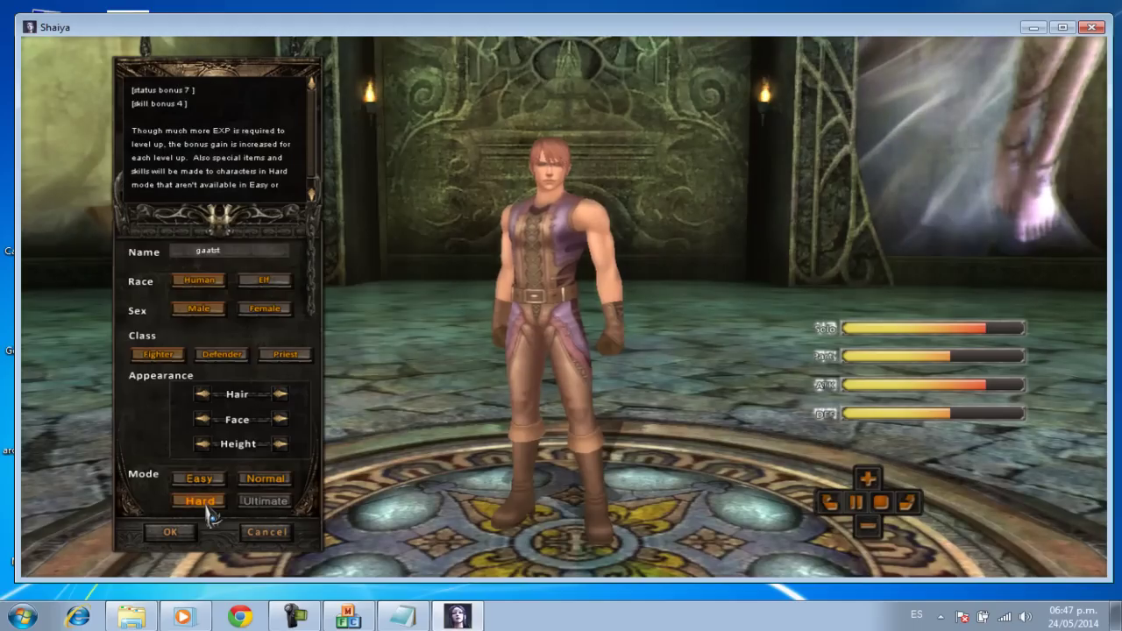
click(267, 533)
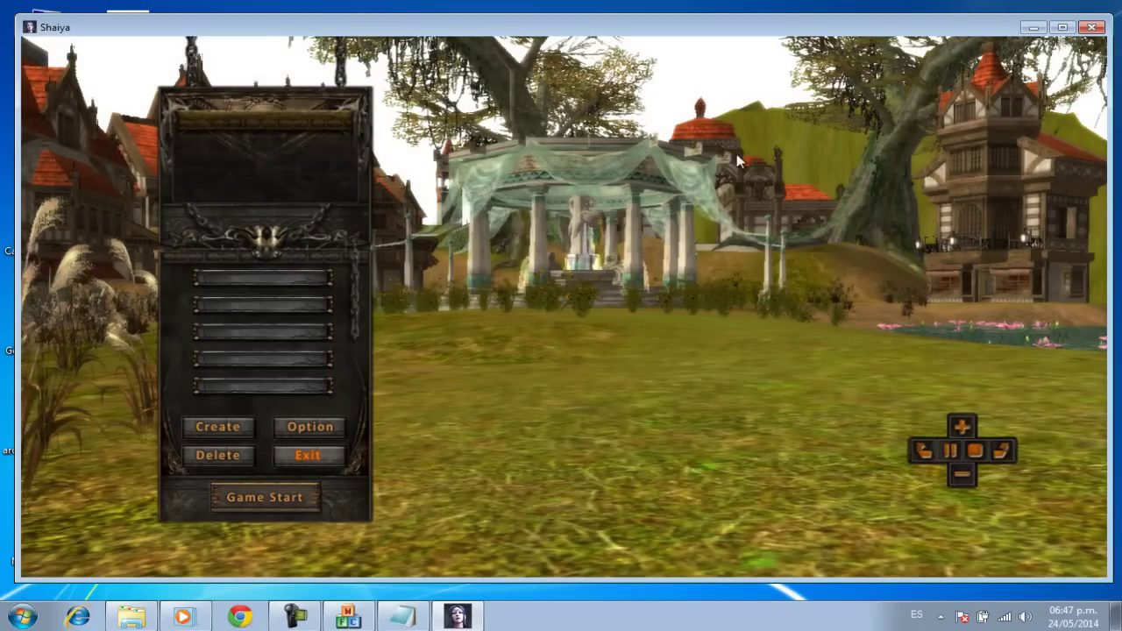
click(1091, 29)
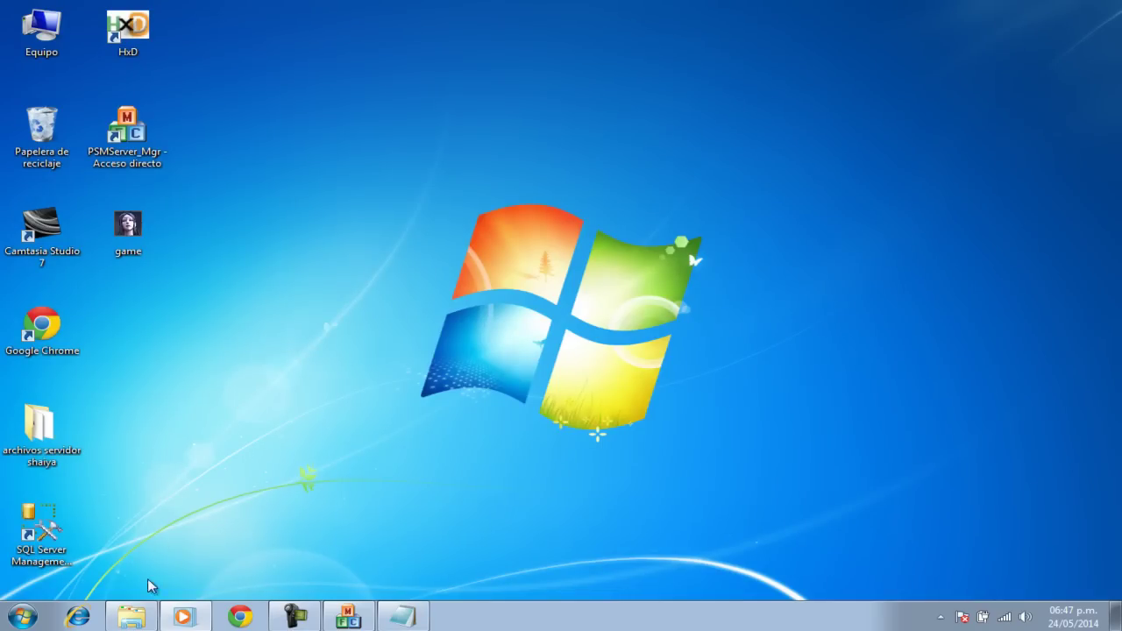
Step: Launch the Shaiya client from the Shaiya EP4 Client folder and reposition its window
click(134, 616)
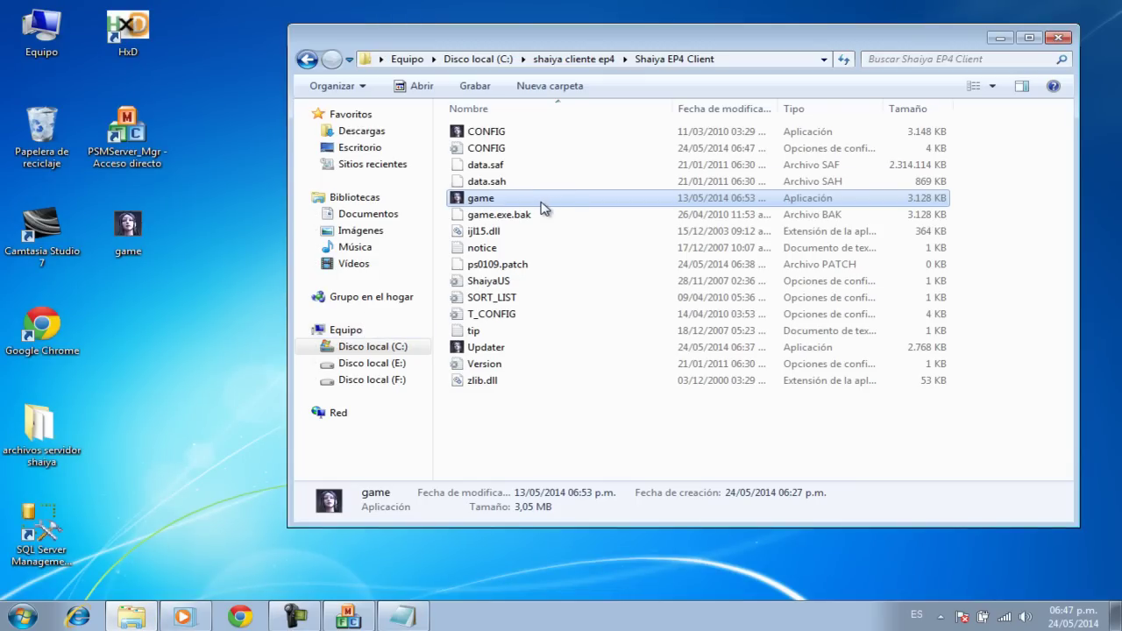
click(999, 37)
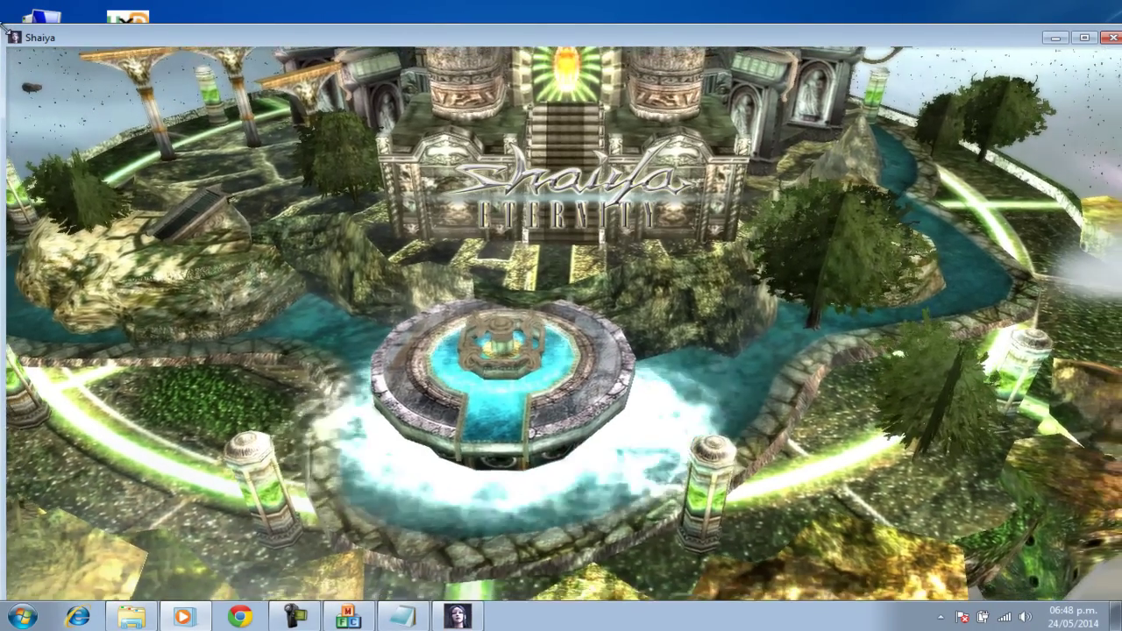
drag(14, 35, 90, 57)
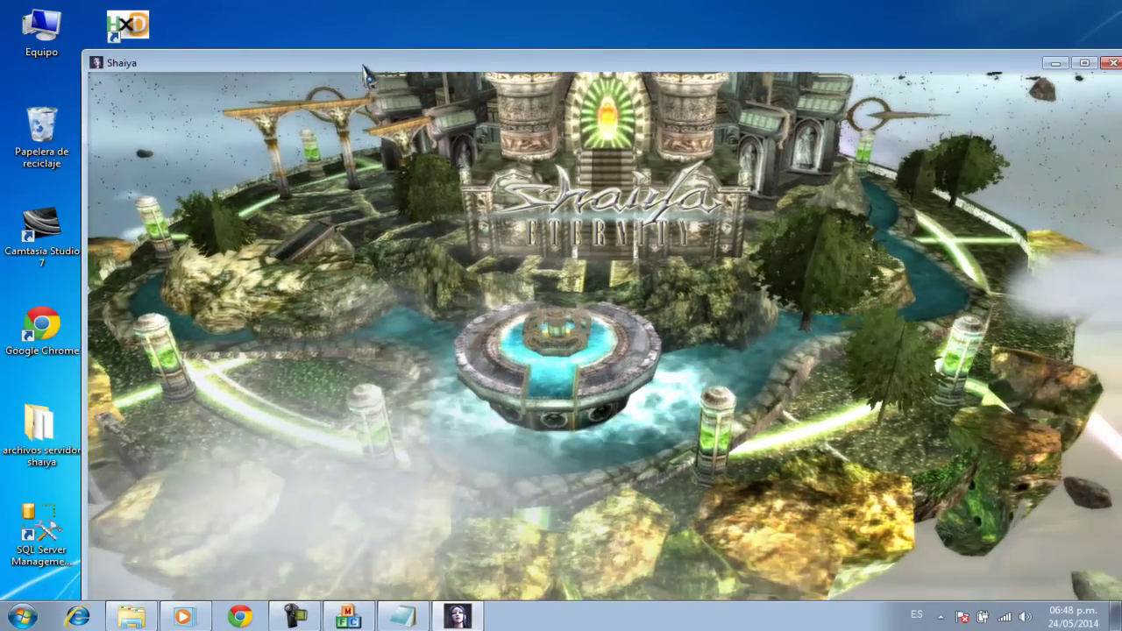
drag(302, 63, 316, 39)
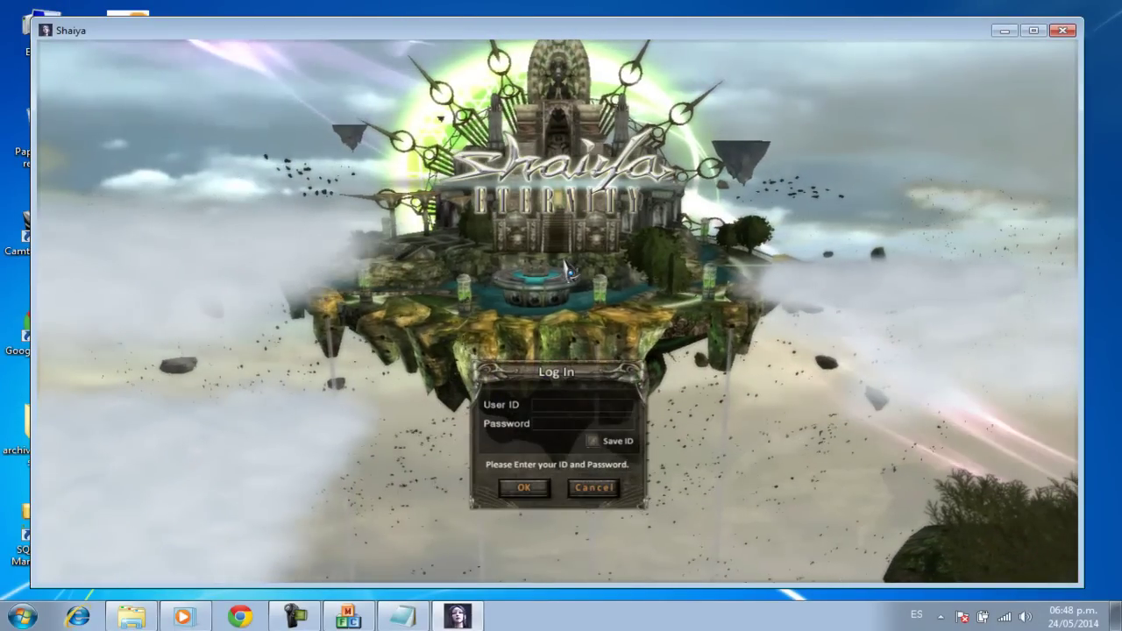
Step: Log in with the account credentials and enter the listed game server
text(admin)
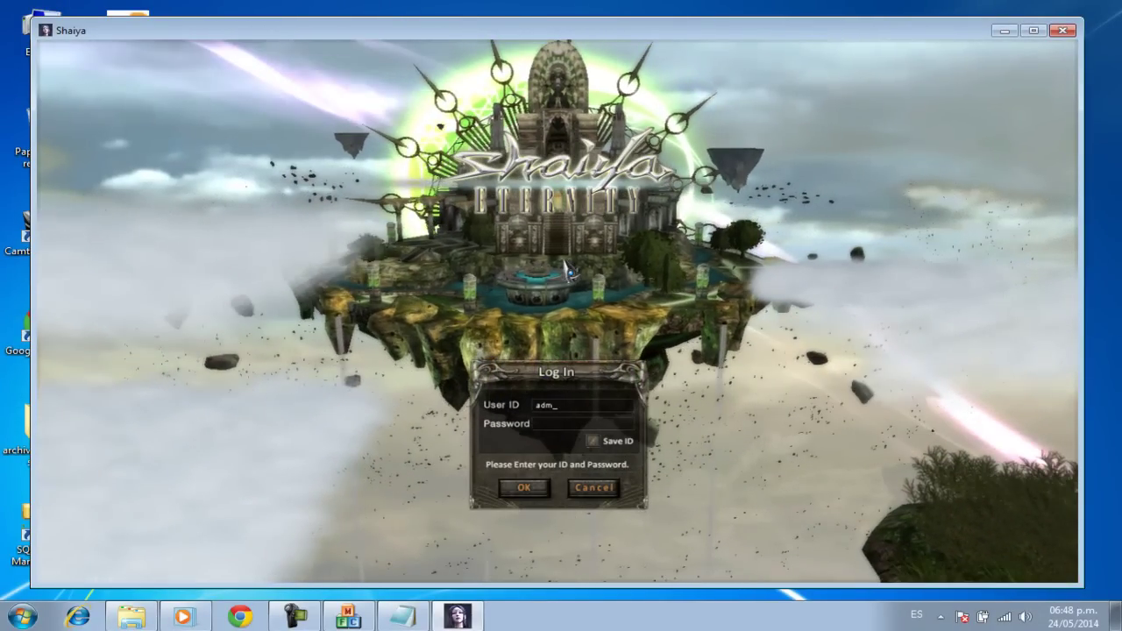
key(Tab)
text(a)
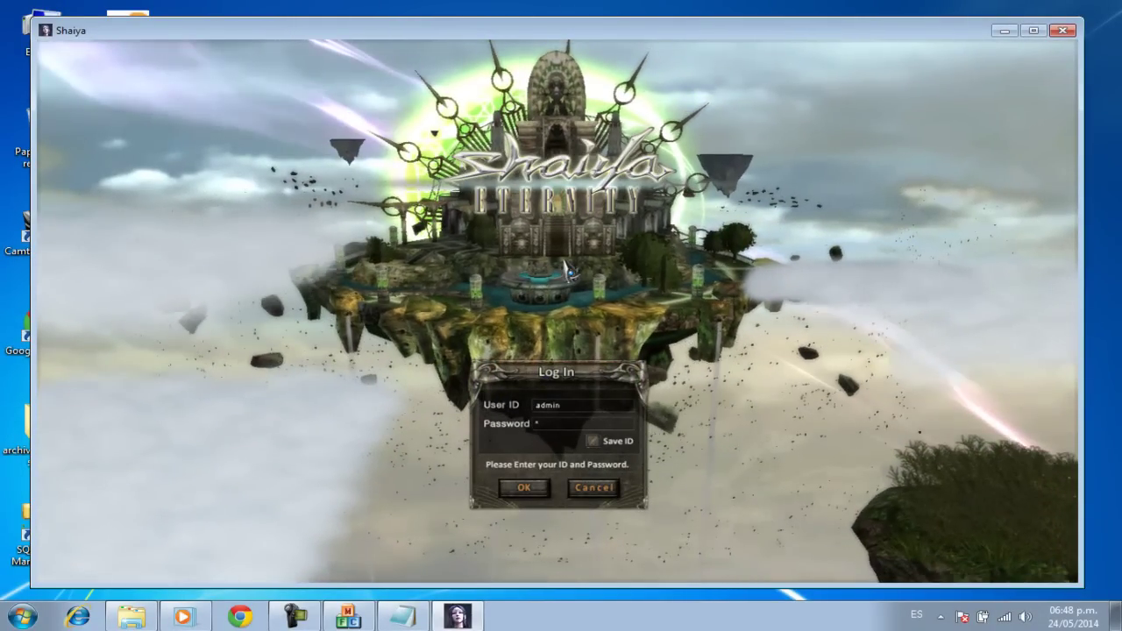
text(*******)
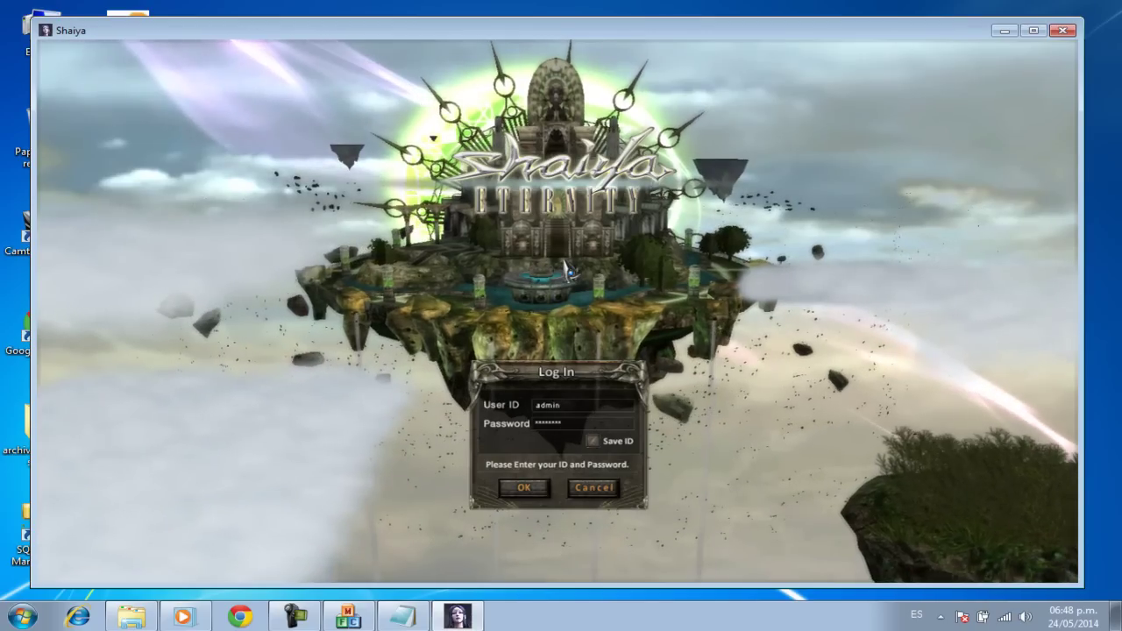
click(522, 492)
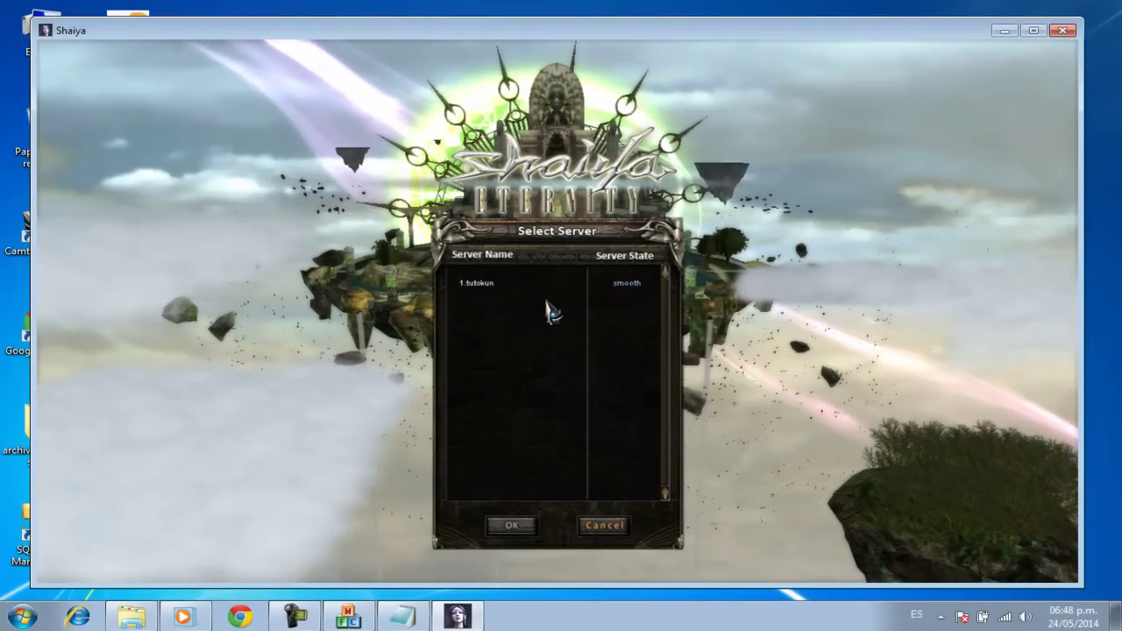
click(505, 527)
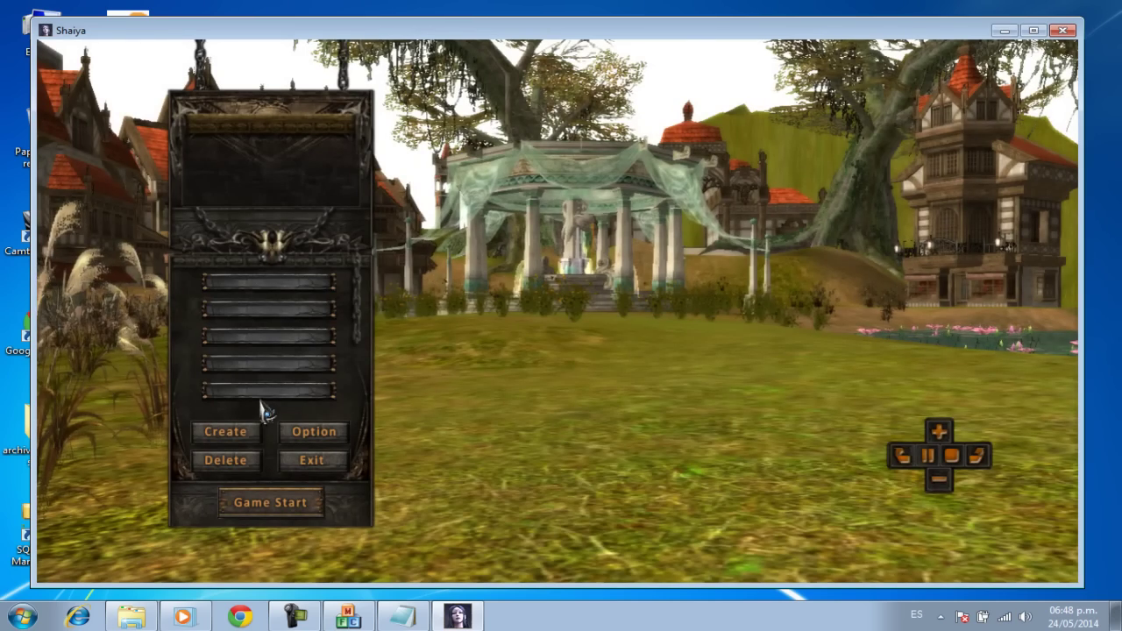
Step: Try creating Human male Fighter 'almas' in Ultimate mode, dismiss the name-in-use error, and close the game
click(246, 429)
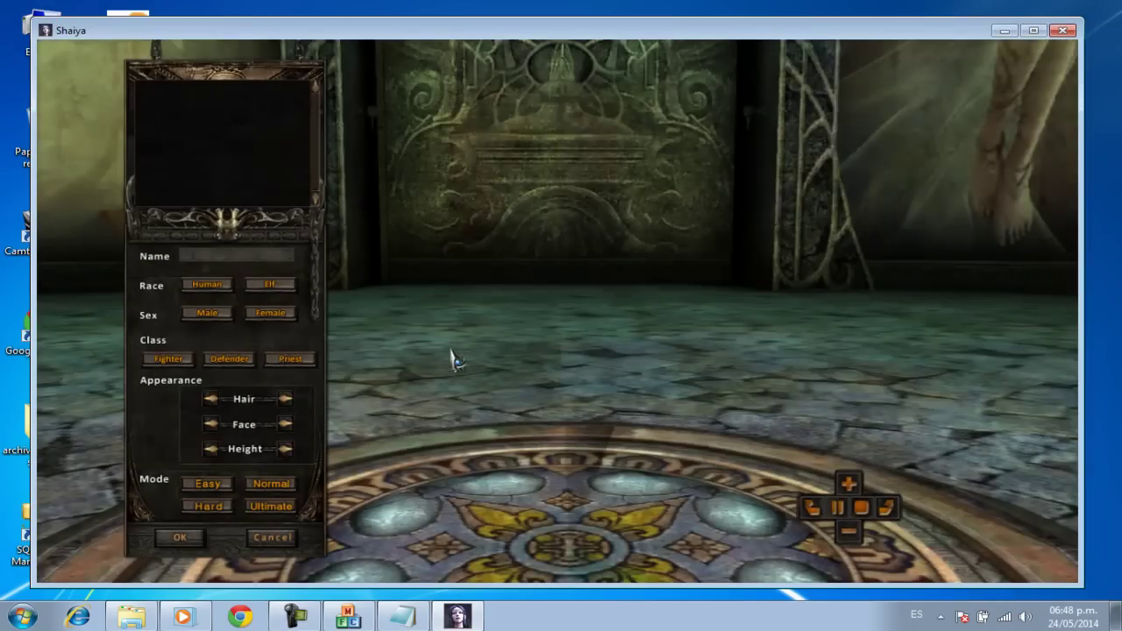
text(almas)
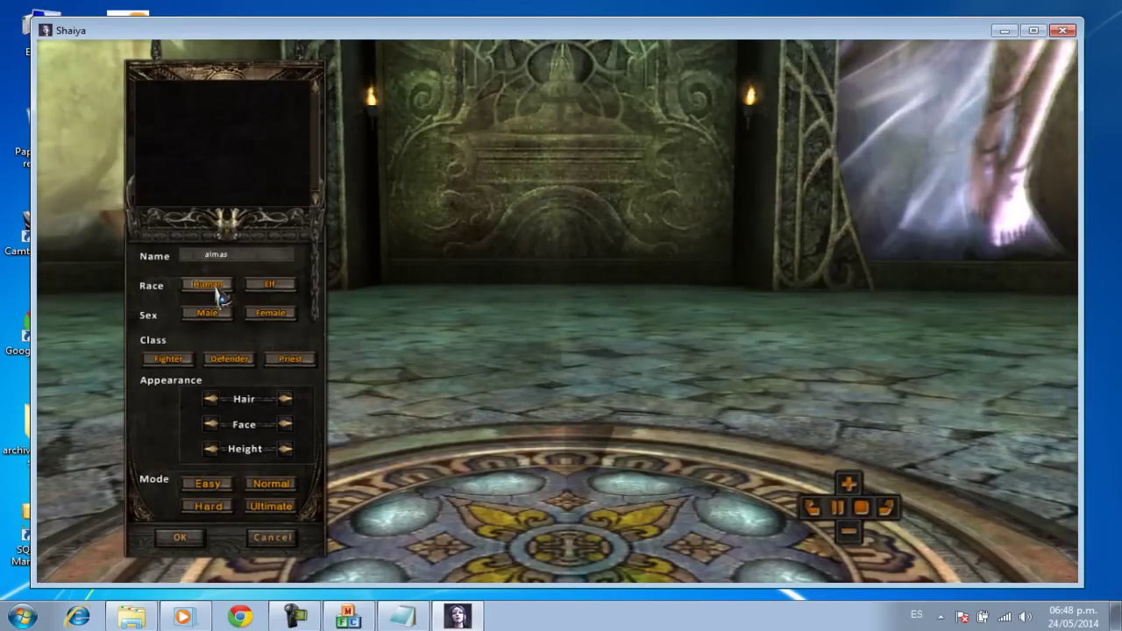
click(220, 295)
click(218, 313)
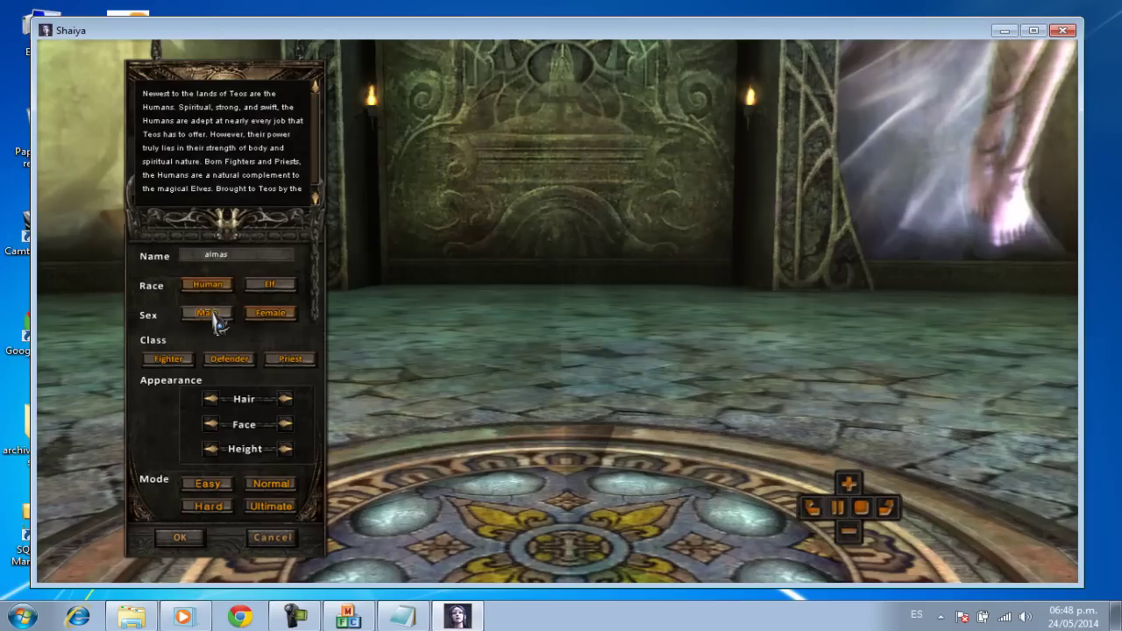
click(169, 358)
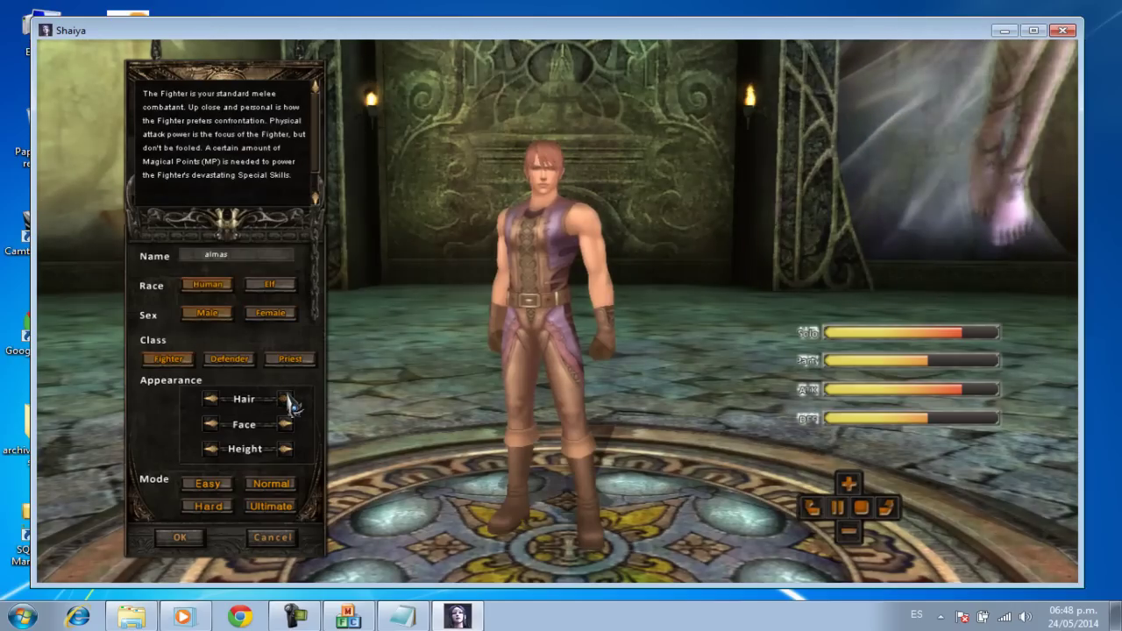
click(287, 399)
click(287, 400)
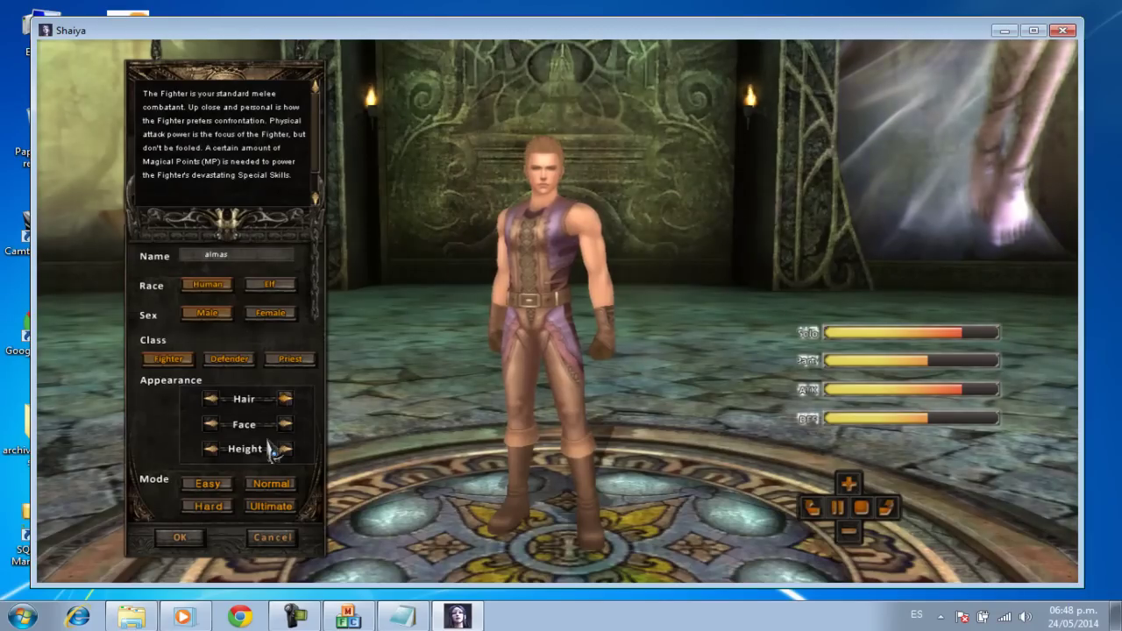
click(265, 510)
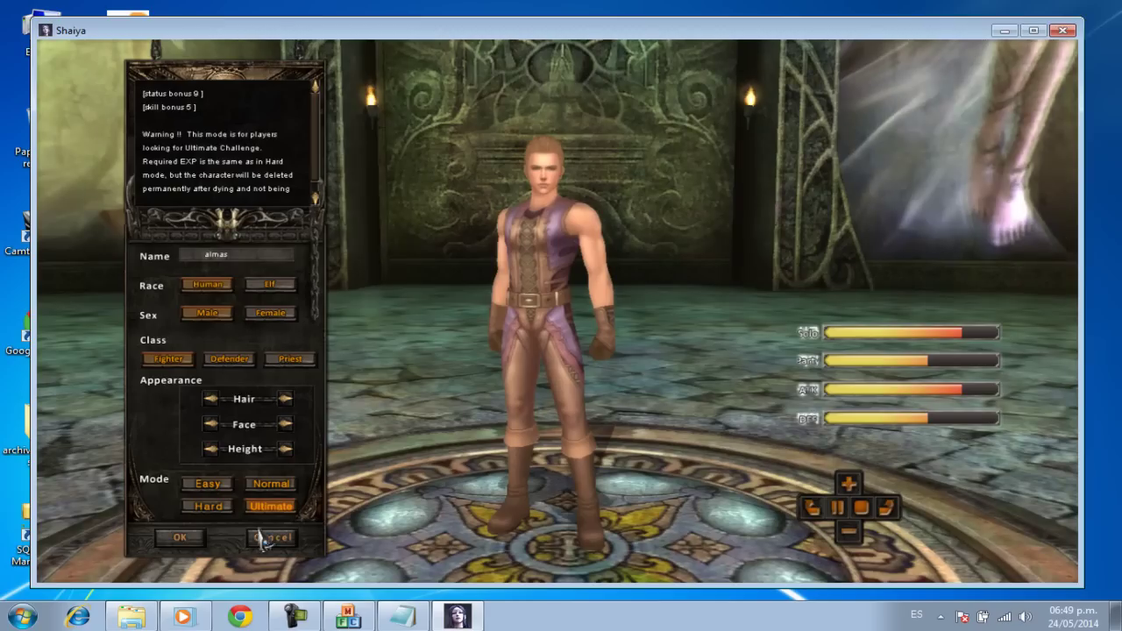
click(184, 538)
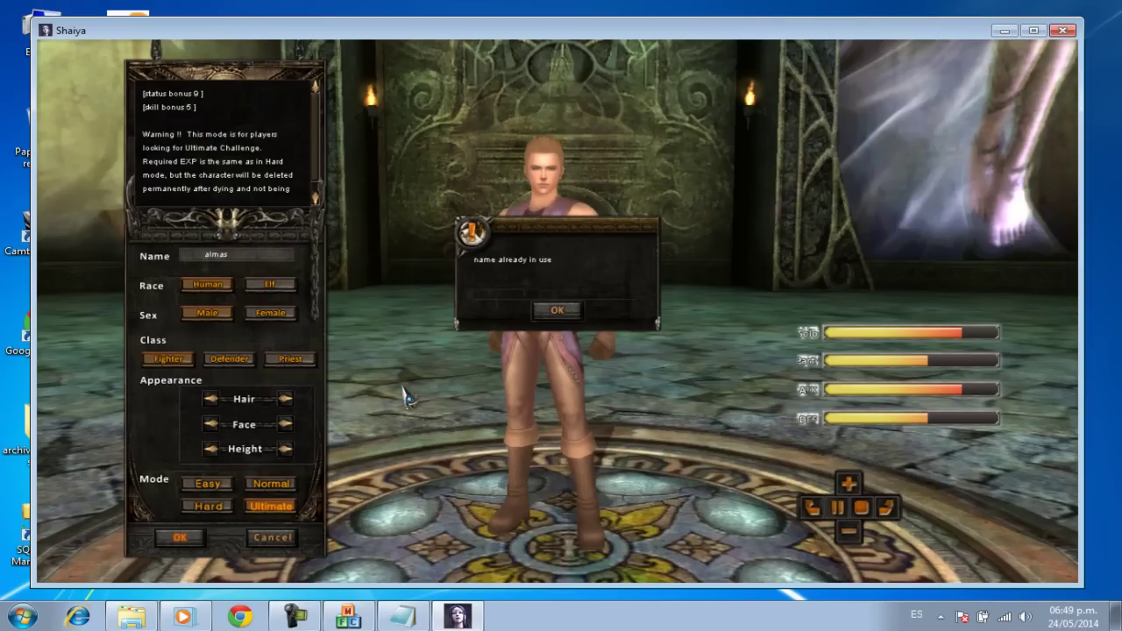
click(559, 312)
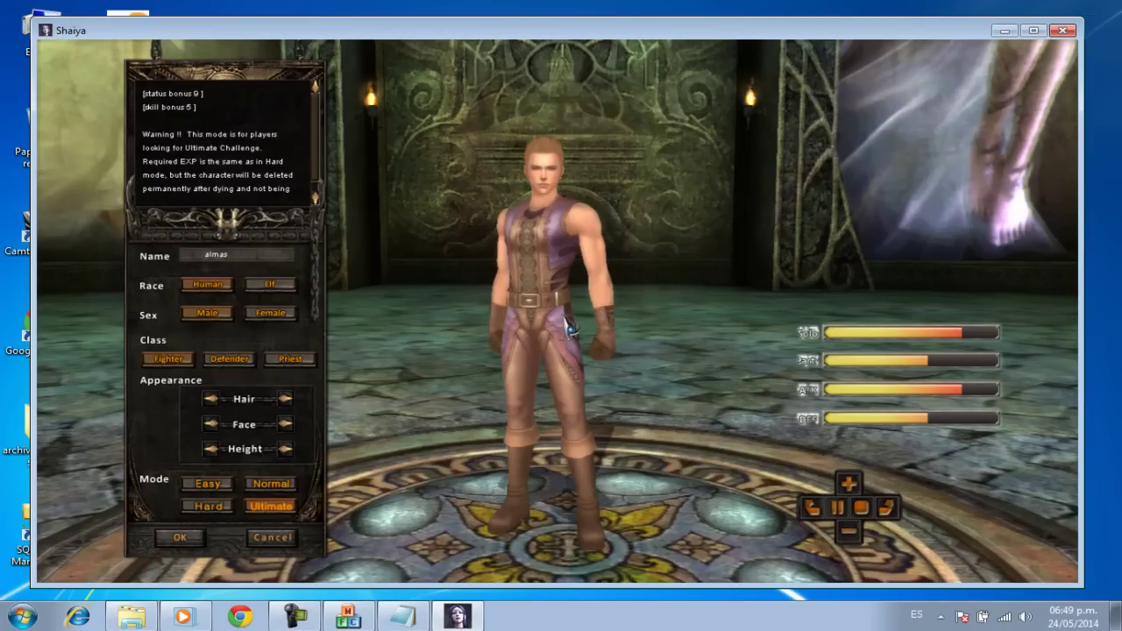
click(1058, 32)
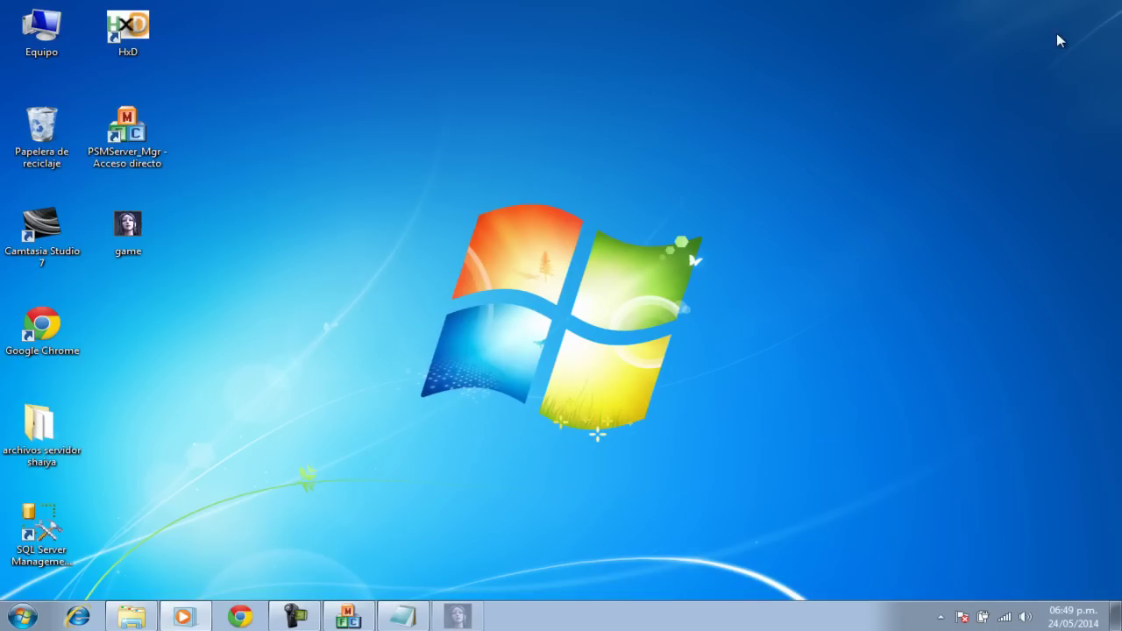
Step: Launch Management Studio Express, connect to SERVIDOR-PC, expand Databases, and open a new query
click(61, 527)
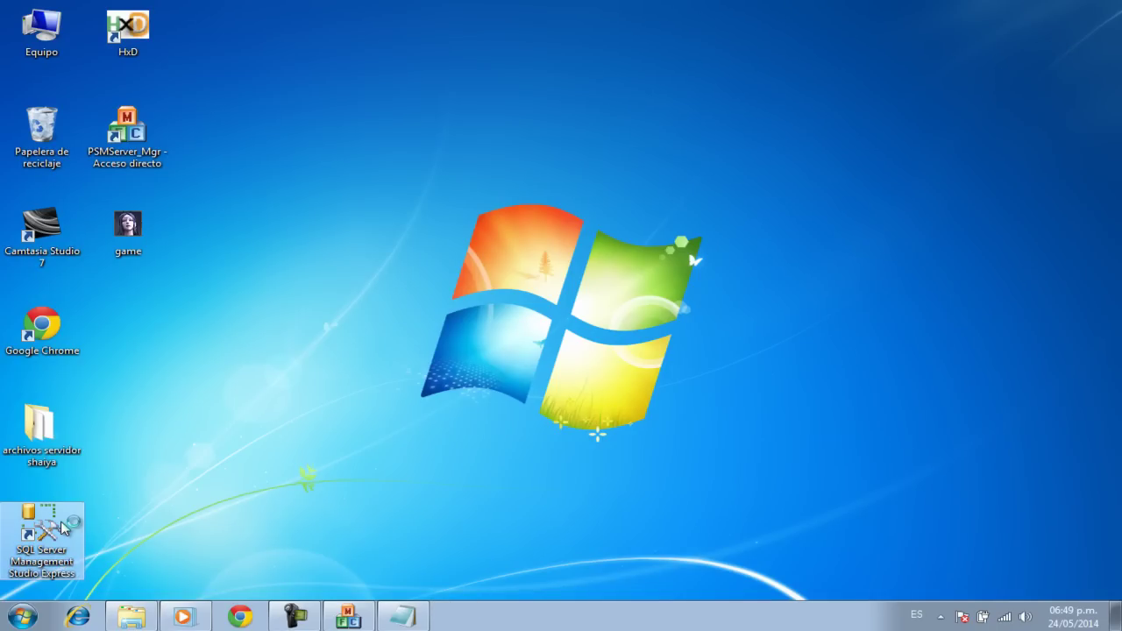
double_click(61, 526)
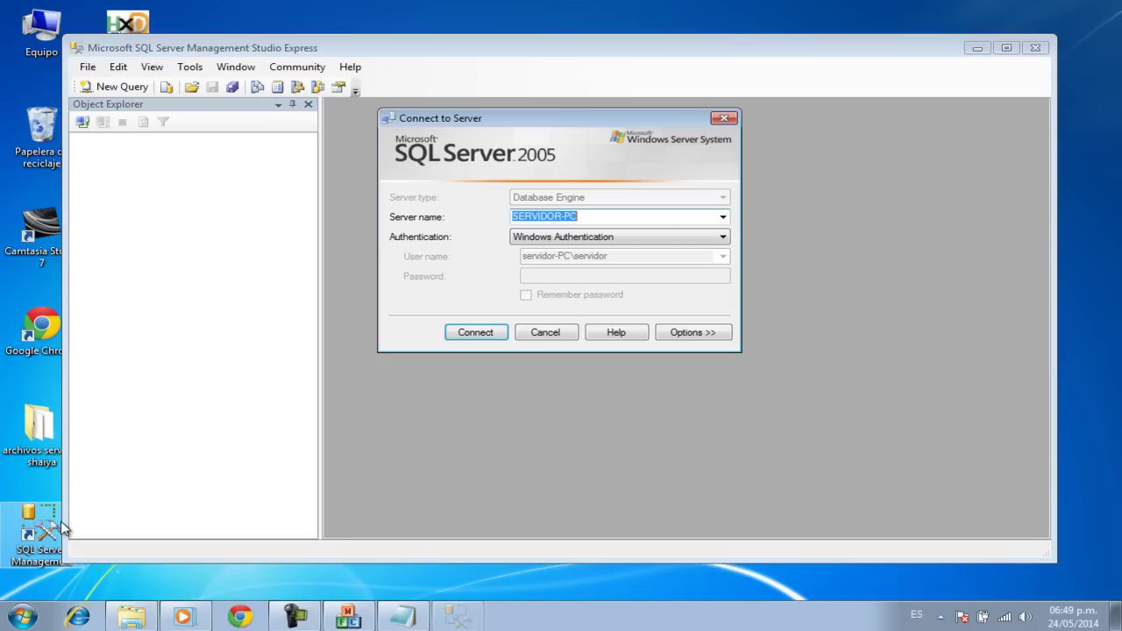
click(480, 336)
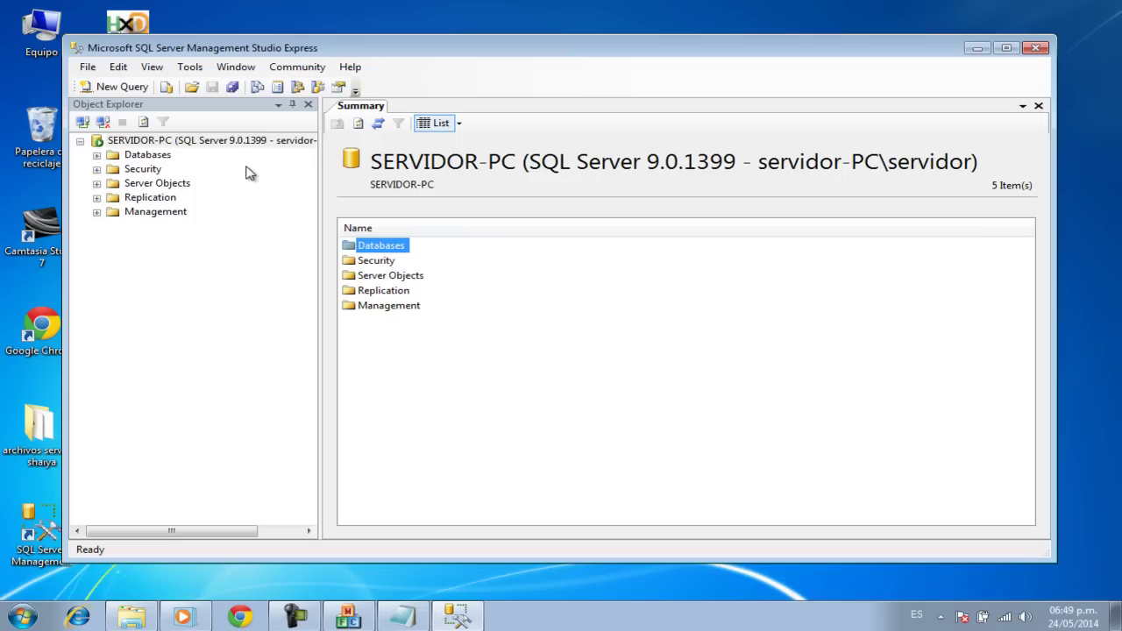
click(97, 155)
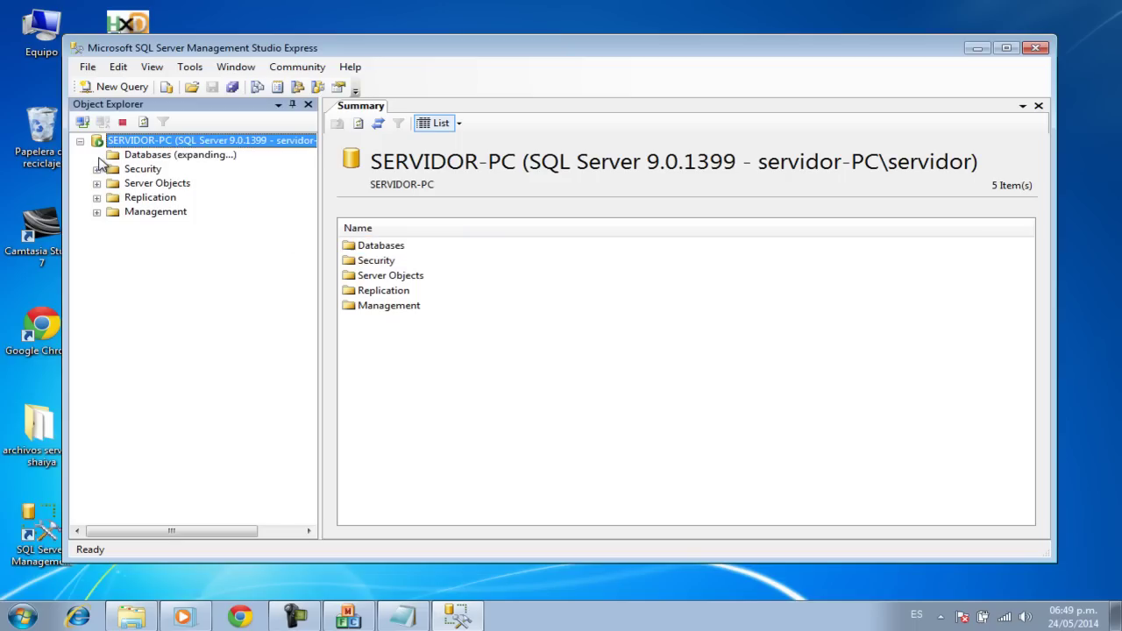
click(122, 87)
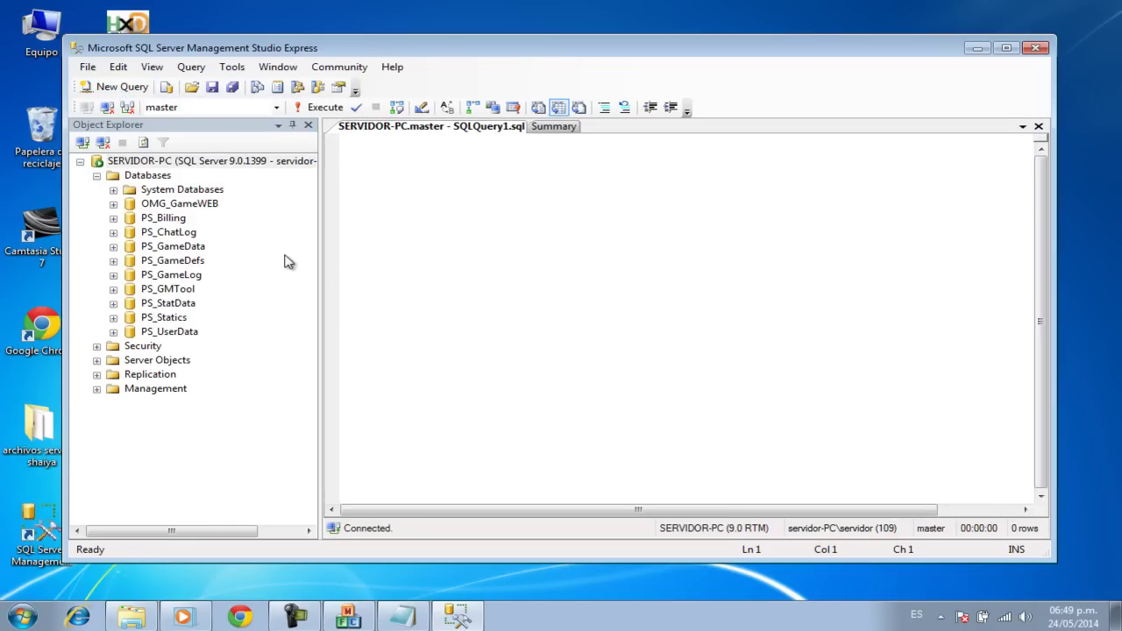
Step: Bring up Explorer and open the archivos servidor shaiya folder
drag(347, 50, 403, 58)
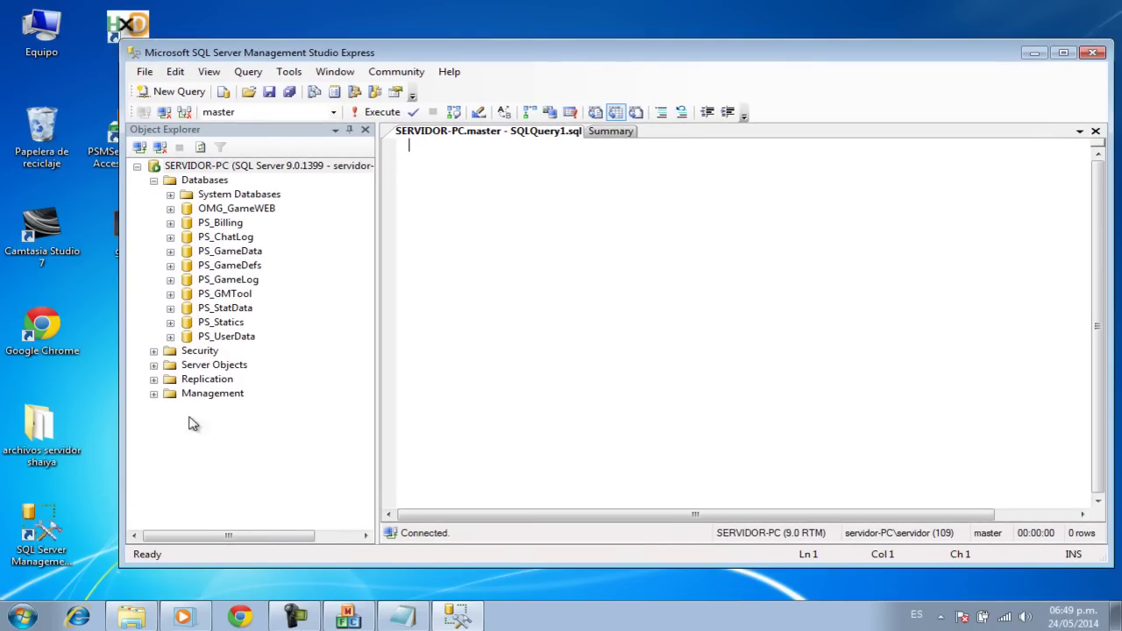
click(298, 617)
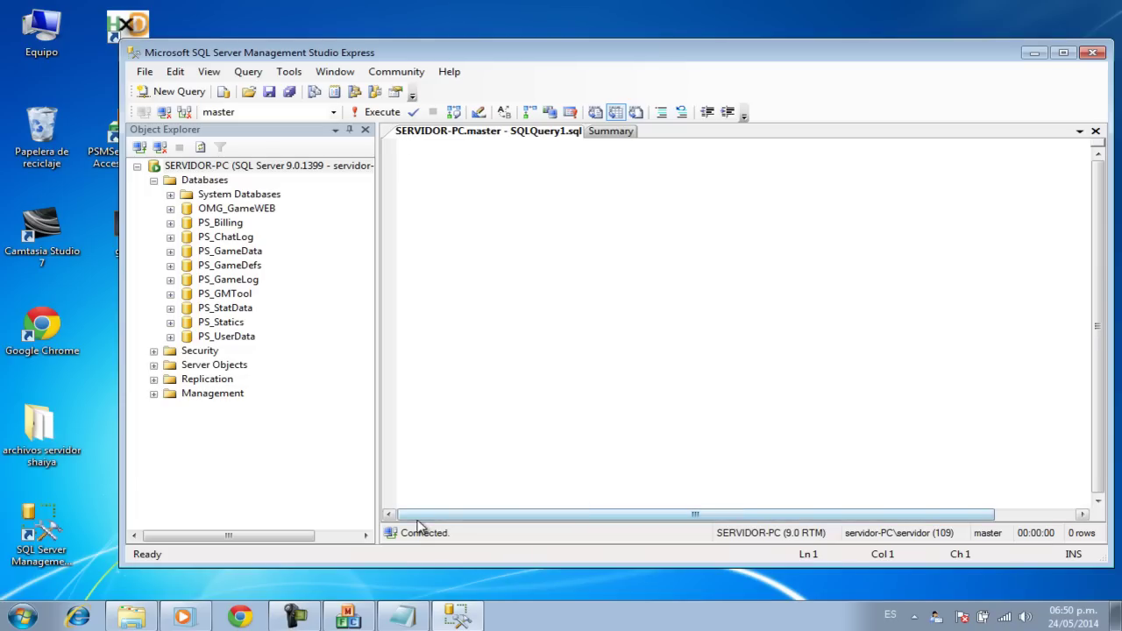
click(298, 620)
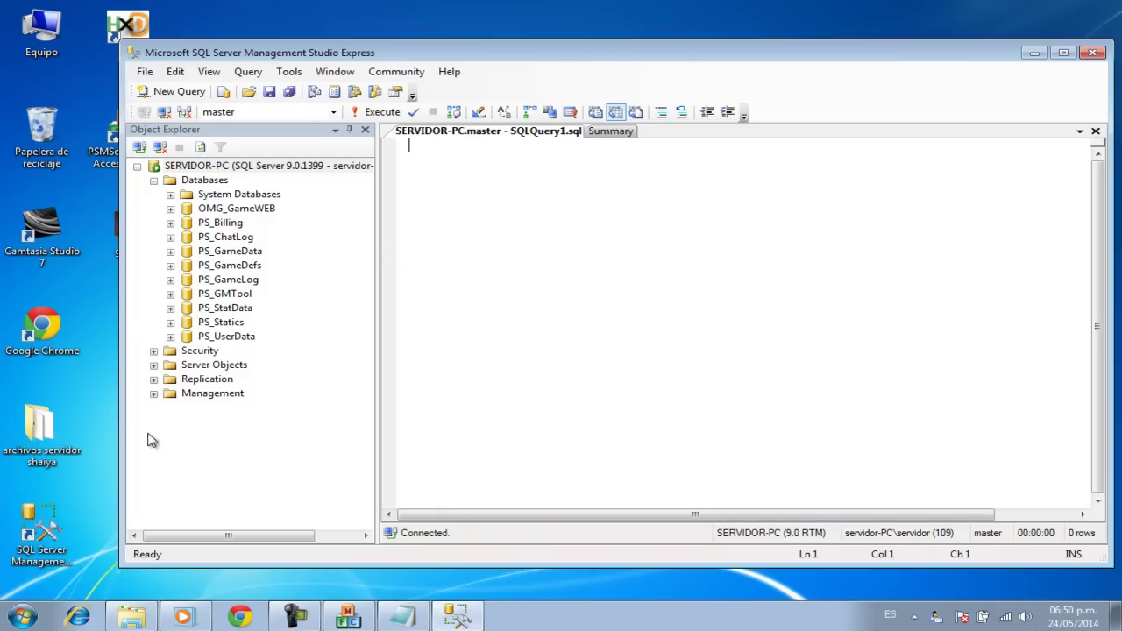
double_click(44, 434)
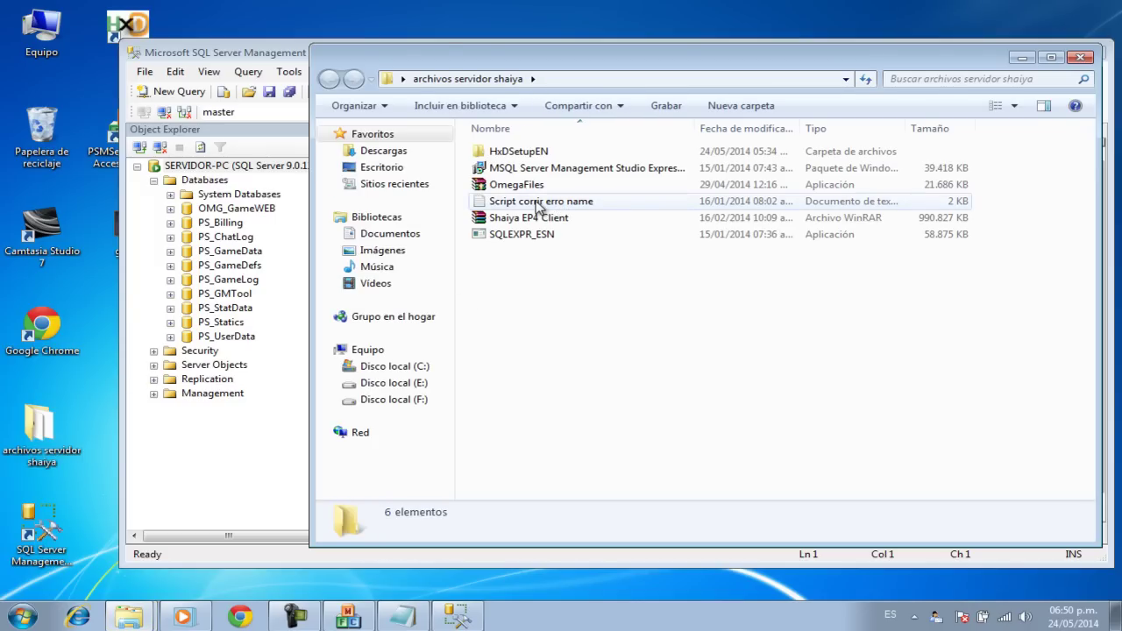
Step: Copy the full text of 'Script corrir erro name' from Notepad, then close Notepad and minimize the folder
double_click(538, 202)
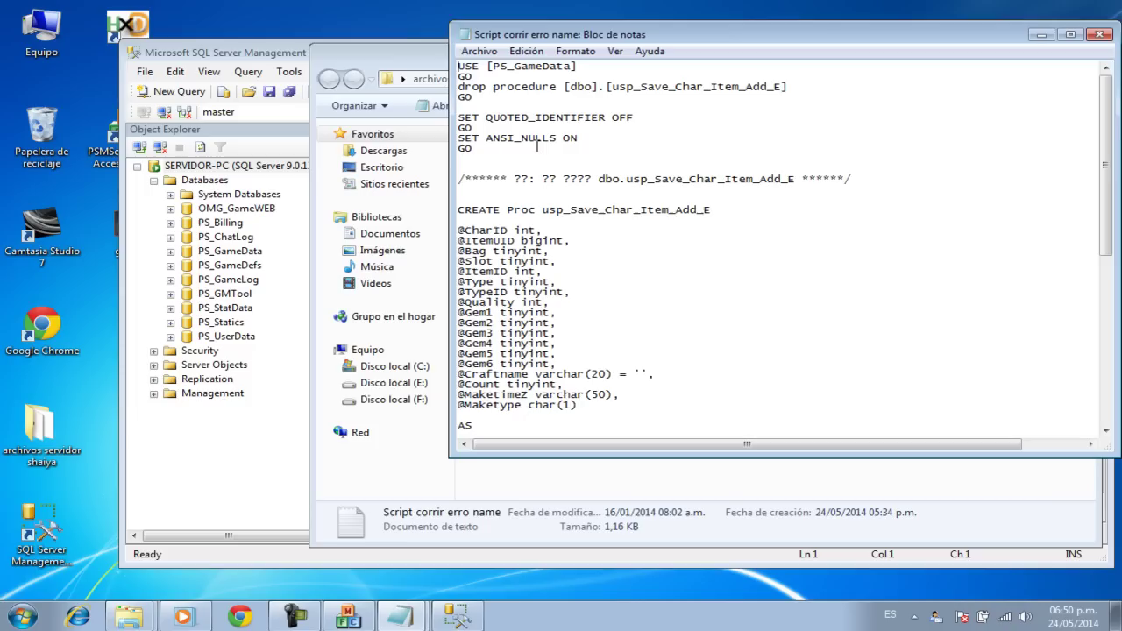
key(ctrl+a)
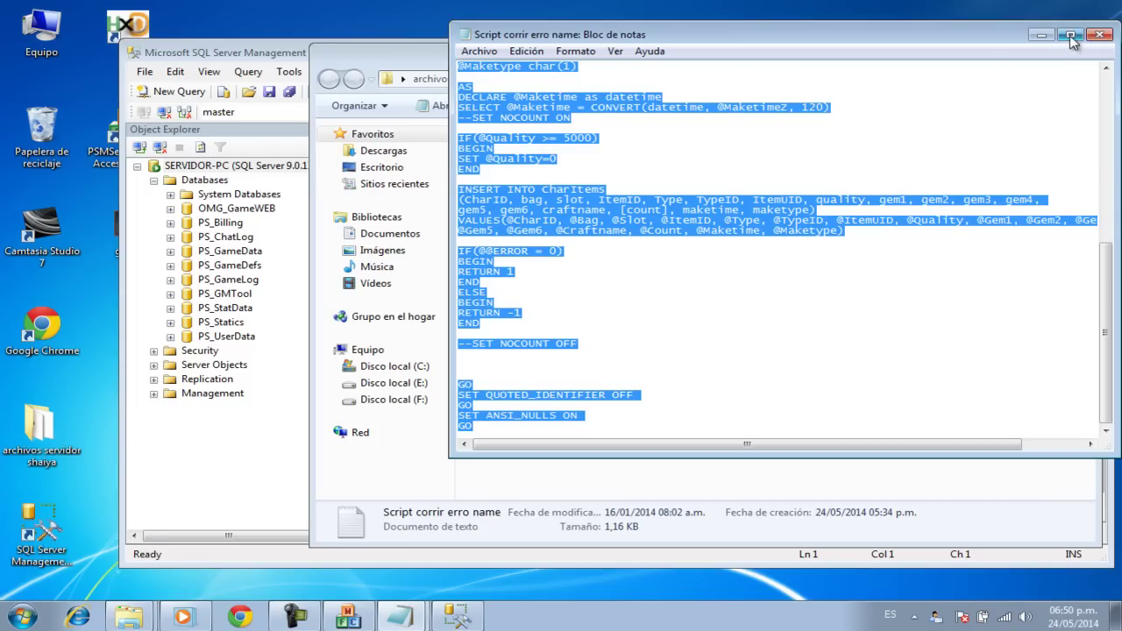
click(1100, 35)
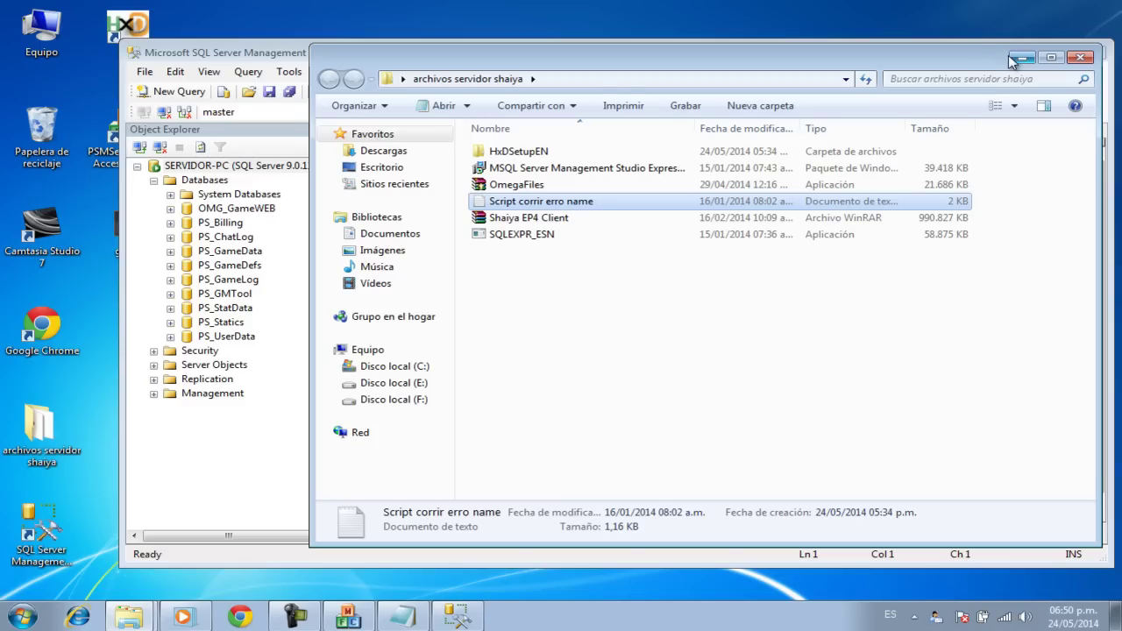
click(1022, 57)
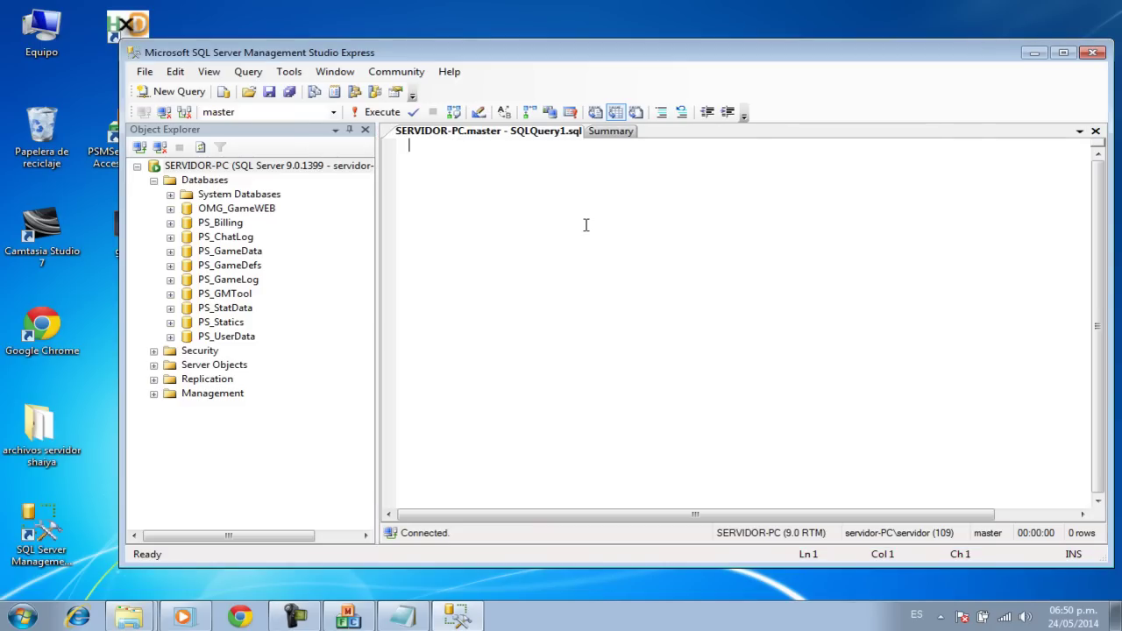
Step: Paste the fix script into SQLQuery1 and execute it against PS_GameData
key(ctrl+v)
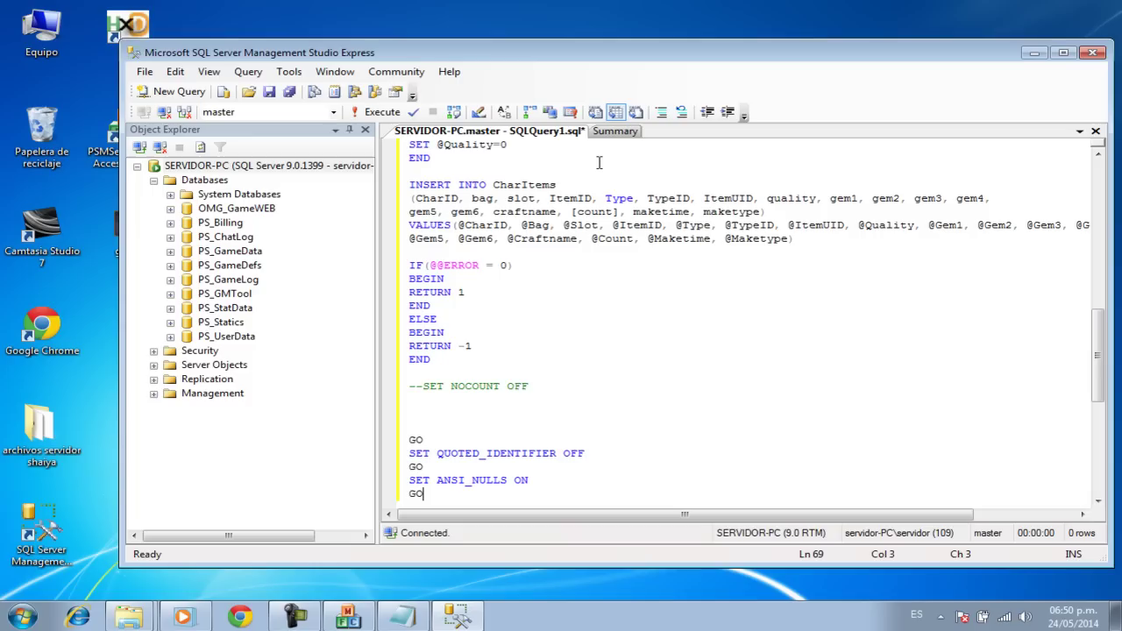
click(380, 112)
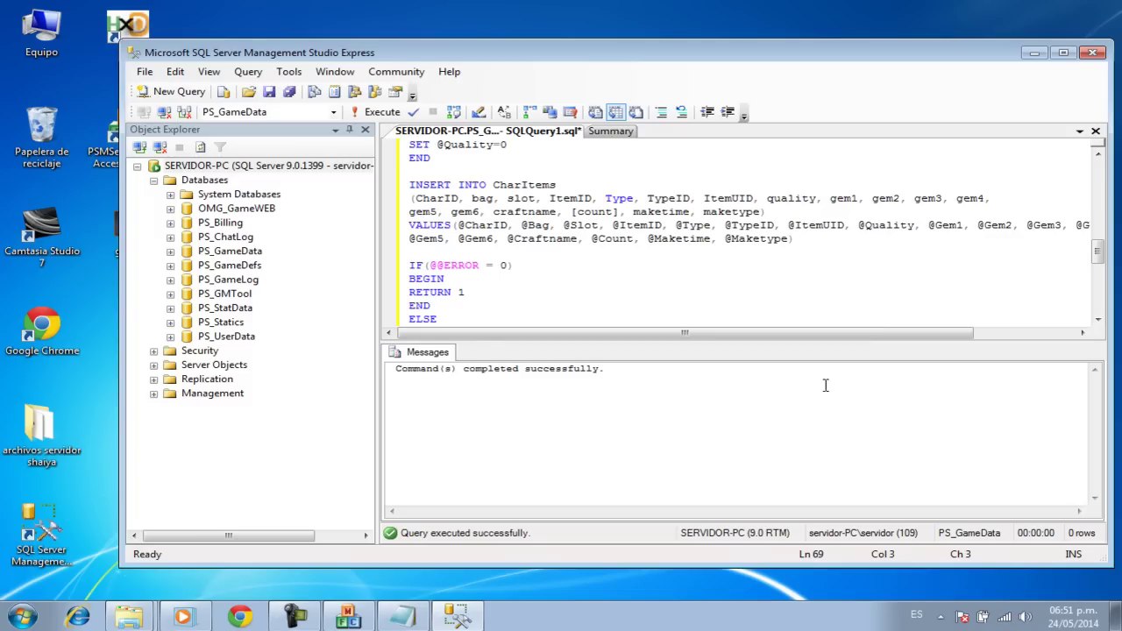
Step: Save the query as 'error de nombre', then close the Summary tab and exit Management Studio
click(1095, 131)
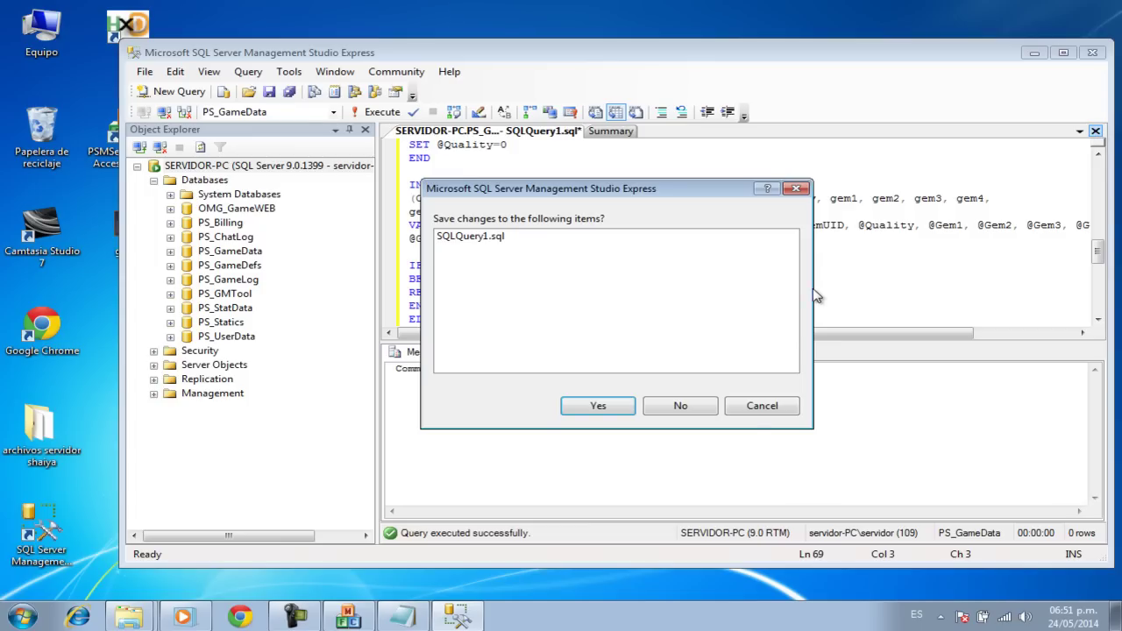
click(597, 406)
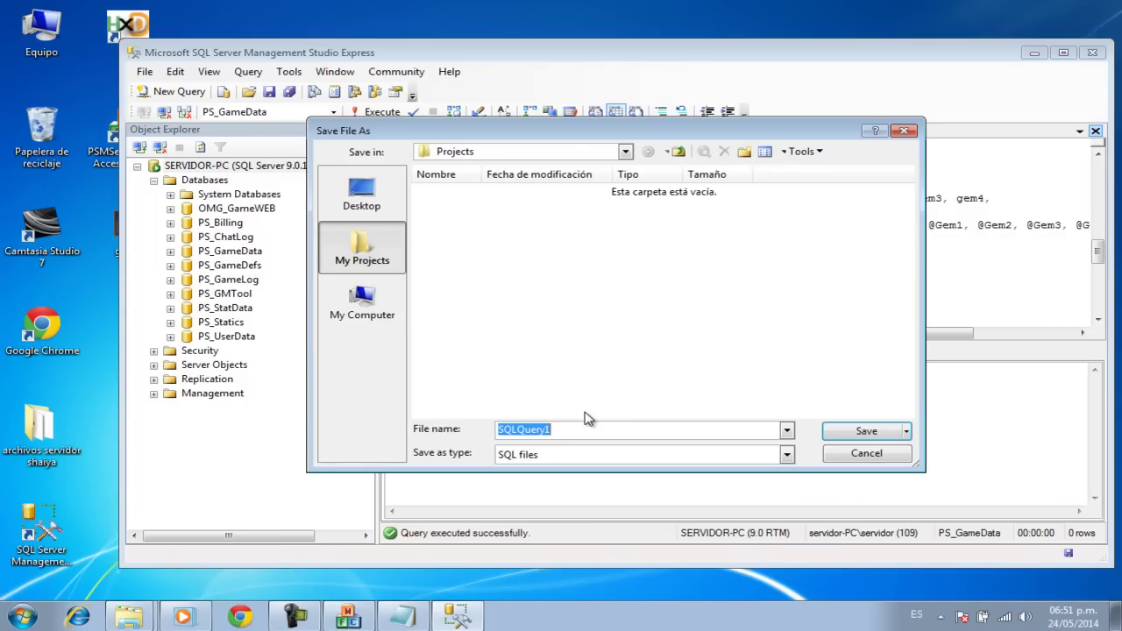
text(error de nombre)
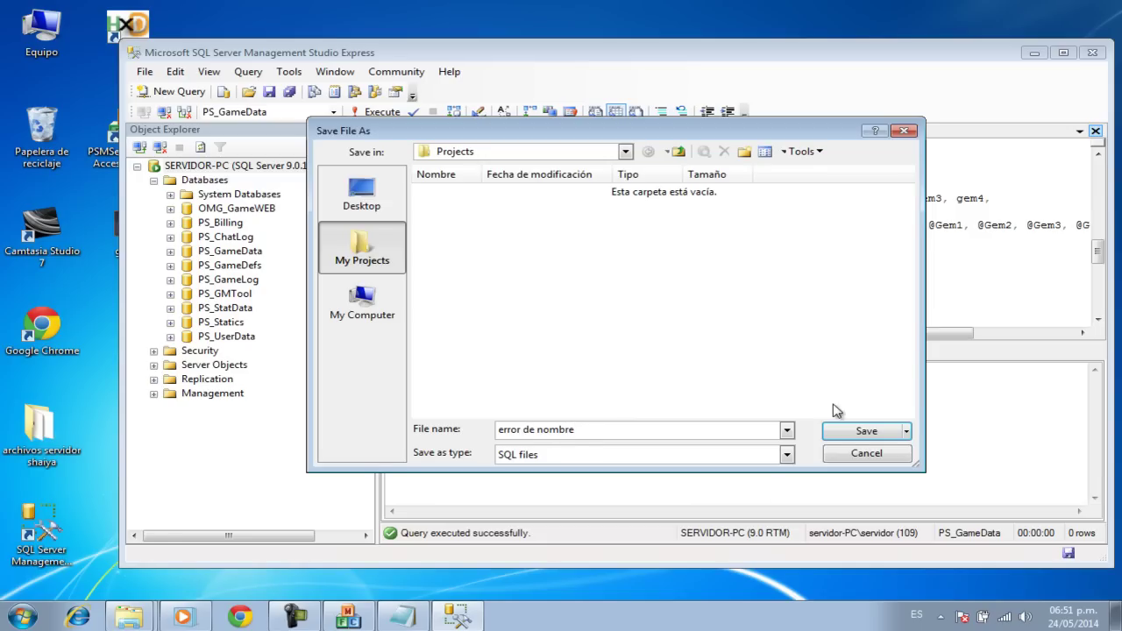
click(852, 433)
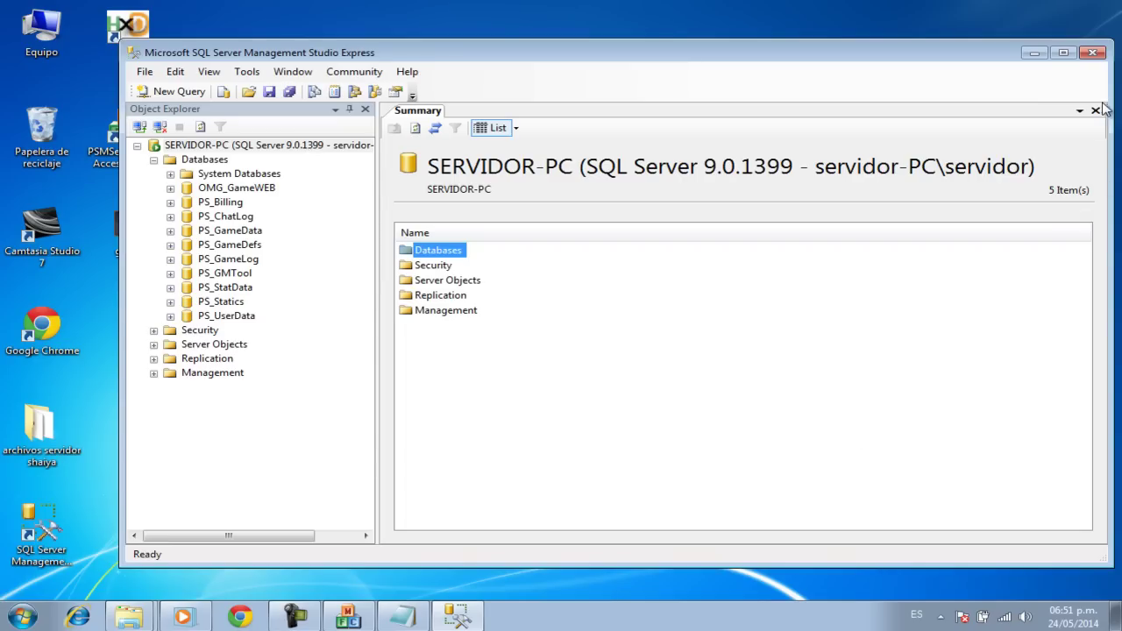
click(1096, 112)
click(1092, 54)
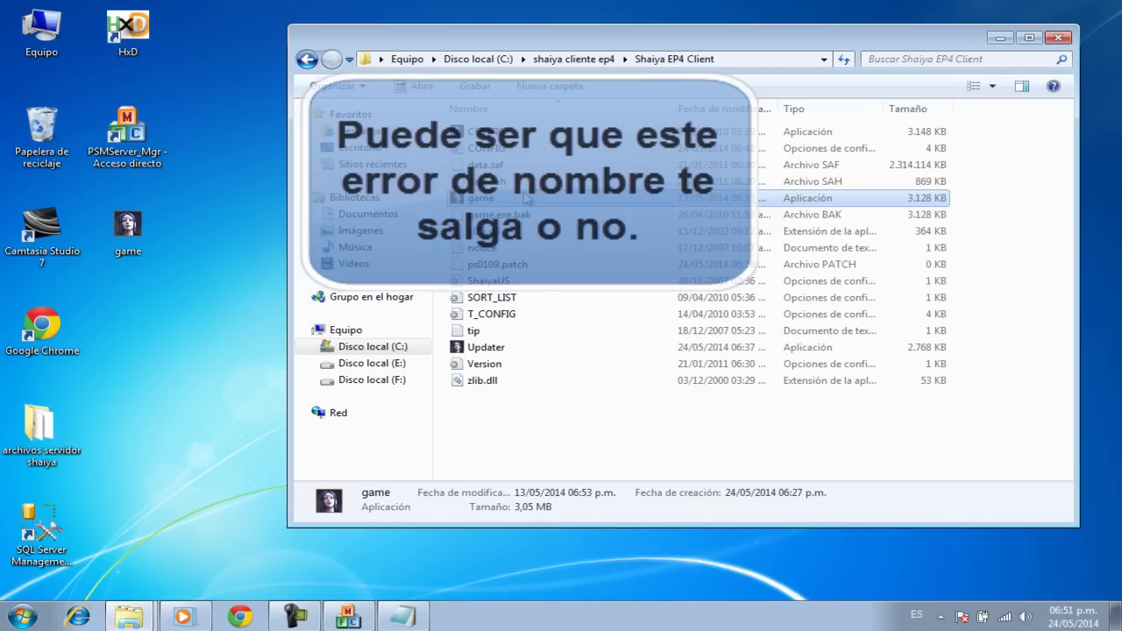
Step: Minimize the Shaiya EP4 Client folder window to reveal the launched Shaiya game window
click(1000, 38)
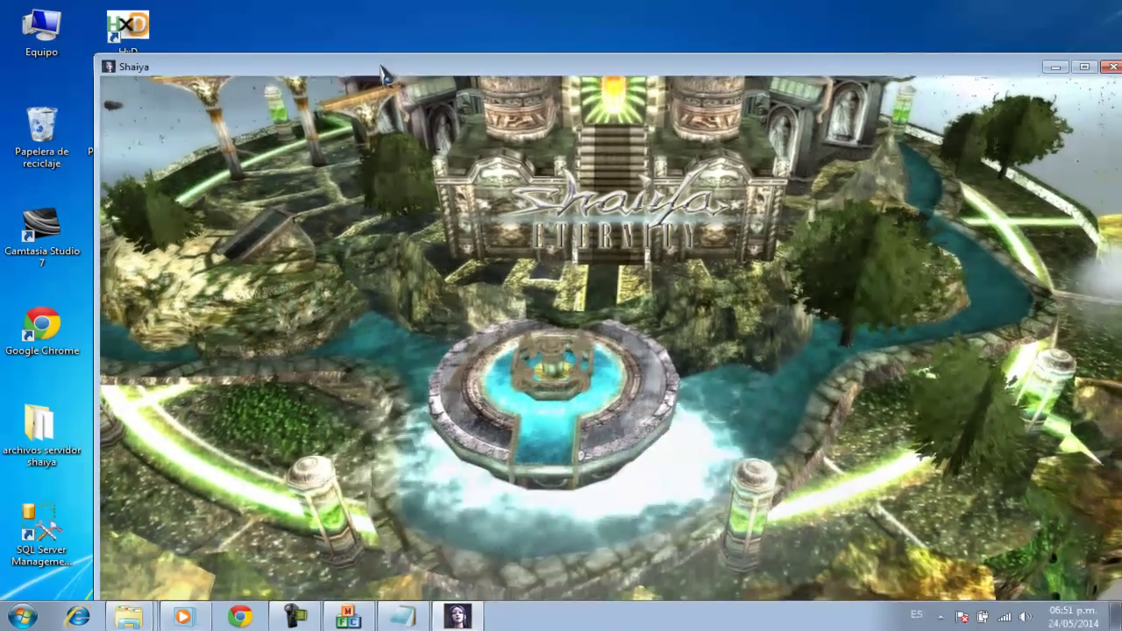
Step: Reposition the game window, log in with the account's user ID and password, then enter server 1.tutokun
drag(381, 68, 340, 39)
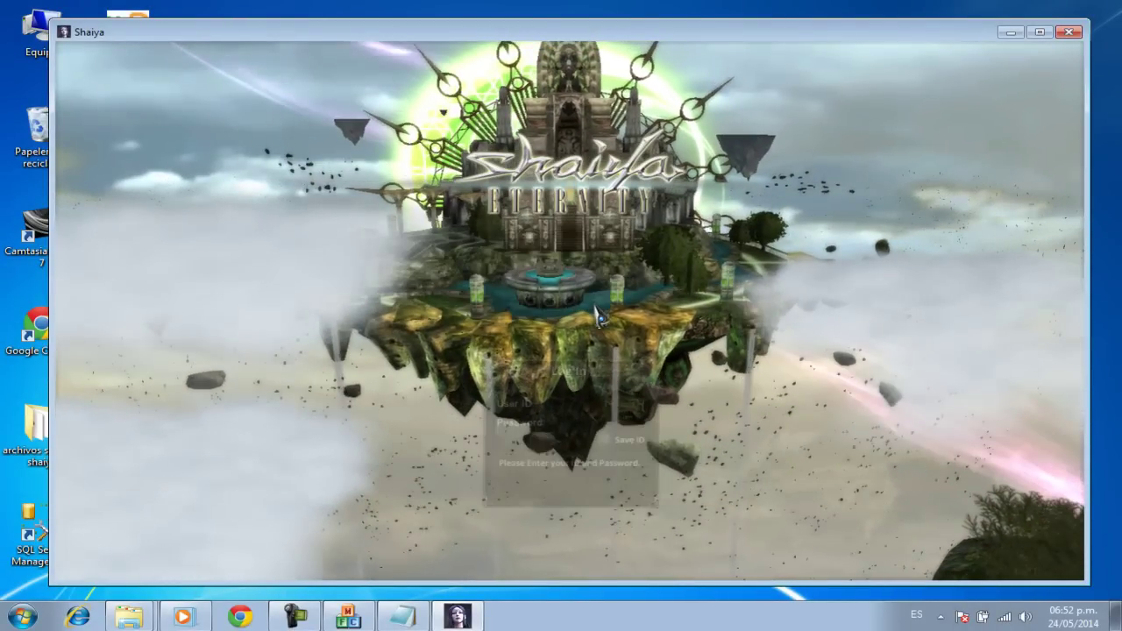
text(admin)
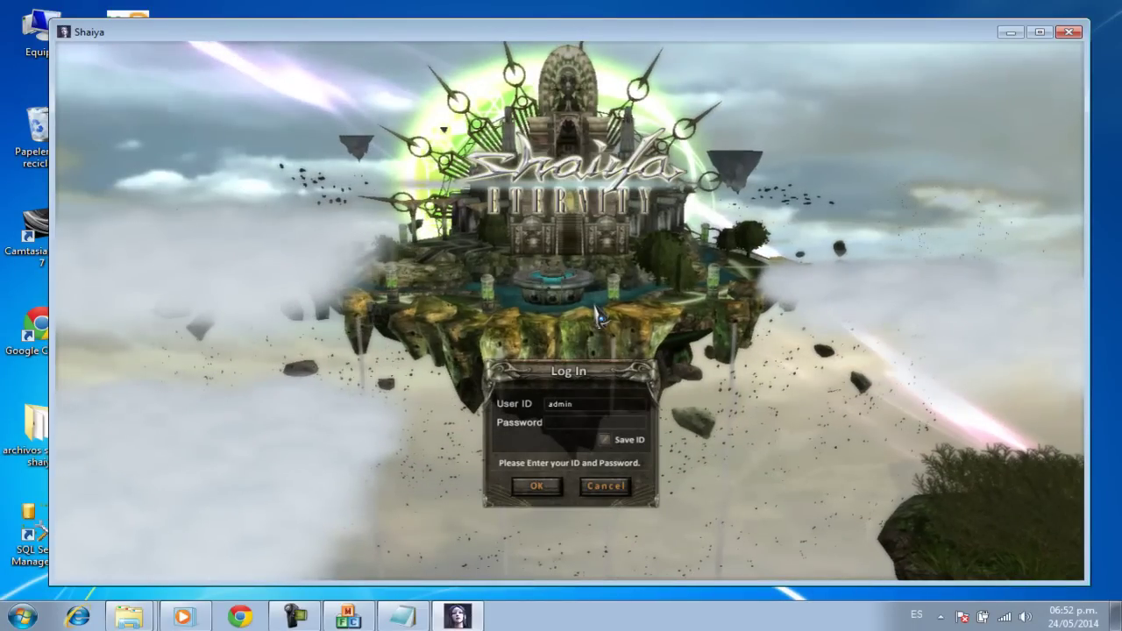
key(Tab)
text(admin)
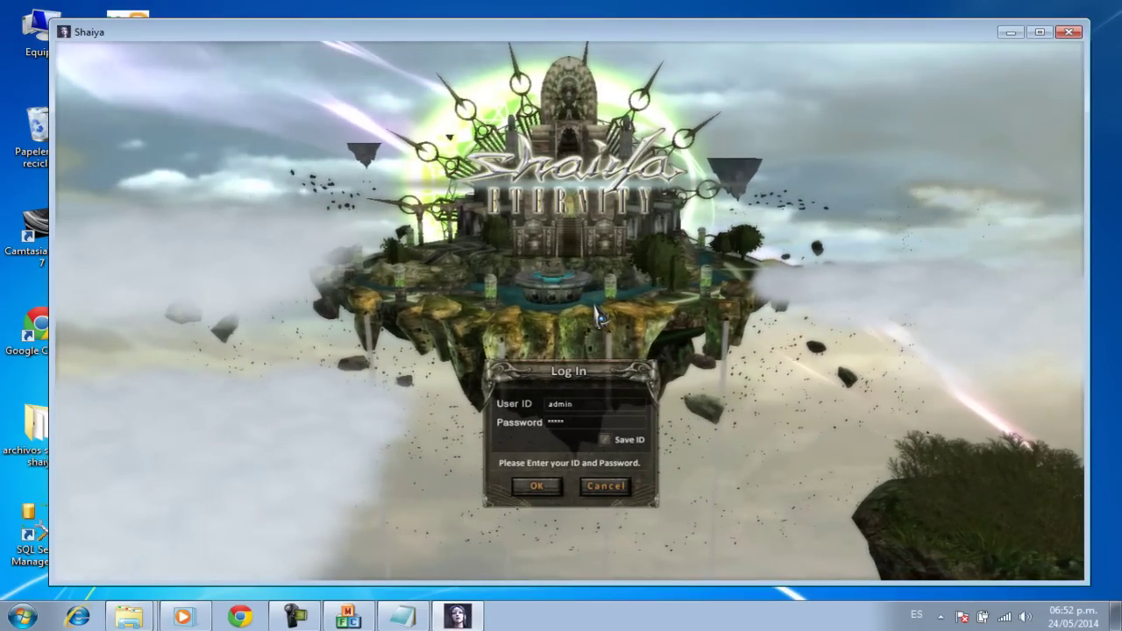
text(123)
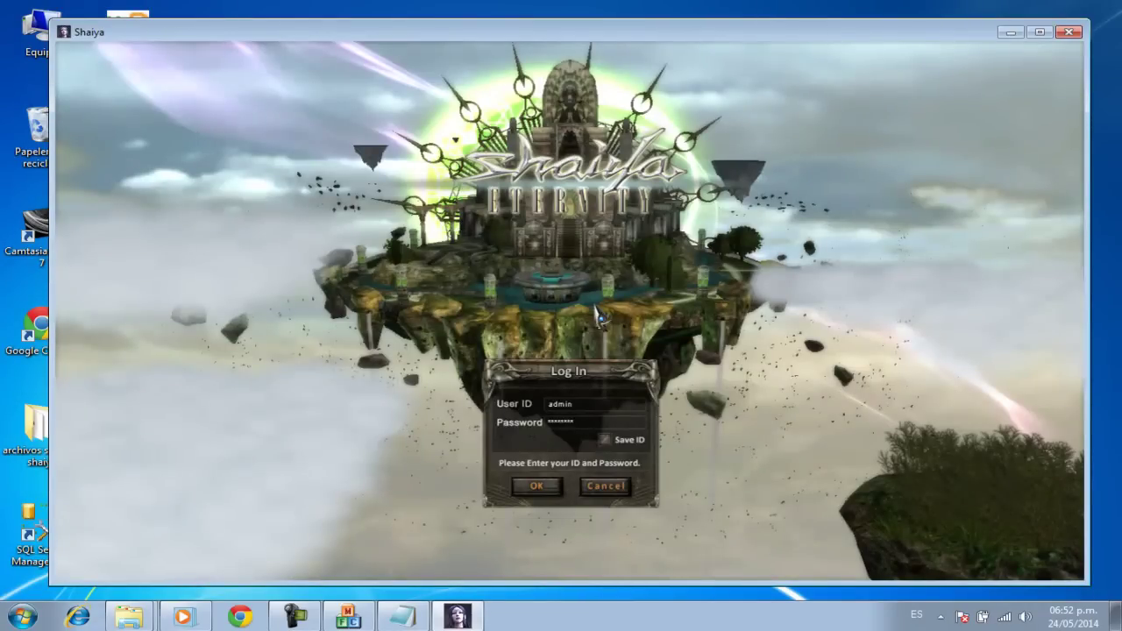
key(Return)
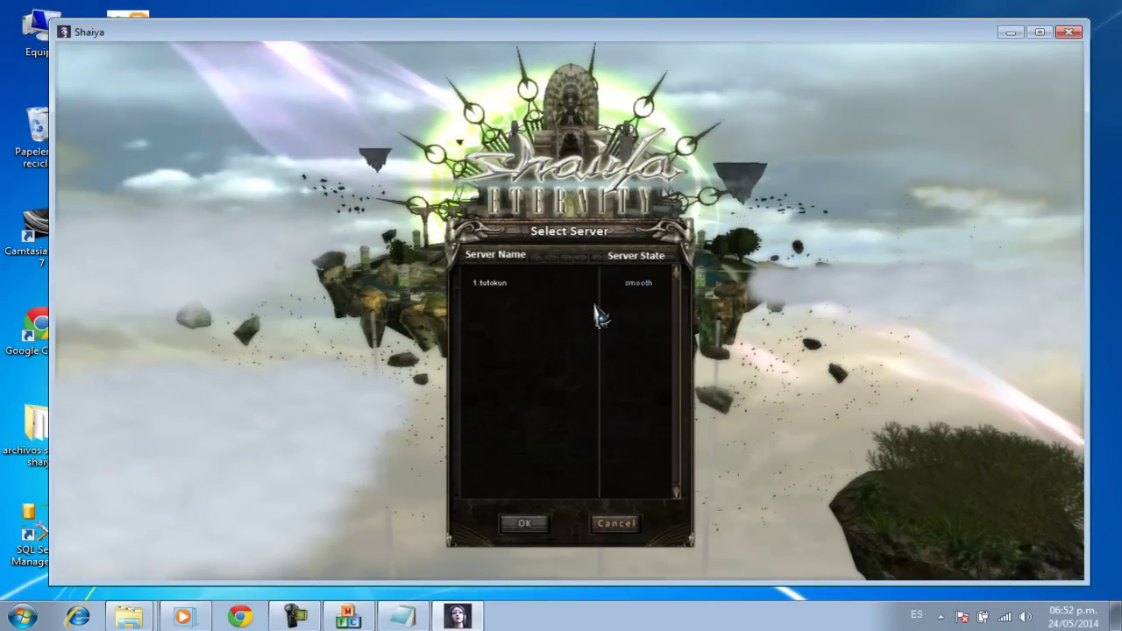
key(Down)
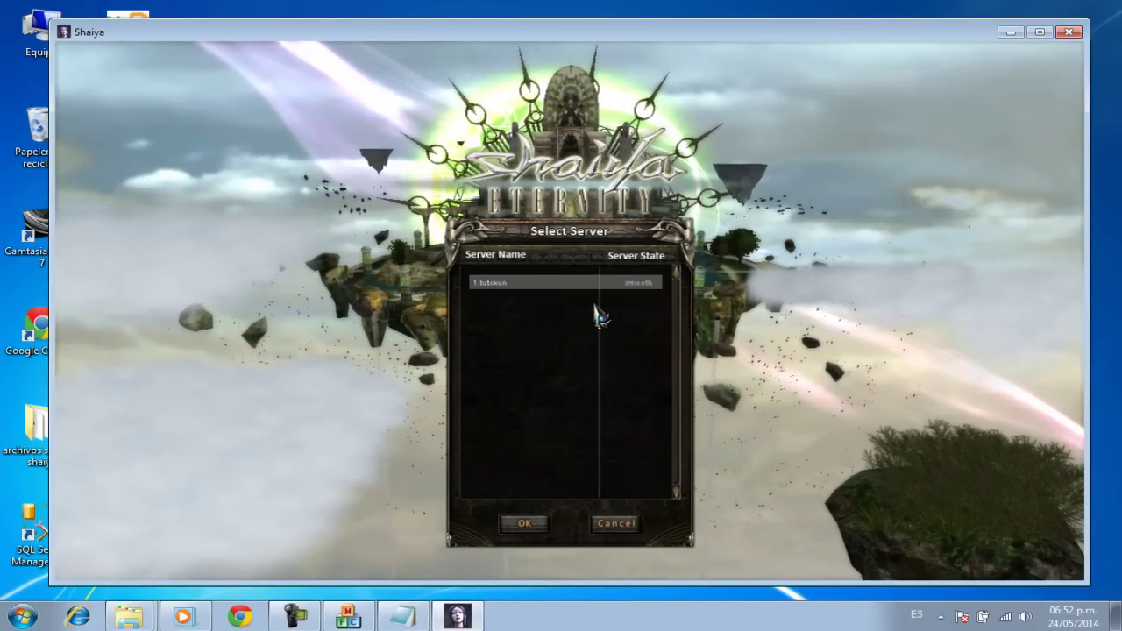
key(Return)
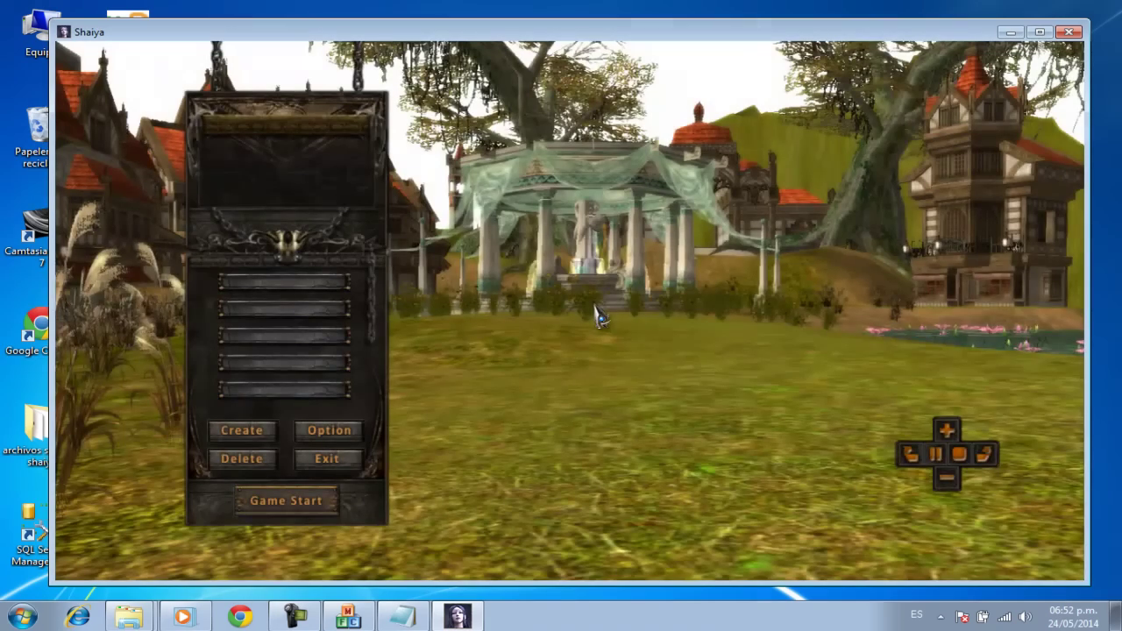
Step: Create character 'almas' as a Human Male Fighter with new hair, greater height and Ultimate mode
click(250, 435)
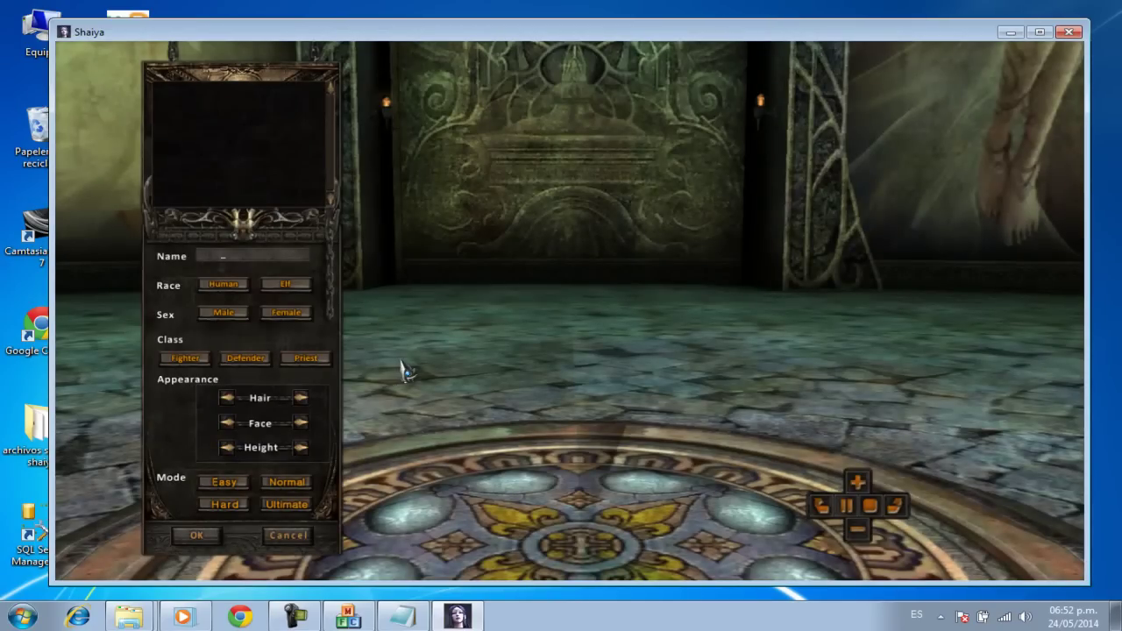
text(almas)
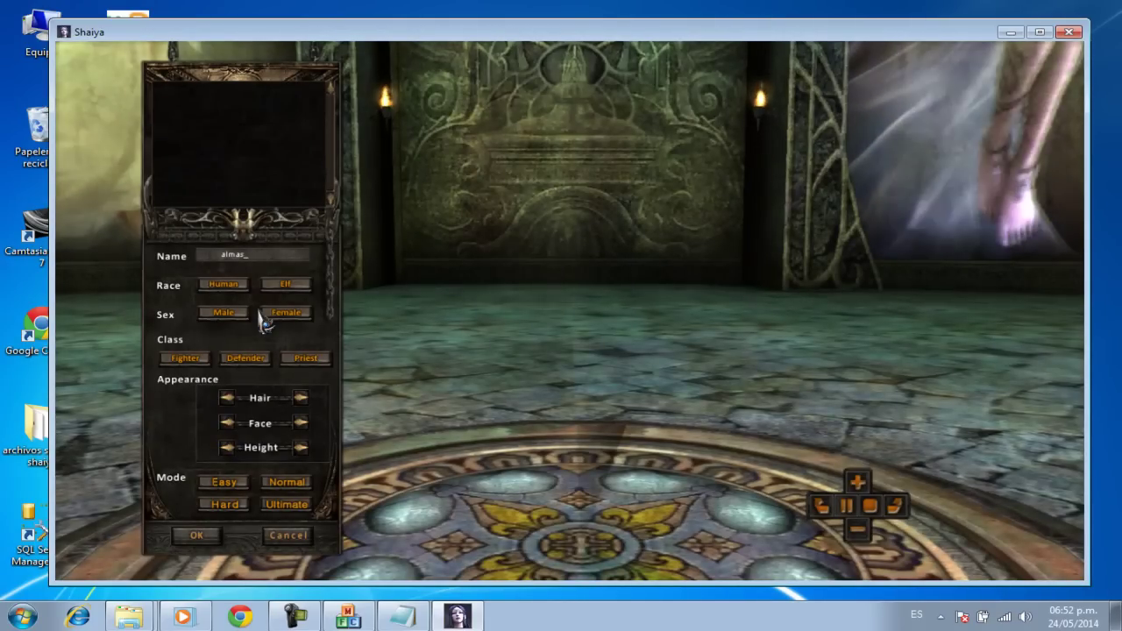
click(242, 285)
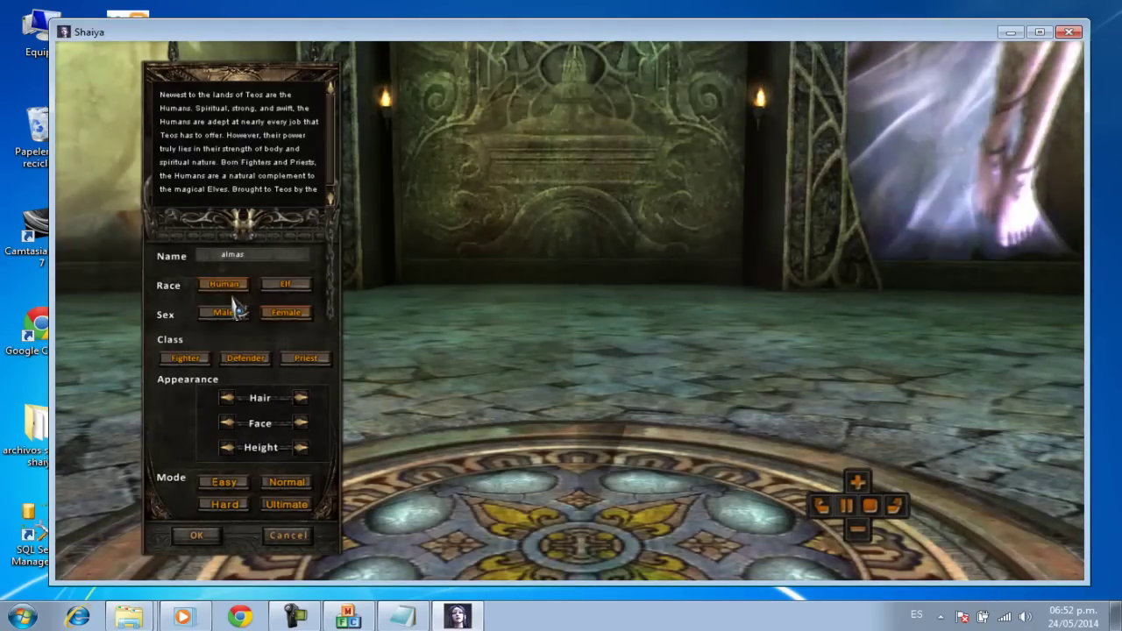
click(230, 314)
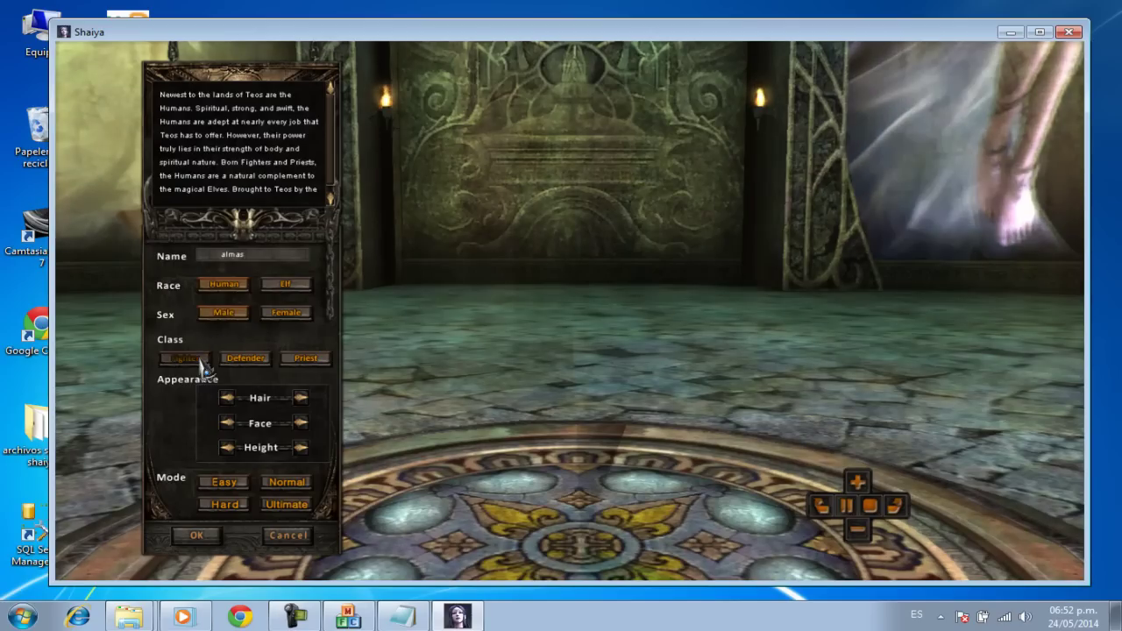
click(194, 357)
click(301, 399)
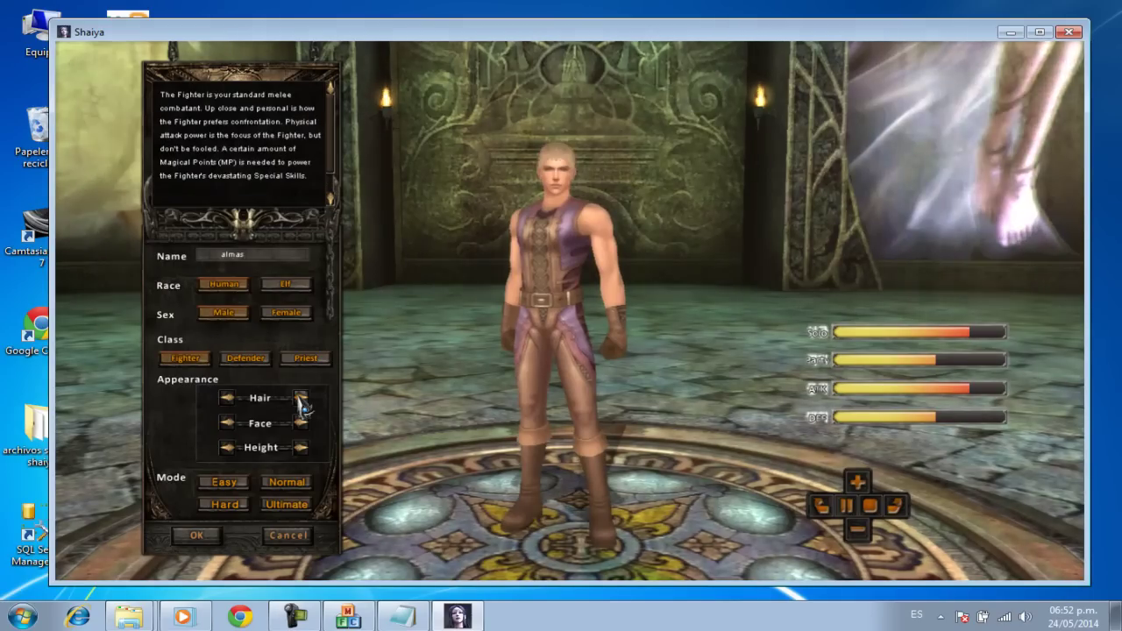
click(301, 448)
click(285, 505)
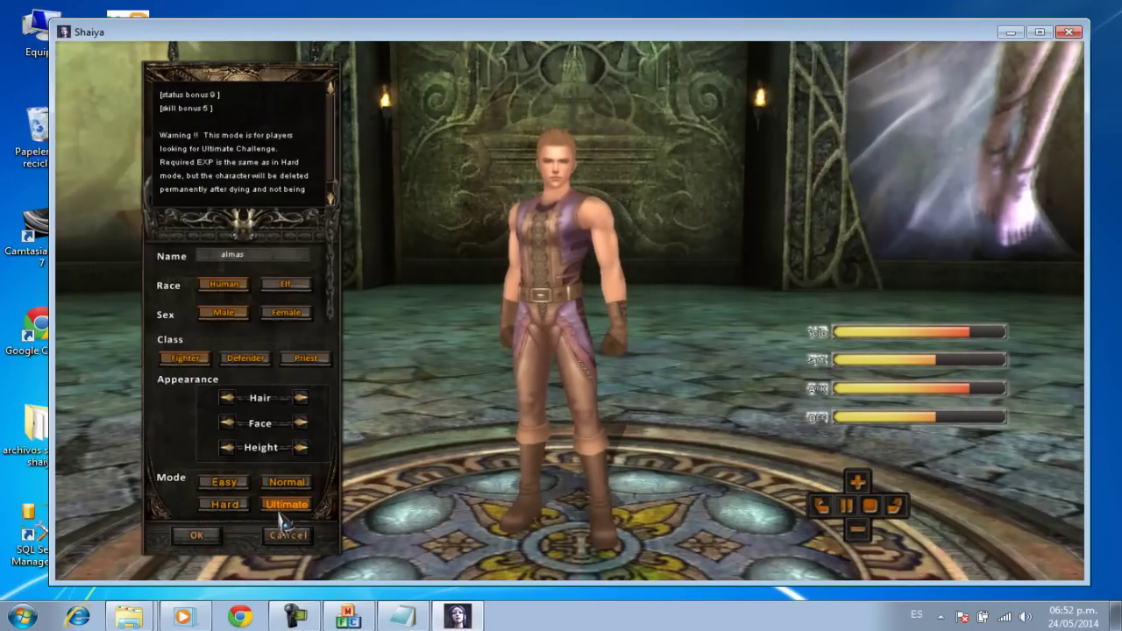